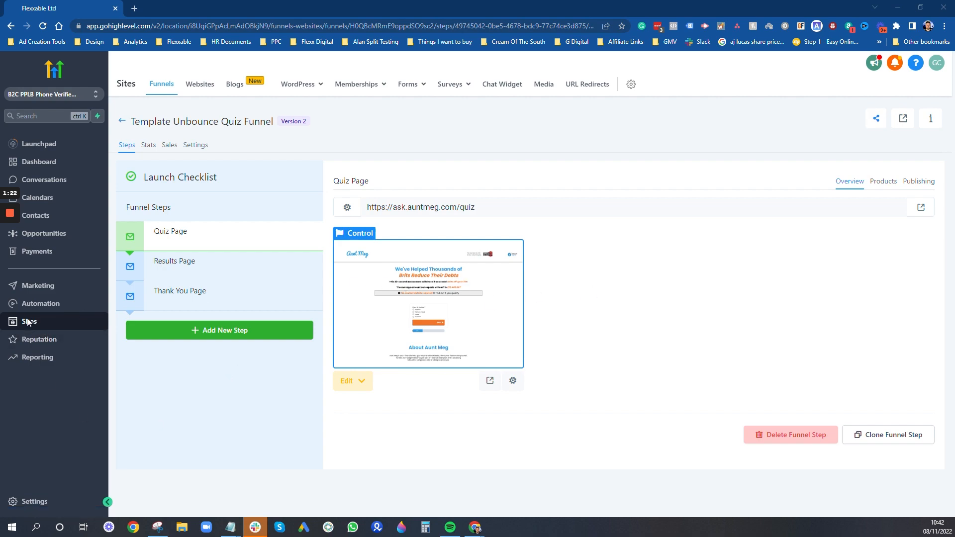
- From the Surveys builder list, create a new blank survey
mouse_move(450, 84)
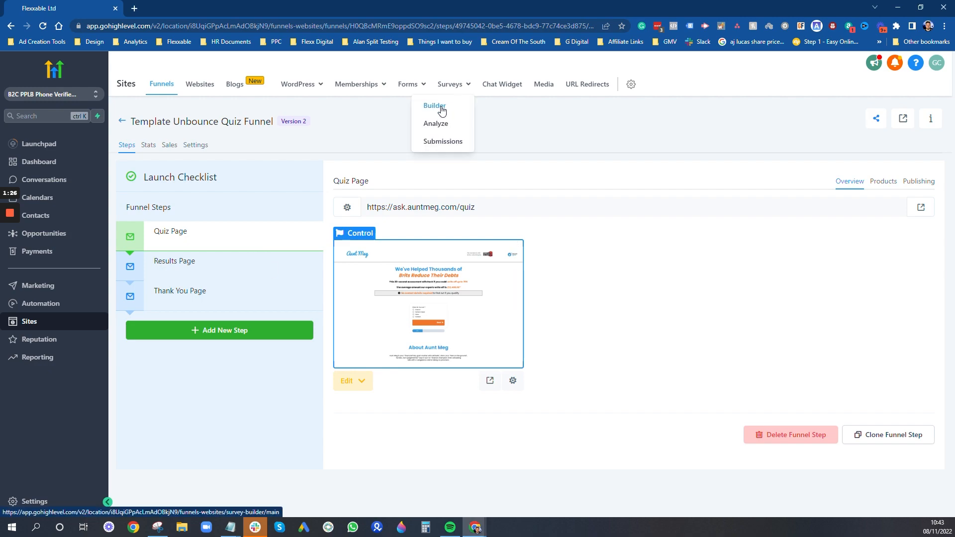
left_click(442, 110)
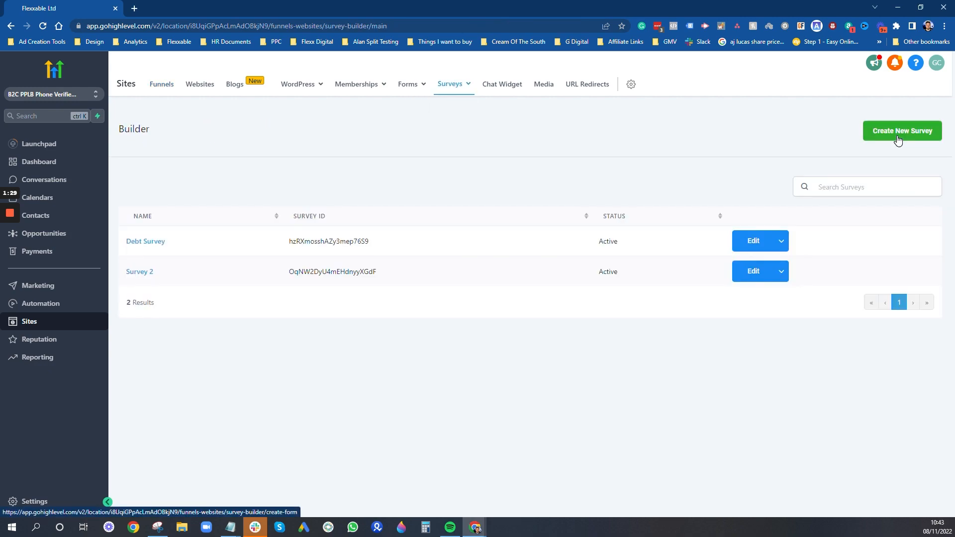
left_click(898, 141)
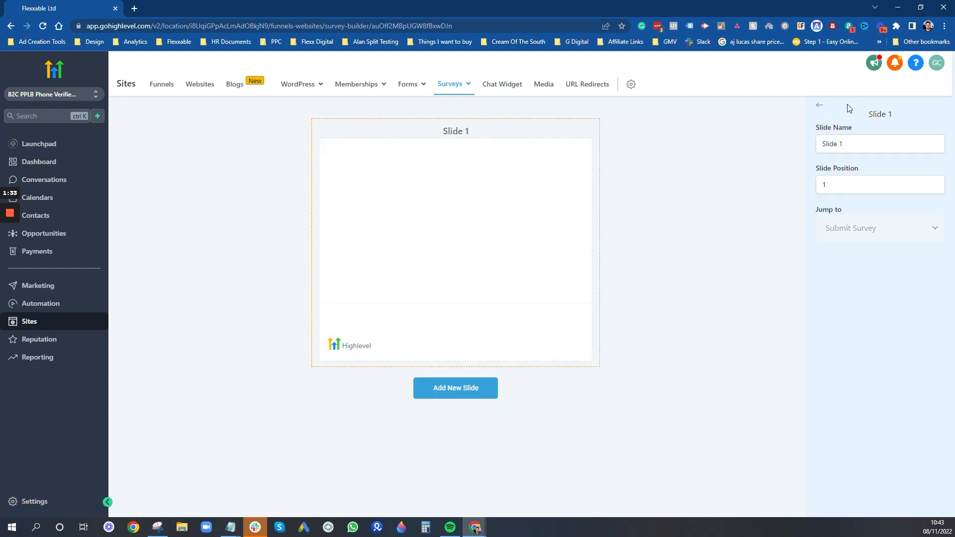
- In the survey Options, replace the name 'Survey 3' with 'TEST Debt Survey'
left_click(821, 106)
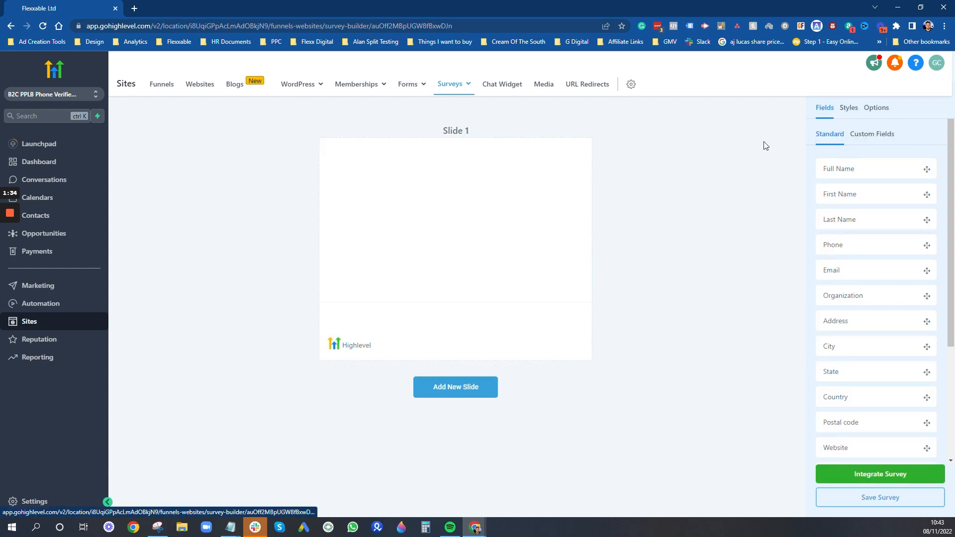
left_click(870, 108)
key("Tab")
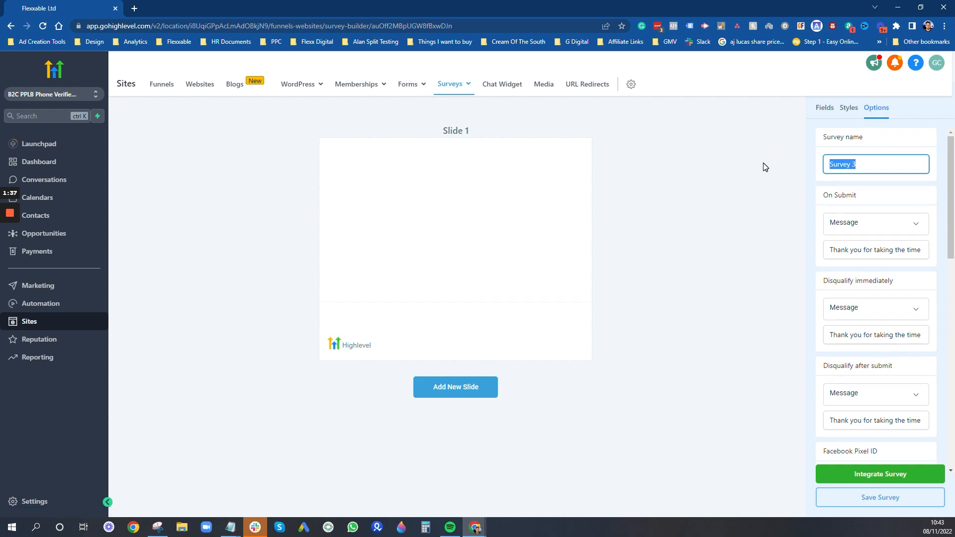
type("TEST Debt Survey")
scroll(876, 238, "down", 3)
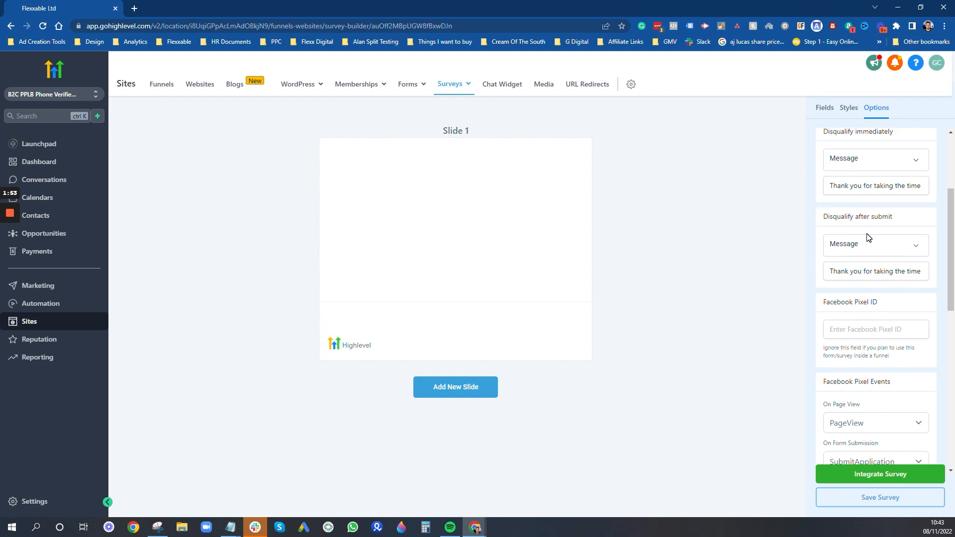
scroll(873, 249, "down", 1)
scroll(875, 253, "down", 3)
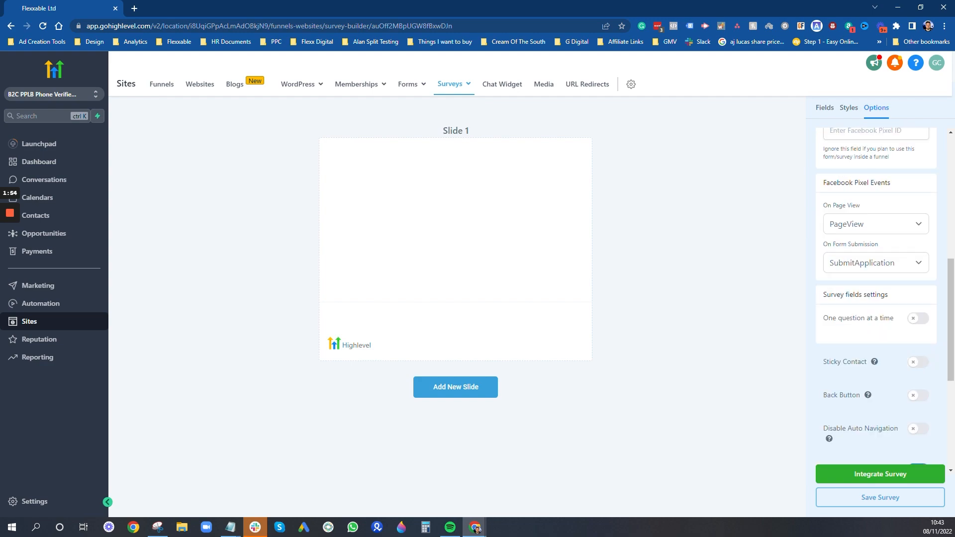
- Turn on One question at a time, Sticky Contact and Disable Animation in the survey options
left_click(917, 321)
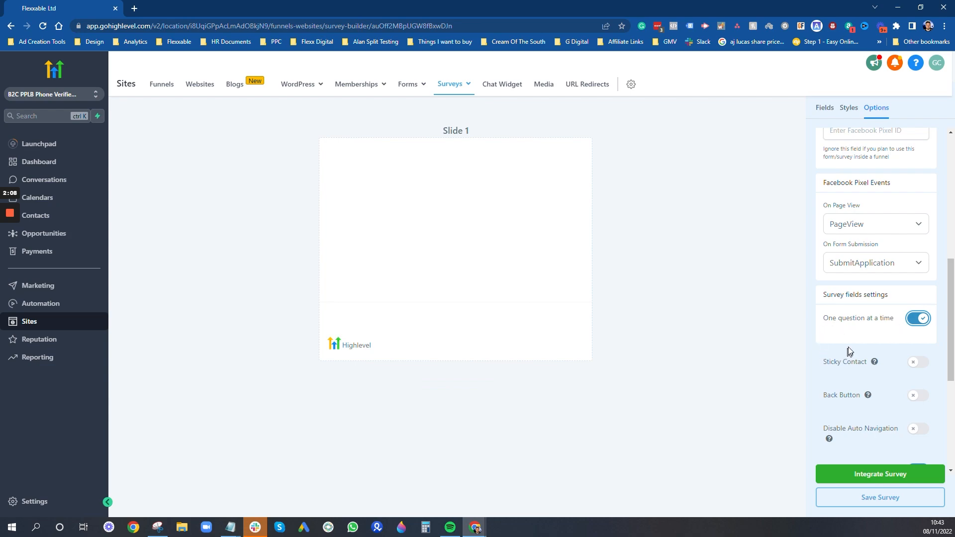
scroll(861, 341, "down", 1)
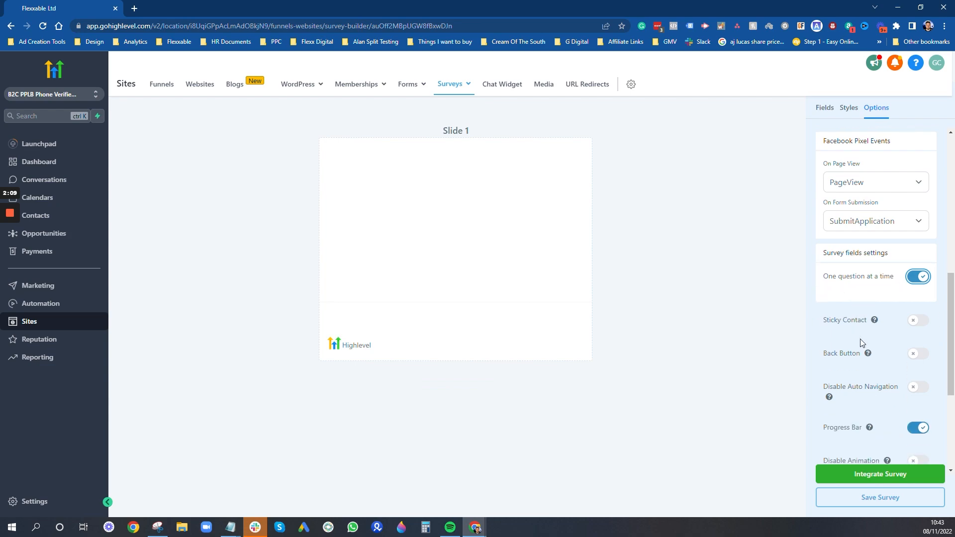
left_click(920, 312)
mouse_move(877, 315)
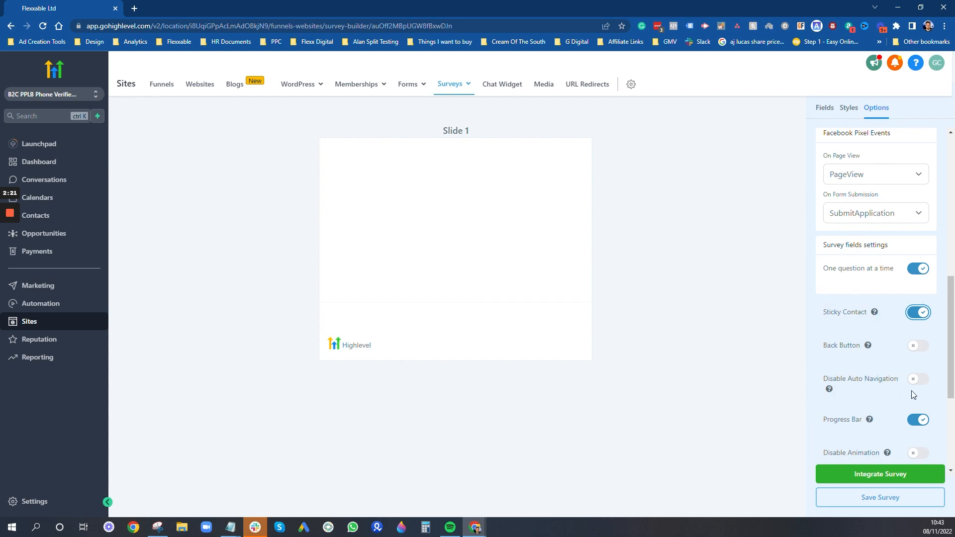
mouse_move(829, 389)
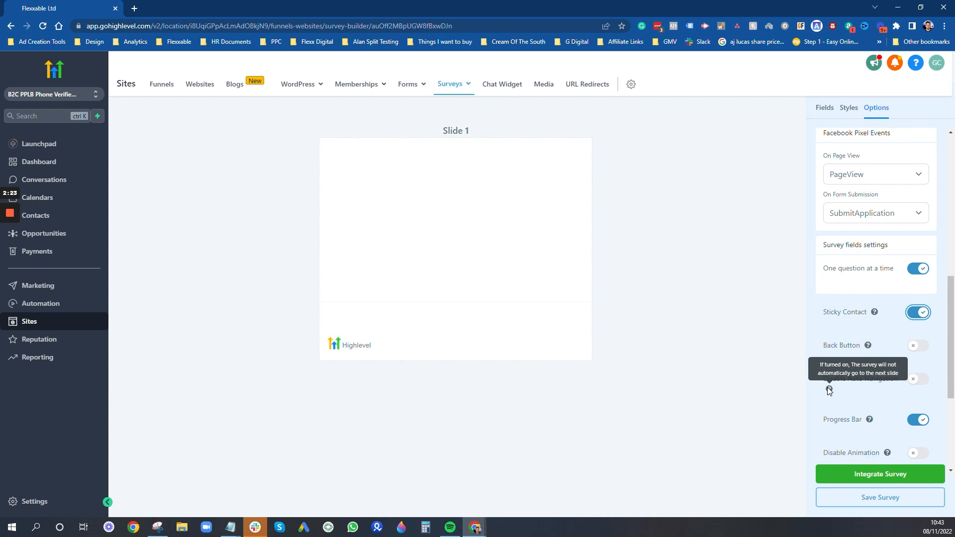
scroll(910, 378, "down", 2)
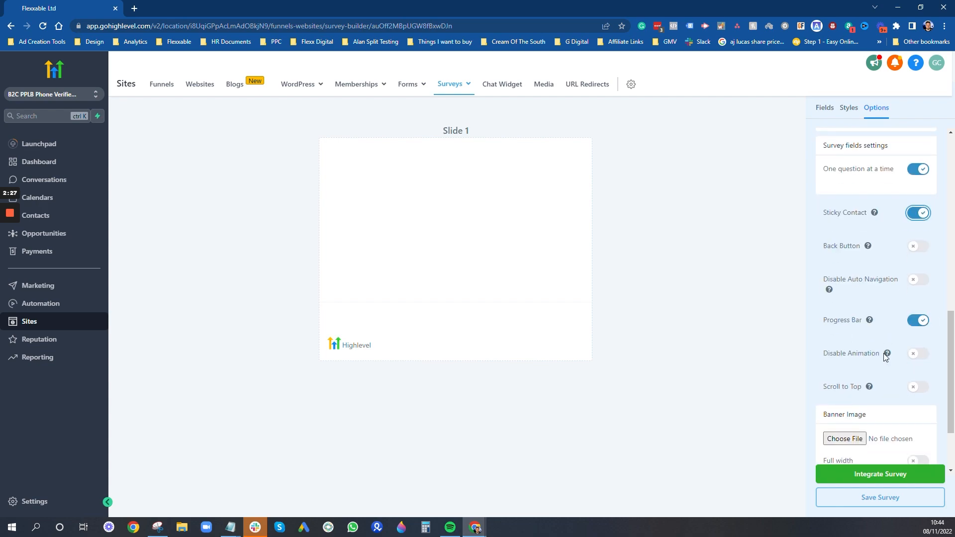
left_click(920, 356)
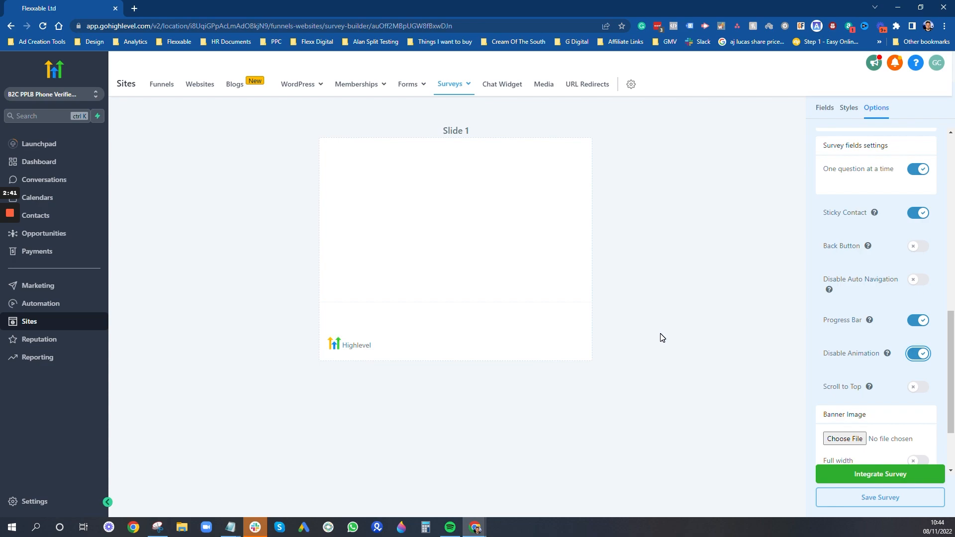
scroll(827, 345, "down", 2)
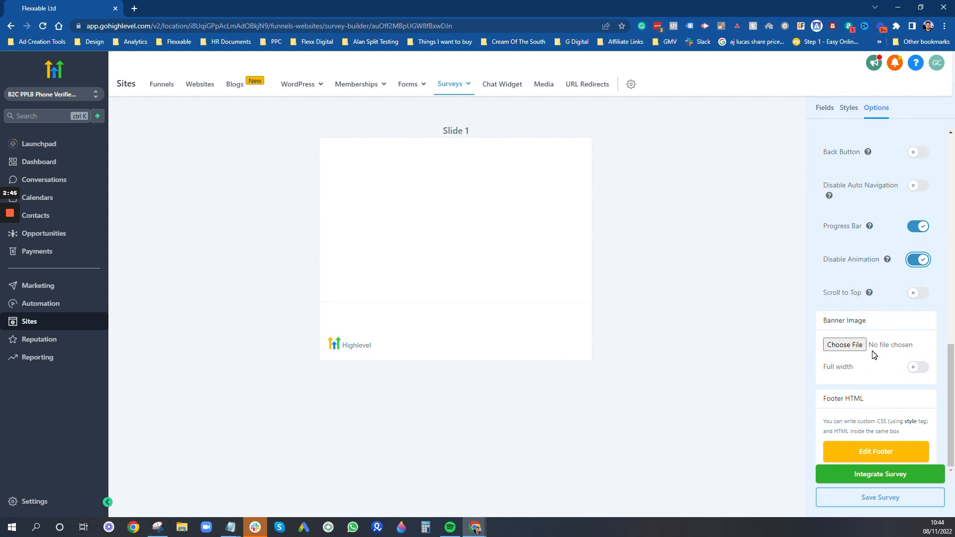
scroll(846, 344, "up", 10)
scroll(844, 345, "up", 3)
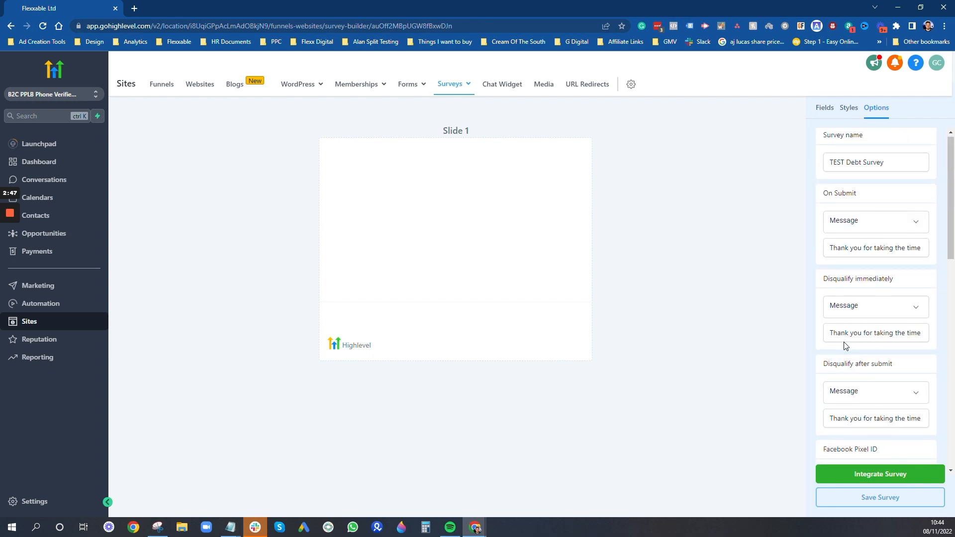
left_click(824, 111)
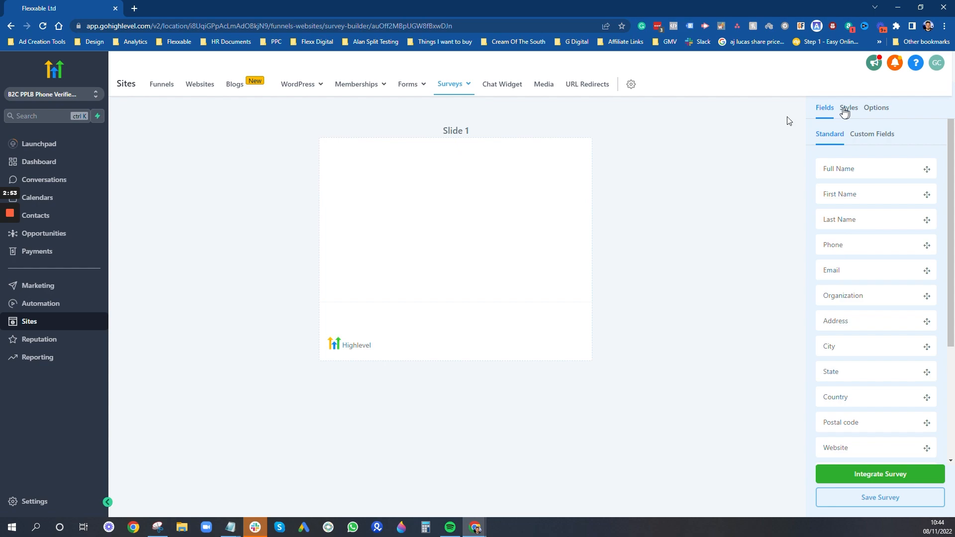
- Drag the 'Where Do You Live?' custom field onto Slide 1 and start a new custom field
scroll(861, 264, "down", 3)
scroll(861, 264, "up", 3)
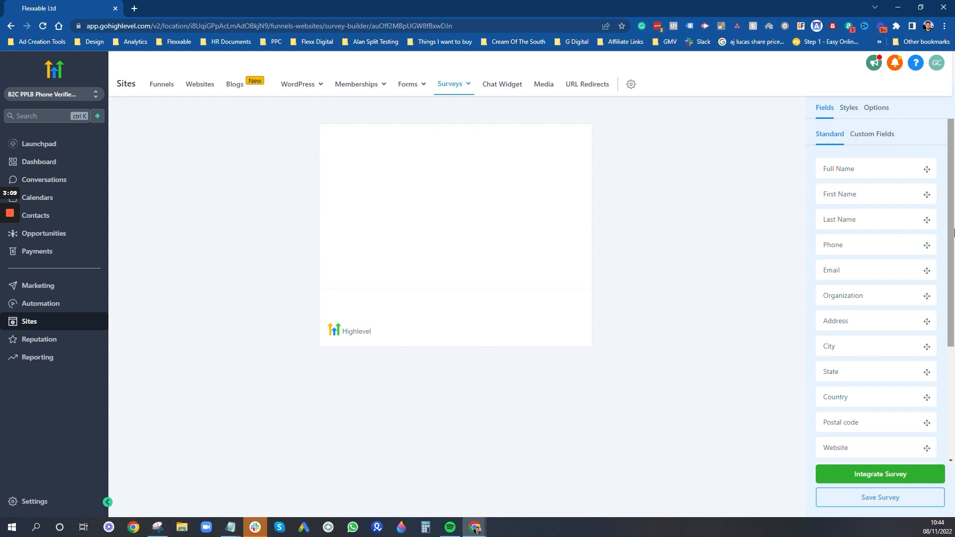
scroll(866, 258, "down", 3)
scroll(846, 245, "up", 3)
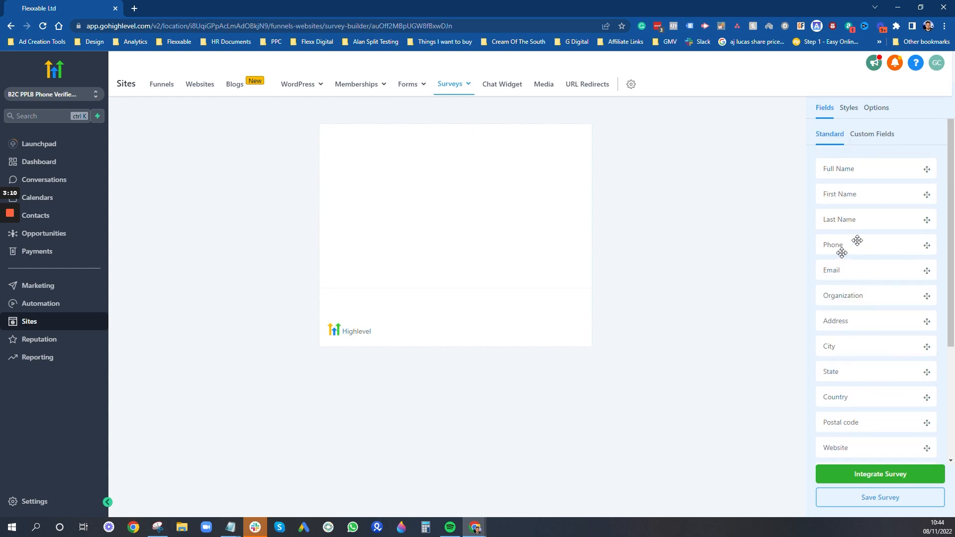
left_click(885, 135)
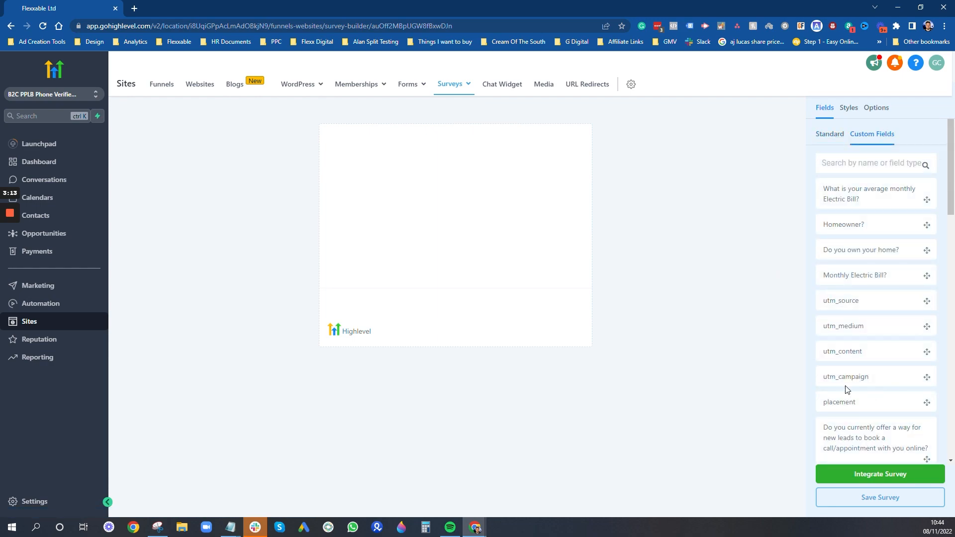
scroll(898, 417, "down", 15)
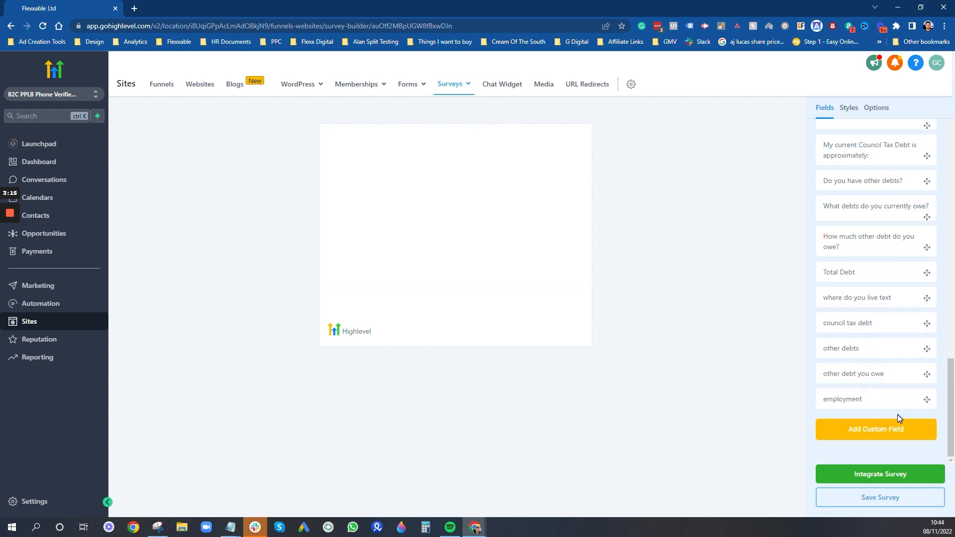
scroll(874, 241, "up", 4)
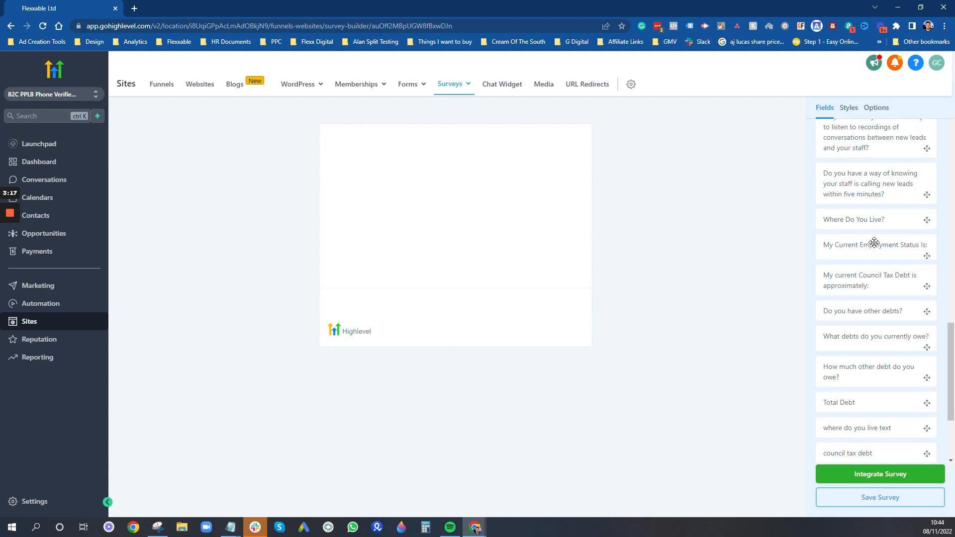
scroll(875, 249, "down", 3)
scroll(878, 278, "down", 1)
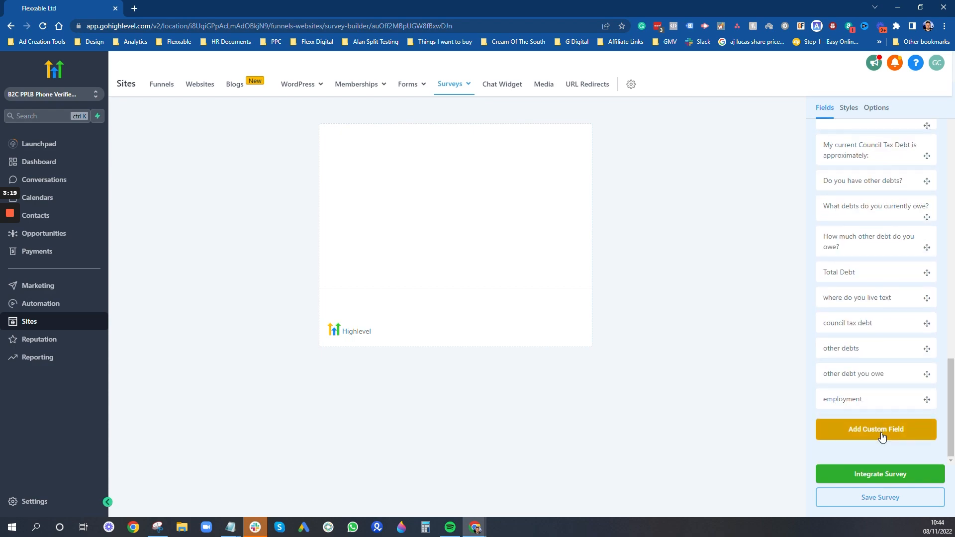
scroll(878, 273, "up", 2)
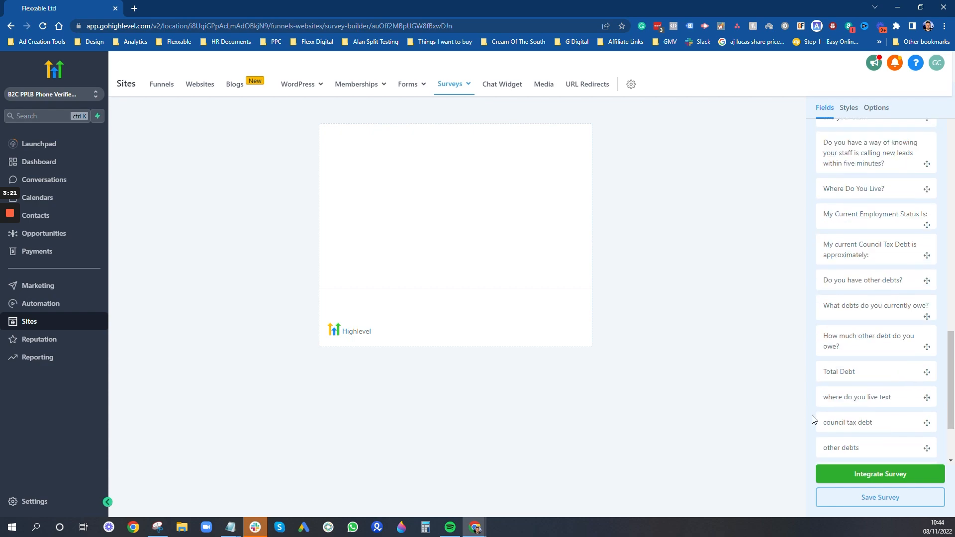
left_click_drag(879, 189, 458, 163)
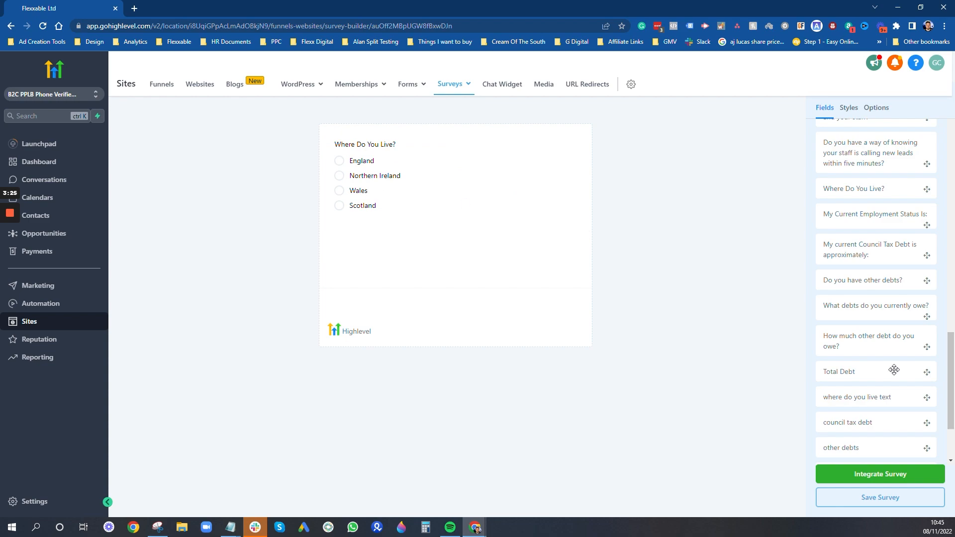
scroll(887, 372, "down", 2)
left_click(874, 430)
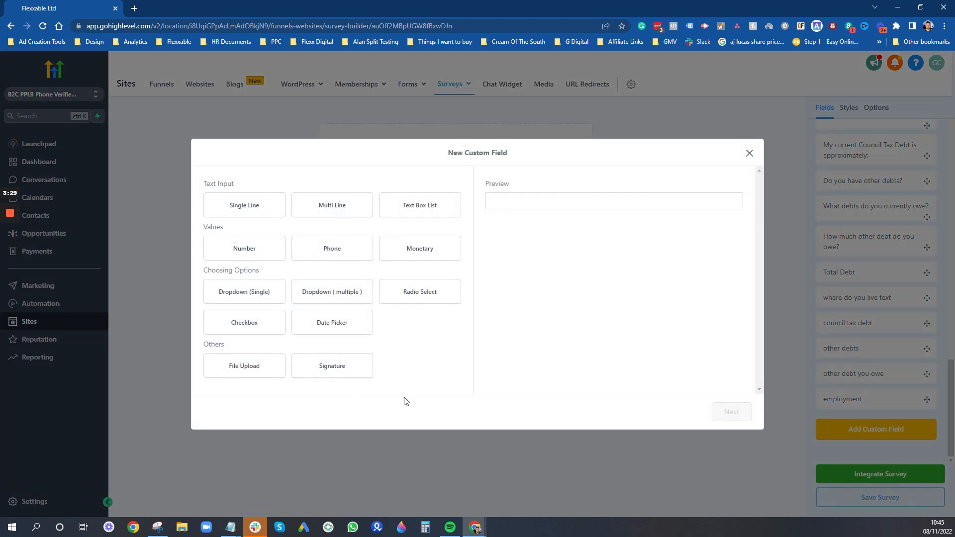
- Draft a Radio Select field 'Where Do You Live' in the Additional Info group, then close the dialog
left_click(426, 297)
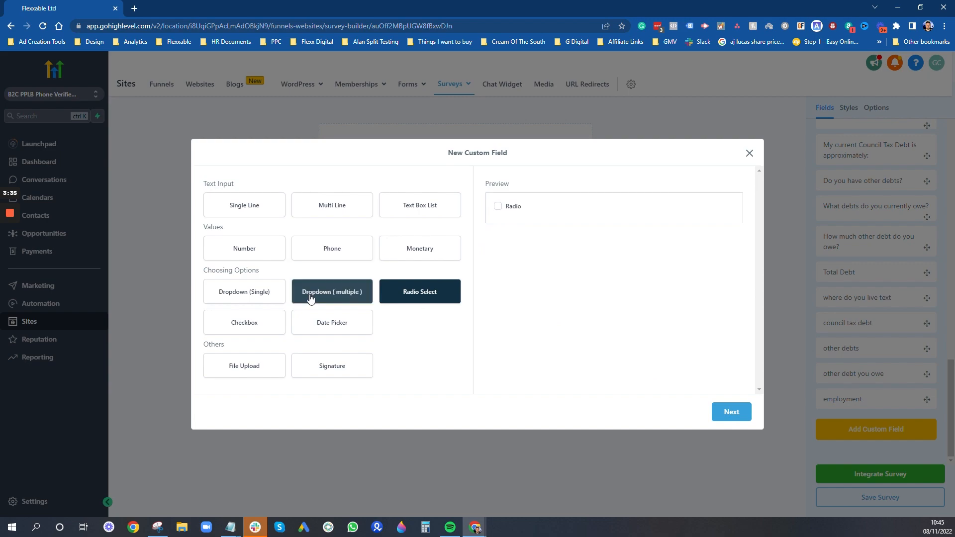
left_click(724, 412)
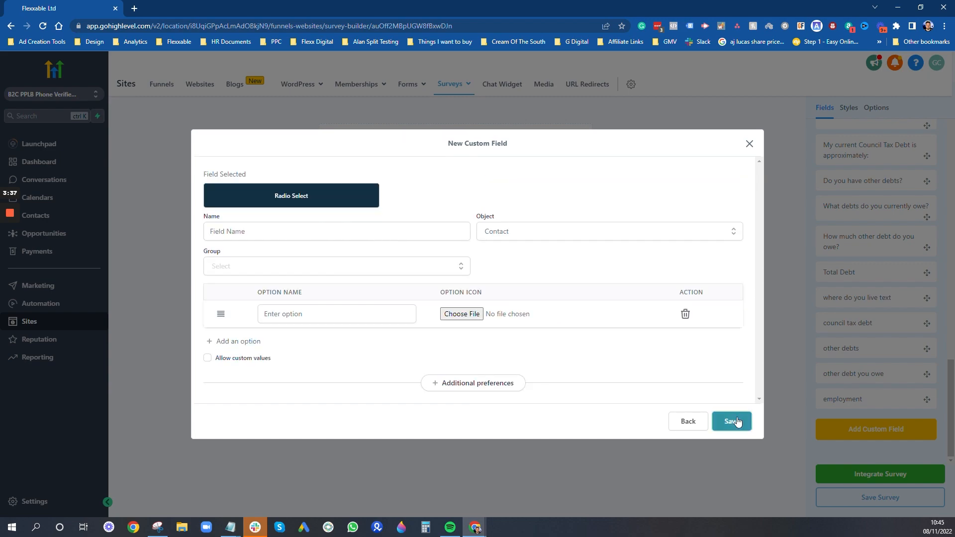
left_click(259, 232)
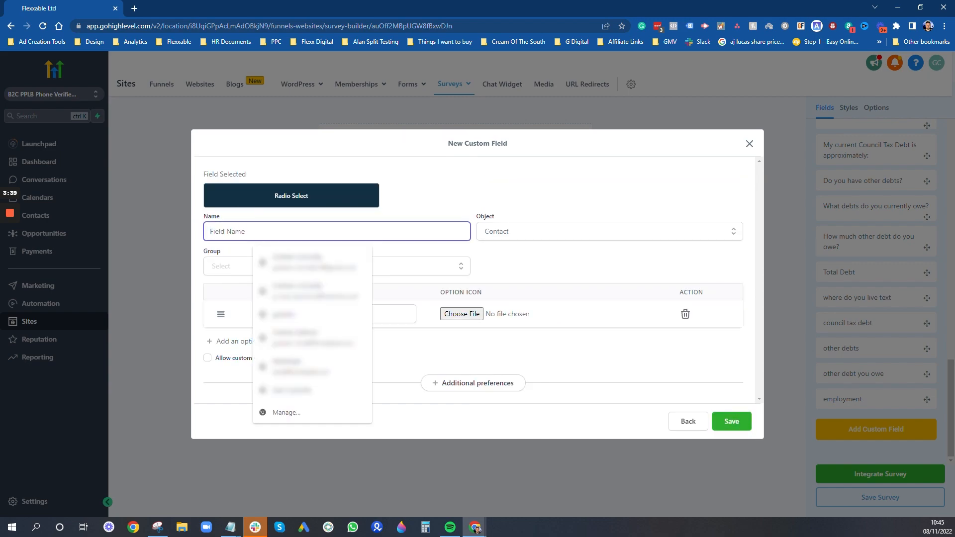
type("Where ")
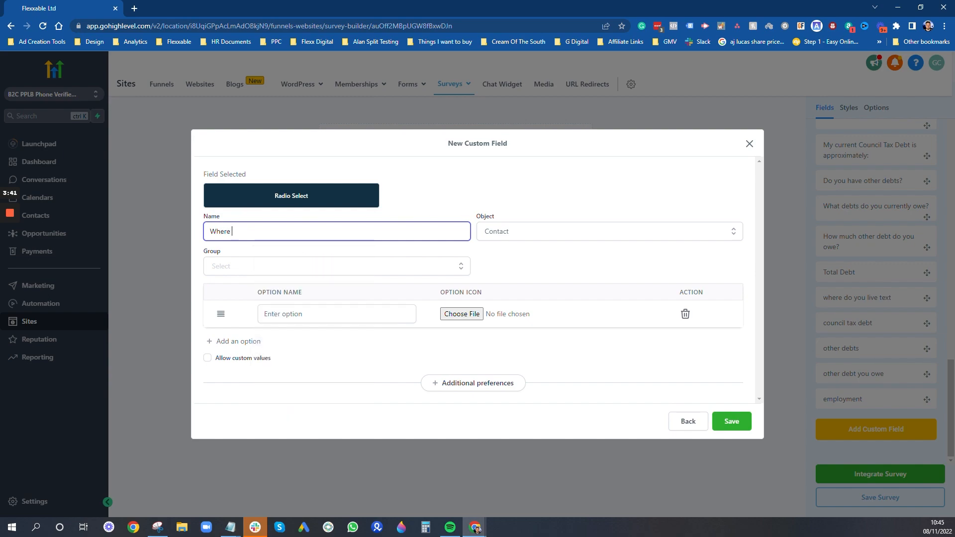
type("Do You Live")
left_click(394, 267)
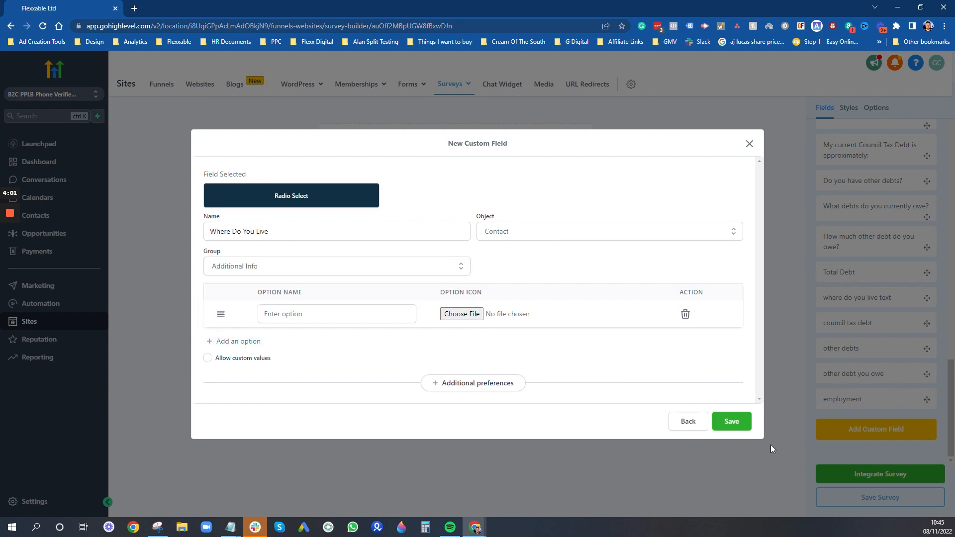
left_click(749, 144)
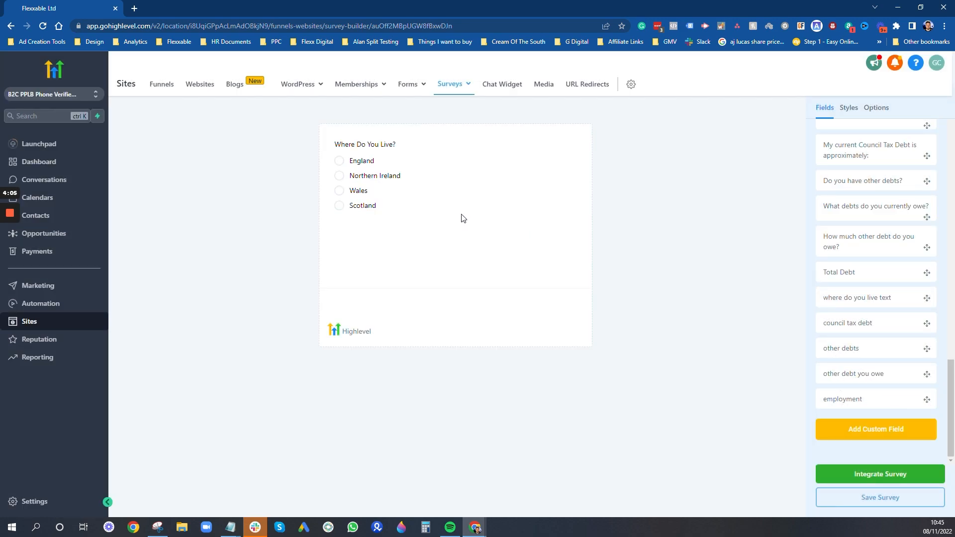
scroll(836, 270, "up", 2)
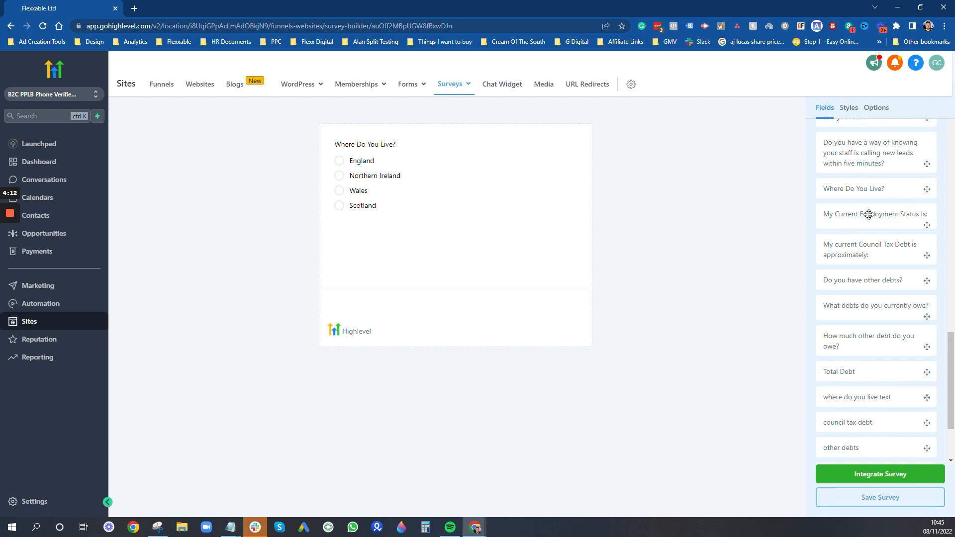
scroll(862, 415, "down", 2)
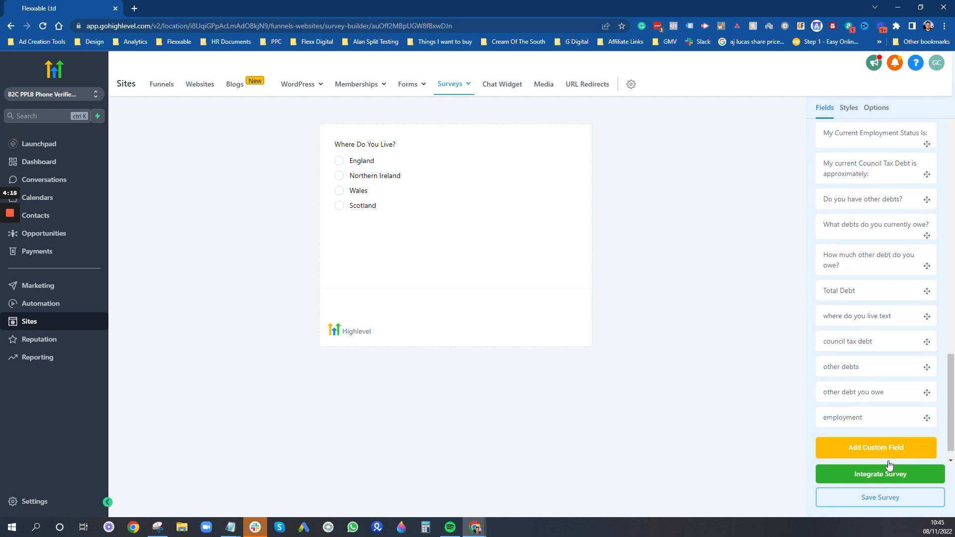
left_click(868, 428)
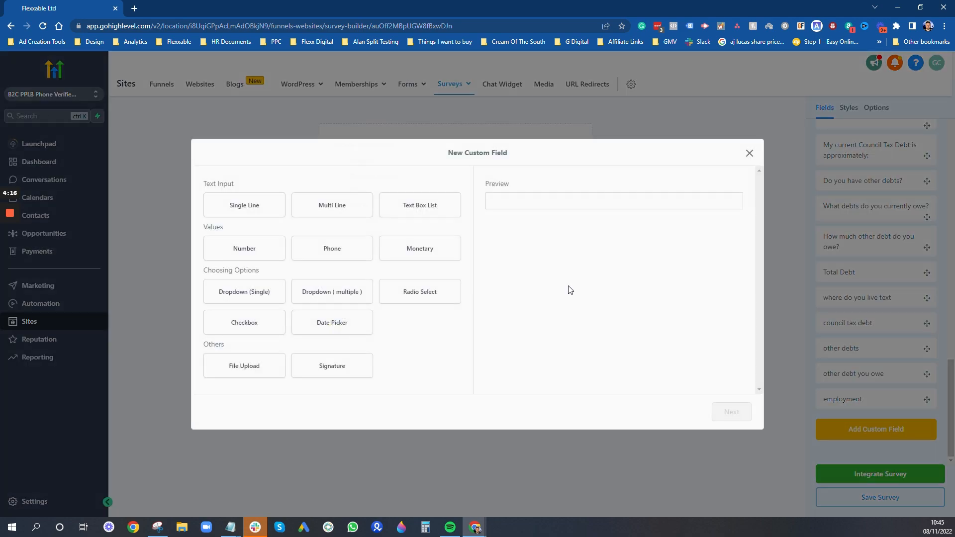
left_click(447, 250)
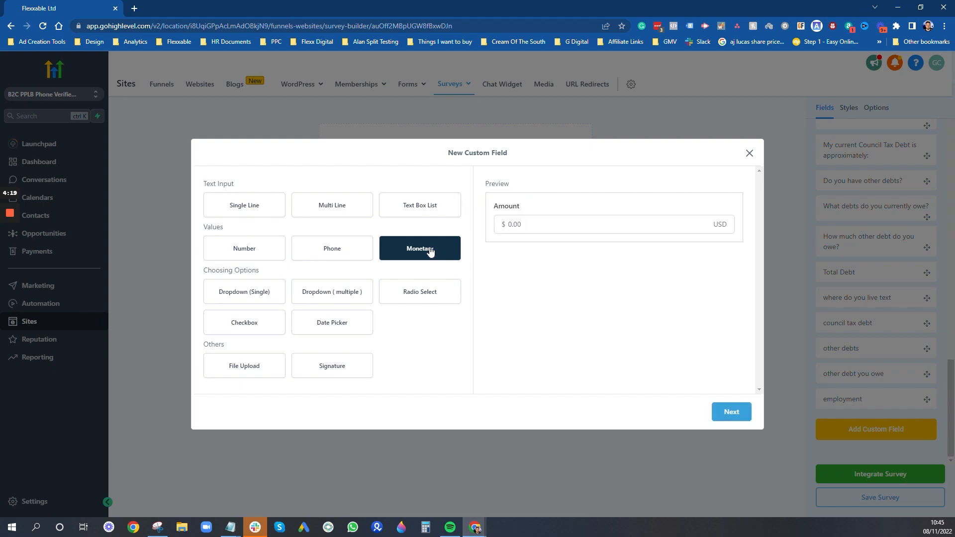
left_click(738, 417)
left_click(268, 258)
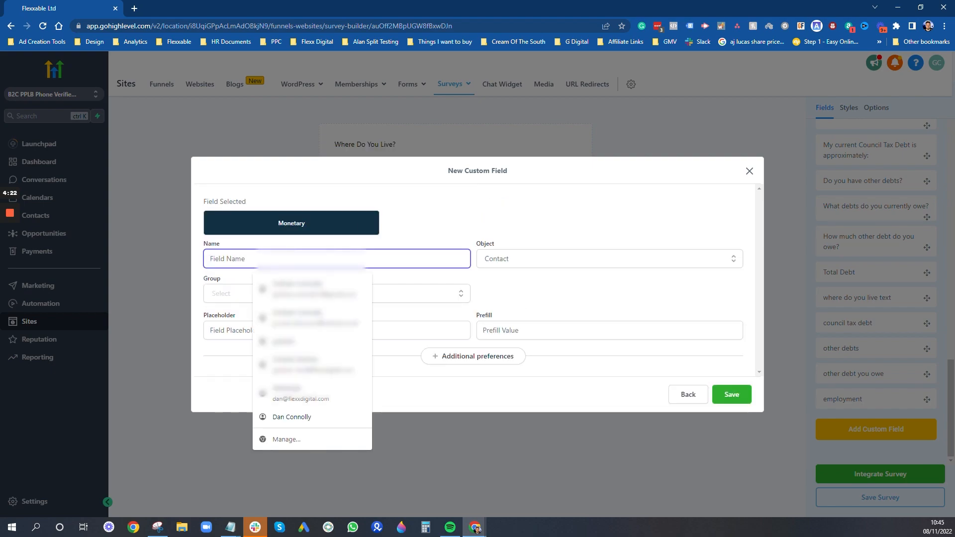
type("dfmyhmyhfm")
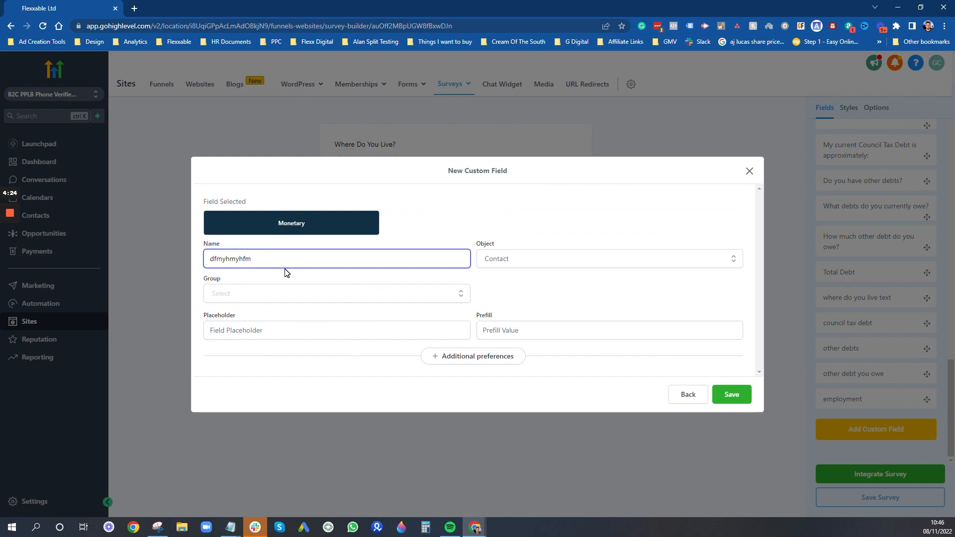
left_click(249, 294)
left_click(260, 350)
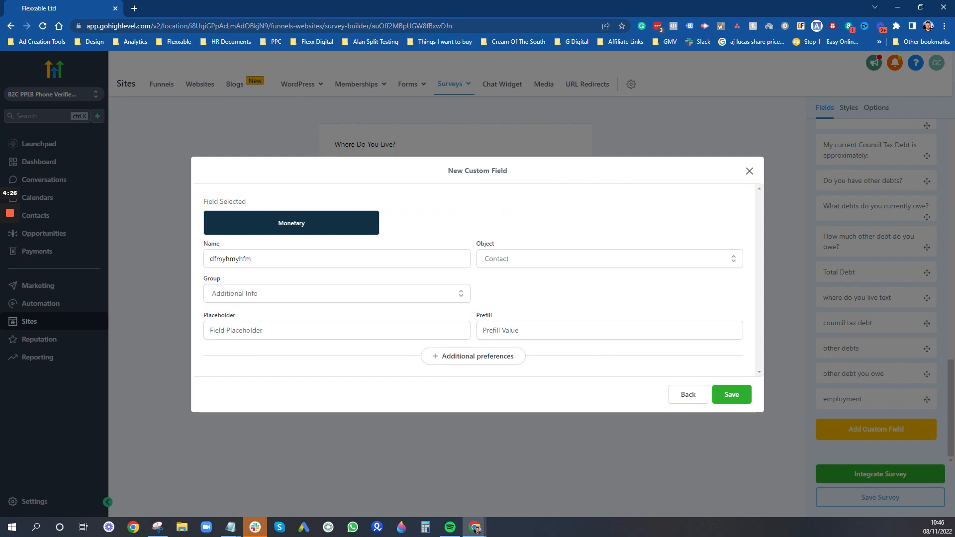
left_click(750, 172)
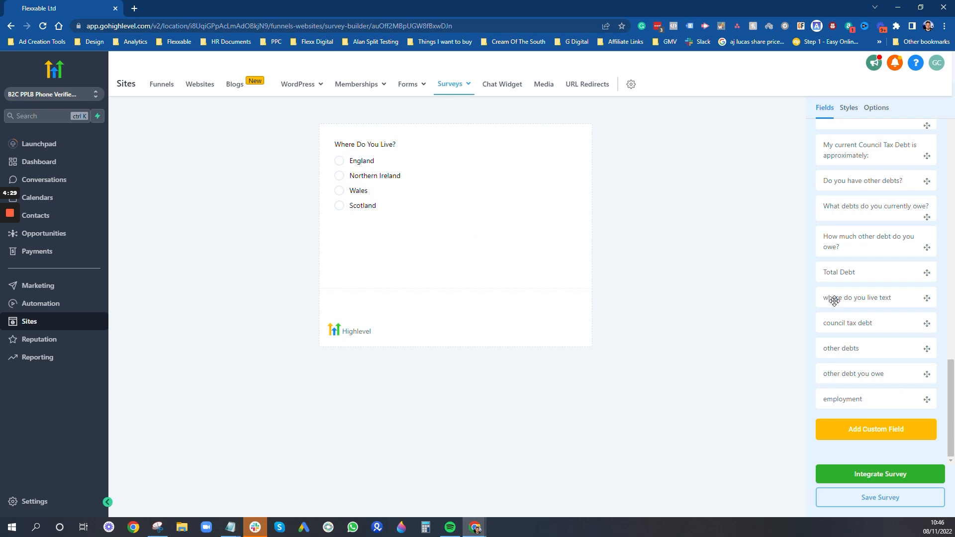
left_click(873, 429)
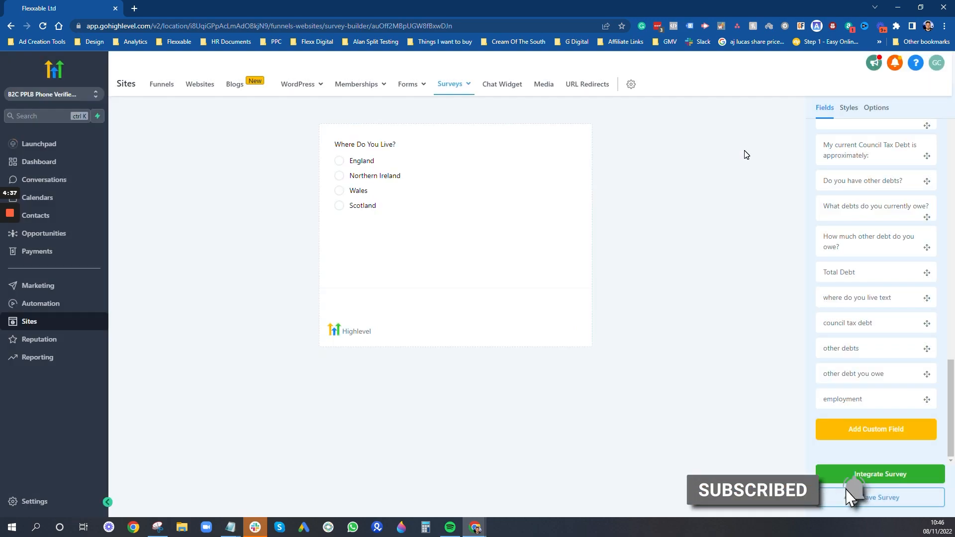
left_click(748, 153)
scroll(846, 174, "up", 3)
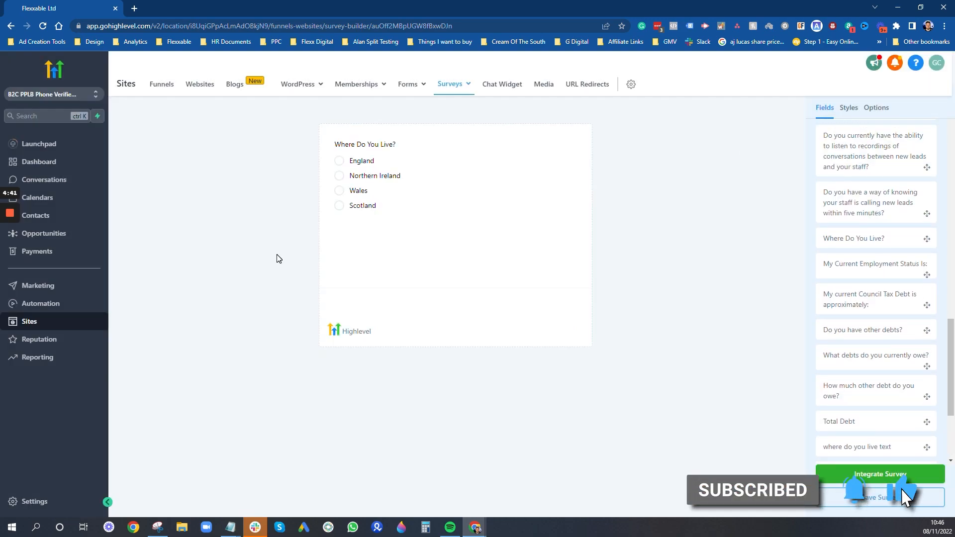
scroll(905, 234, "down", 1)
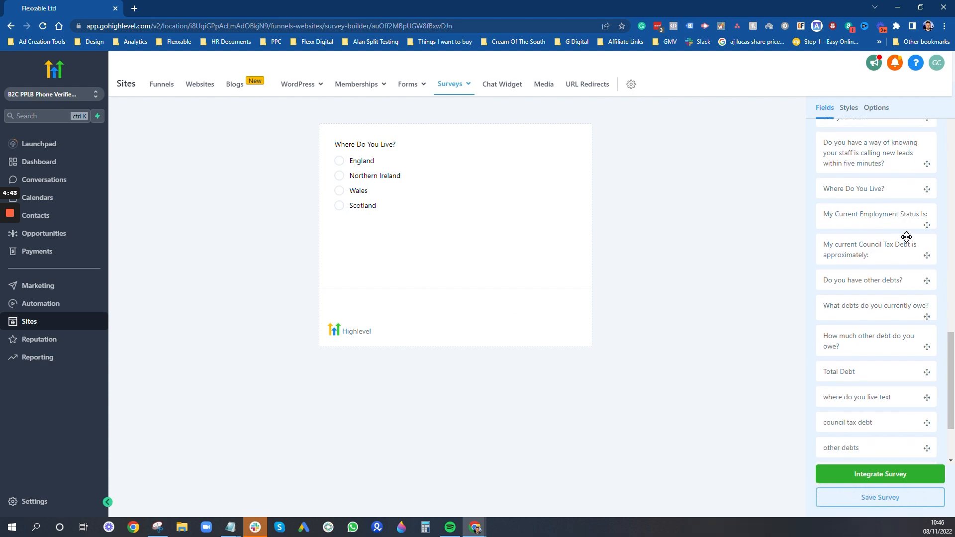
scroll(864, 398, "up", 12)
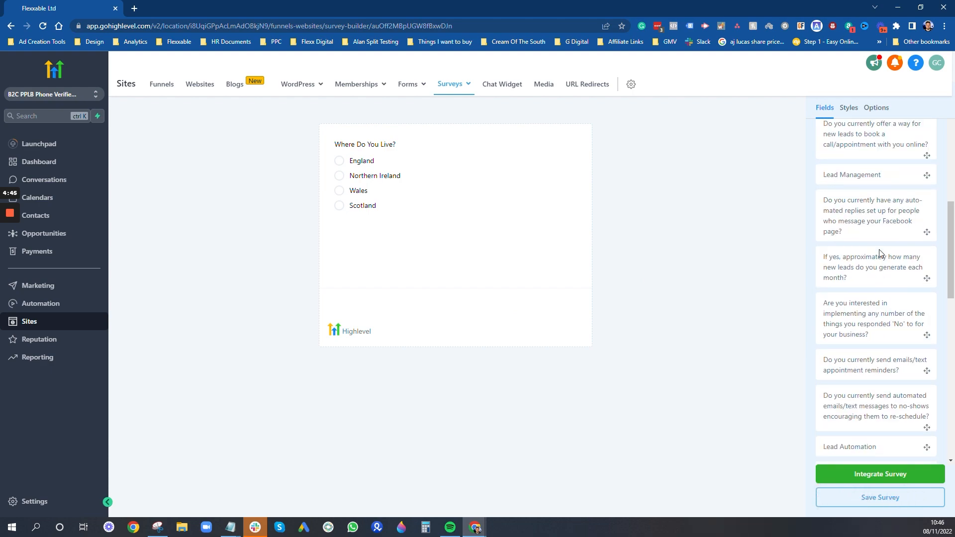
- Add home ownership, council tax debt, other debts, debts owed and employment status questions to Slide 1
scroll(874, 324, "up", 4)
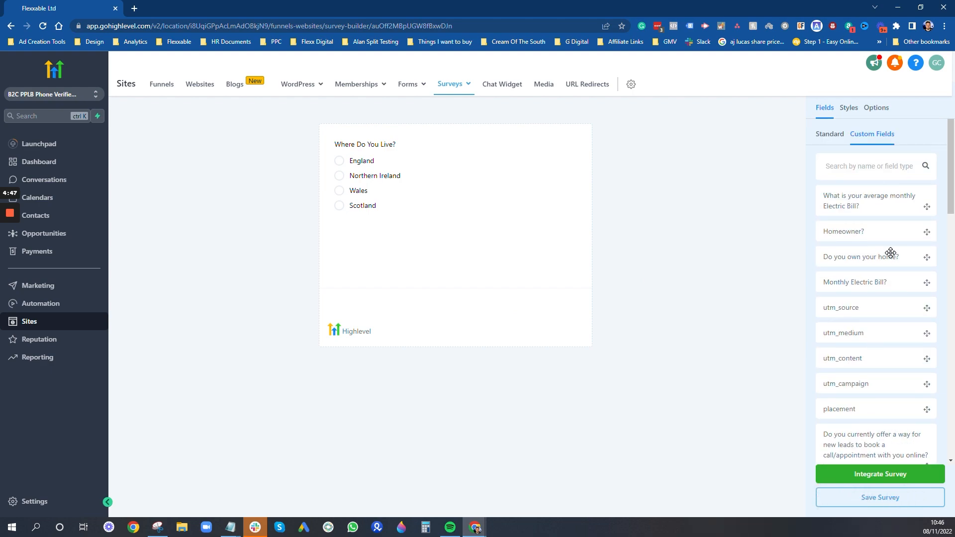
left_click_drag(712, 252, 494, 231)
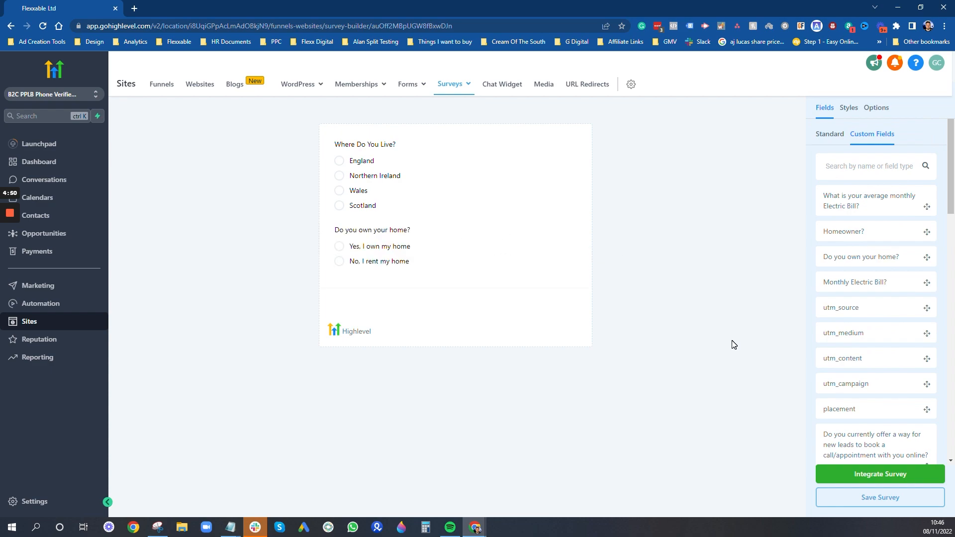
scroll(876, 340, "down", 10)
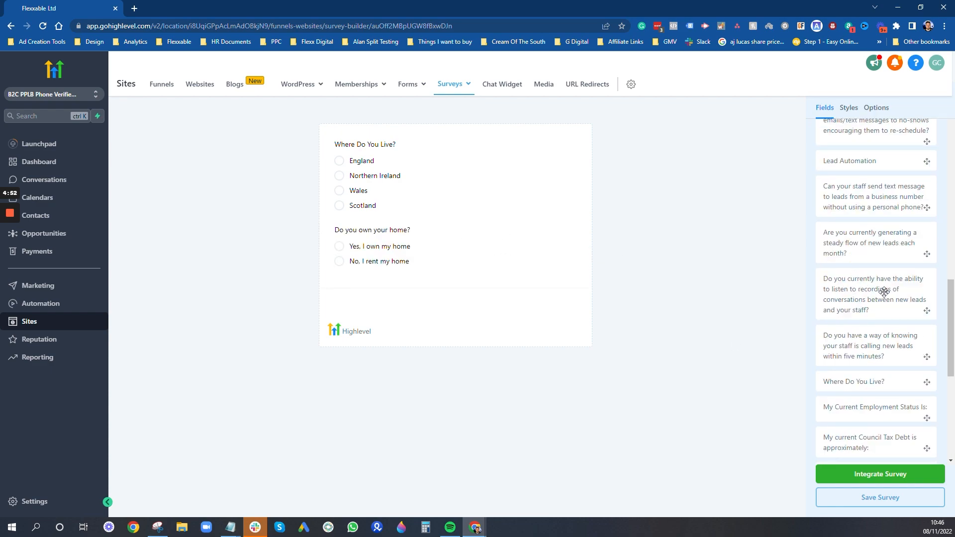
scroll(890, 293, "down", 3)
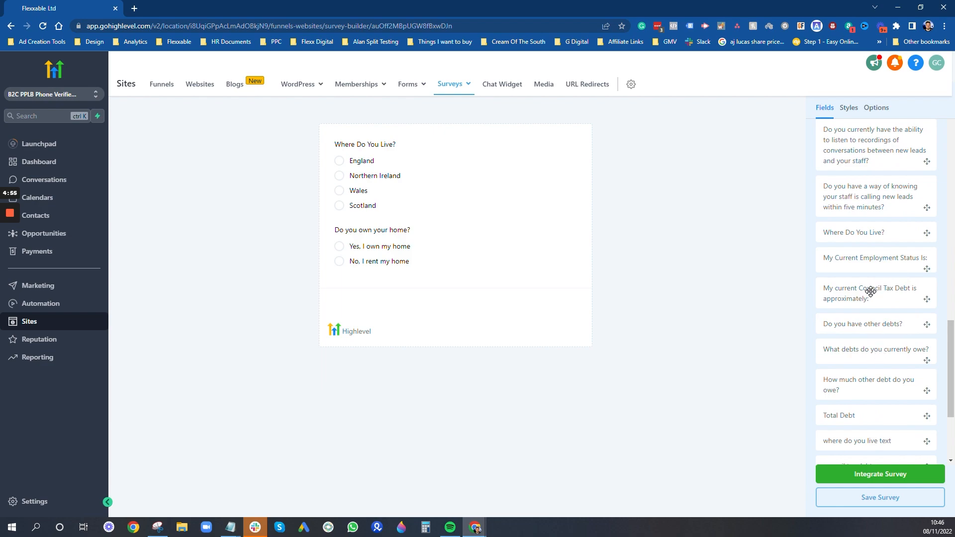
left_click_drag(873, 290, 381, 291)
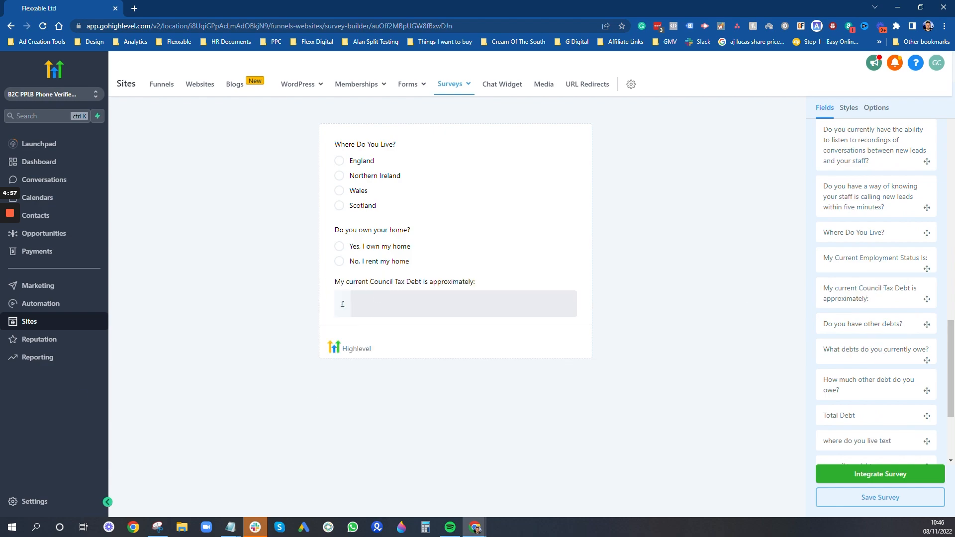
left_click_drag(865, 323, 455, 330)
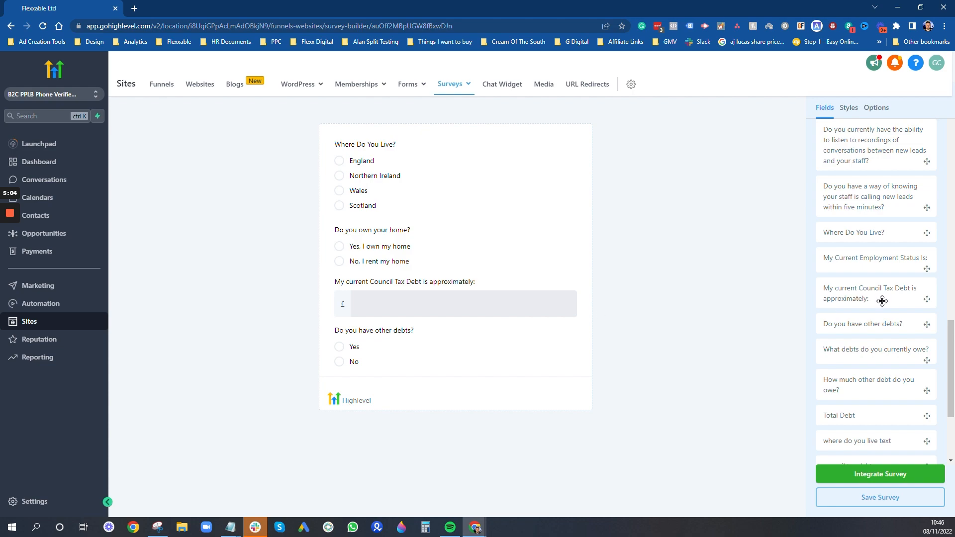
left_click_drag(874, 351, 428, 389)
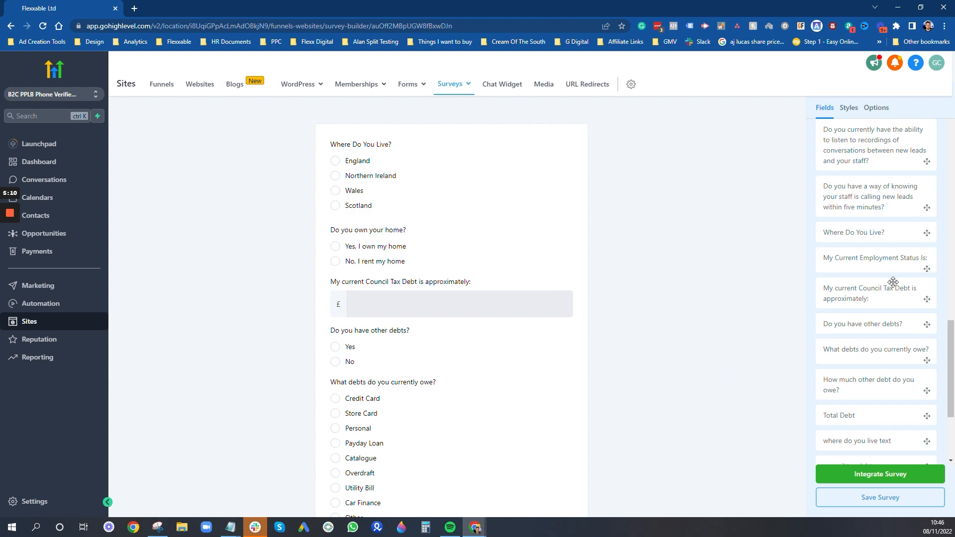
left_click_drag(825, 267, 493, 511)
scroll(612, 455, "down", 3)
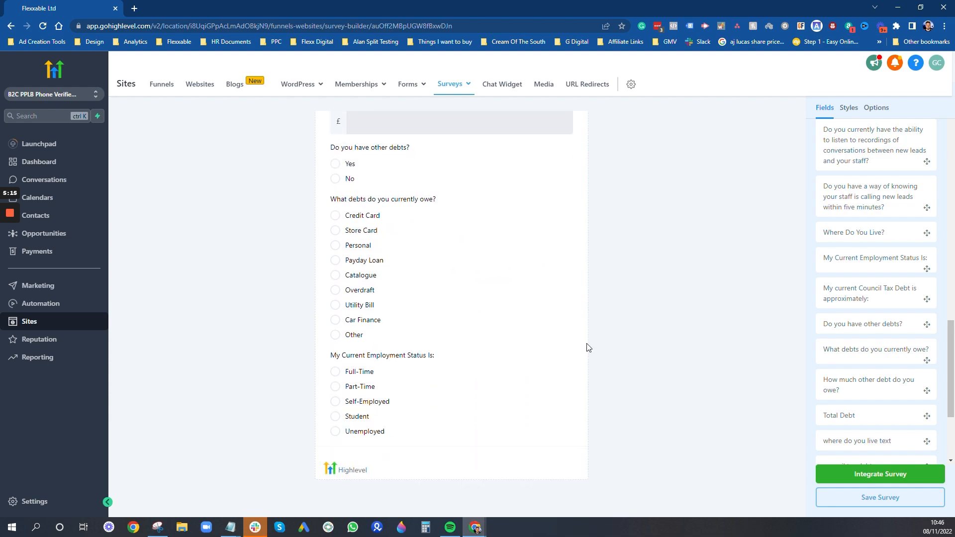
scroll(588, 345, "up", 4)
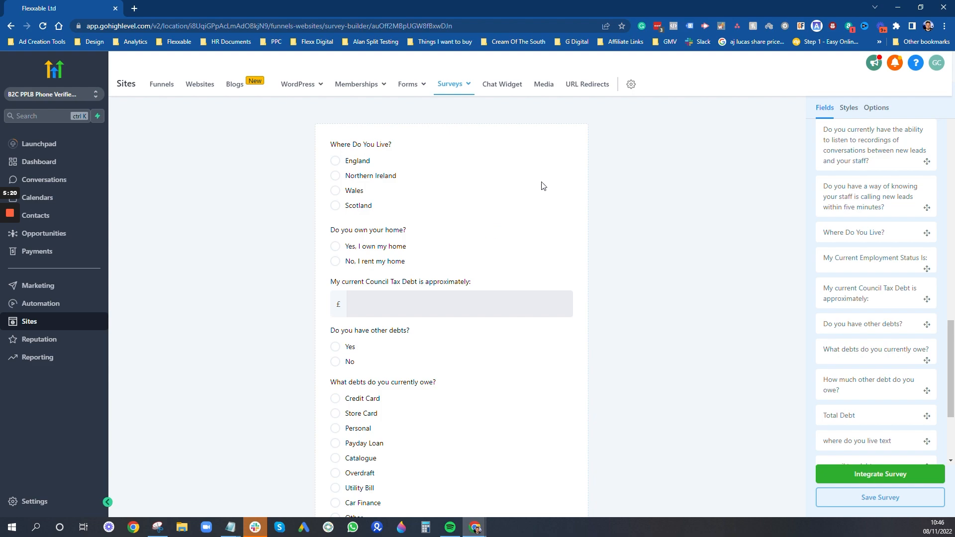
scroll(557, 262, "down", 2)
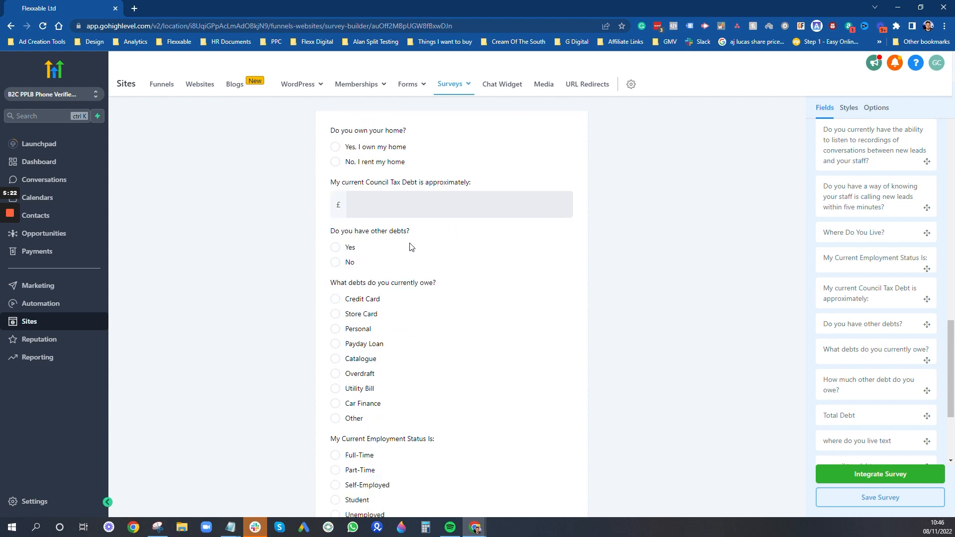
scroll(597, 199, "up", 2)
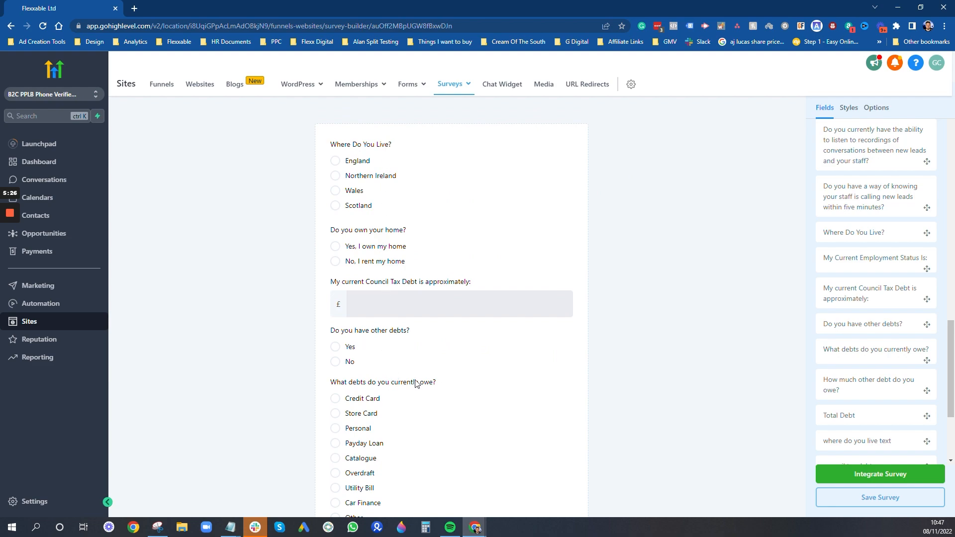
- Set 'Do you have other debts?' logic so Yes goes to Q5 and No to Q6
left_click(367, 351)
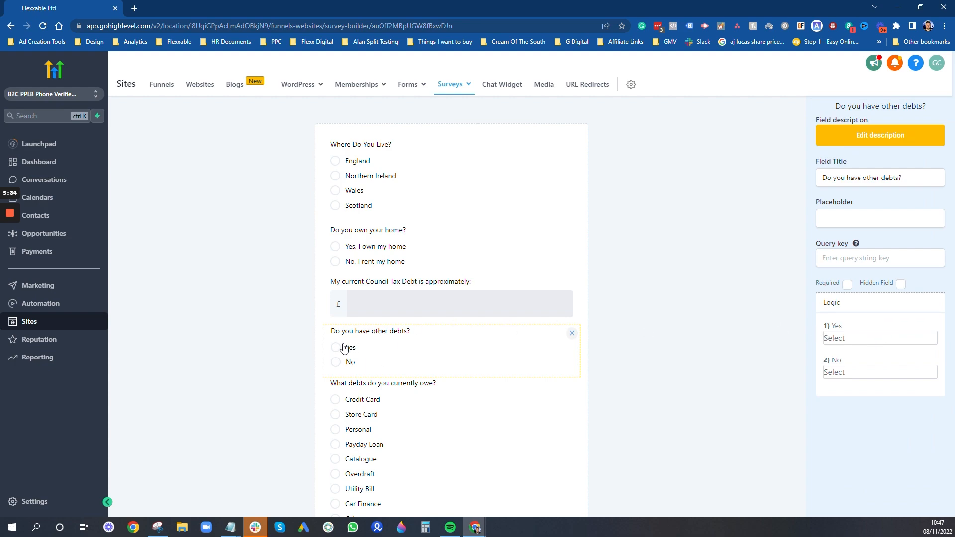
left_click(852, 340)
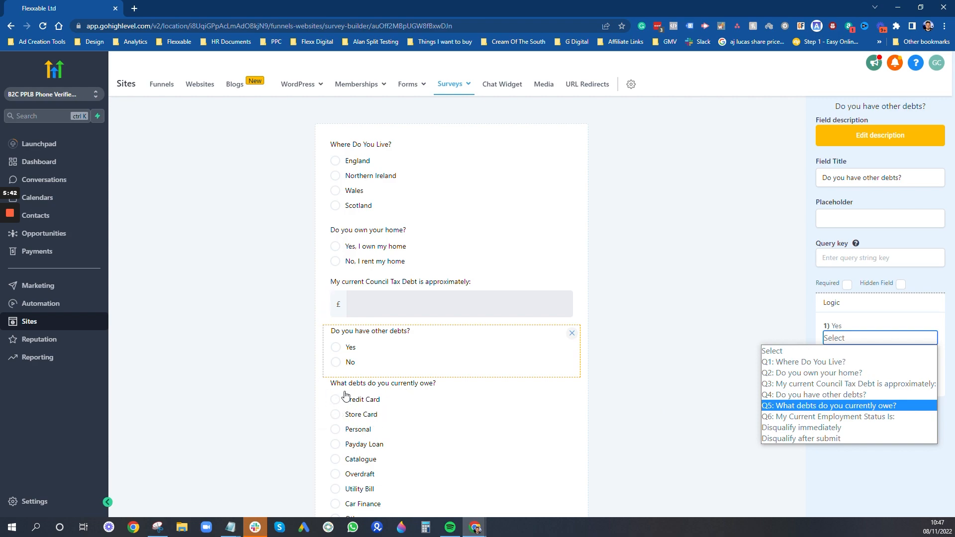
left_click(795, 407)
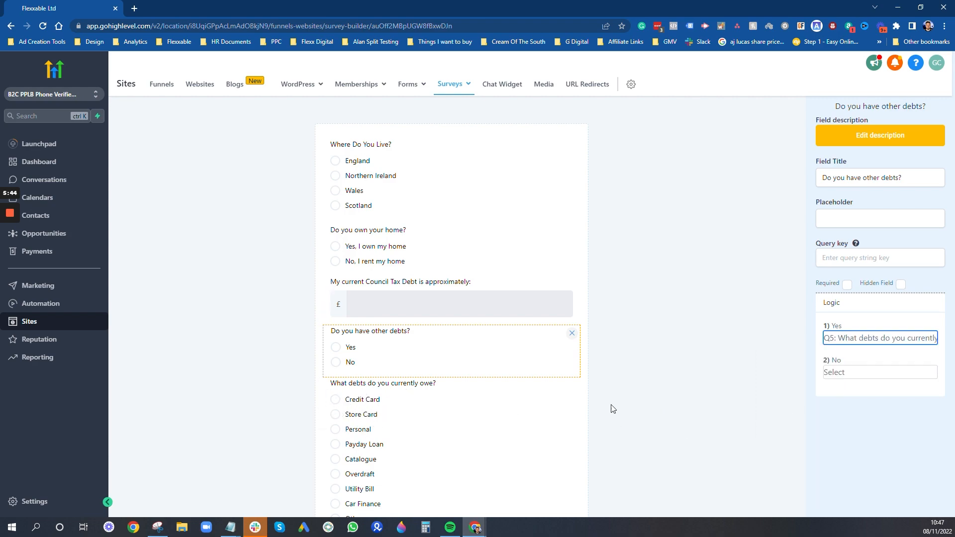
scroll(549, 386, "down", 4)
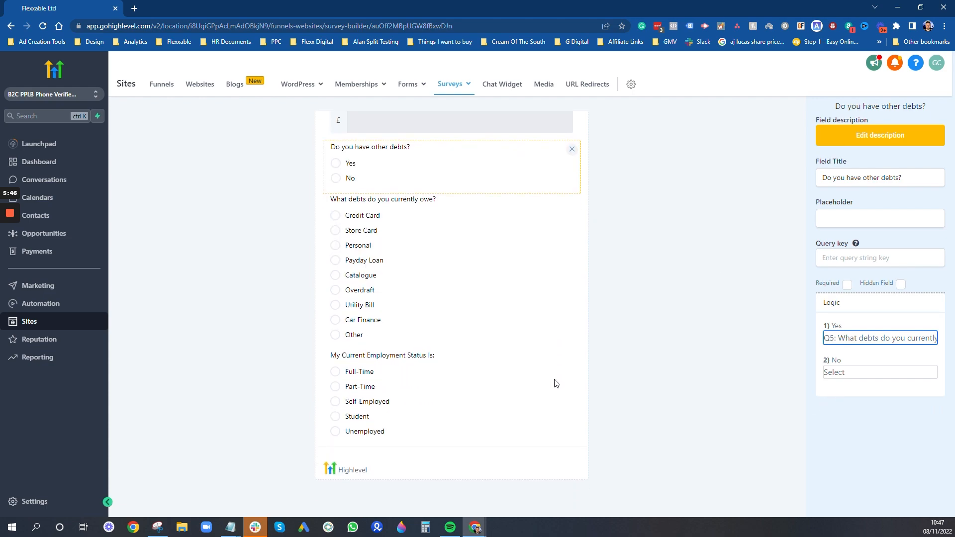
left_click(872, 373)
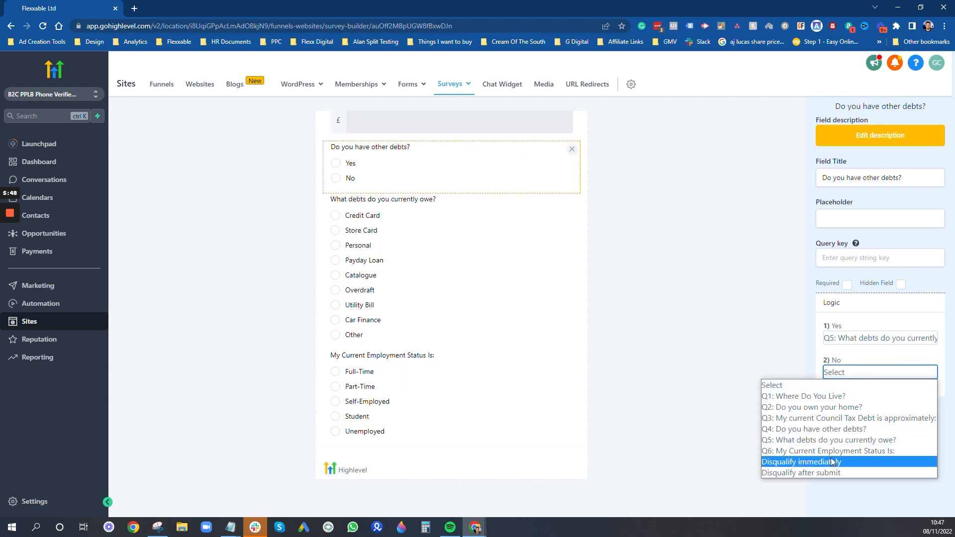
left_click(829, 452)
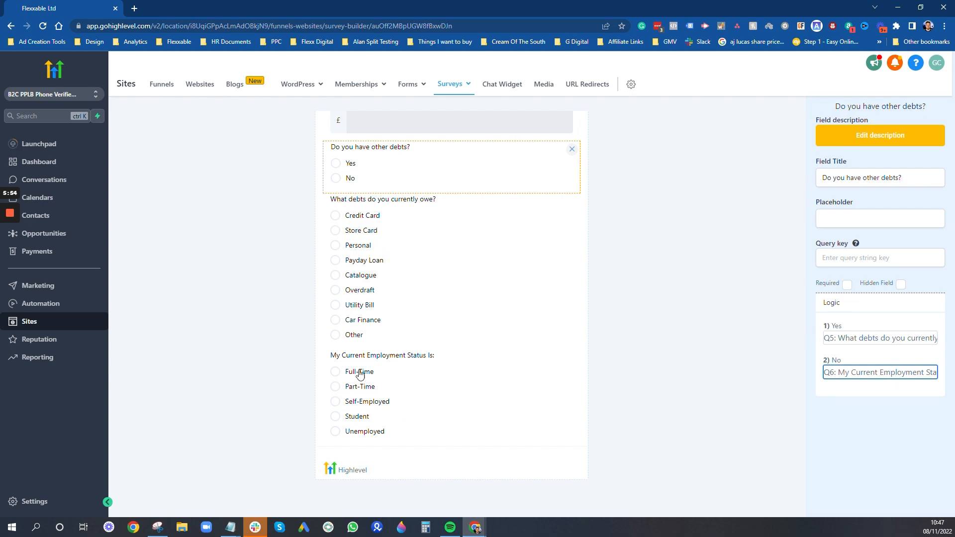
scroll(363, 375, "up", 4)
scroll(467, 340, "down", 1)
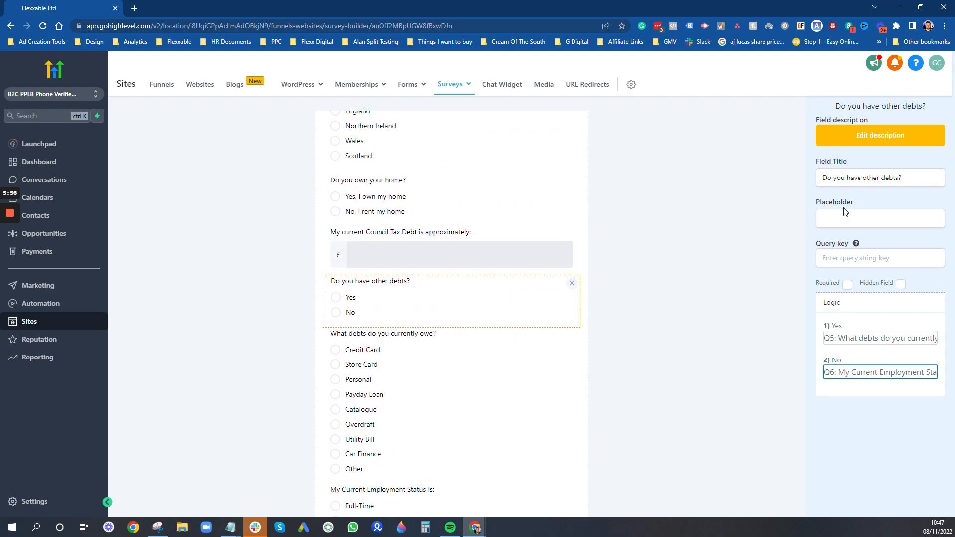
left_click(731, 268)
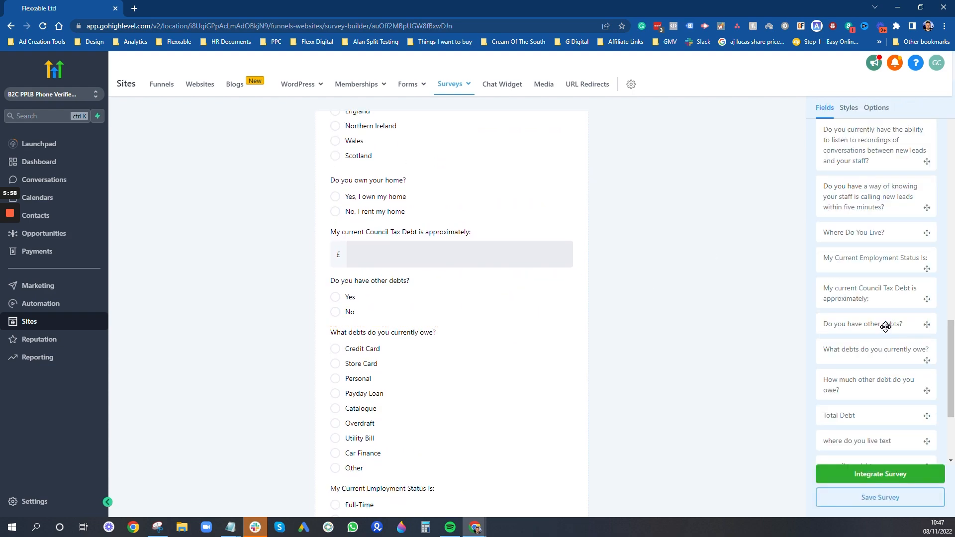
- Add the 'How much other debt do you owe?' question below the debts-owed question
left_click_drag(809, 390, 438, 495)
scroll(642, 398, "down", 3)
scroll(645, 377, "down", 1)
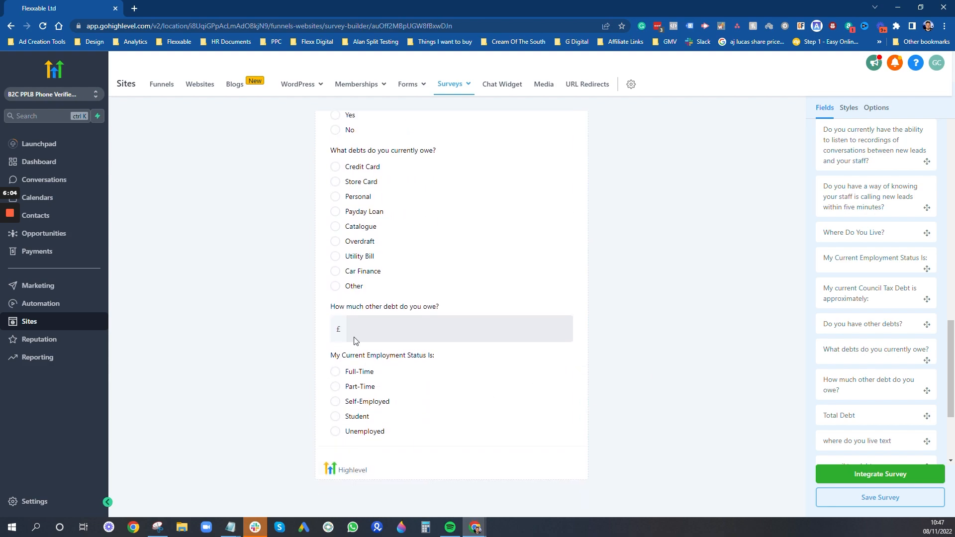
scroll(402, 226, "up", 2)
- Recheck the 'Do you have other debts?' logic (Yes → Q5, No → Q7) and return to Fields
left_click(837, 323)
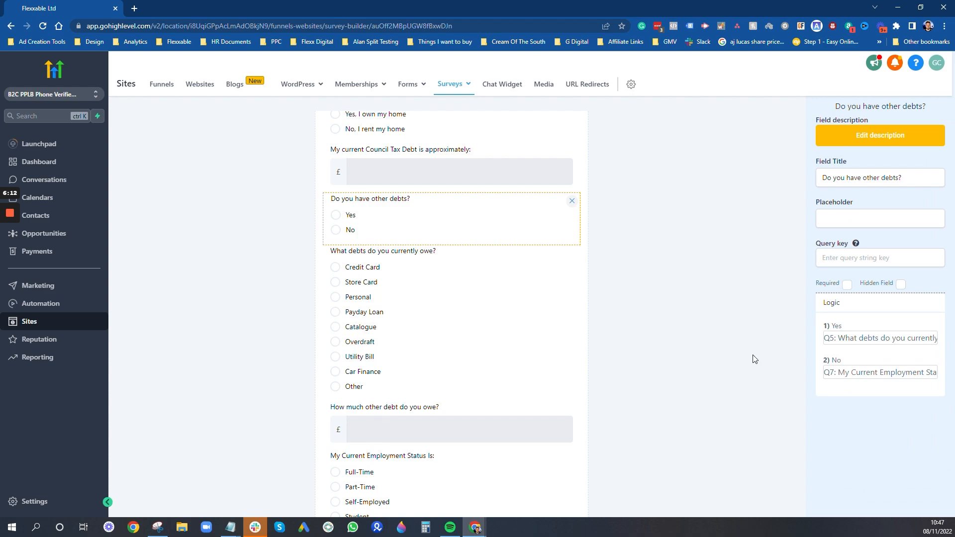
scroll(422, 486, "down", 2)
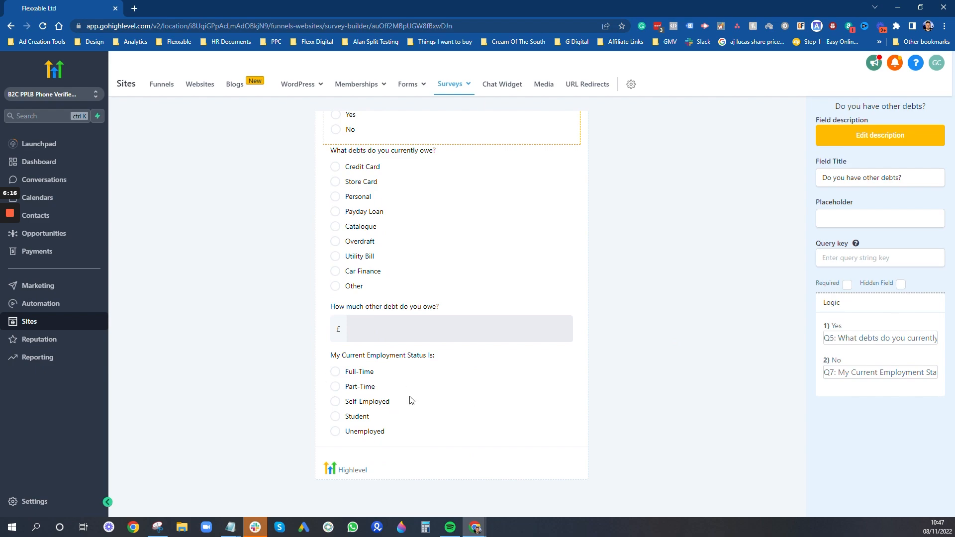
scroll(736, 225, "up", 5)
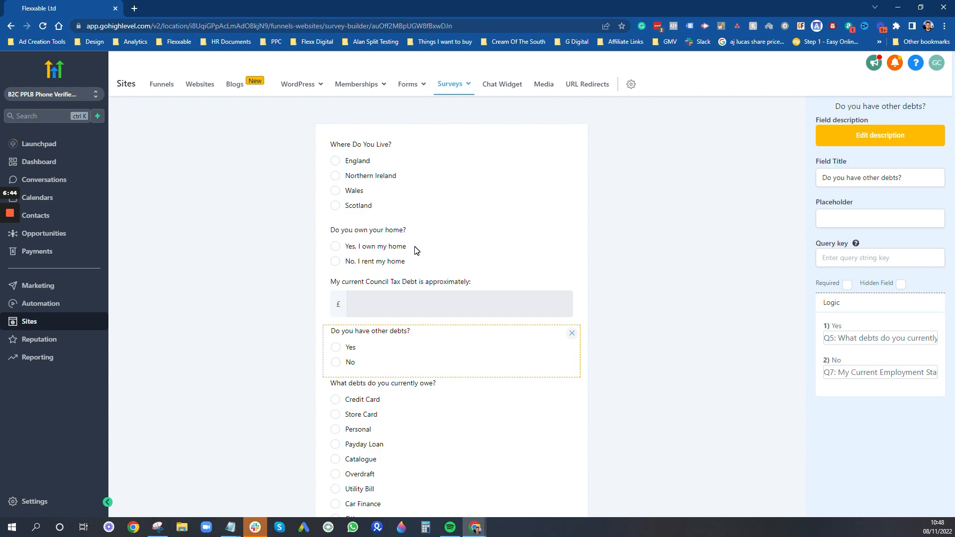
left_click(724, 203)
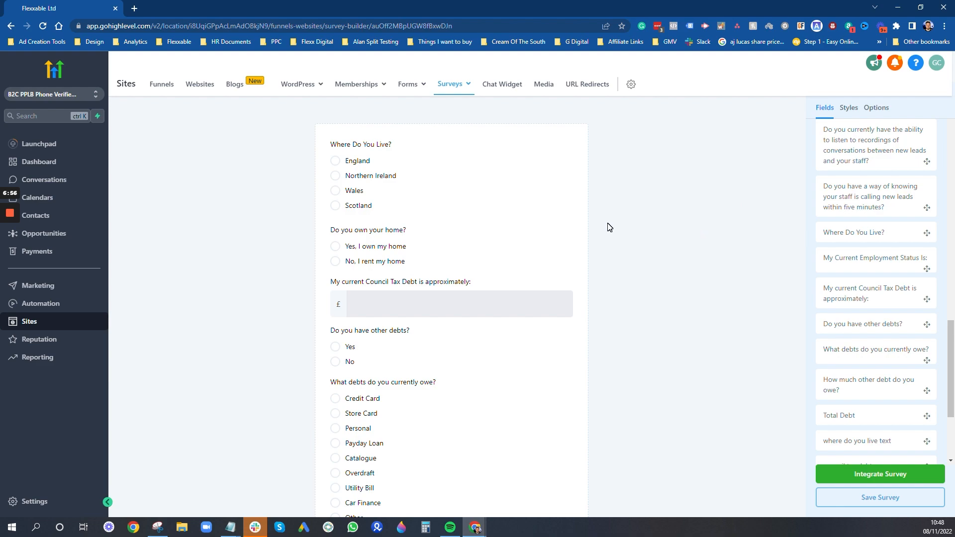
- Check where the 'No, I rent my home' answer of 'Do you own your home?' leads
left_click(440, 257)
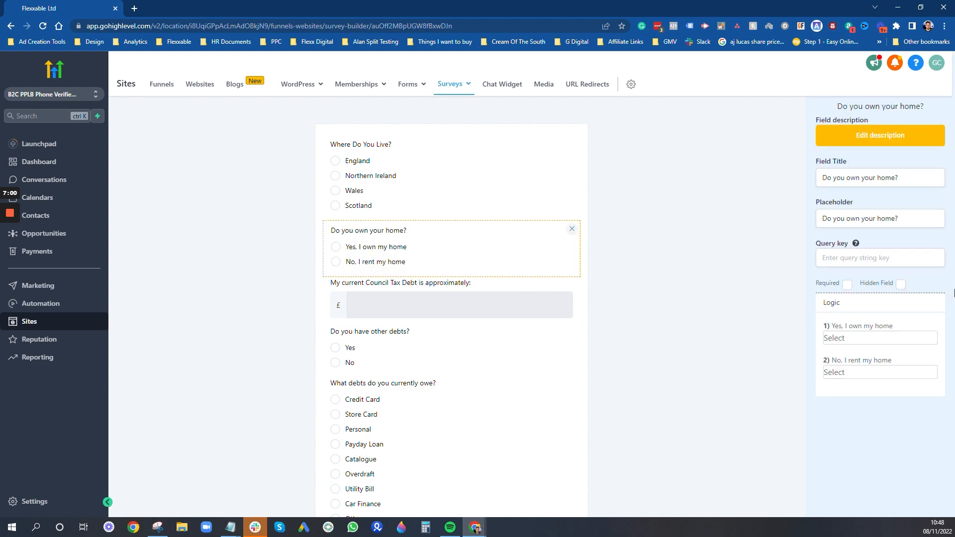
left_click(864, 374)
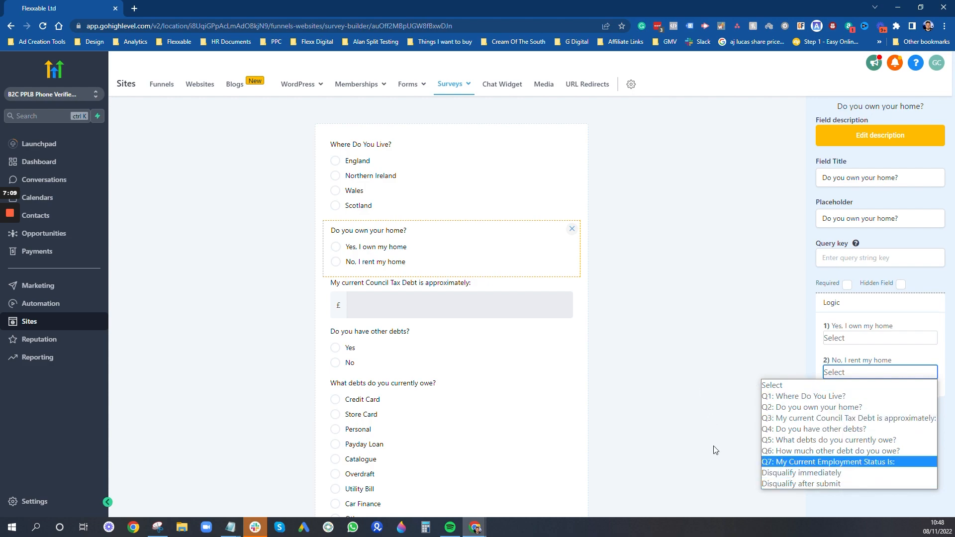
left_click(680, 240)
scroll(813, 140, "up", 10)
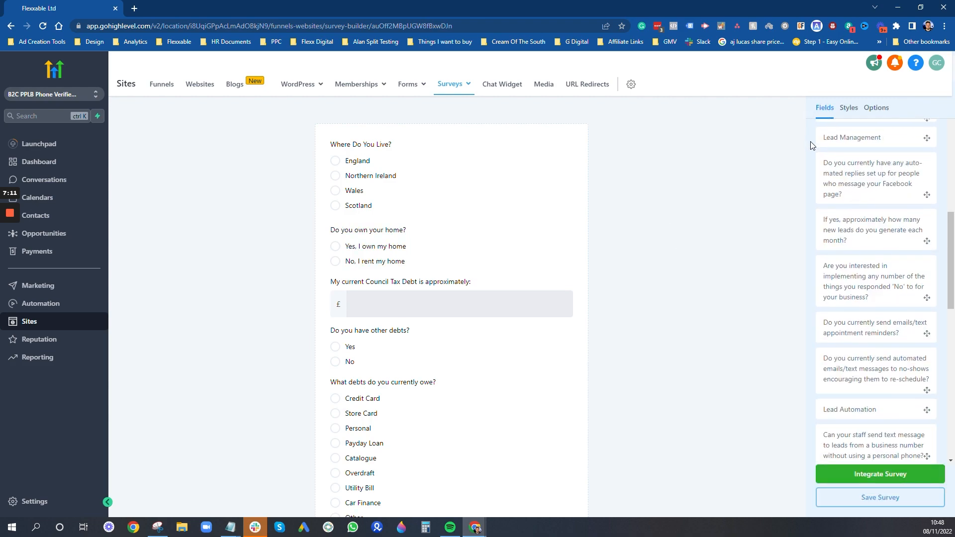
- Keep Disqualify immediately and Disqualify after submit as Message, then save the survey
left_click(876, 109)
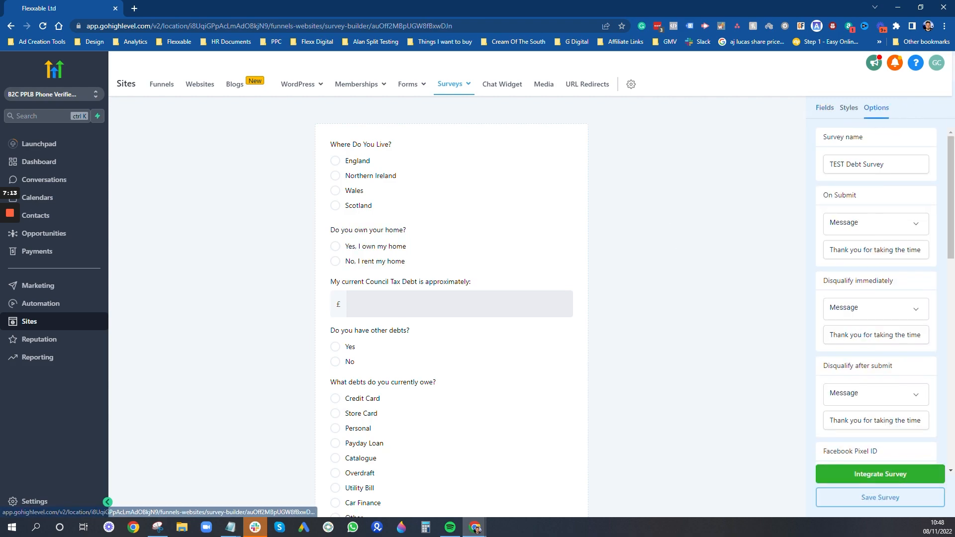
scroll(878, 291, "down", 2)
left_click(869, 216)
left_click(853, 229)
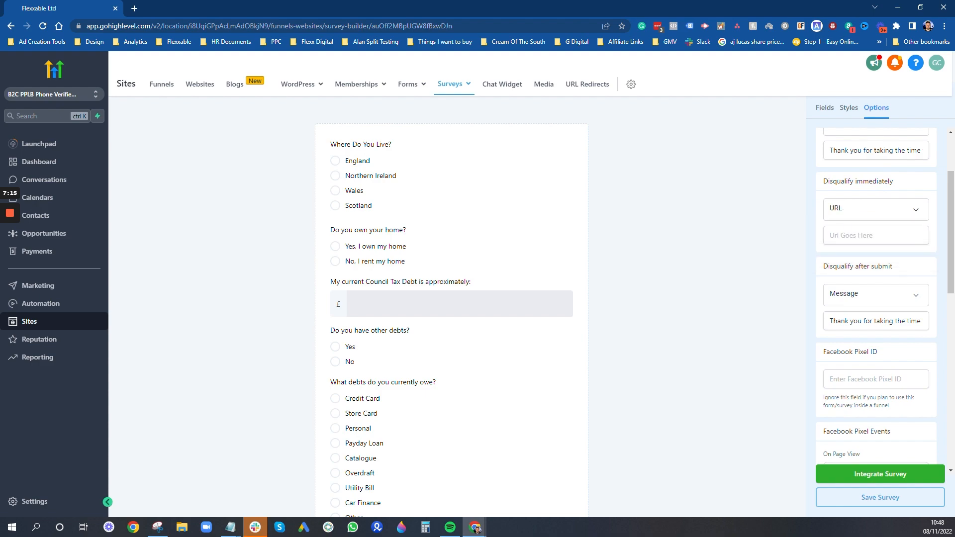
left_click(862, 217)
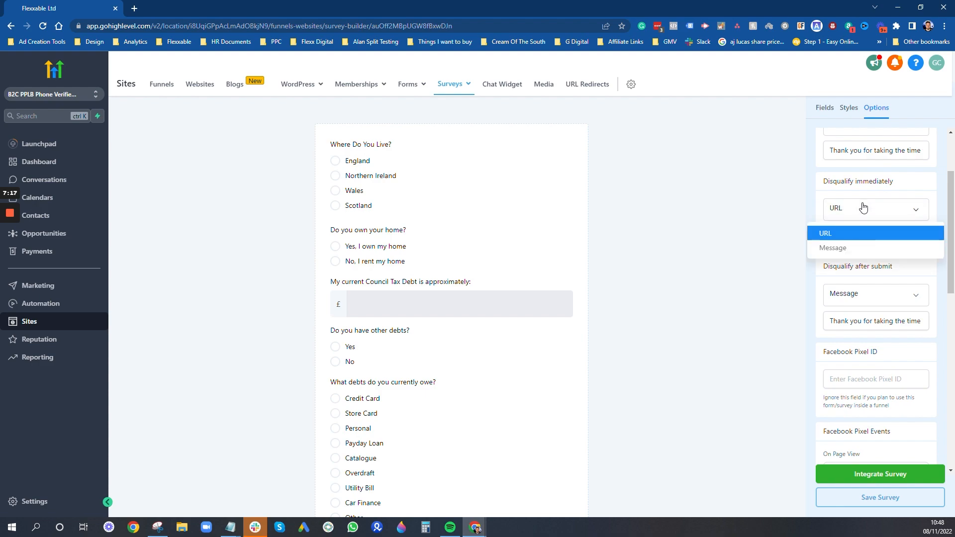
left_click(861, 247)
left_click(863, 236)
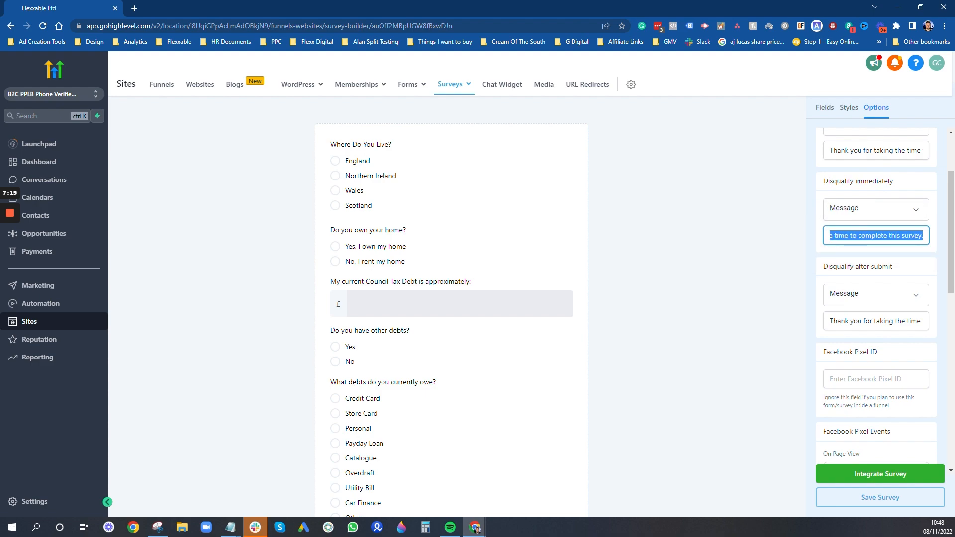
left_click_drag(840, 235, 932, 248)
left_click_drag(836, 321, 954, 324)
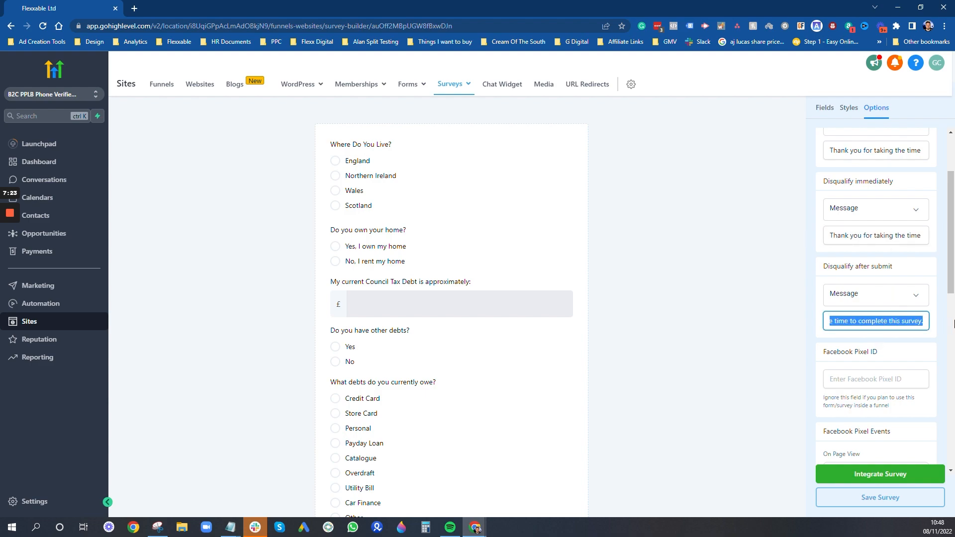
left_click(776, 224)
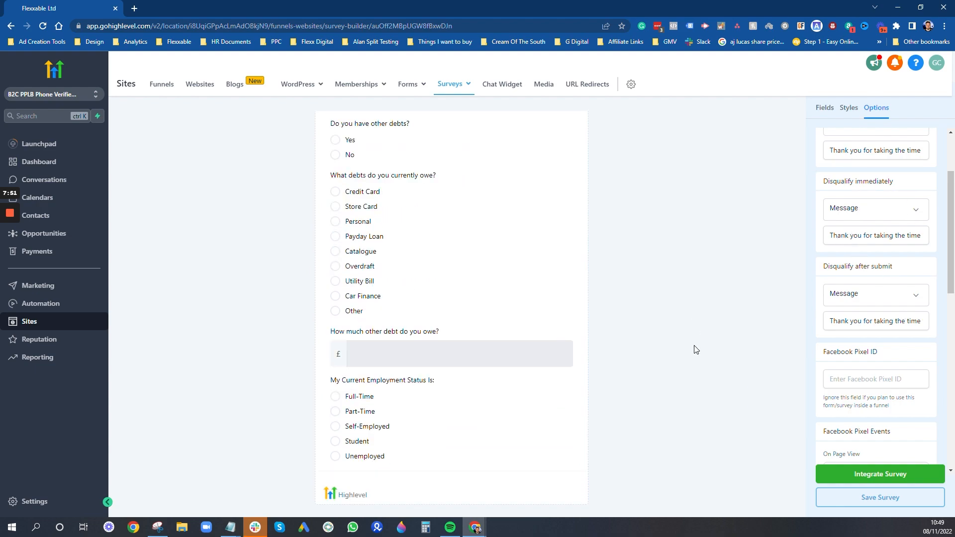
left_click(874, 503)
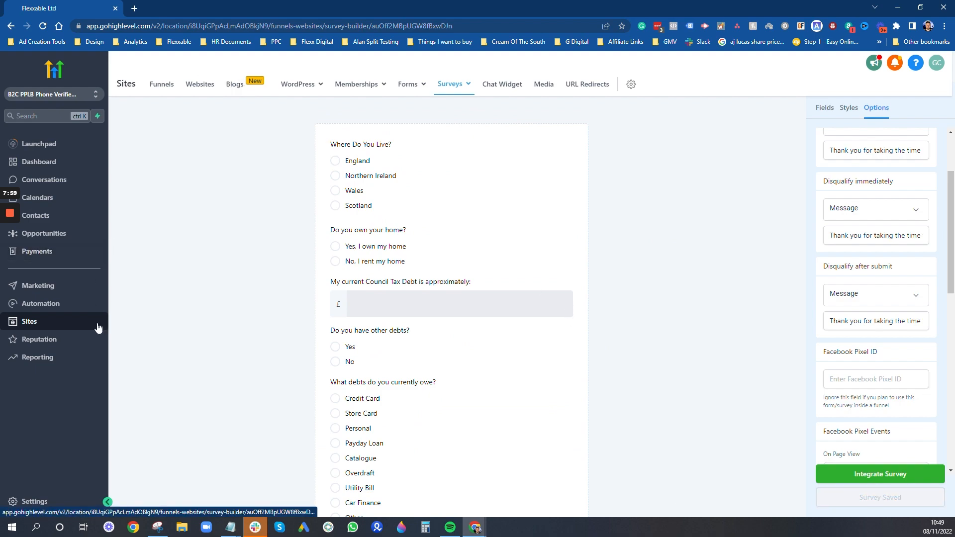
- Open the funnel's Quiz Page in the page editor in a new tab
right_click(168, 85)
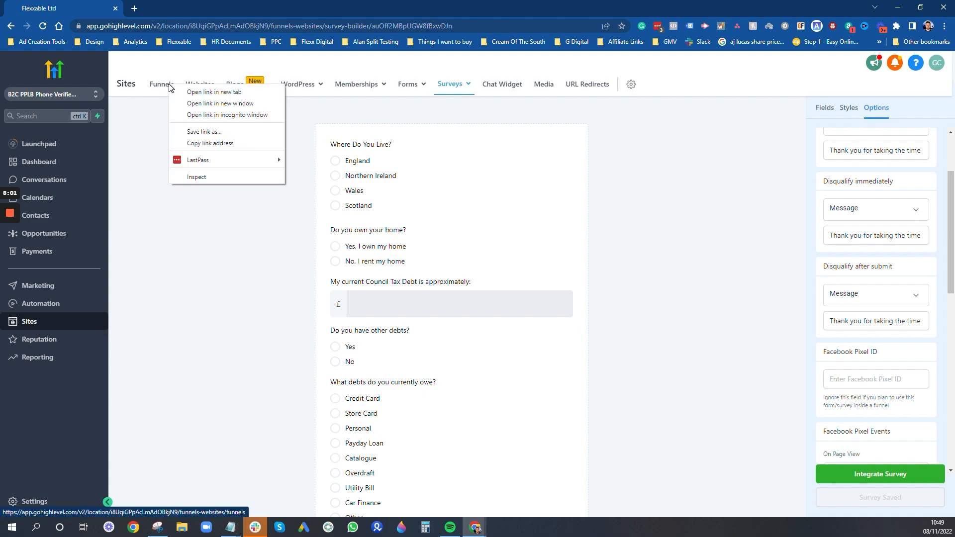
left_click(189, 93)
left_click(181, 14)
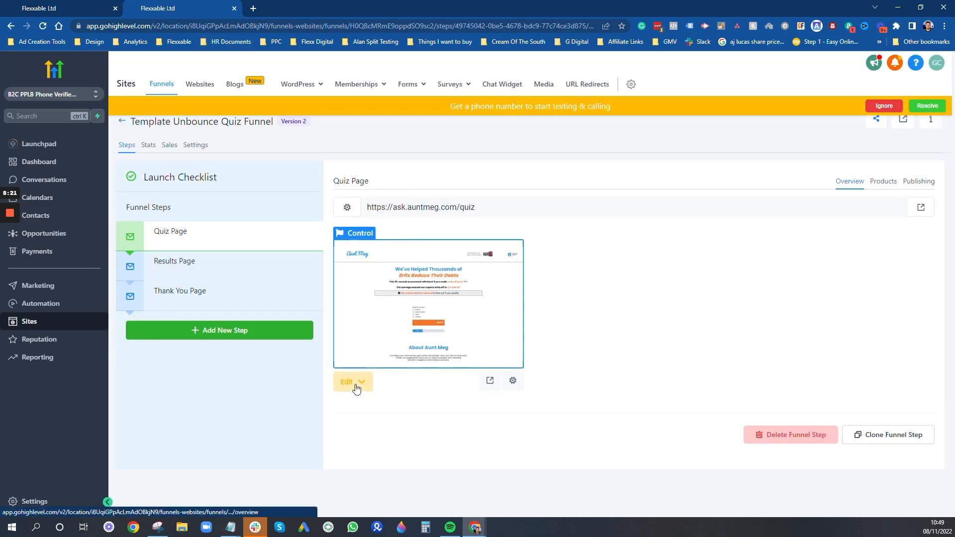
mouse_move(359, 381)
left_click(382, 408)
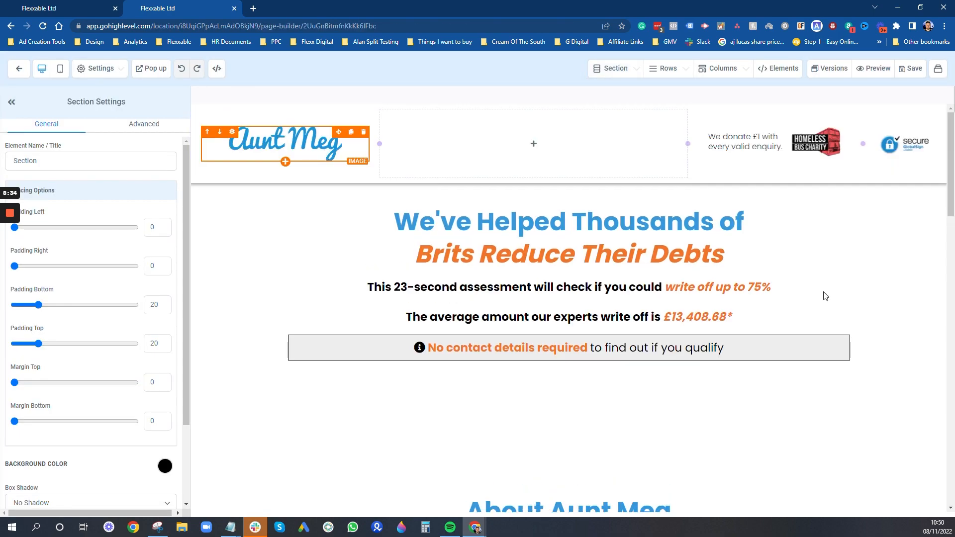
- Replace the quiz page's old survey element with an embedded TEST Debt Survey
scroll(851, 273, "down", 2)
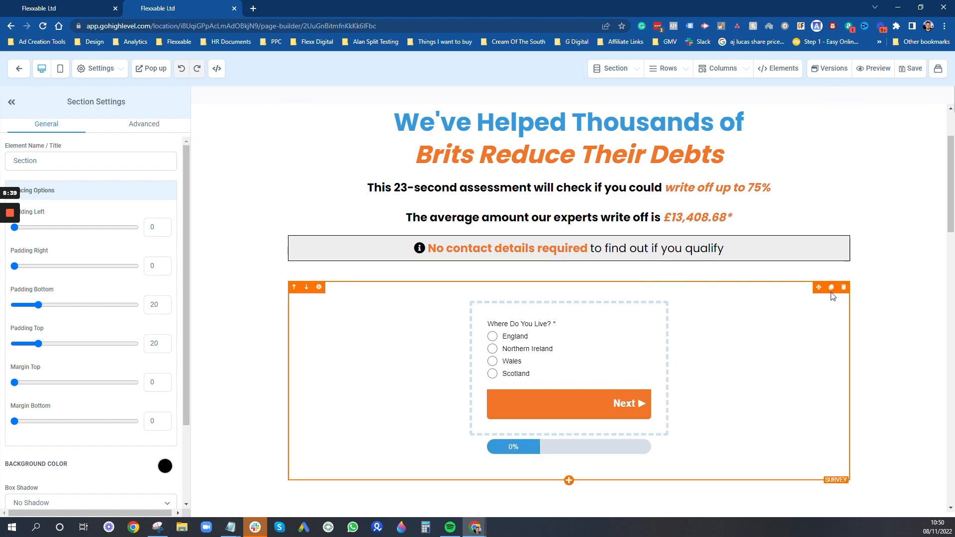
left_click(844, 287)
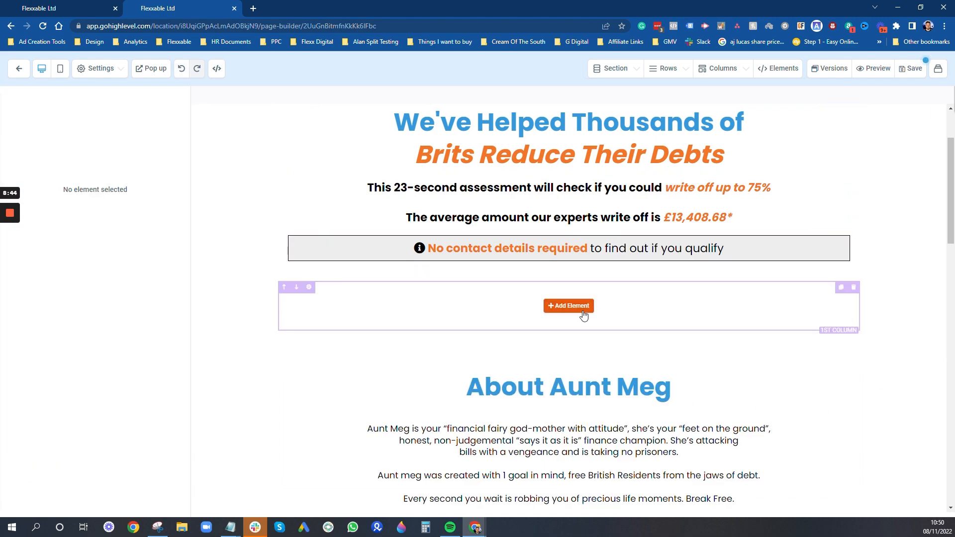
left_click(559, 312)
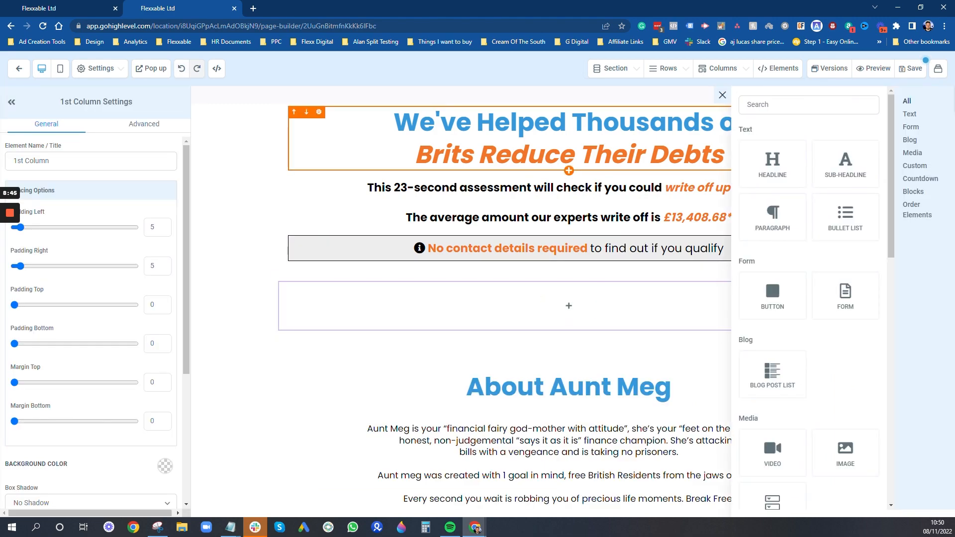
type("su")
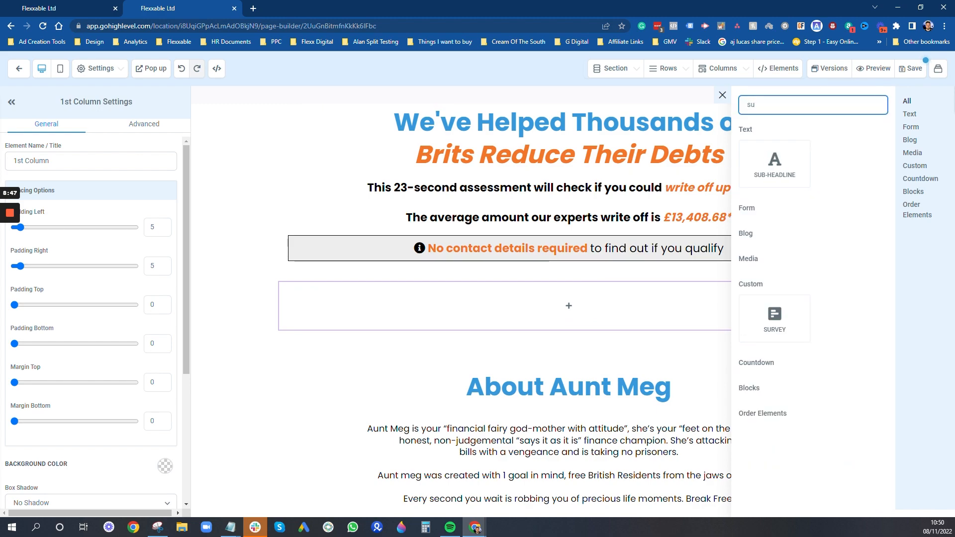
type("rve")
left_click(770, 260)
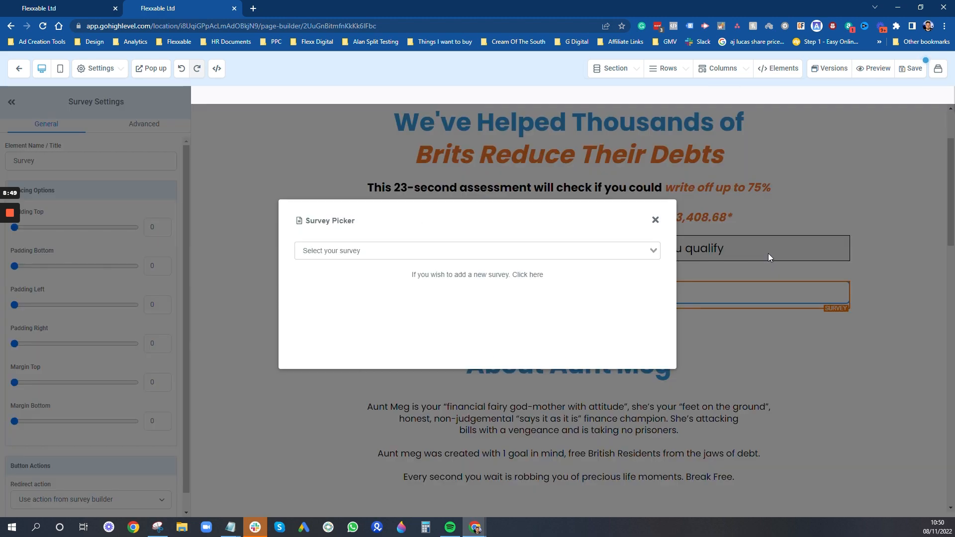
left_click(331, 251)
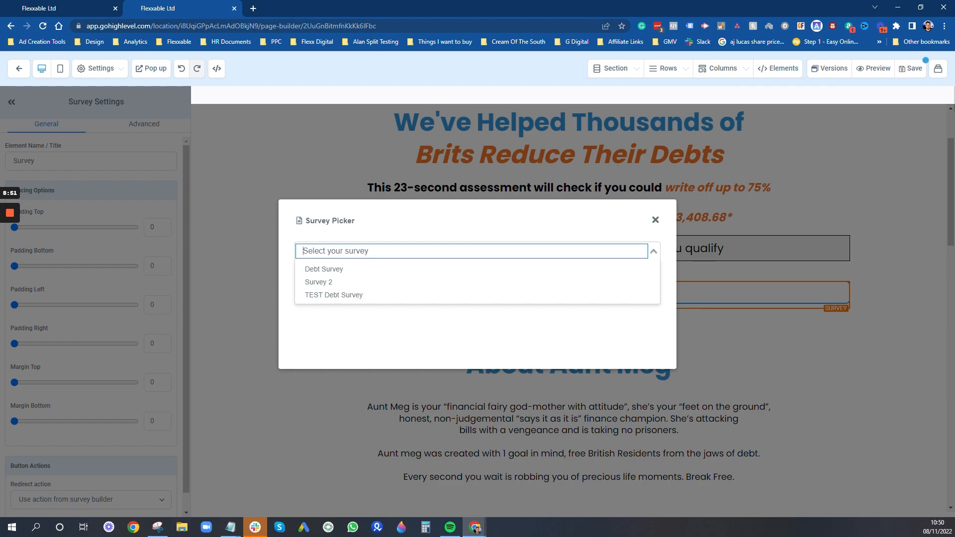
left_click(343, 297)
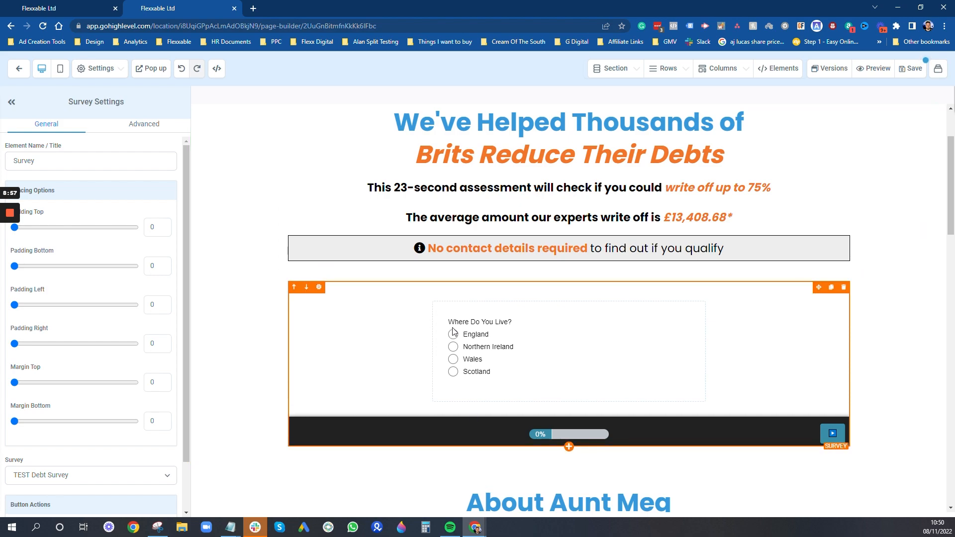
left_click(889, 367)
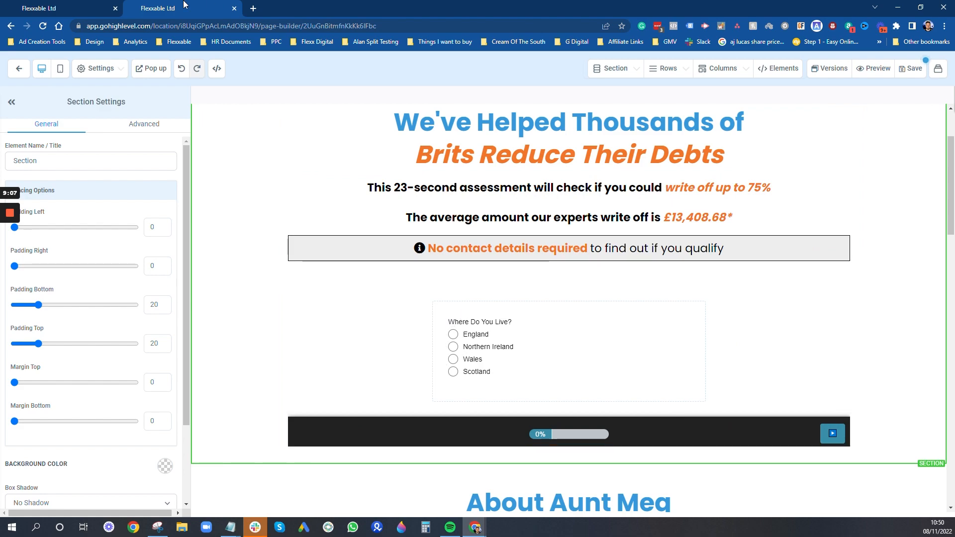
- Bring up the TEST Debt Survey's Styles settings in the survey builder
left_click(55, 6)
scroll(838, 335, "up", 2)
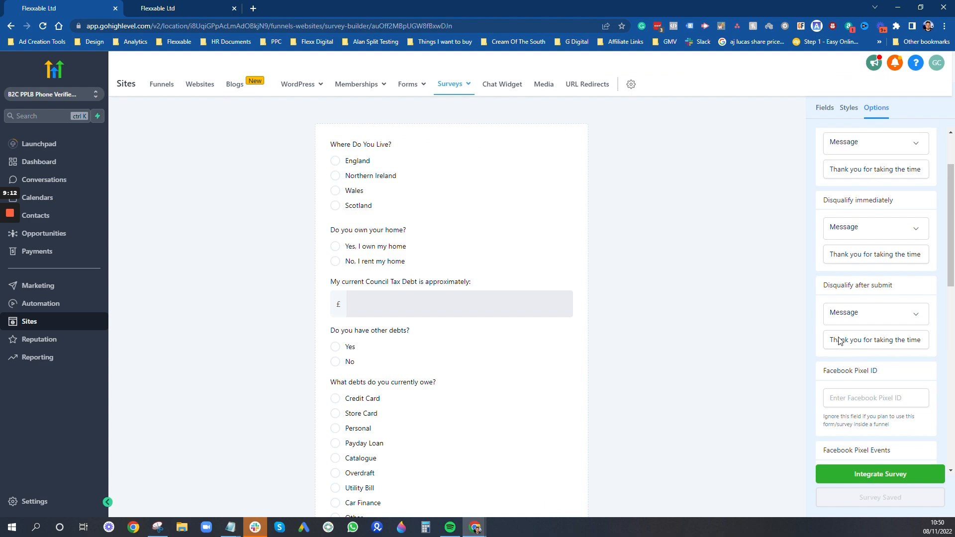
left_click(849, 108)
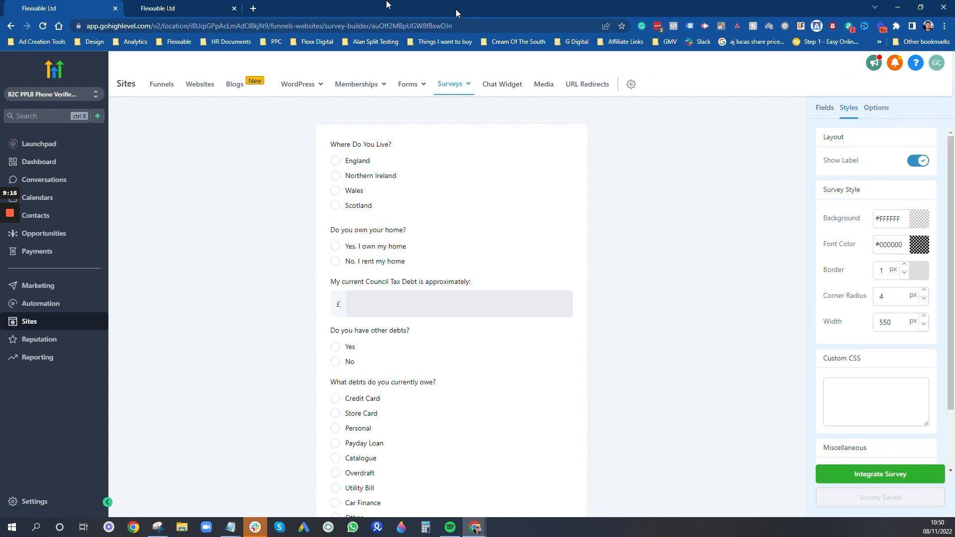
- Search for 'ghlexperts' in a new tab and open the GHL Experts site
left_click(256, 9)
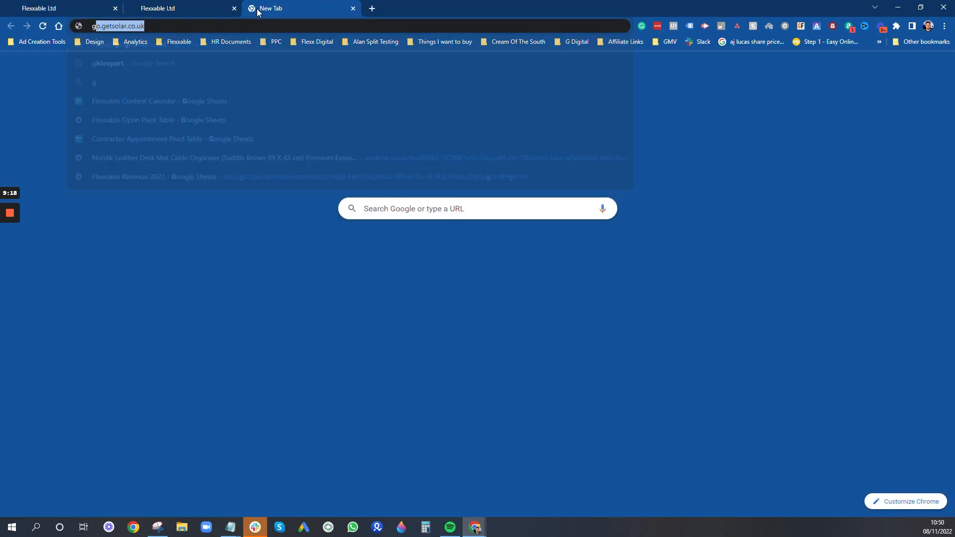
type("ghlexperts")
key("Return")
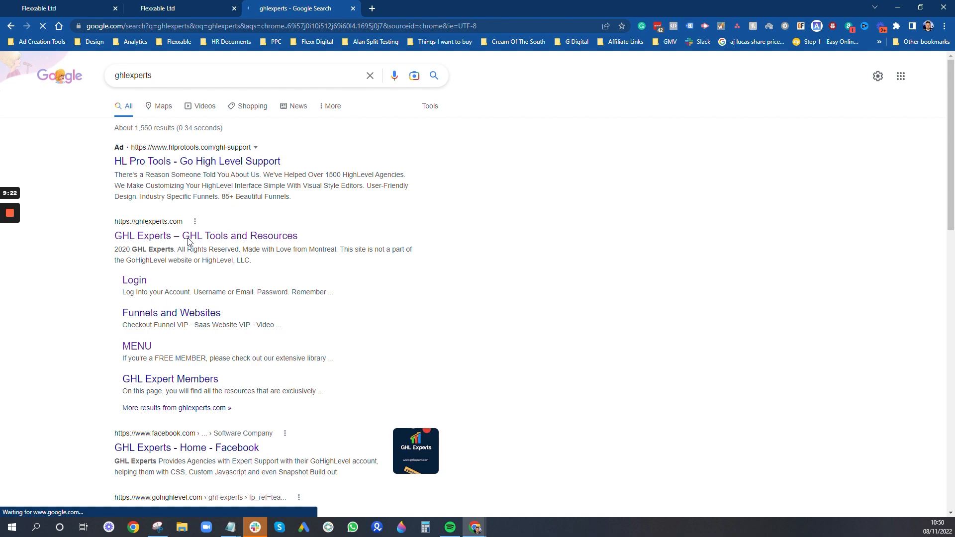
left_click(189, 237)
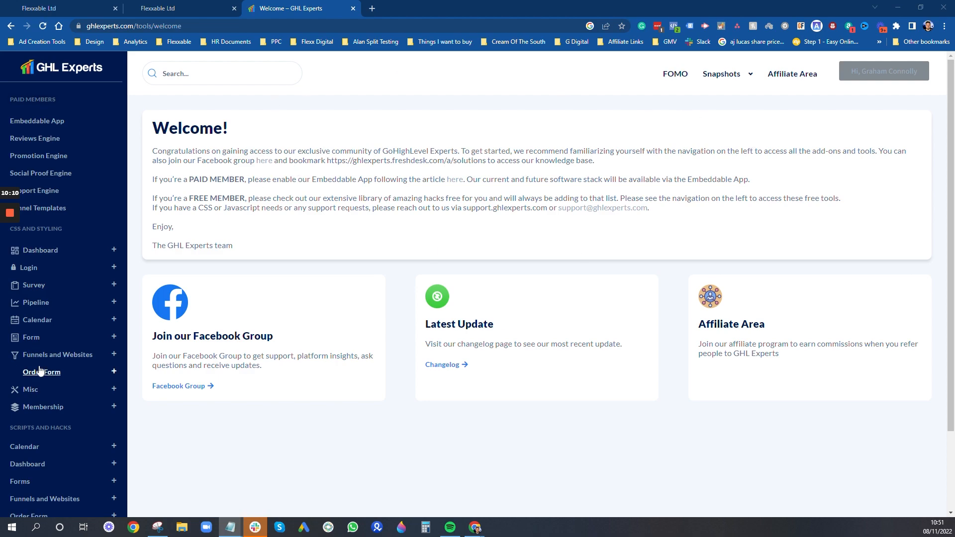
- Open the Survey (Free) styling page and bring up the saved survey CSS in Notepad
left_click(33, 288)
left_click(48, 339)
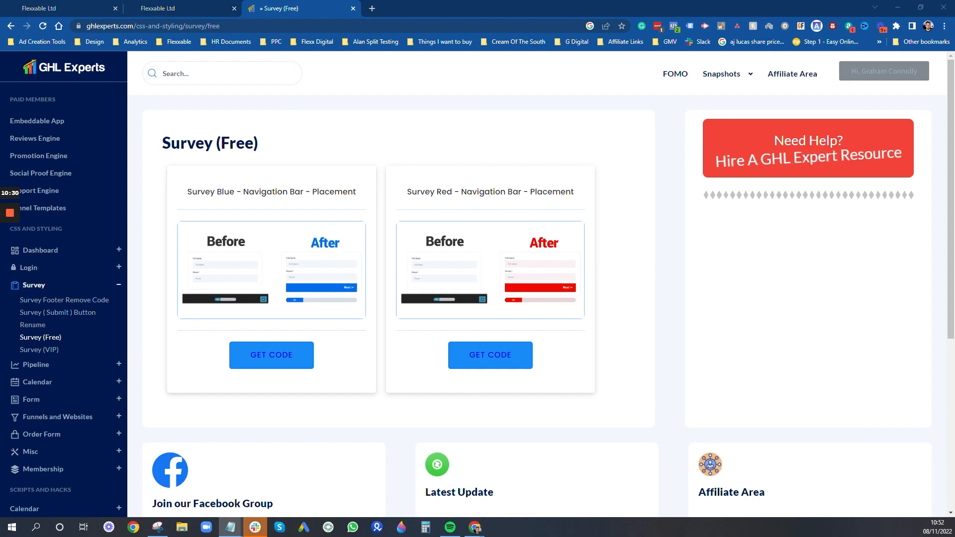
left_click(646, 163)
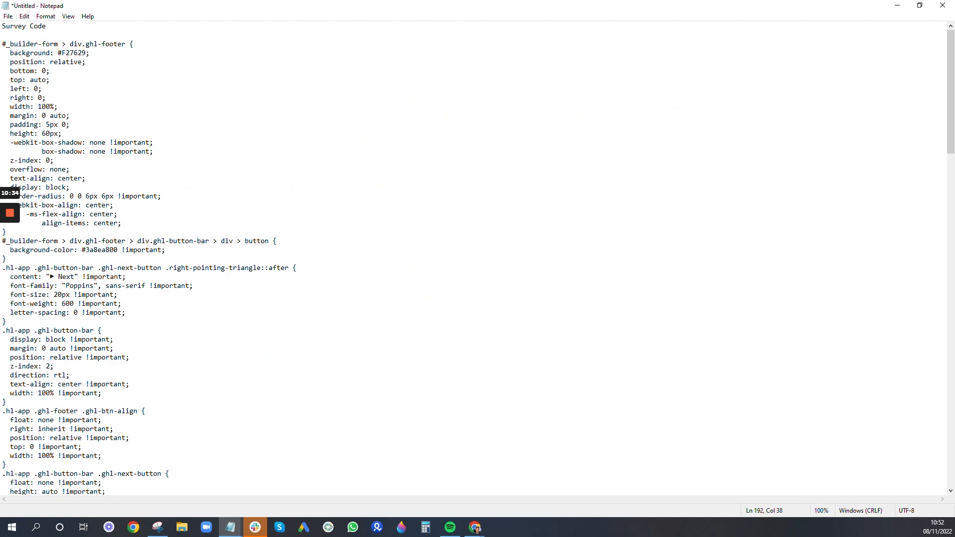
- Review the survey CSS colour values like #3699DC in Notepad, then select the whole file
left_click_drag(61, 53, 79, 53)
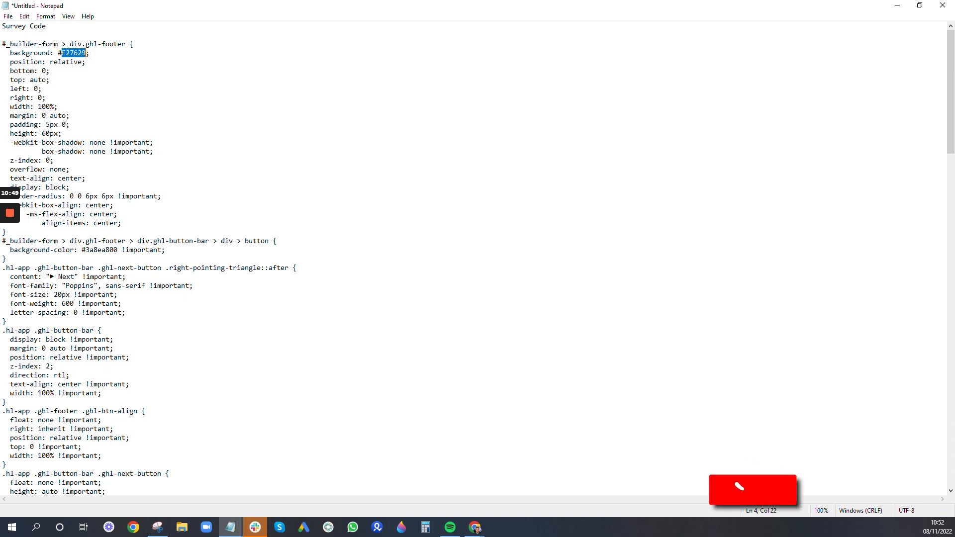
scroll(478, 259, "down", 3)
scroll(477, 258, "down", 13)
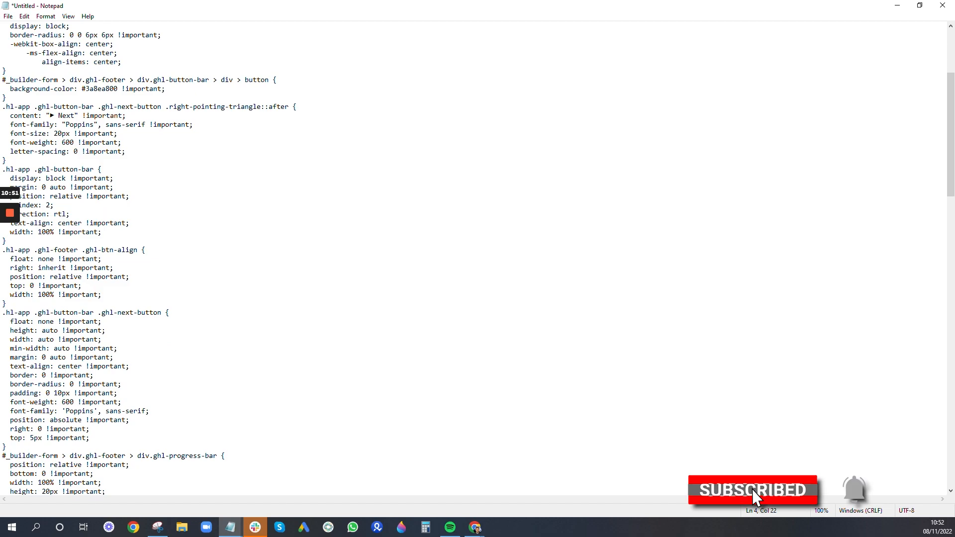
scroll(478, 259, "down", 20)
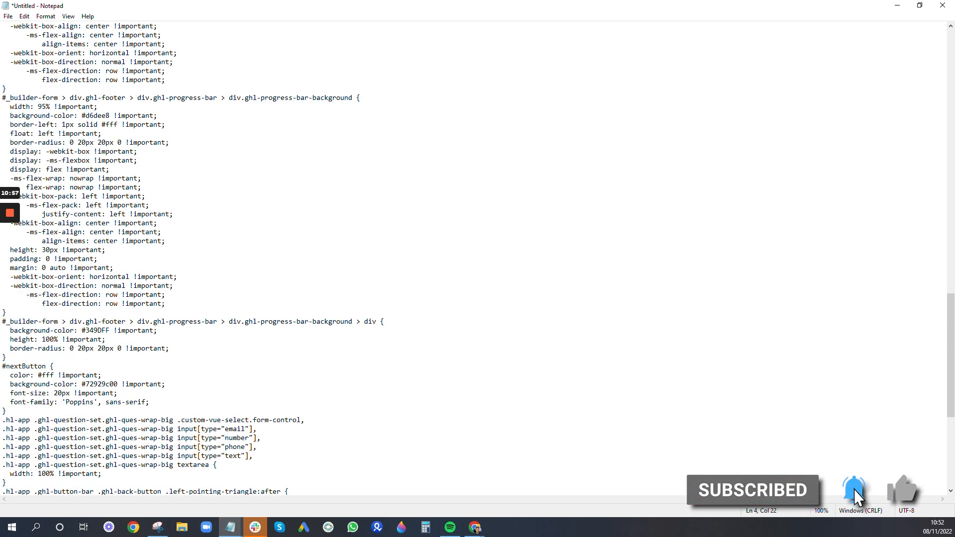
scroll(477, 258, "down", 8)
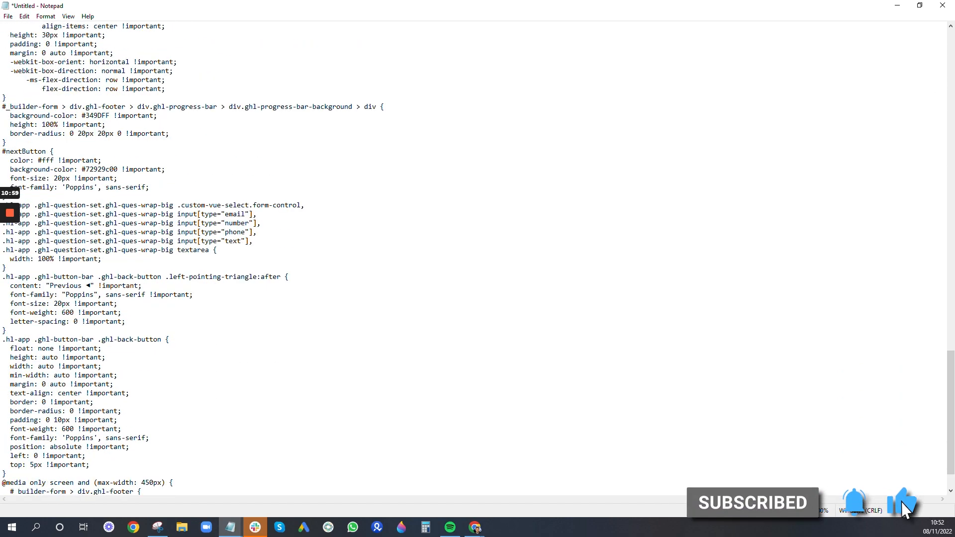
scroll(478, 259, "up", 20)
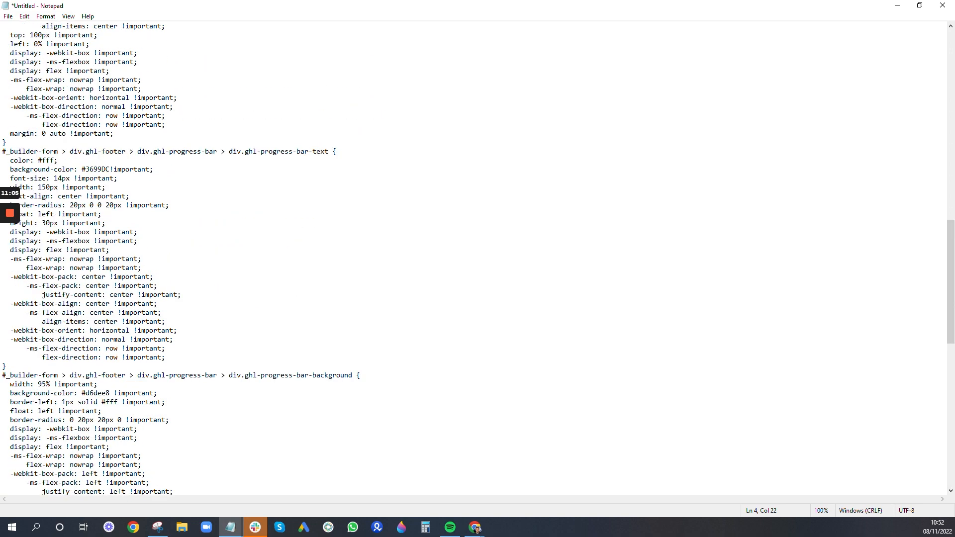
left_click_drag(85, 169, 110, 170)
left_click(130, 196)
scroll(478, 258, "up", 20)
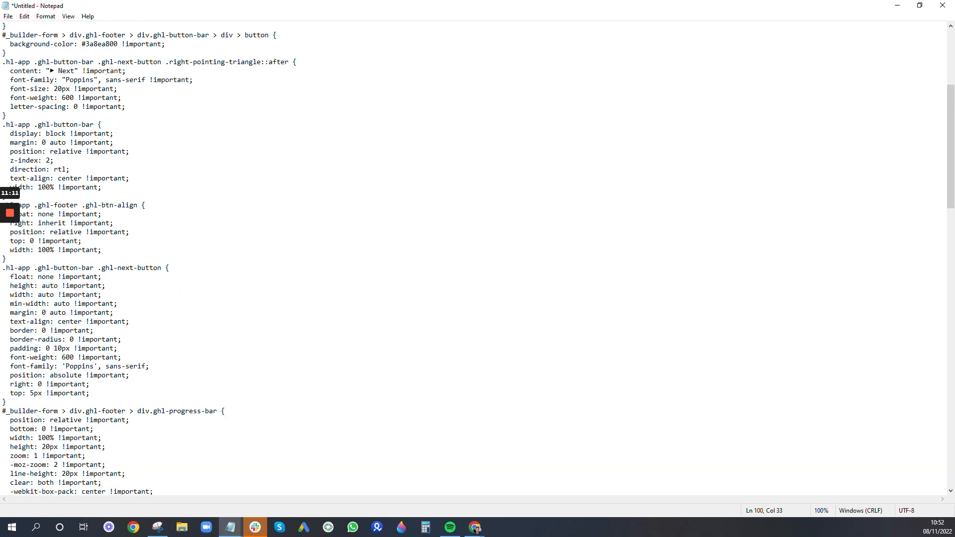
left_click_drag(3, 26, 49, 71)
key("ctrl+a")
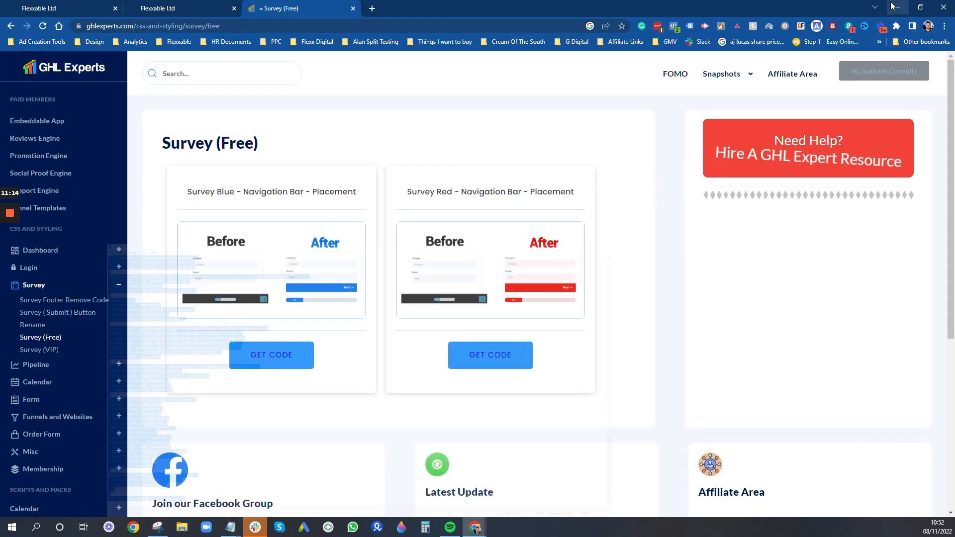
- Paste the copied CSS into the survey's Custom CSS on the Styles tab and save the survey
left_click(897, 5)
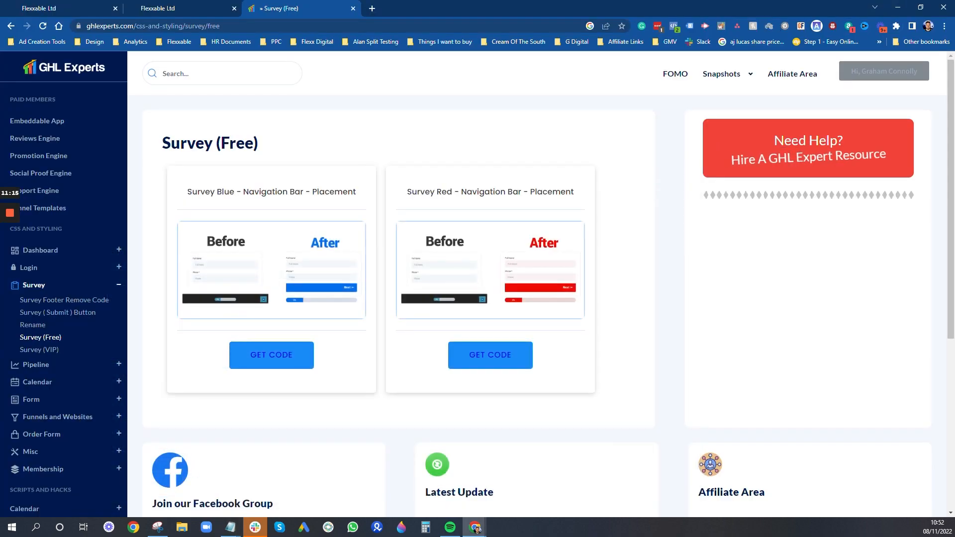
left_click(177, 5)
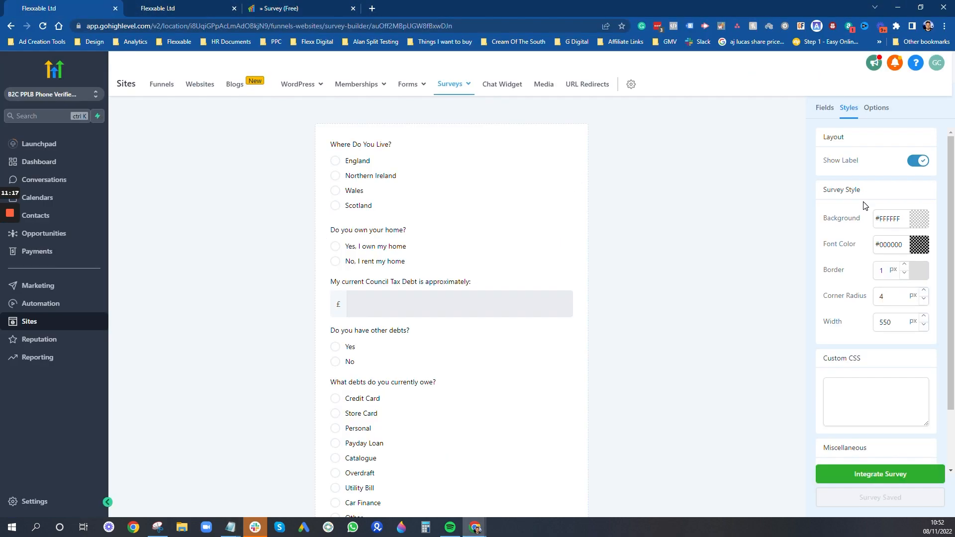
scroll(679, 271, "down", 1)
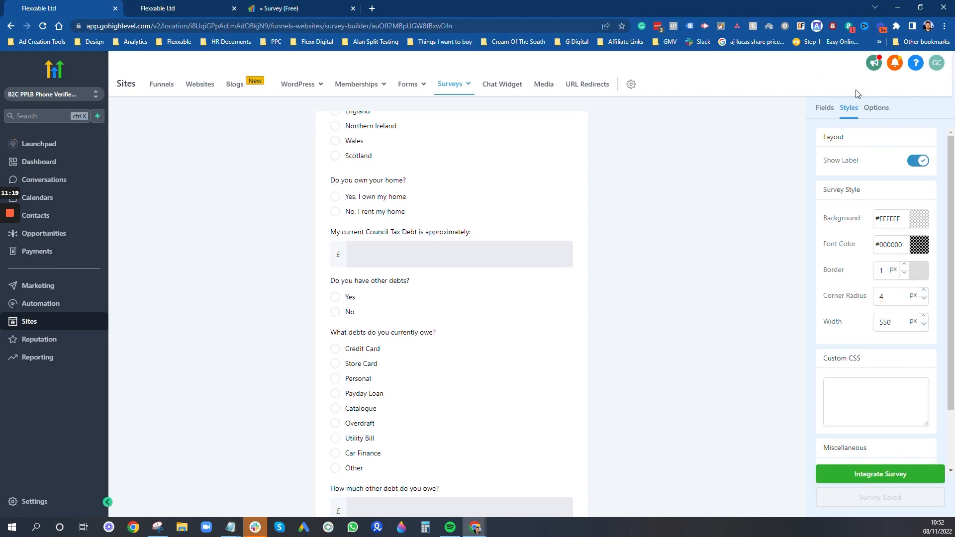
left_click(875, 400)
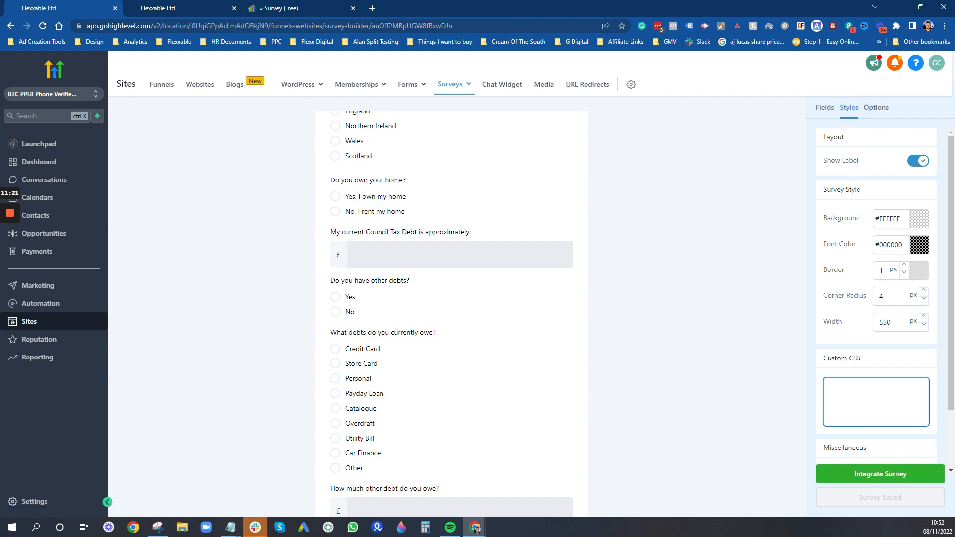
key("ctrl+v")
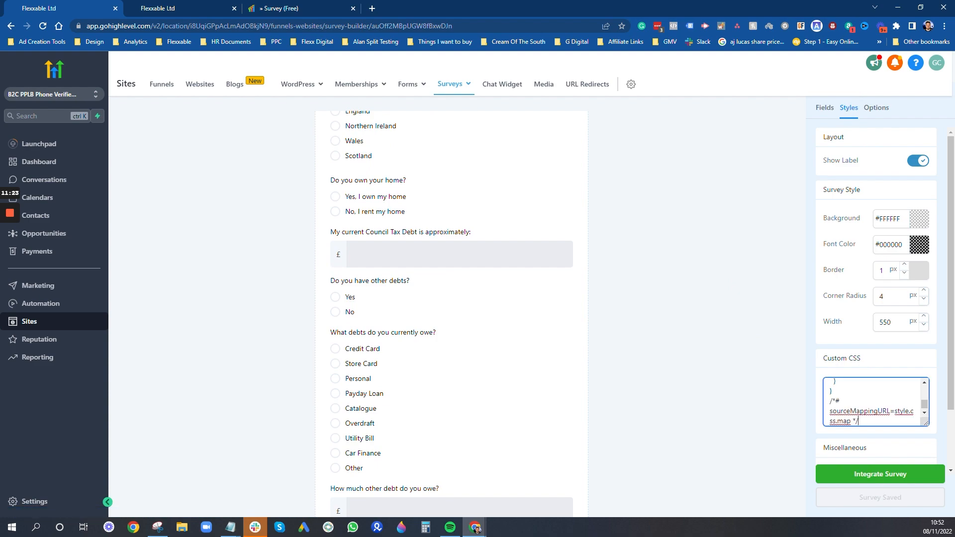
left_click(749, 456)
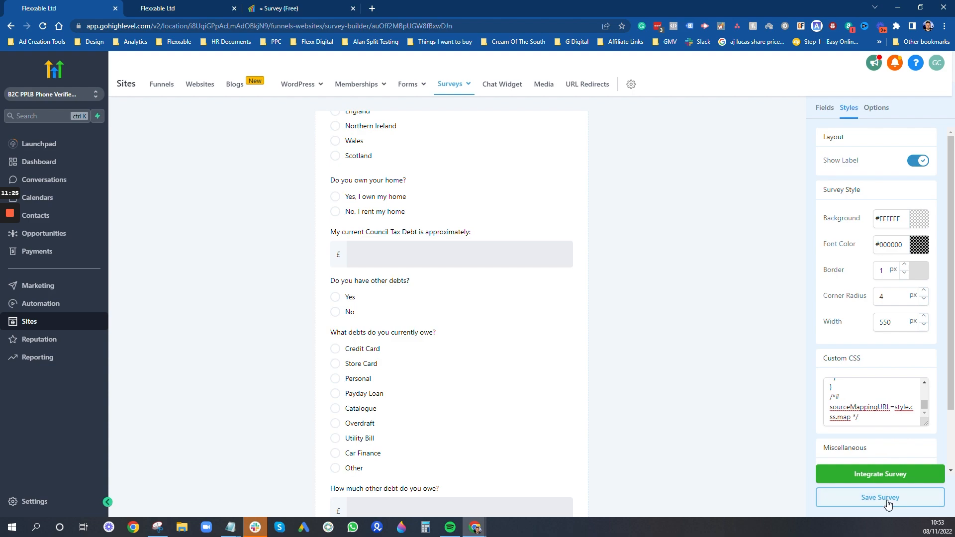
left_click(887, 504)
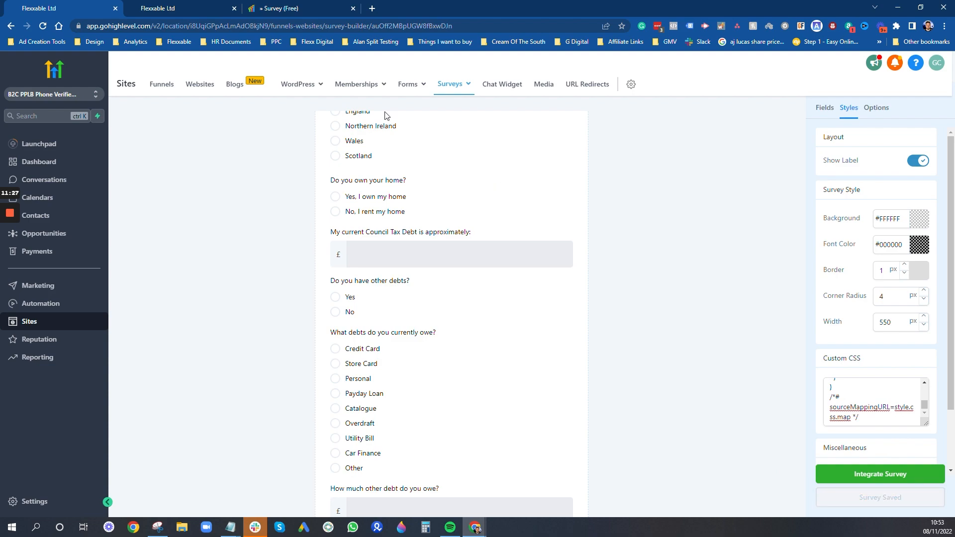
left_click(169, 8)
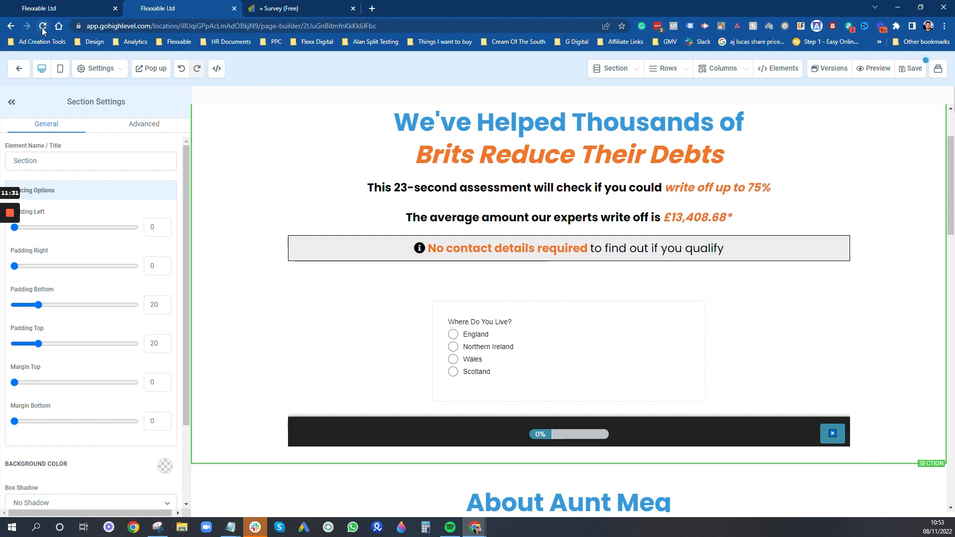
- Save and reload the page, then set the survey row's top padding to 0
left_click(909, 71)
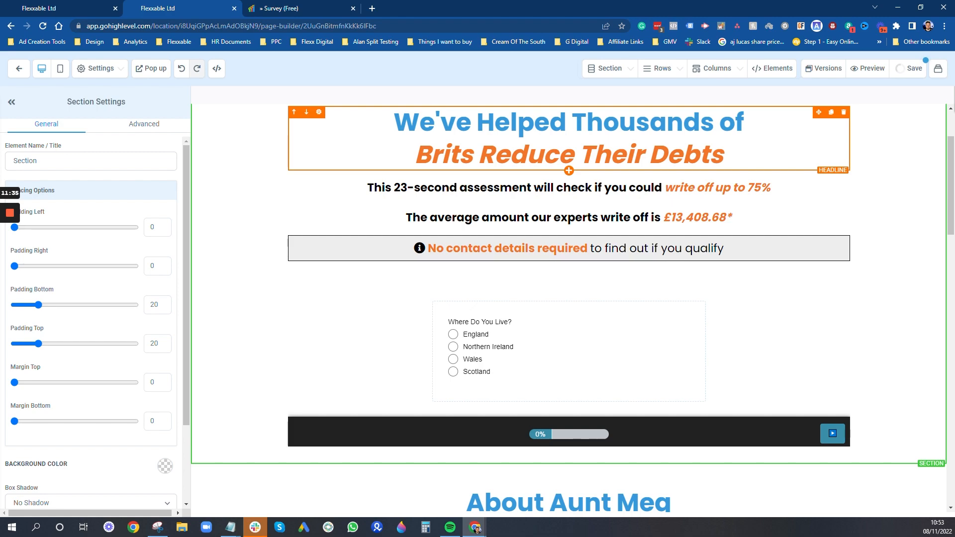
left_click(43, 28)
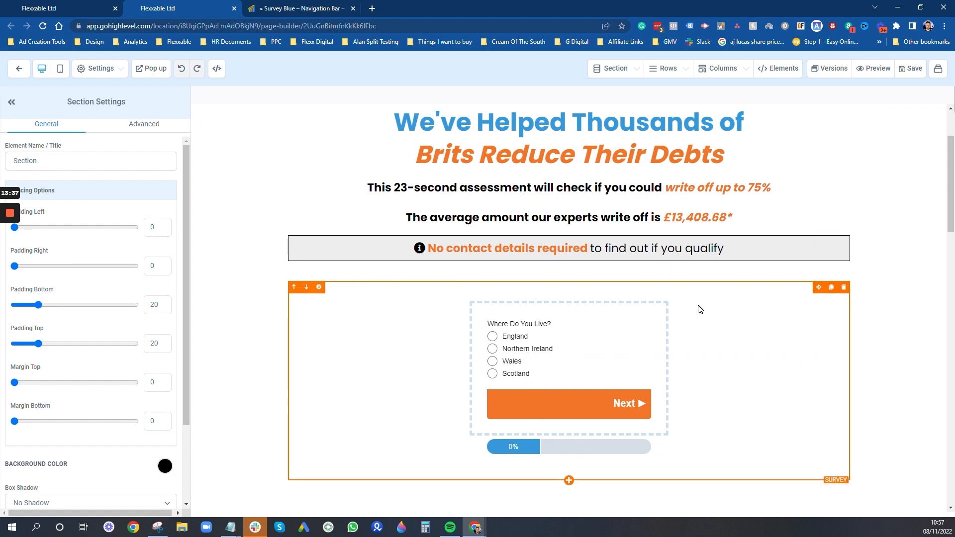
left_click(660, 299)
scroll(128, 273, "down", 2)
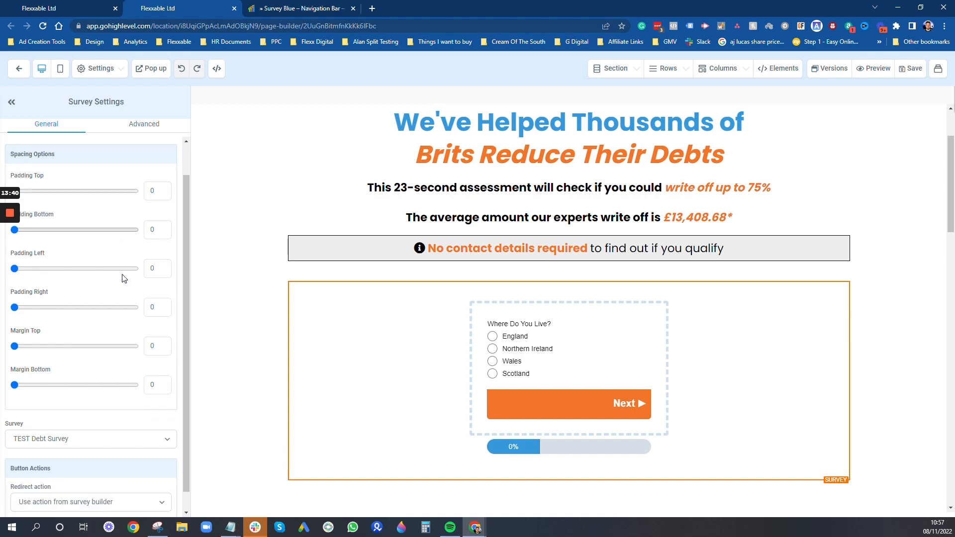
left_click(386, 279)
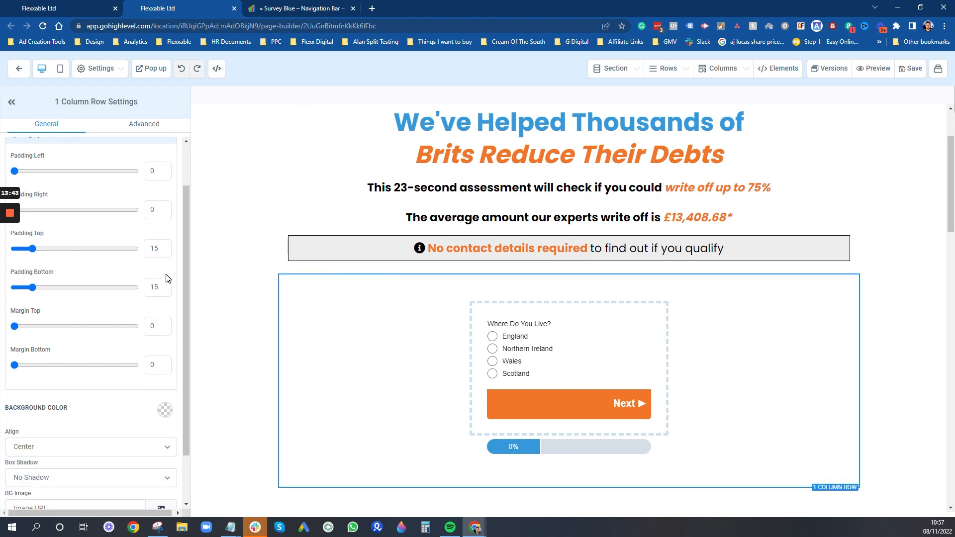
double_click(154, 287)
double_click(154, 249)
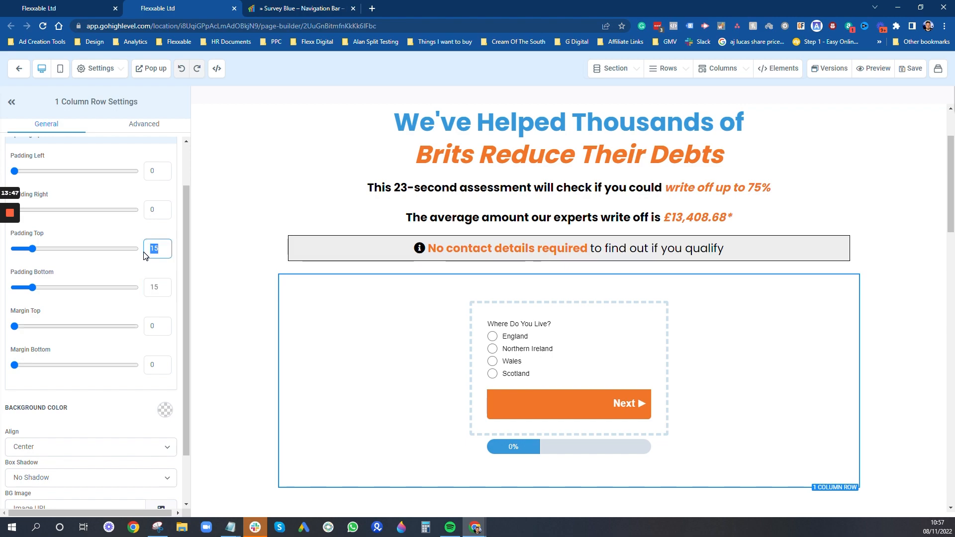
type("0")
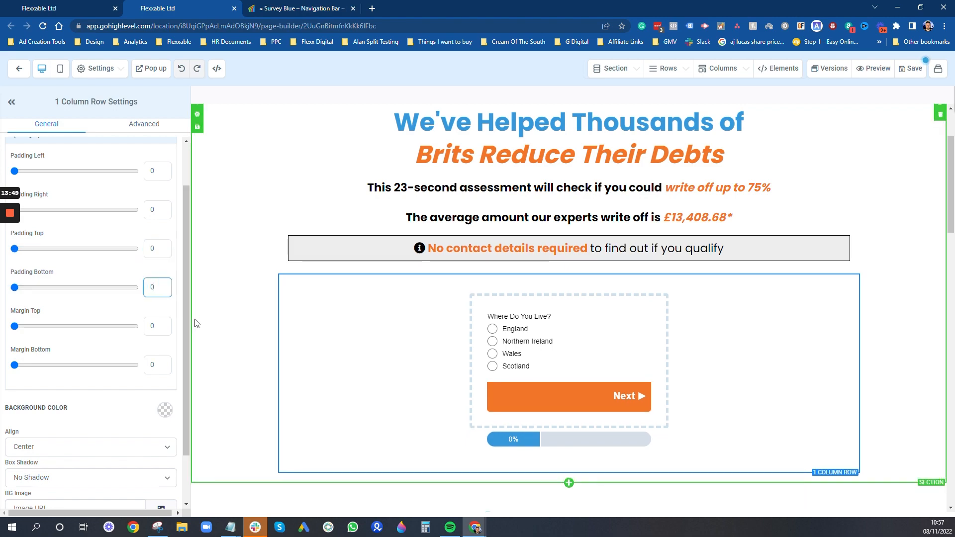
- Adjust padding on the headline row and the section below the survey, then save the page
left_click(239, 341)
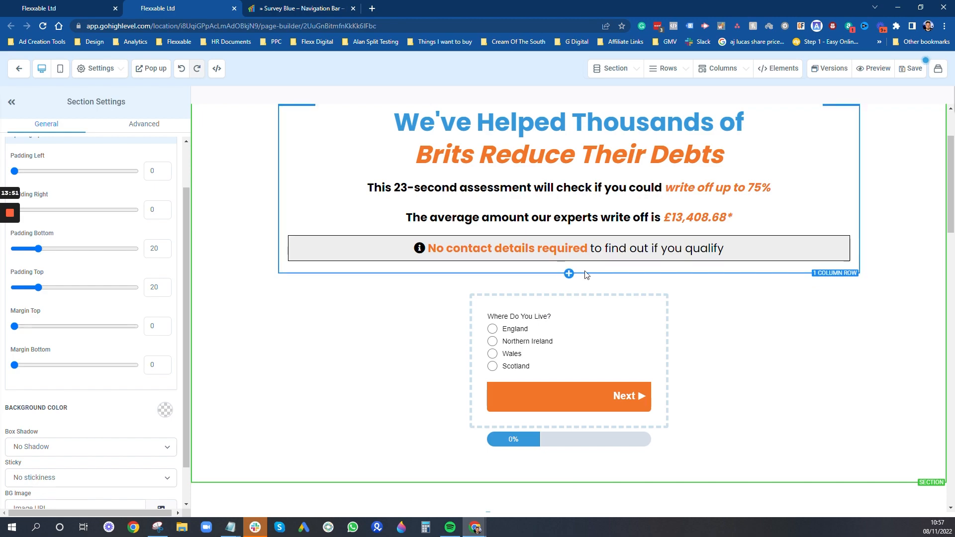
left_click(586, 275)
double_click(155, 287)
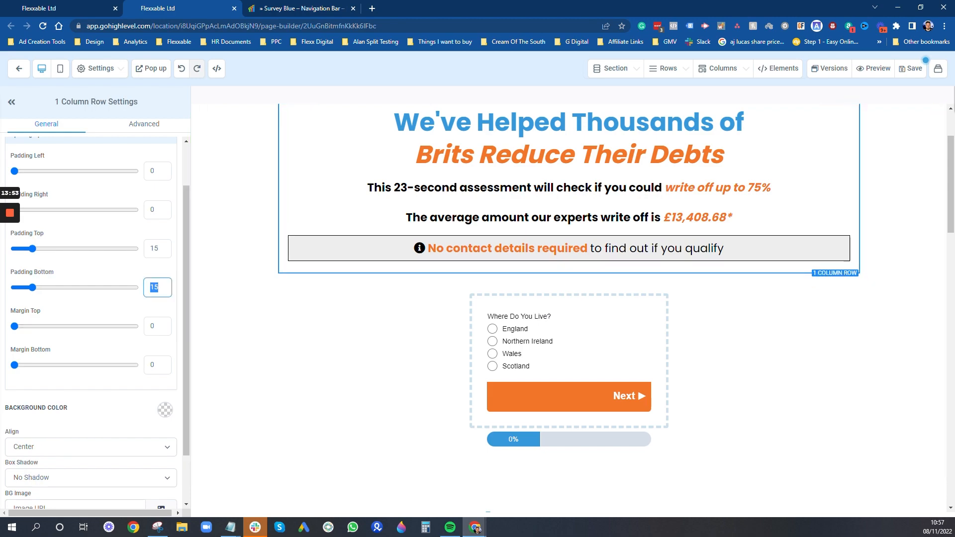
left_click(241, 332)
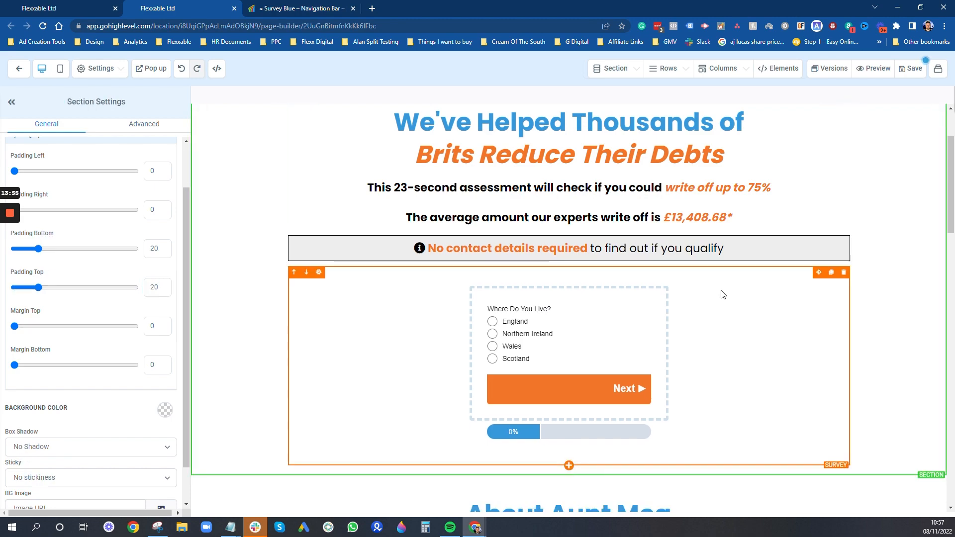
scroll(240, 333, "down", 5)
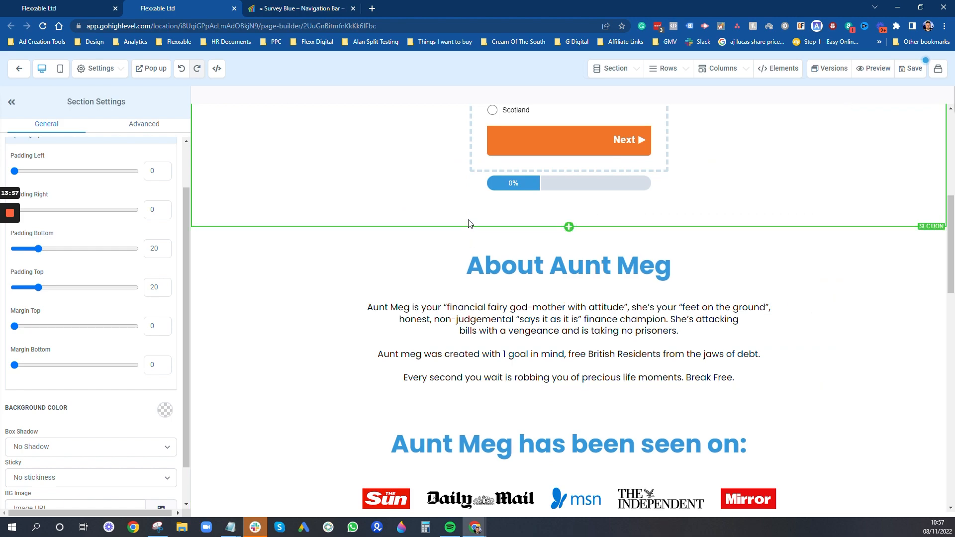
double_click(155, 288)
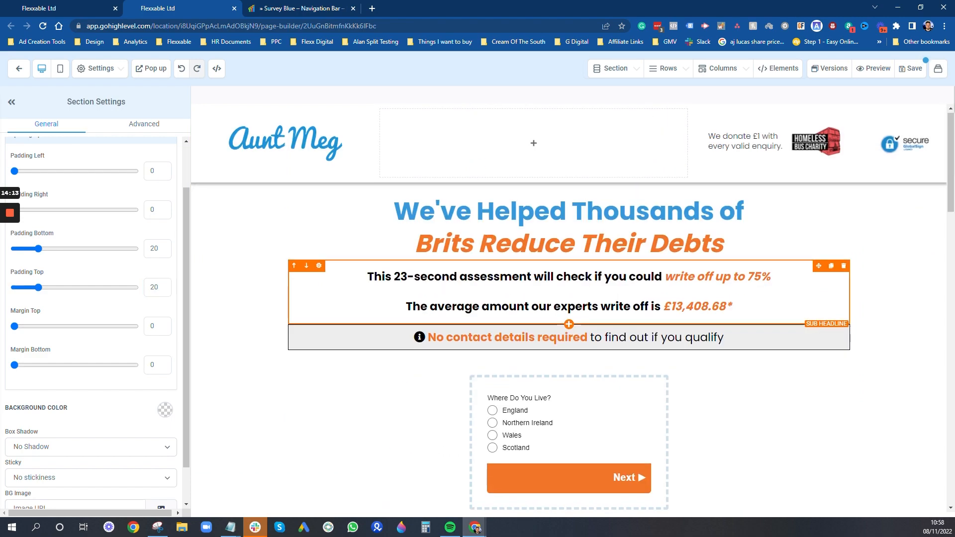
scroll(655, 367, "down", 1)
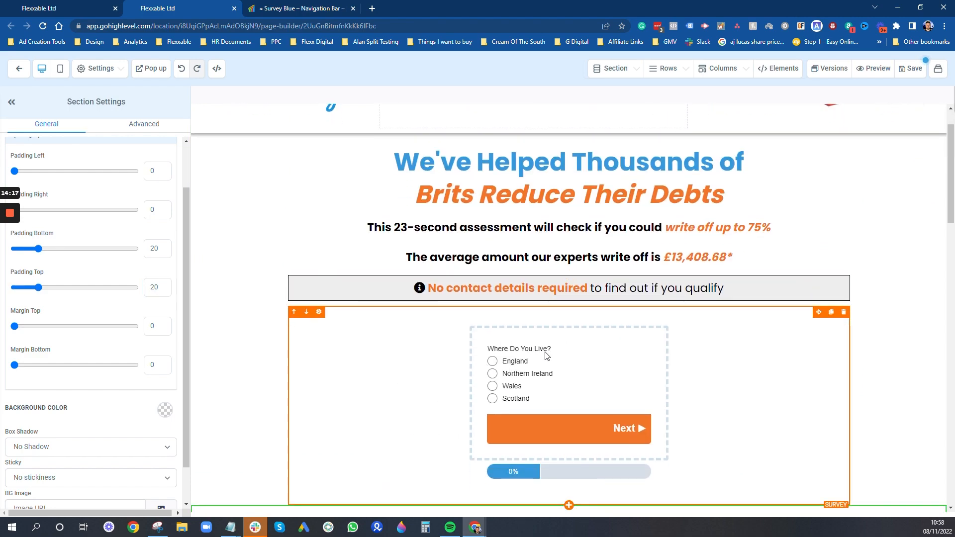
scroll(559, 357, "down", 1)
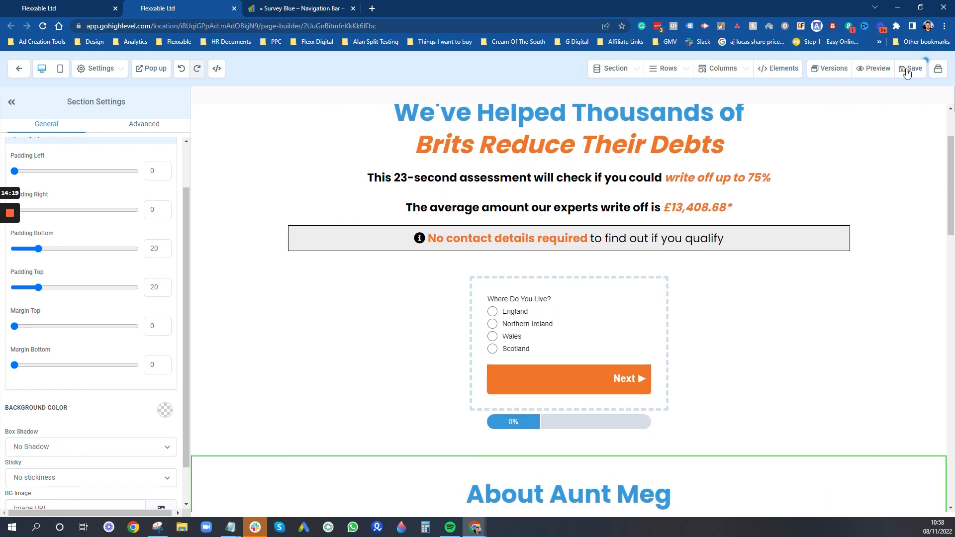
left_click(911, 69)
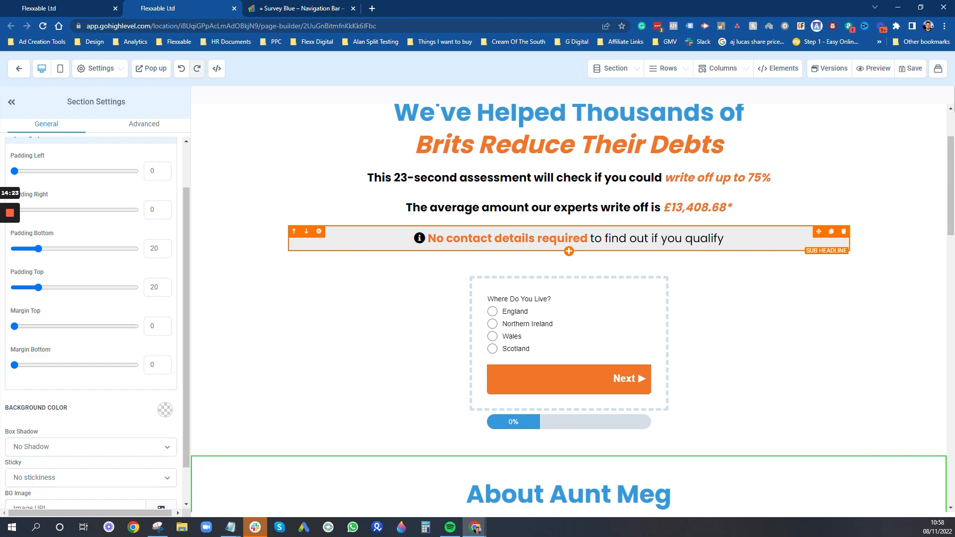
left_click(20, 69)
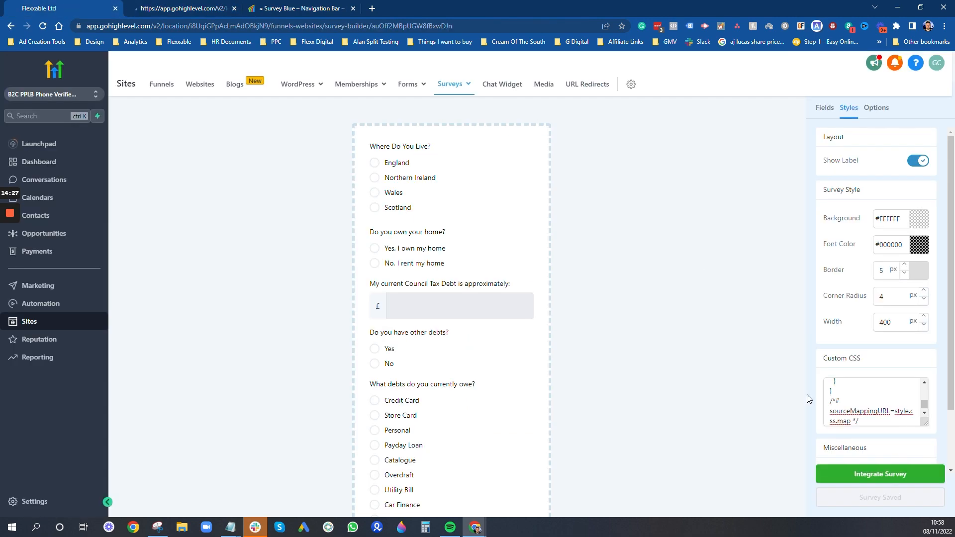
- Create a new form and rename it from 'Form 4' to 'TEST DEBT FORM'
left_click(411, 85)
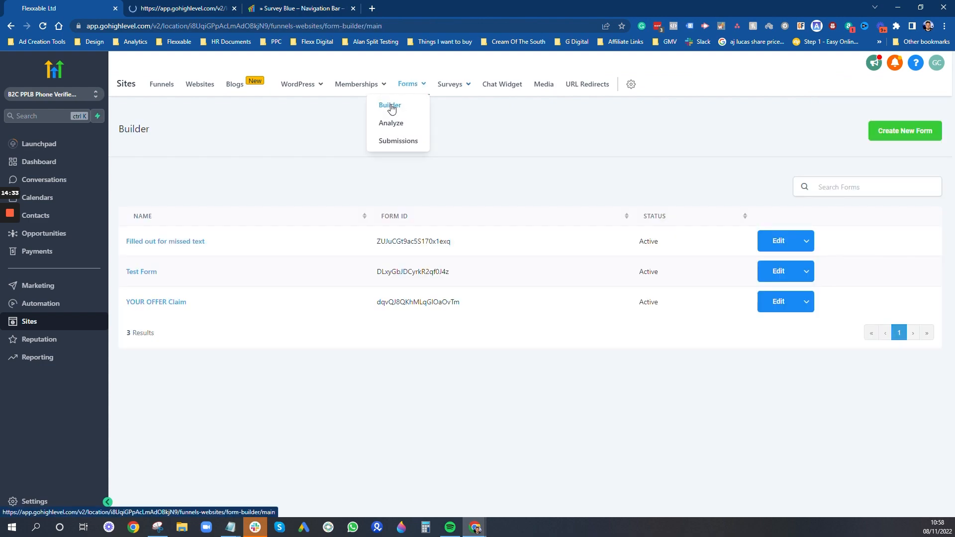
left_click(905, 131)
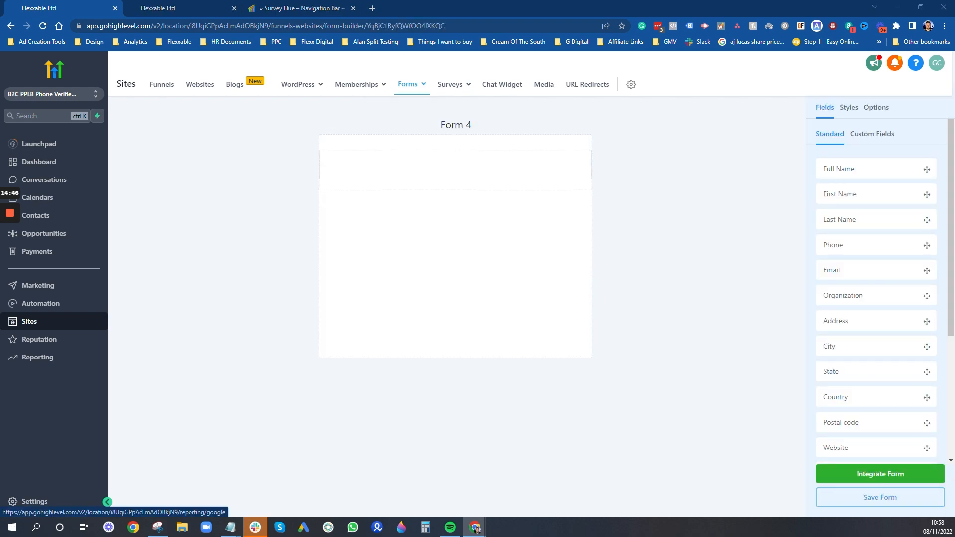
left_click(875, 108)
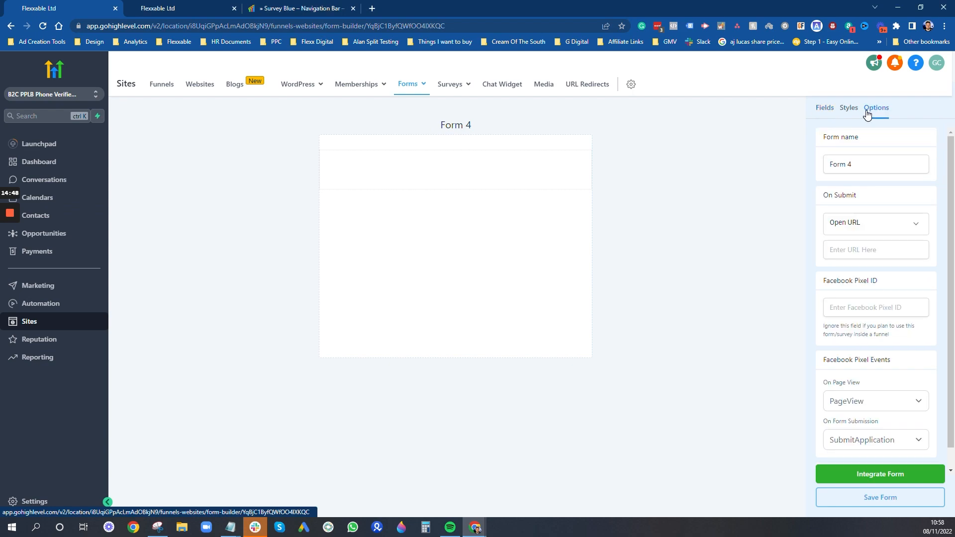
triple_click(846, 165)
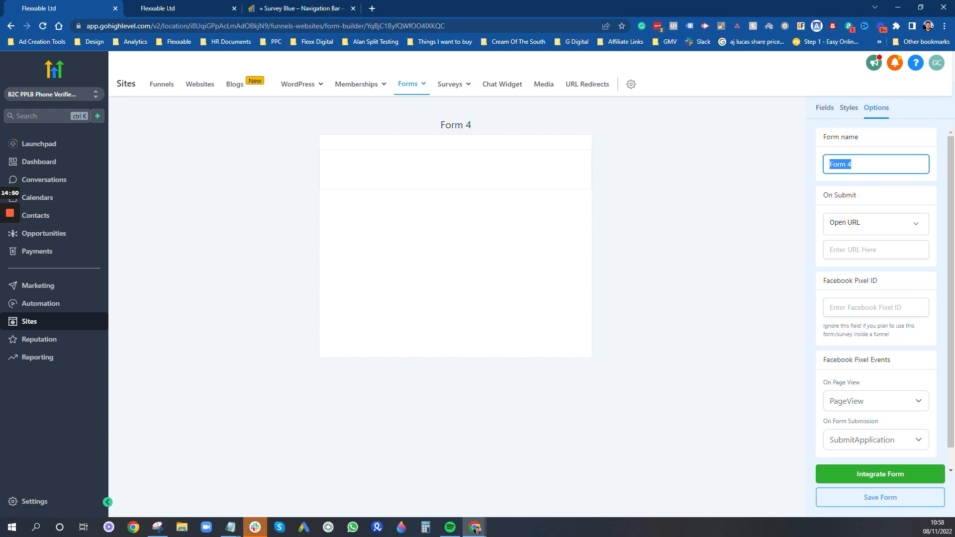
key("BackSpace")
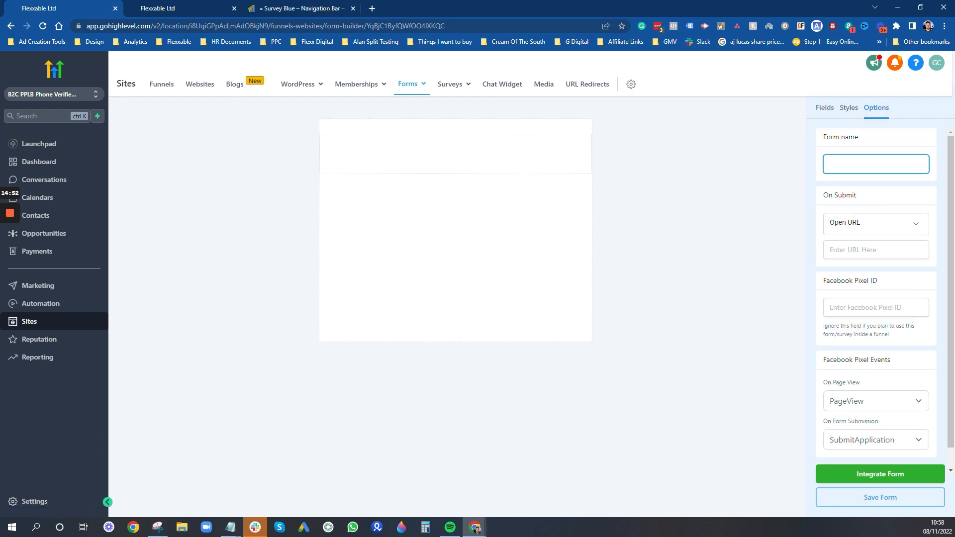
type("TEST DEBT FORM")
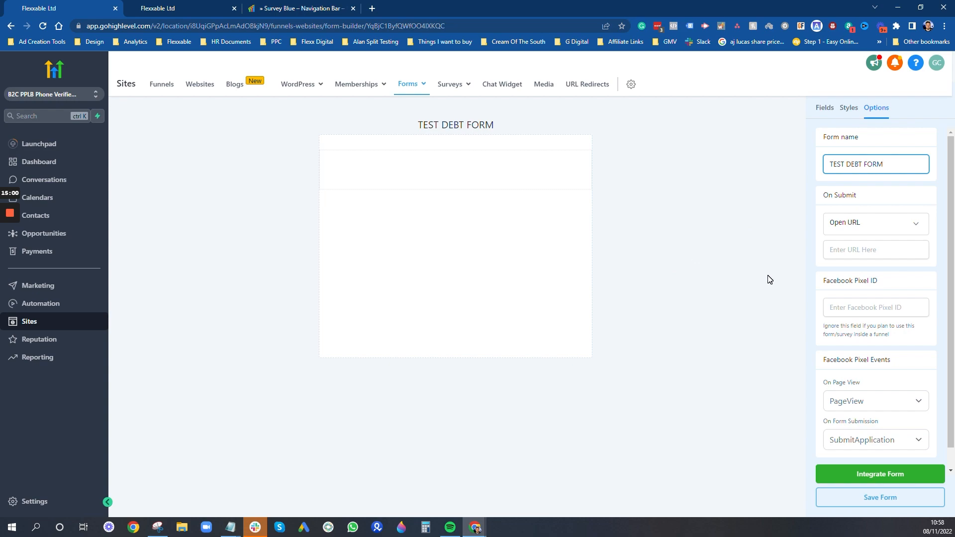
left_click(918, 201)
- Open the Quiz Page in the page editor and select its survey
left_click(175, 8)
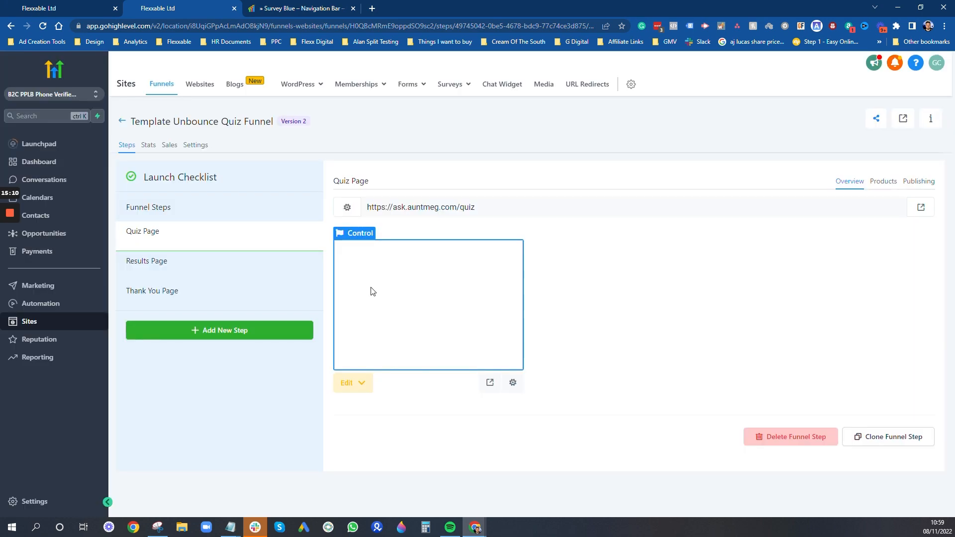
left_click(356, 386)
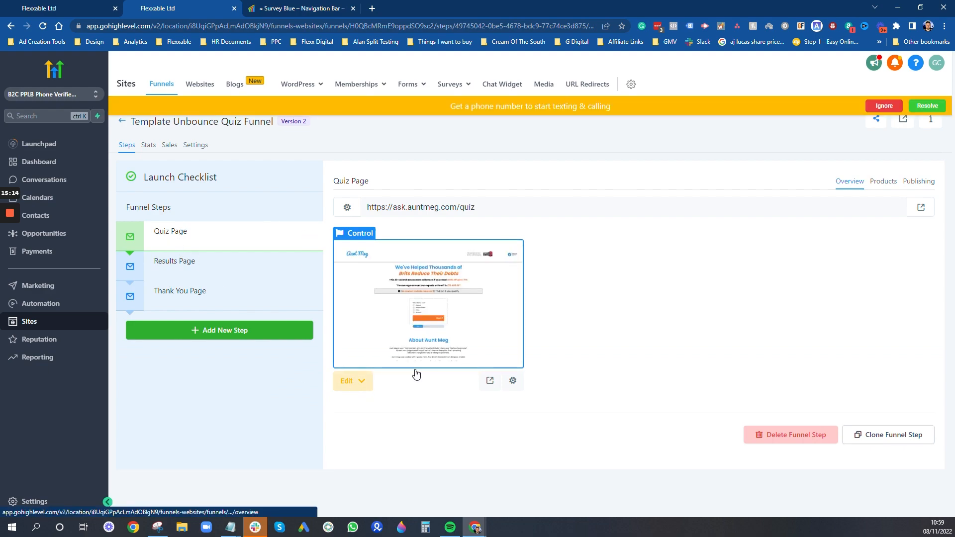
left_click(369, 405)
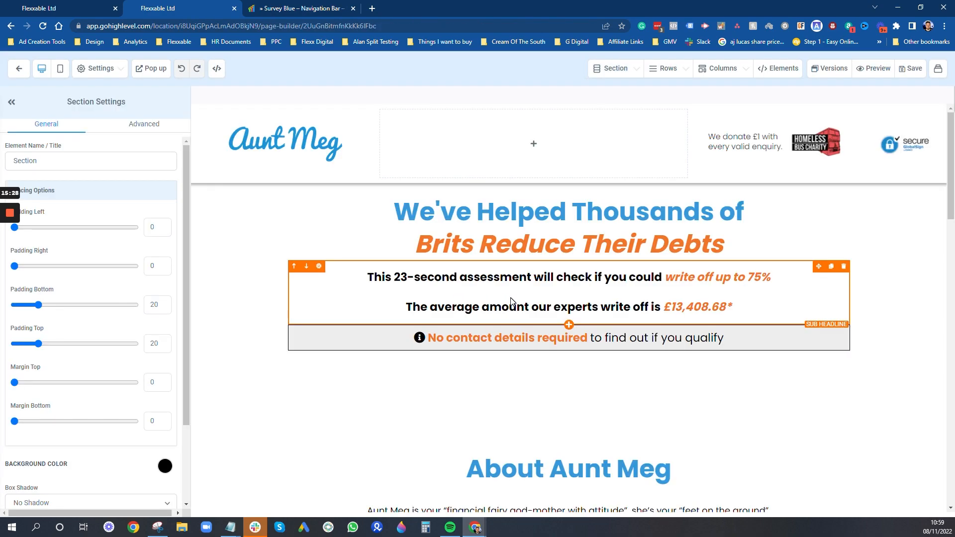
scroll(619, 230, "down", 3)
left_click(619, 230)
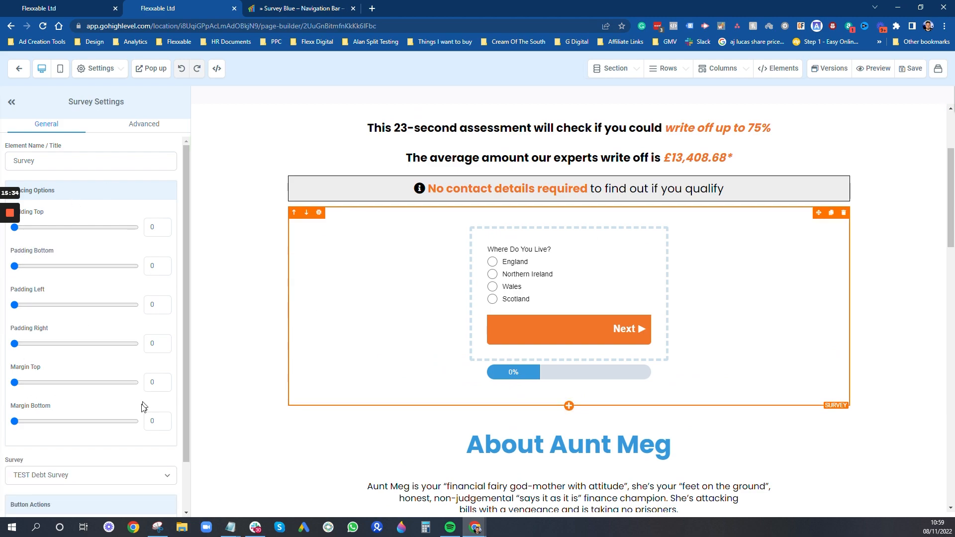
- Set the survey's redirect action to Go to Next step and save the quiz page
scroll(142, 405, "down", 3)
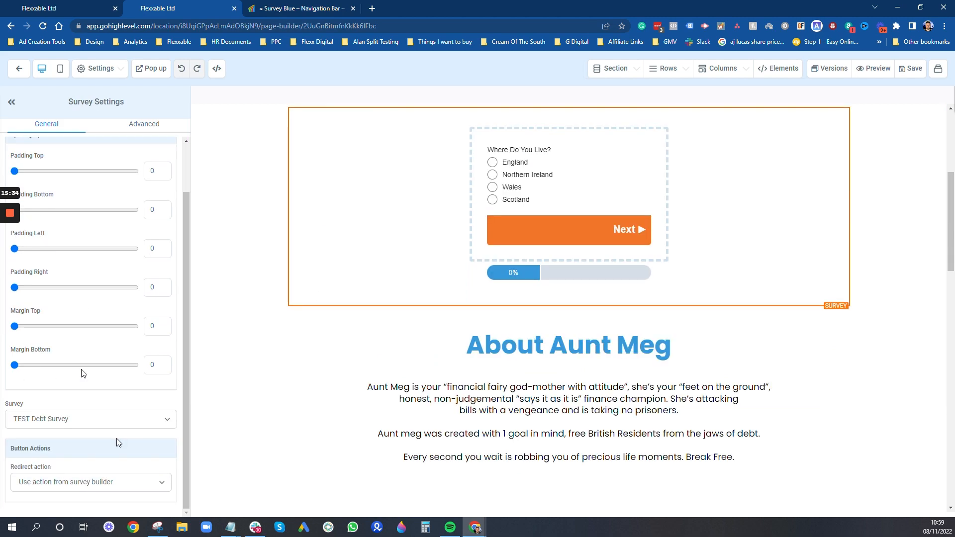
left_click(84, 490)
left_click(59, 467)
left_click(47, 482)
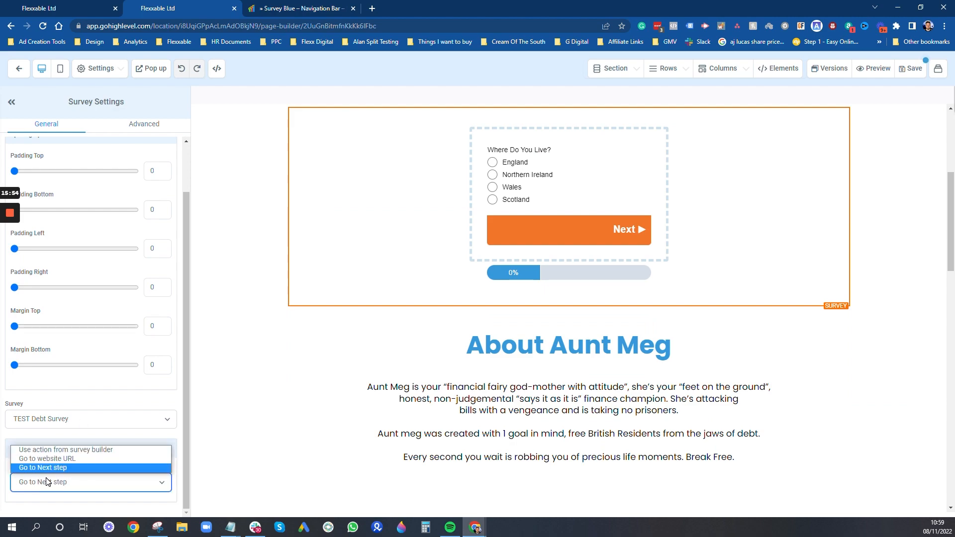
left_click(53, 459)
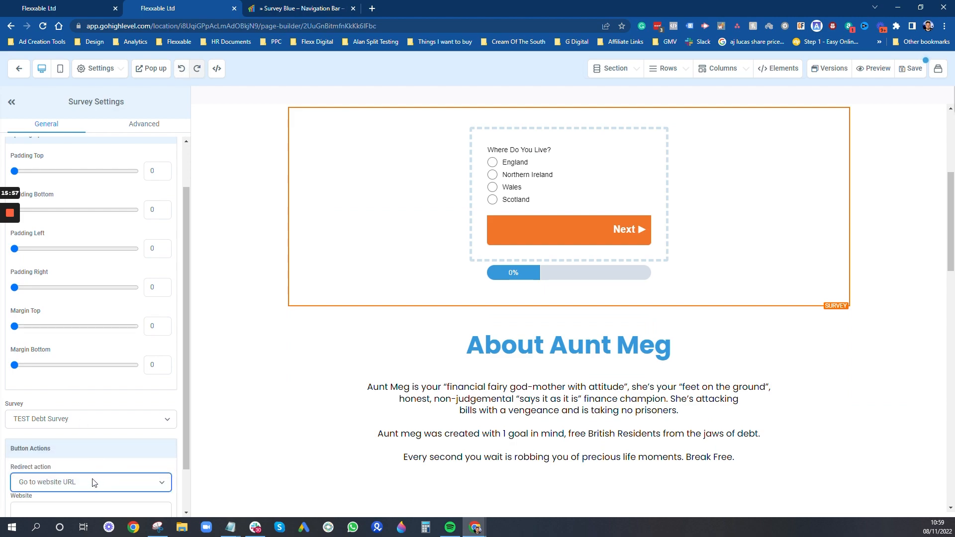
scroll(91, 460, "down", 1)
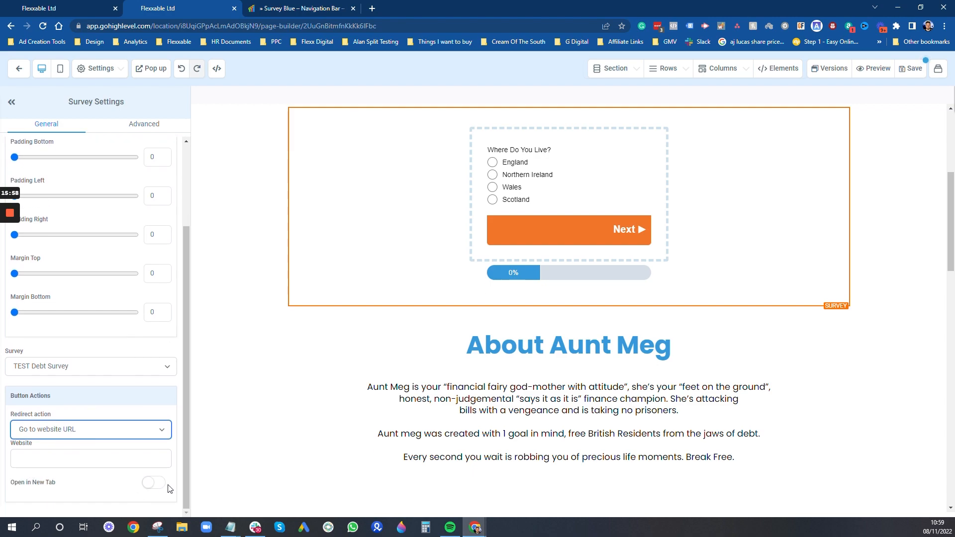
left_click(62, 428)
left_click(56, 463)
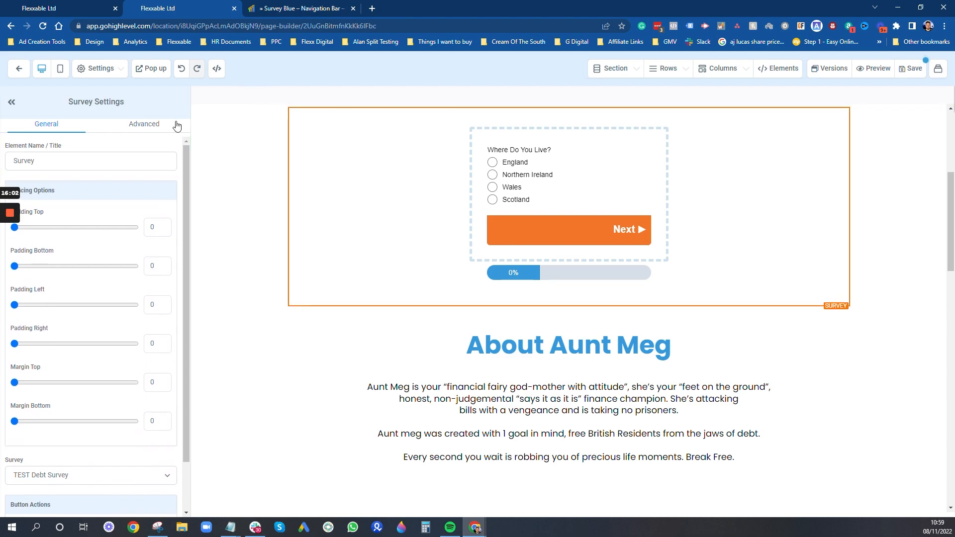
left_click(155, 126)
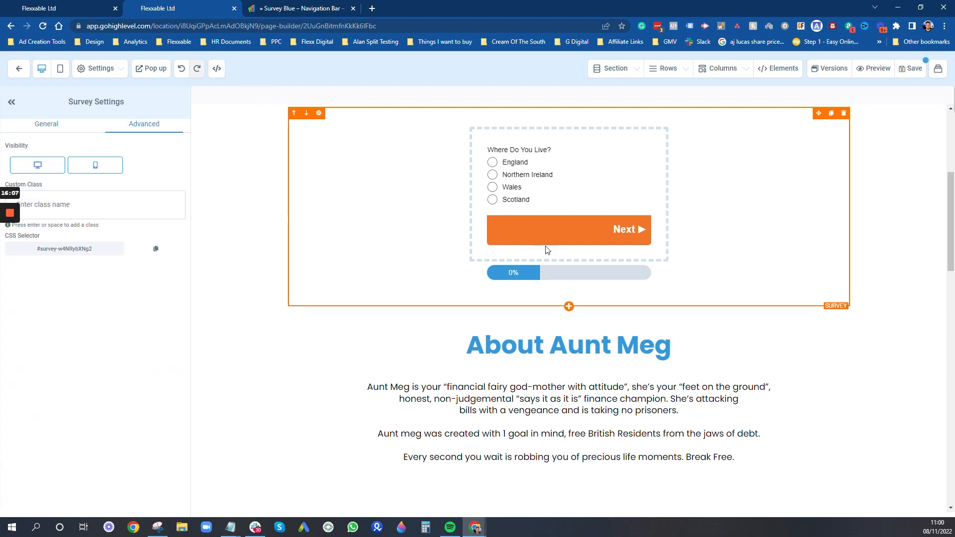
scroll(547, 253, "up", 5)
left_click(910, 69)
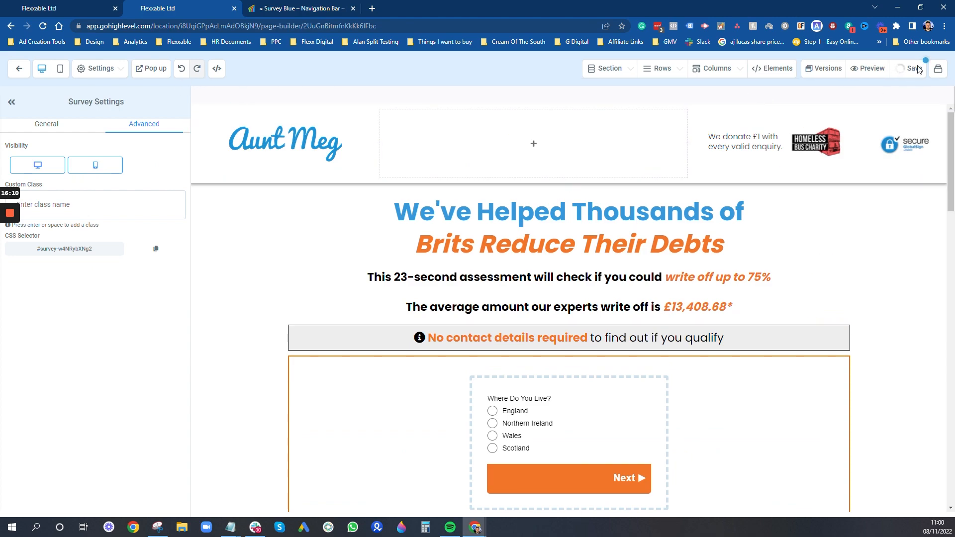
left_click(63, 7)
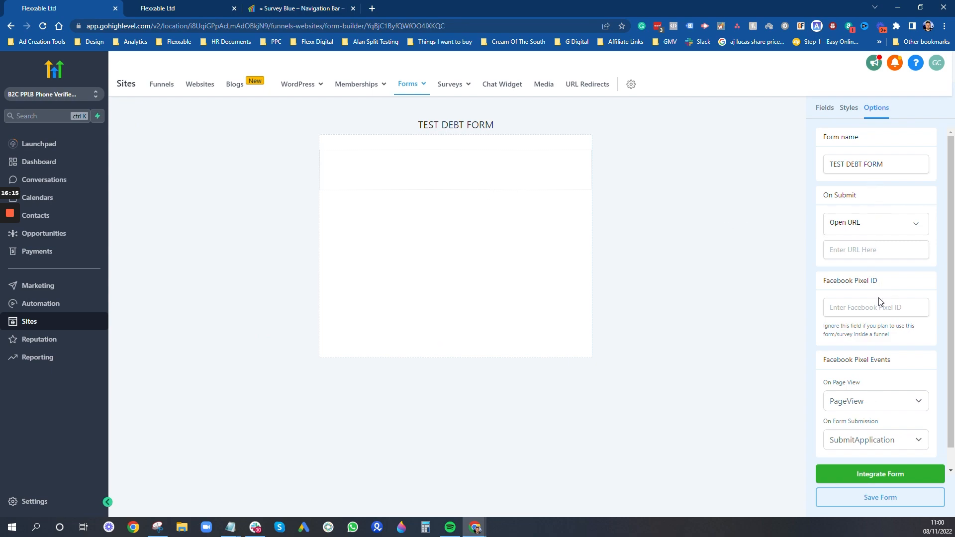
- Enable Sticky Contact on TEST DEBT FORM and save the form
scroll(878, 301, "down", 1)
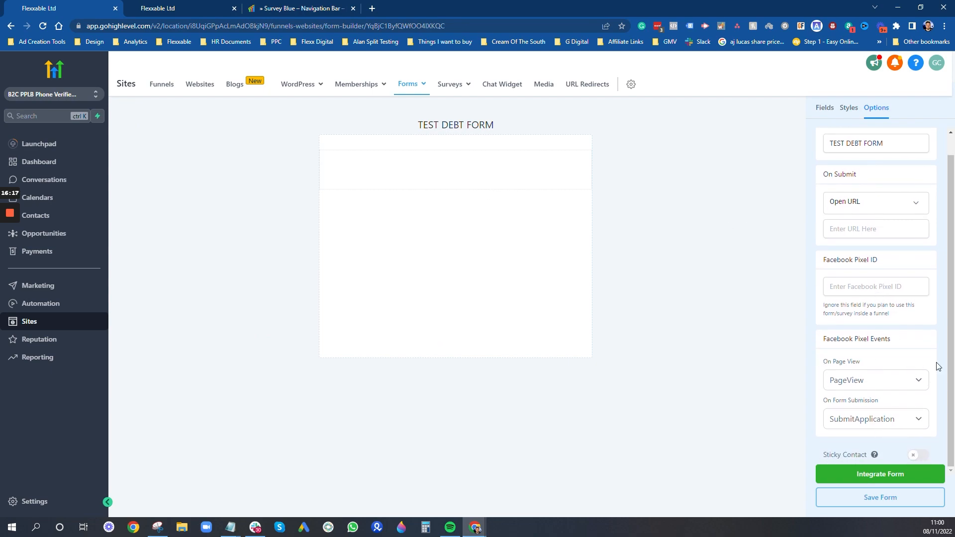
left_click(918, 456)
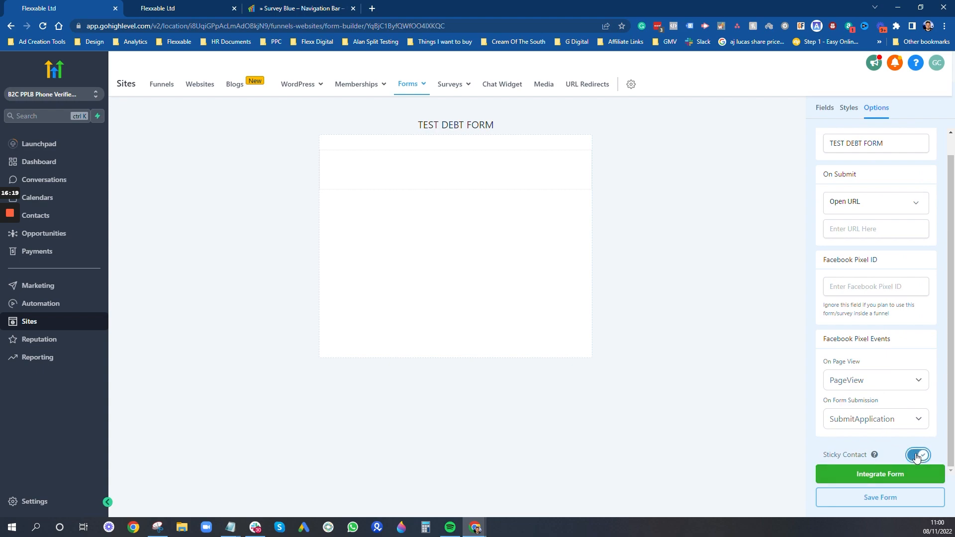
left_click(876, 499)
- Raise the form border to 5 px in Styles and save the form
scroll(878, 363, "up", 1)
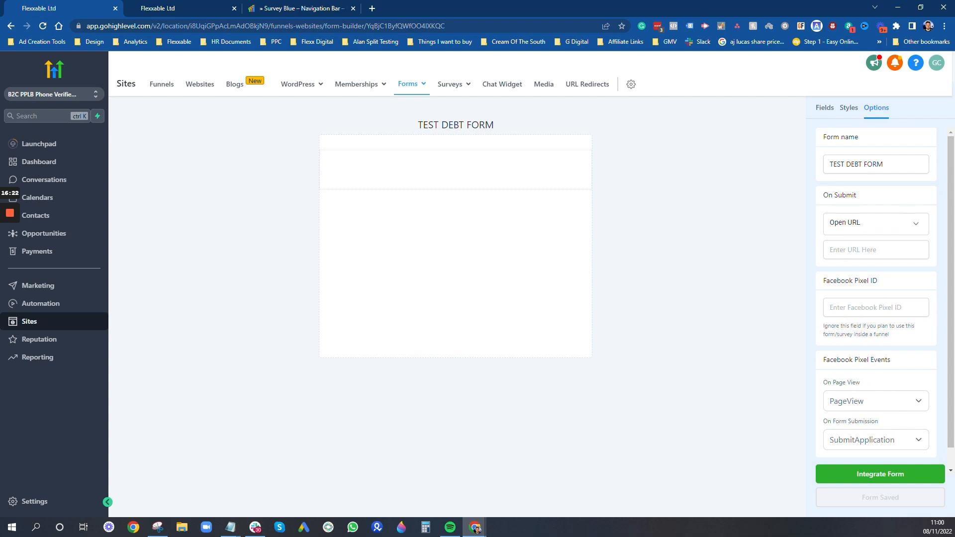
left_click(855, 114)
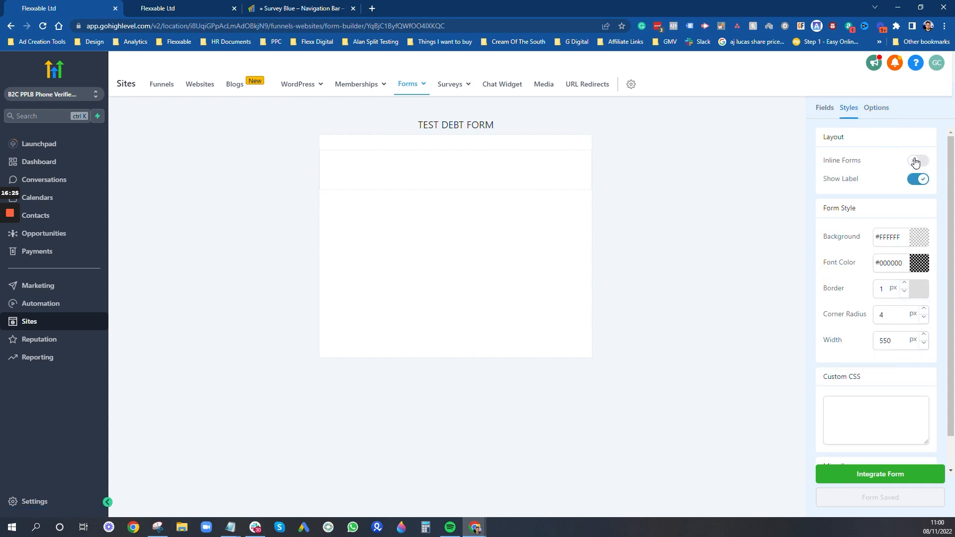
left_click(905, 283)
left_click(905, 283)
left_click(904, 283)
left_click(904, 283)
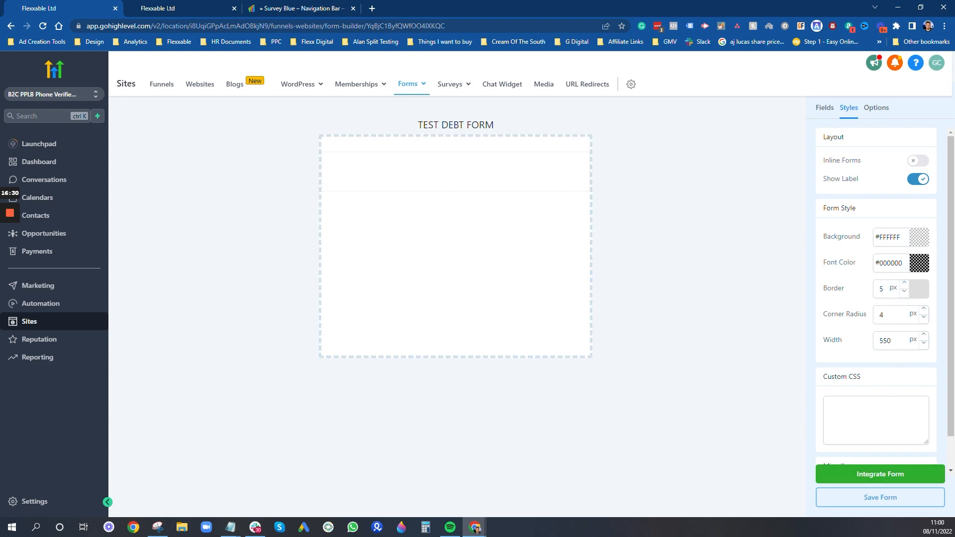
scroll(886, 297, "down", 1)
scroll(849, 252, "up", 1)
left_click(890, 497)
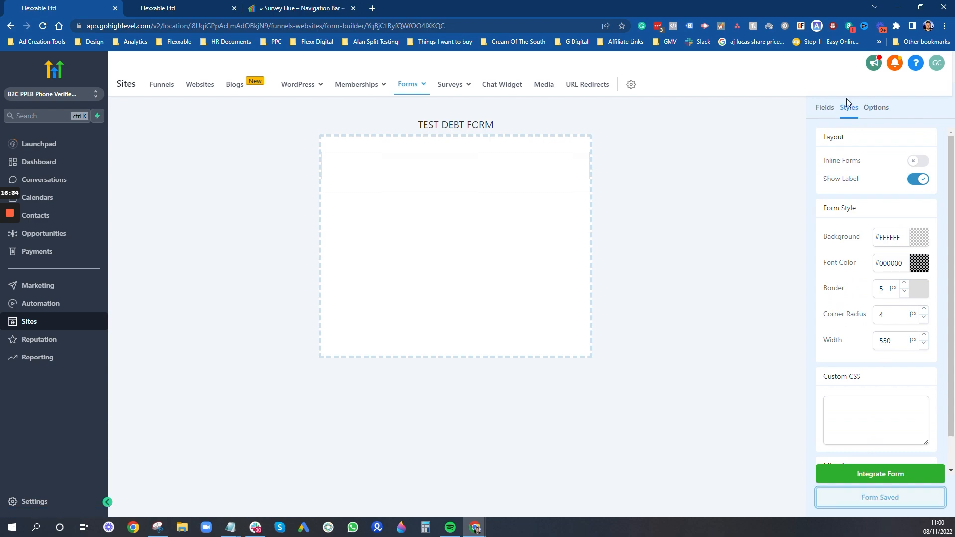
left_click(821, 109)
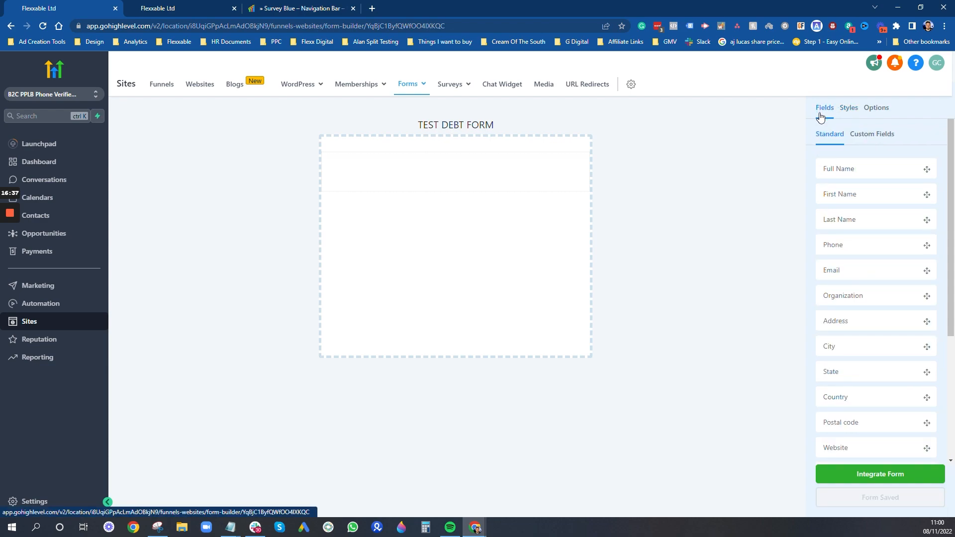
- Add First Name, Last Name, Email and Phone fields to the form in that order
left_click_drag(863, 197, 493, 172)
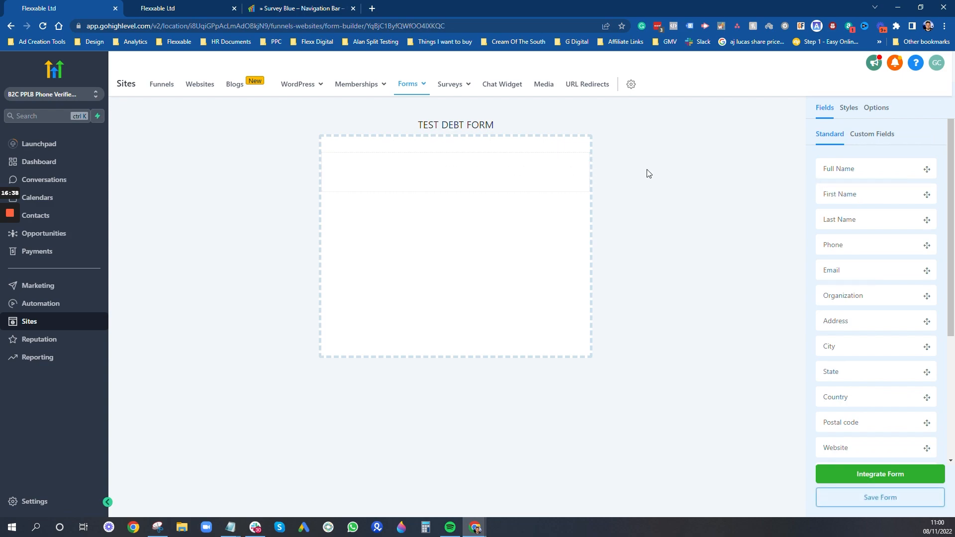
left_click_drag(875, 217, 476, 219)
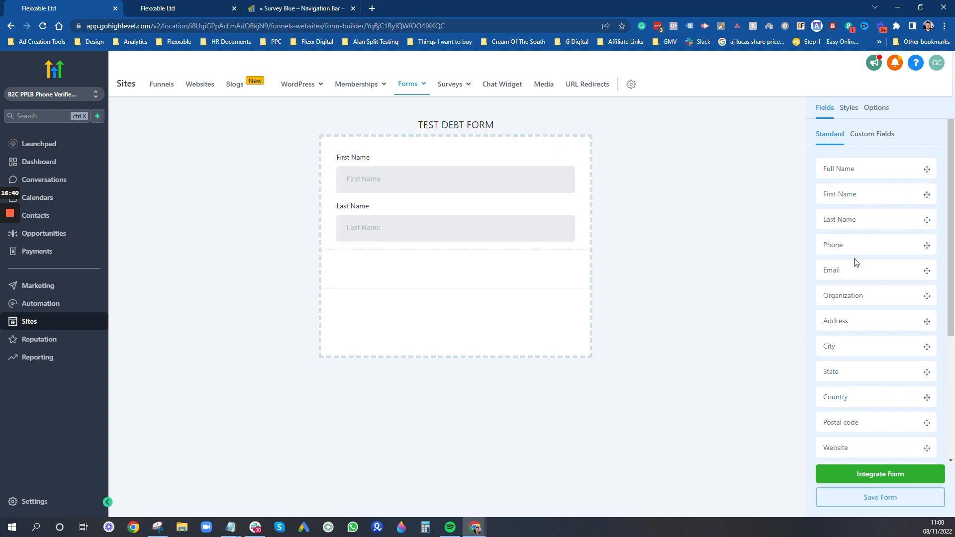
left_click_drag(856, 262, 547, 271)
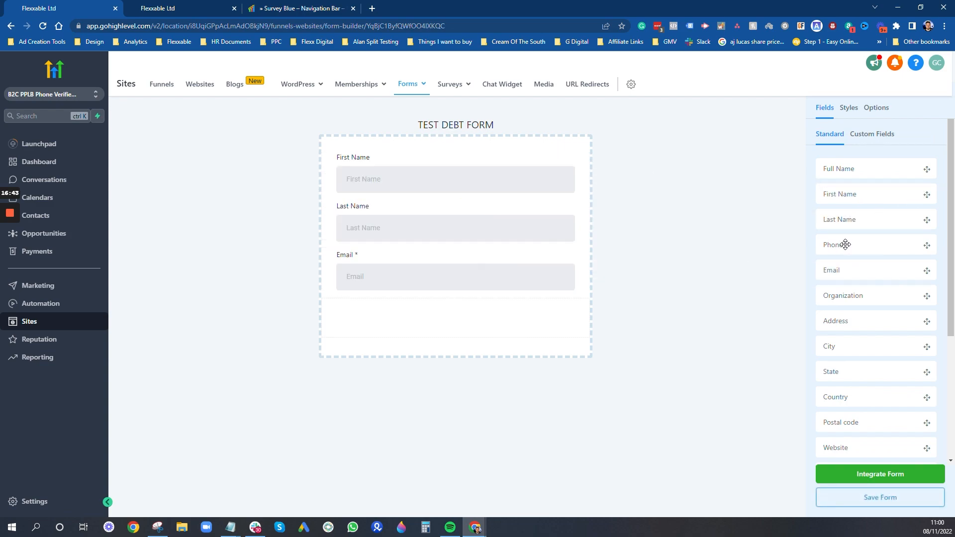
left_click_drag(845, 244, 492, 311)
- Mark First Name and Last Name as required and check the Email and Phone settings
left_click(398, 169)
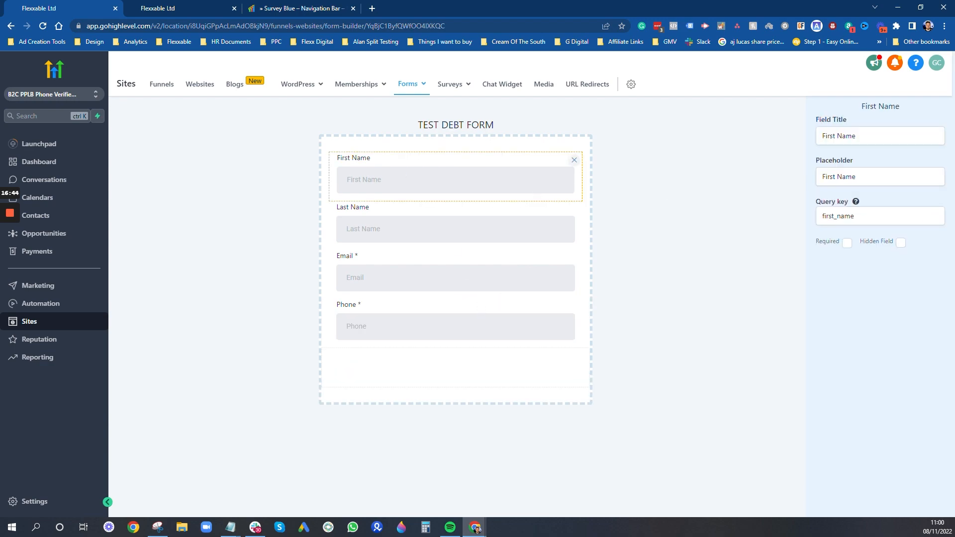
left_click(847, 243)
left_click(492, 212)
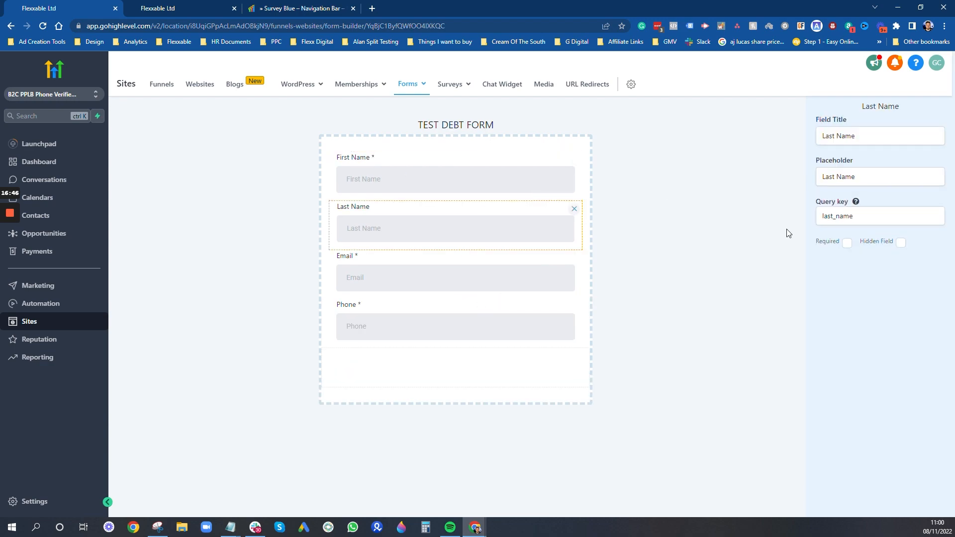
left_click(847, 243)
left_click(491, 269)
left_click(472, 323)
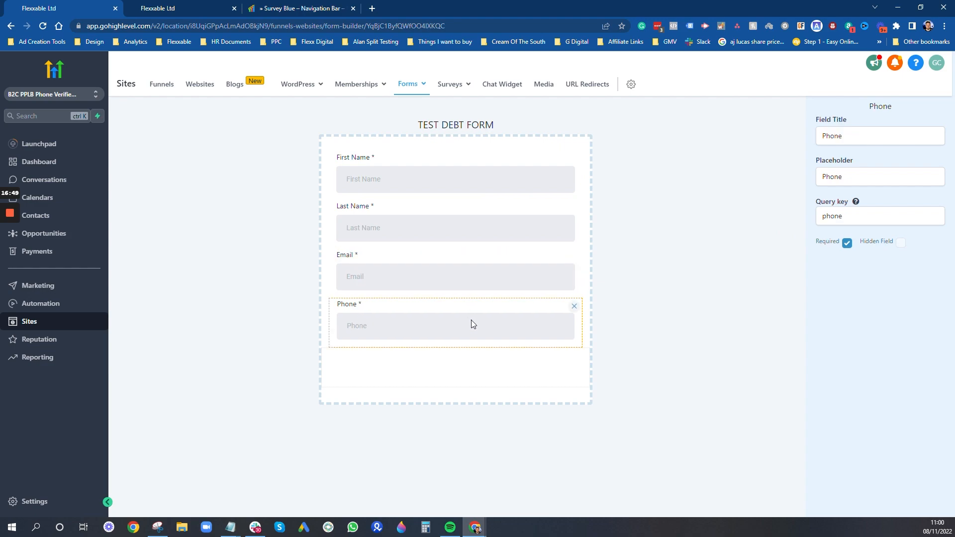
left_click(721, 211)
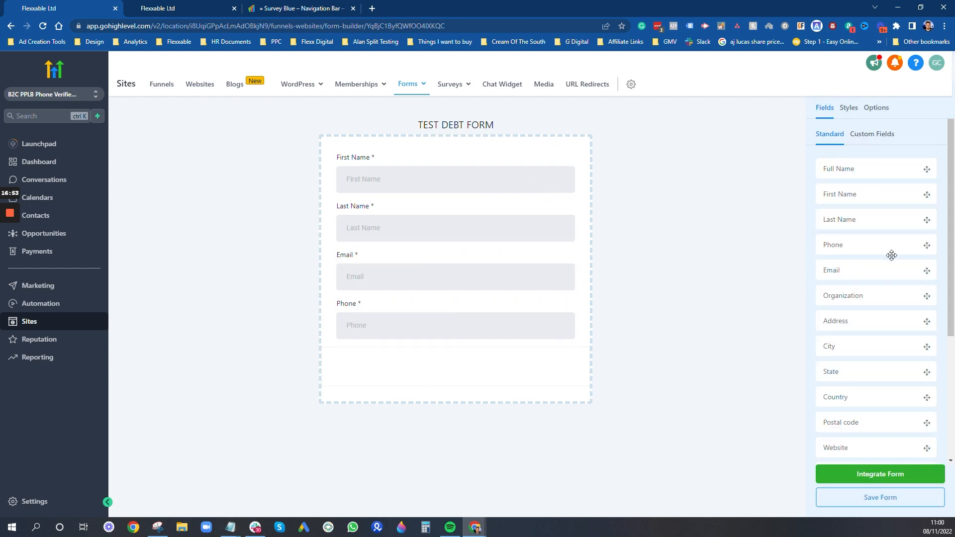
scroll(886, 269, "down", 4)
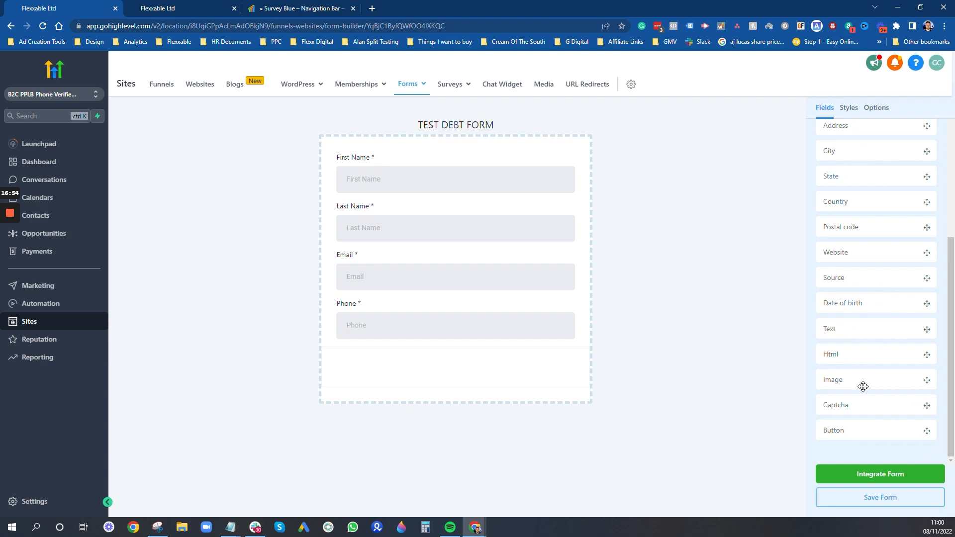
- Add a button below the Phone field and label it 'Submit'
left_click_drag(859, 431, 431, 366)
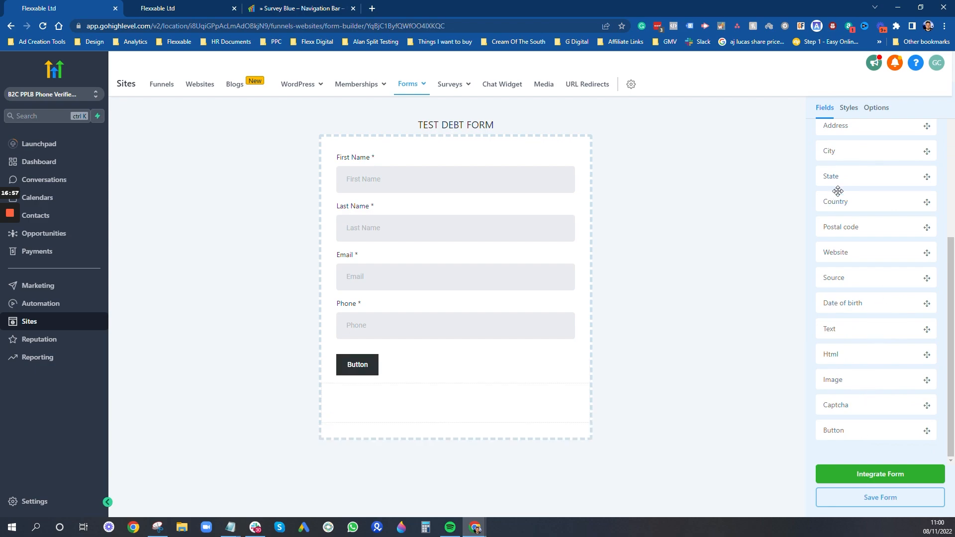
left_click(363, 367)
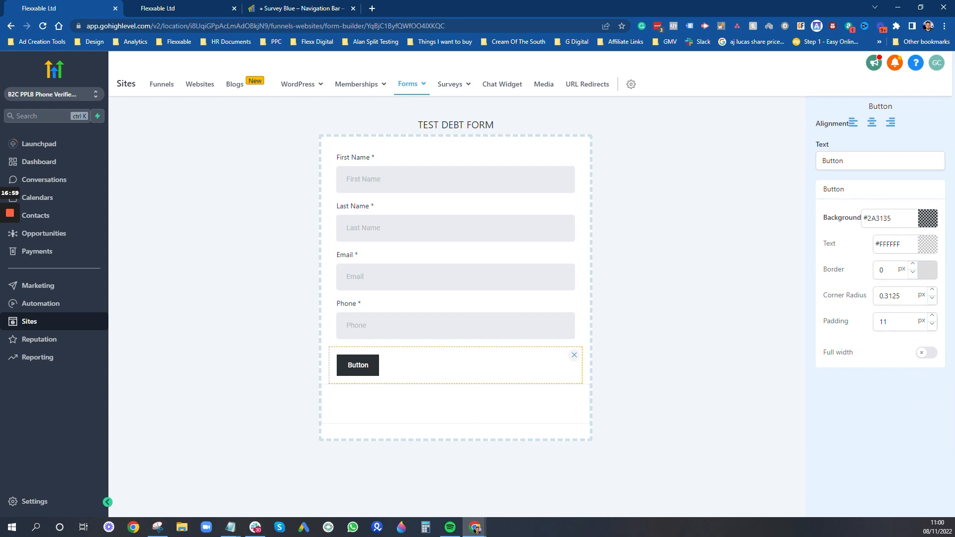
left_click(790, 162)
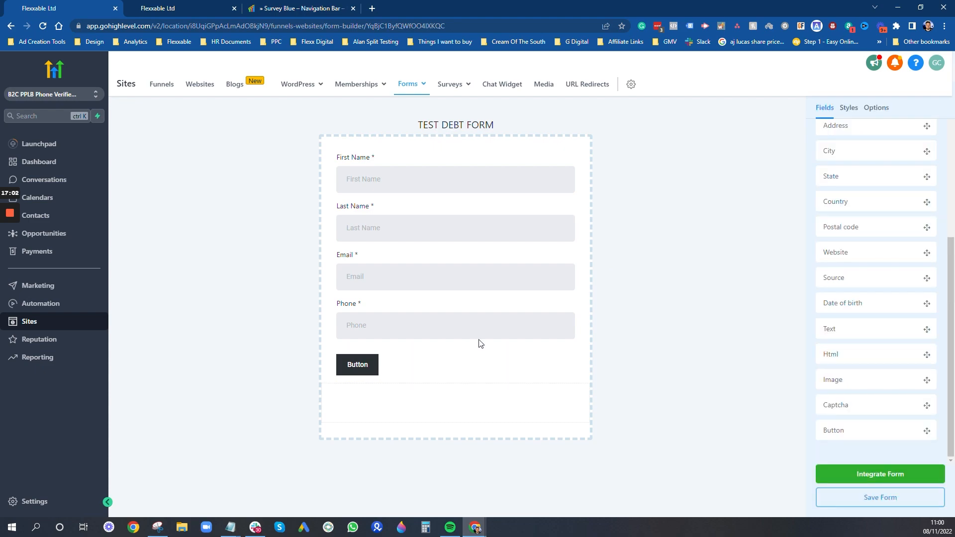
left_click(439, 347)
left_click(880, 160)
key("BackSpace")
key("BackSpace")
key("BackSpace")
key("BackSpace")
key("BackSpace")
key("BackSpace")
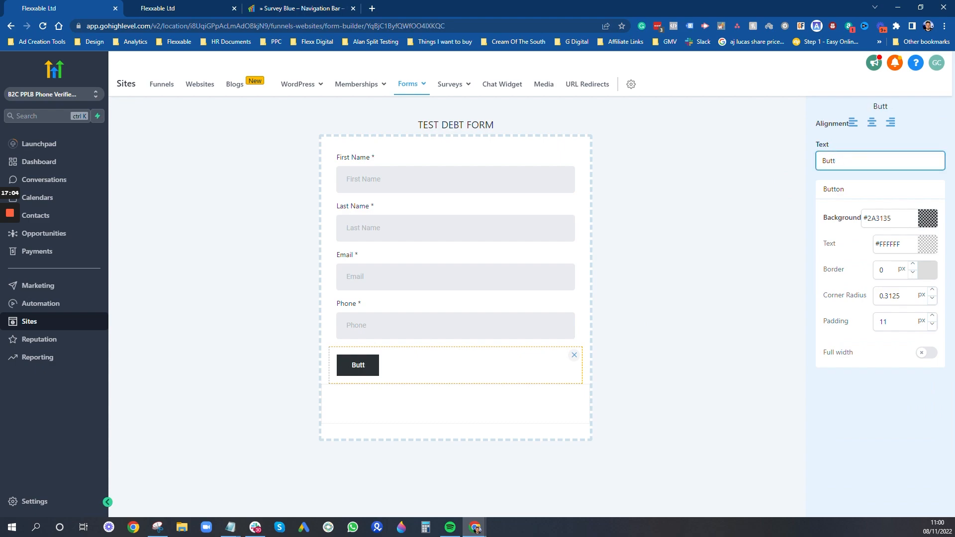
type("Submit")
- Switch on Full width for the Submit button
left_click(725, 231)
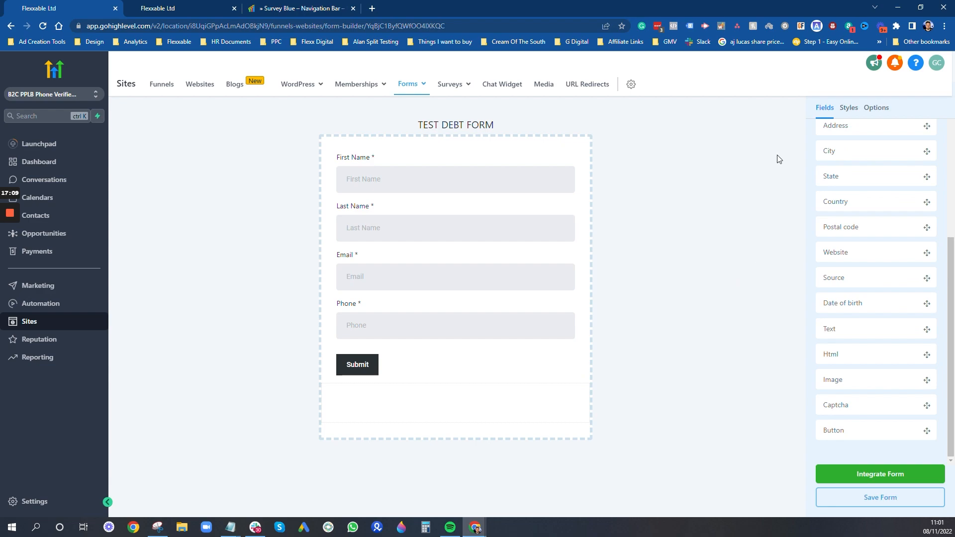
left_click(388, 354)
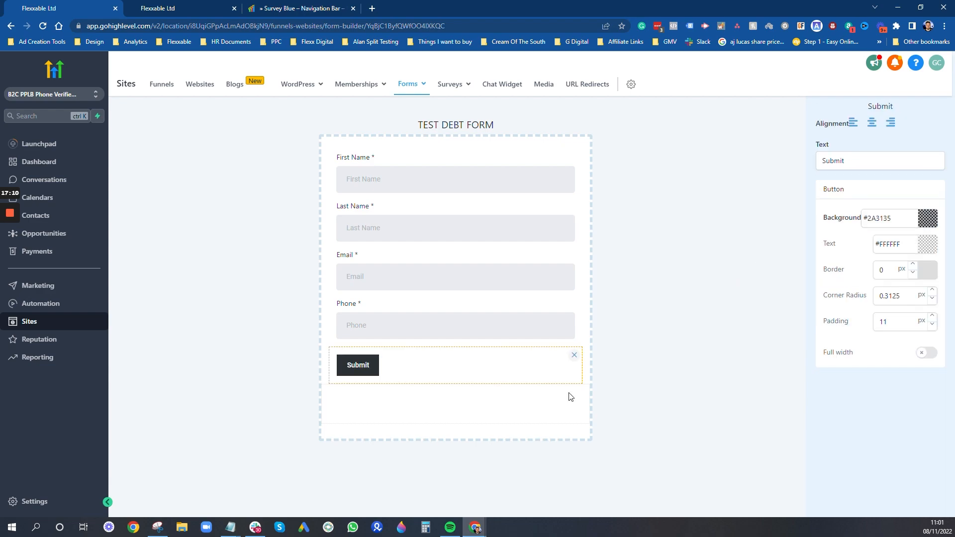
left_click(927, 354)
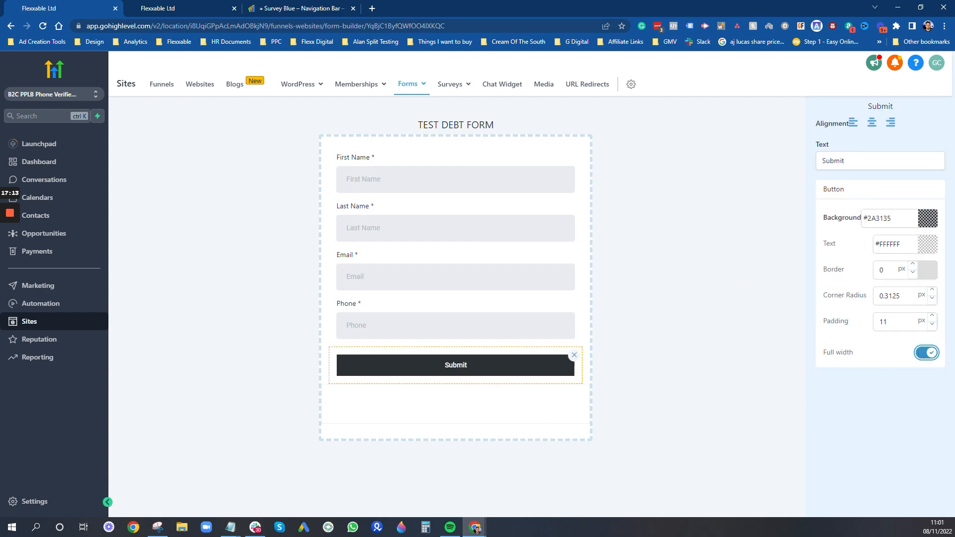
left_click(656, 233)
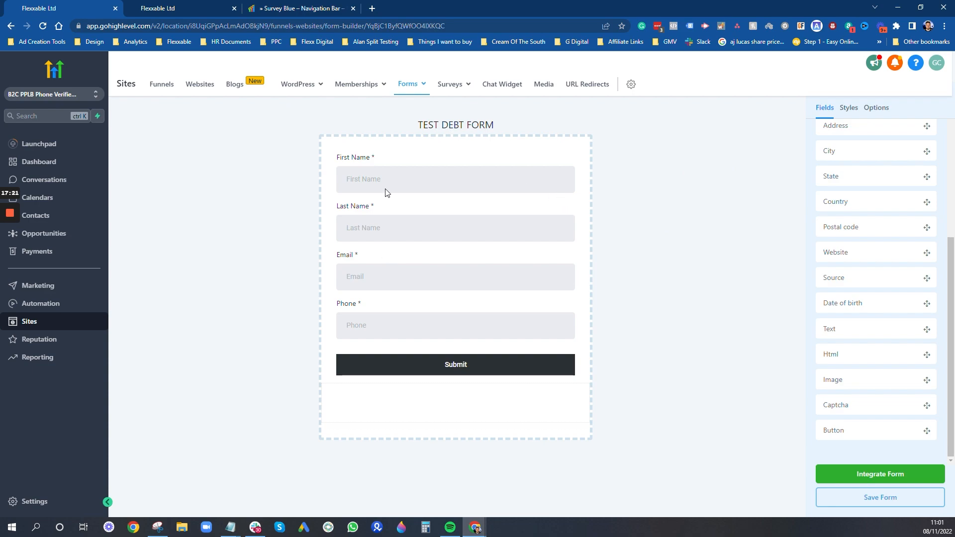
- Turn on Inline Forms for a two-column field layout and save the form
left_click(881, 108)
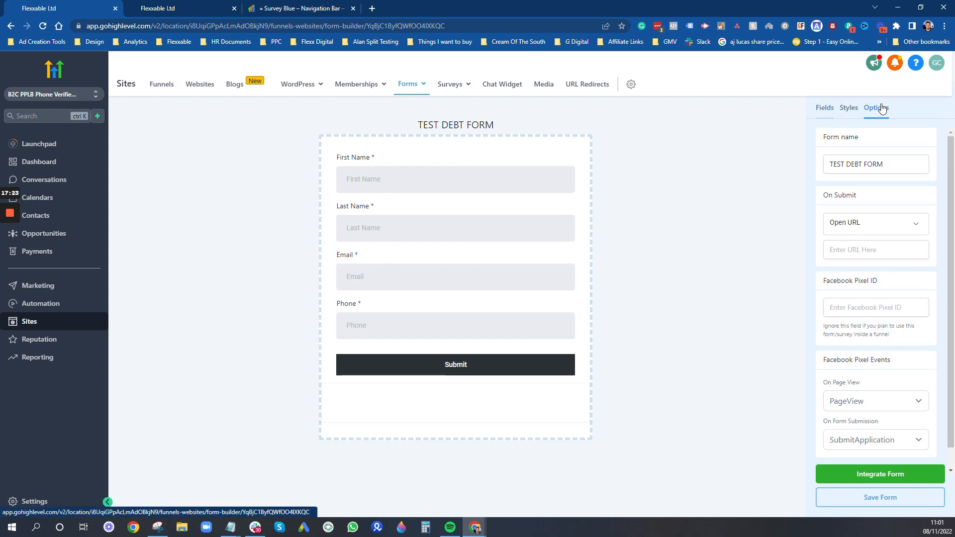
left_click(848, 107)
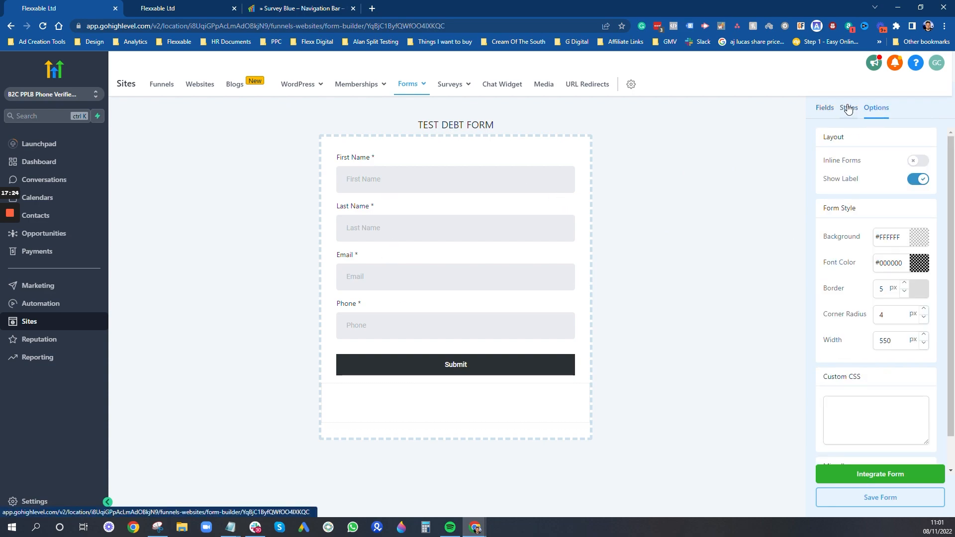
left_click(915, 162)
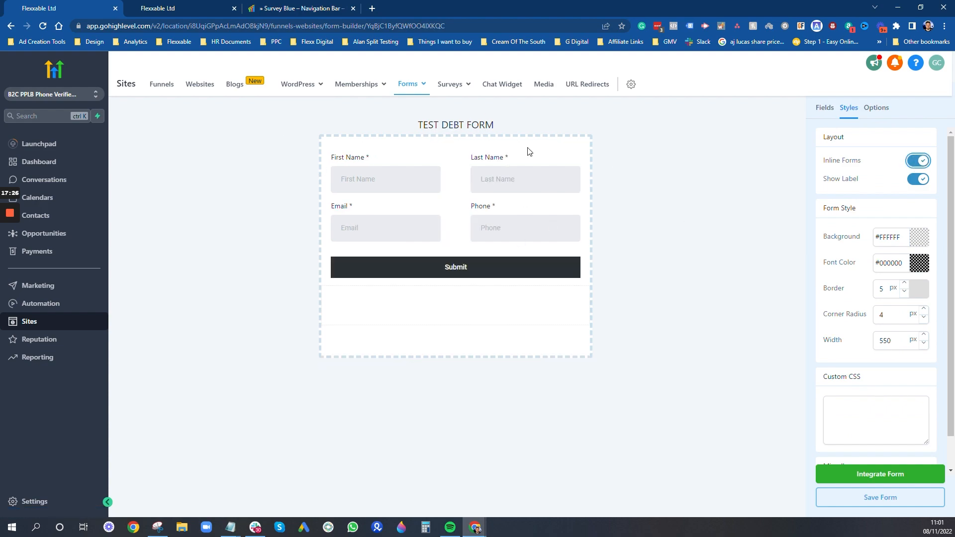
mouse_move(359, 86)
left_click(888, 506)
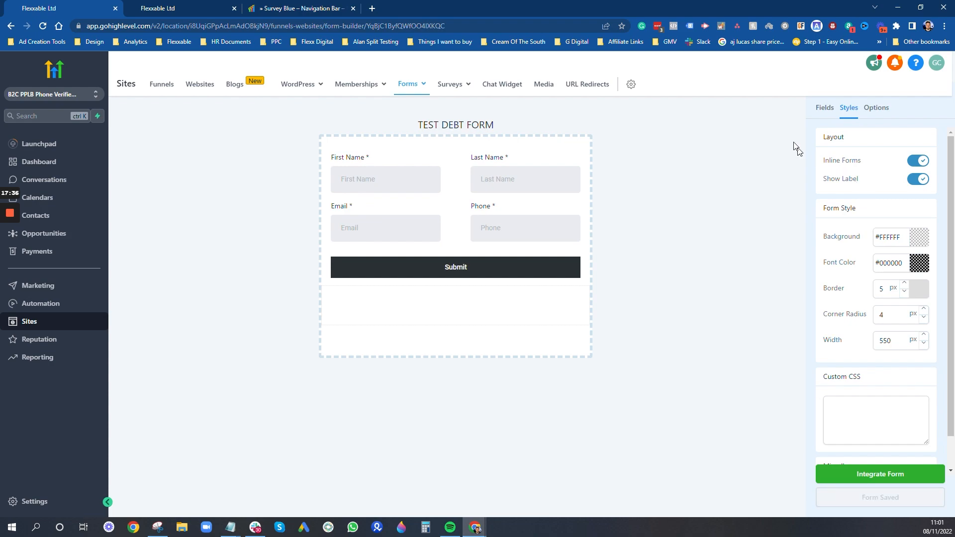
- Look up the Form Themes tutorial on GHL Experts, then return to the form builder
left_click(290, 6)
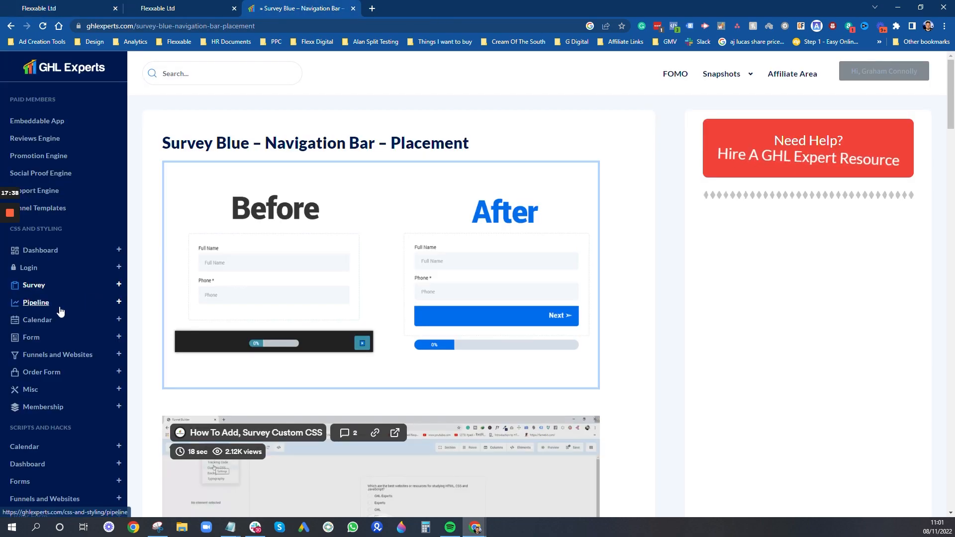
left_click(45, 337)
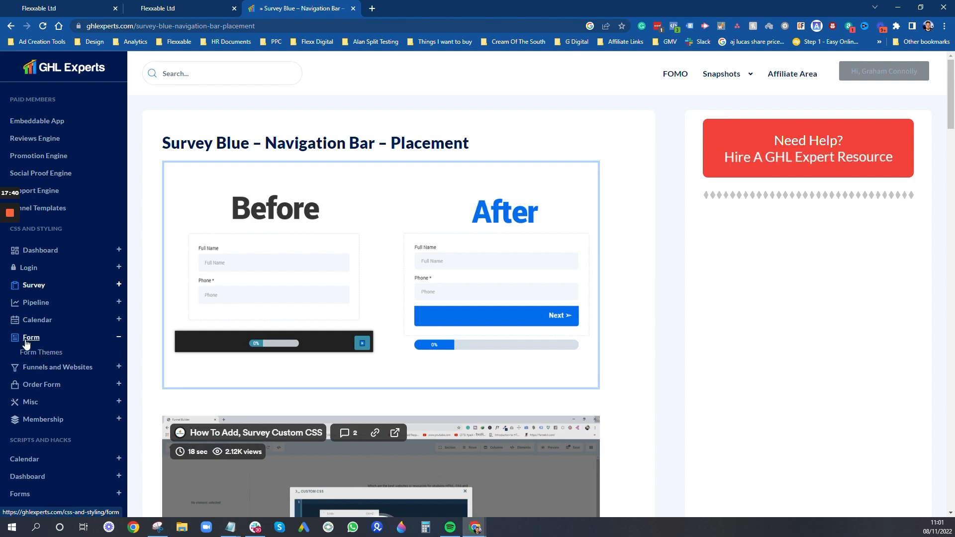
left_click(44, 356)
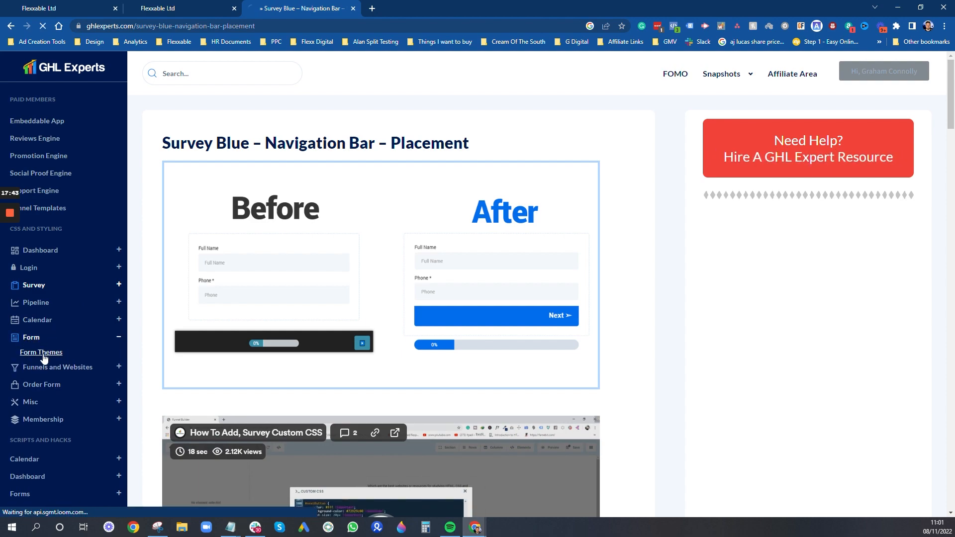
left_click(171, 7)
left_click(105, 5)
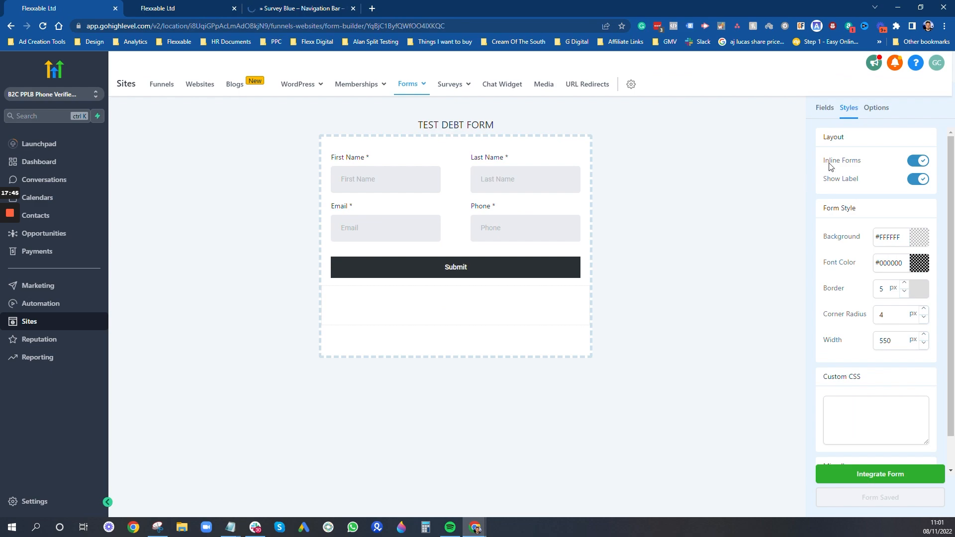
- Drop an Html field below the Submit button and open its empty Custom Html script editor
left_click(824, 108)
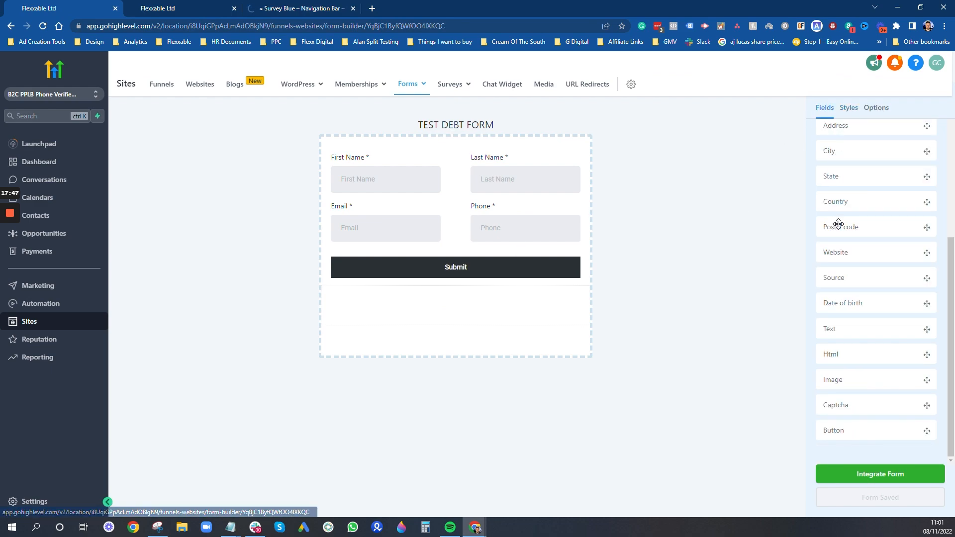
left_click(855, 112)
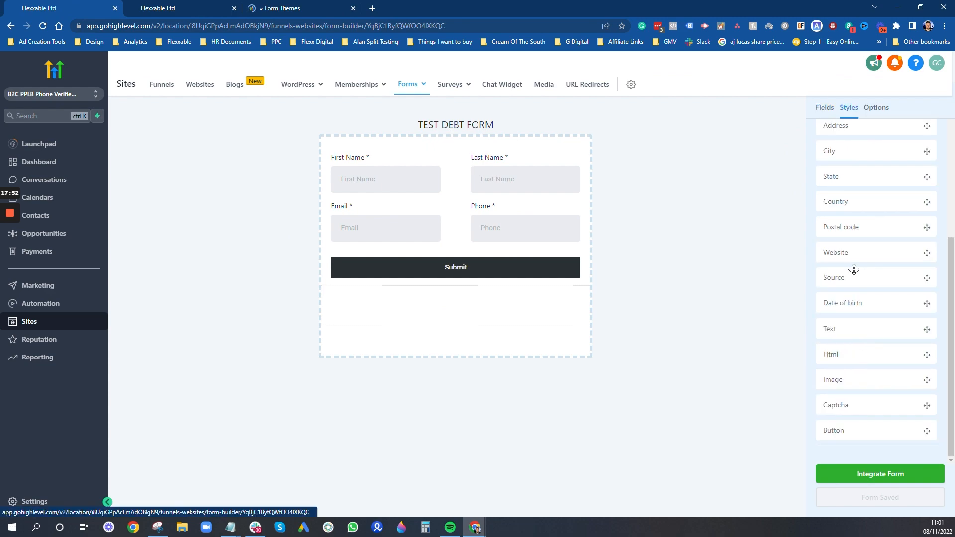
left_click_drag(853, 358, 405, 297)
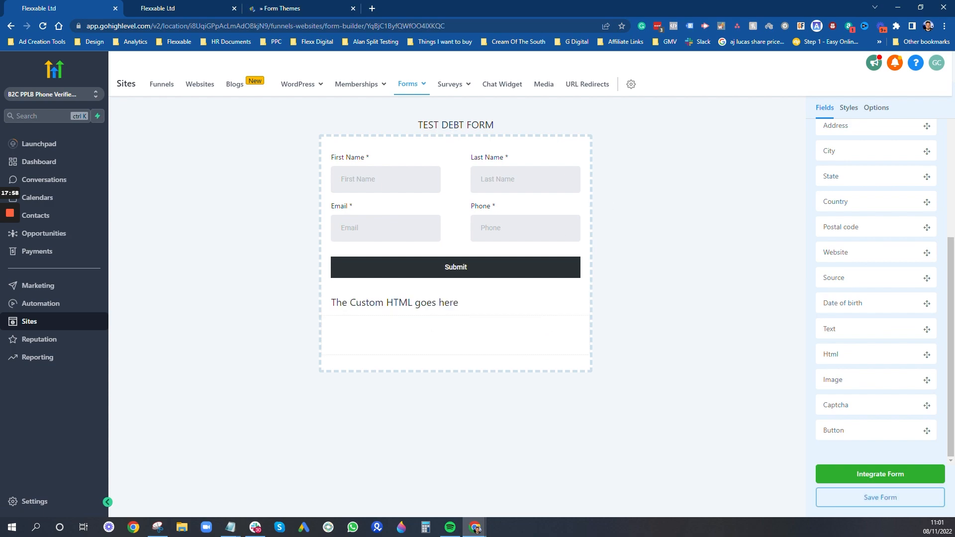
left_click(474, 301)
left_click(867, 152)
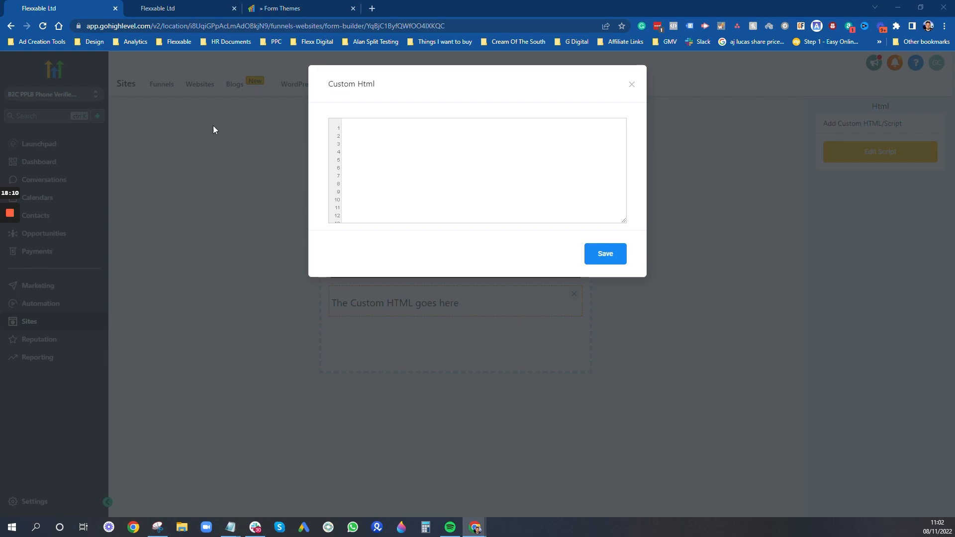
- Paste the form-theme style code into the Custom Html box, review it, and save as 'Script Added!'
left_click(348, 129)
key("ctrl+v")
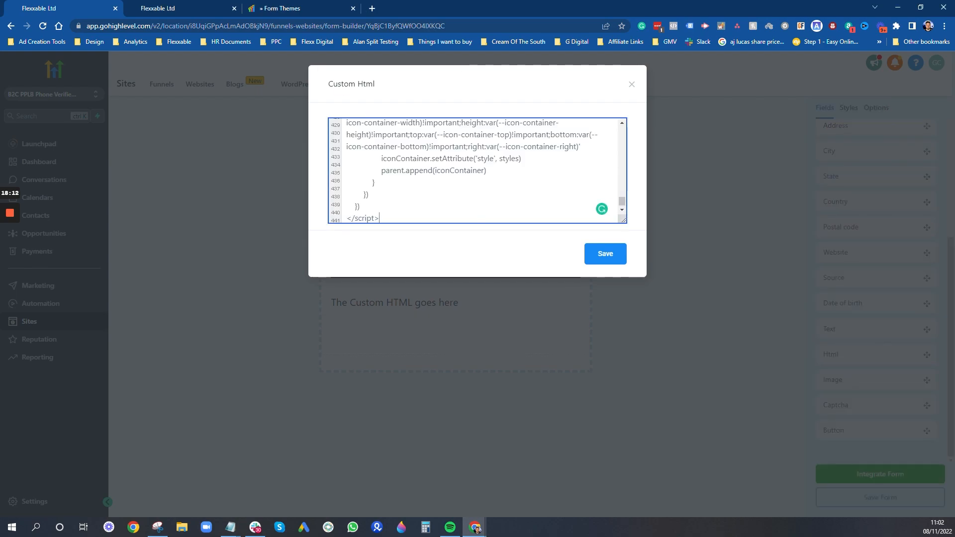
left_click_drag(623, 219, 621, 452)
scroll(473, 286, "up", 20)
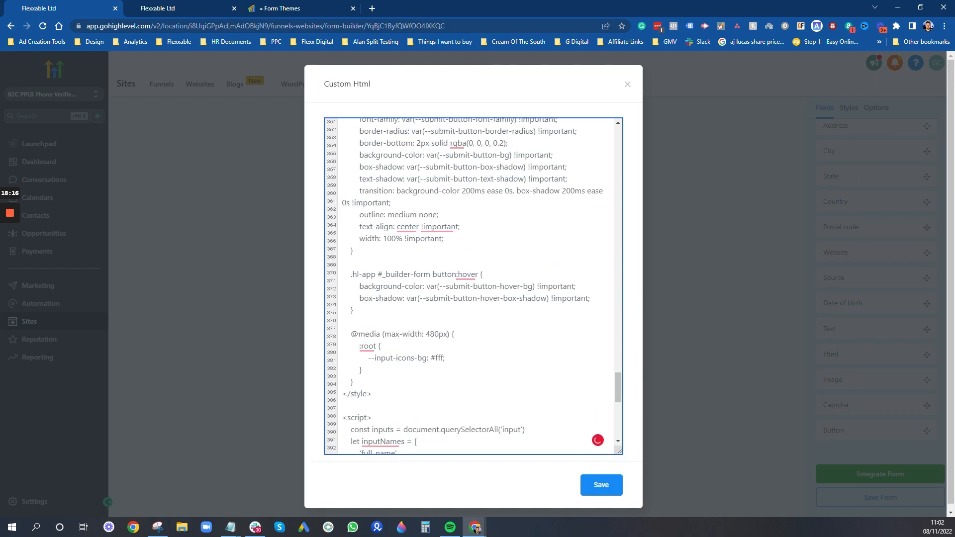
scroll(472, 286, "up", 12)
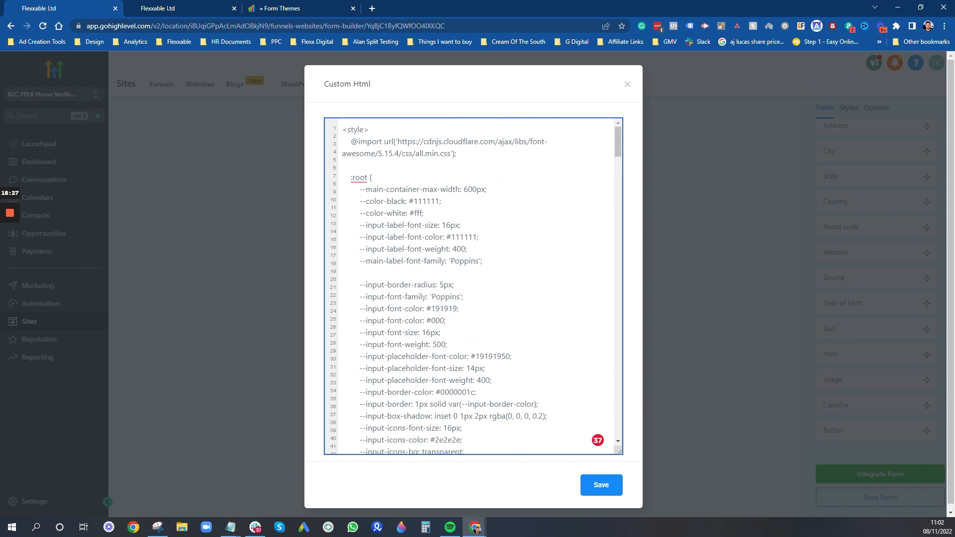
scroll(473, 286, "down", 10)
left_click(601, 490)
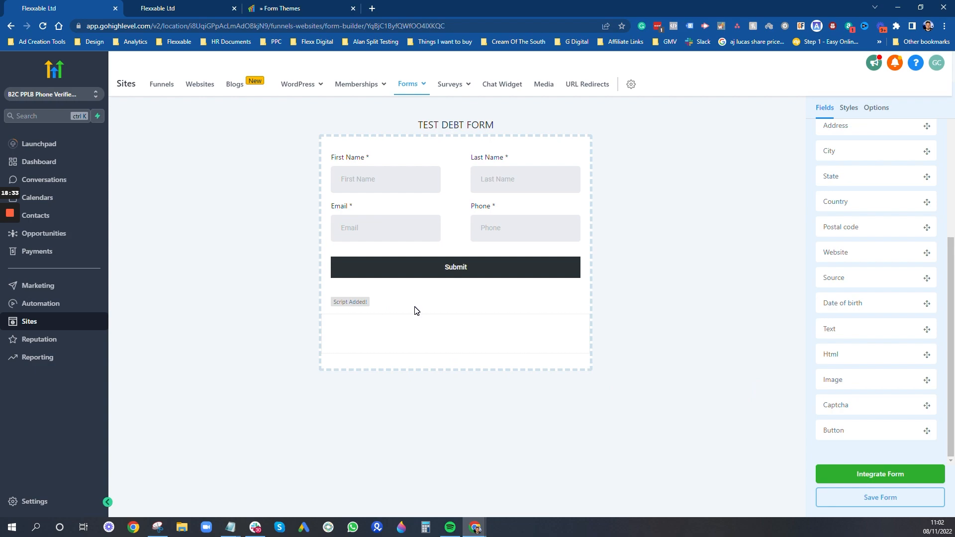
left_click(384, 301)
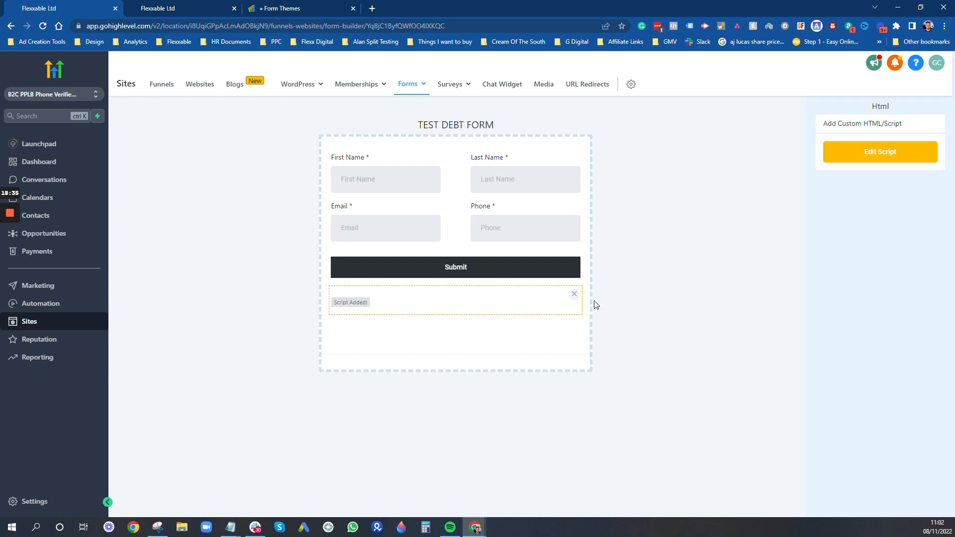
- Leave the quiz page builder and open the funnel's Results Page in the page editor
left_click(573, 295)
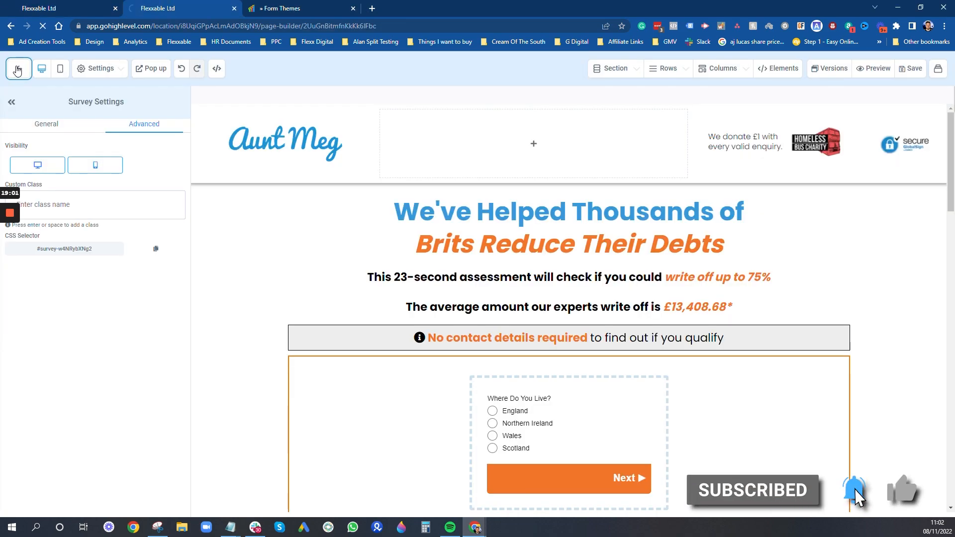
left_click(18, 70)
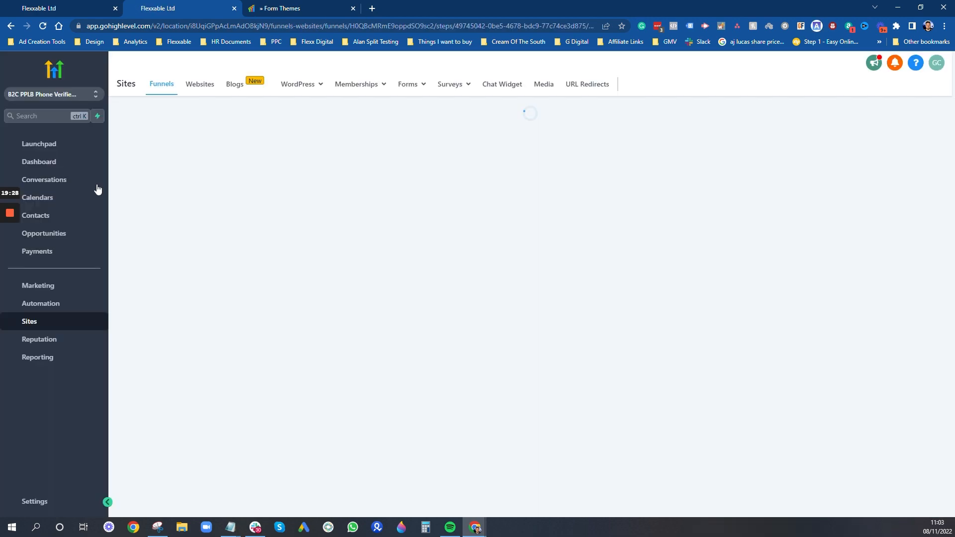
mouse_move(357, 84)
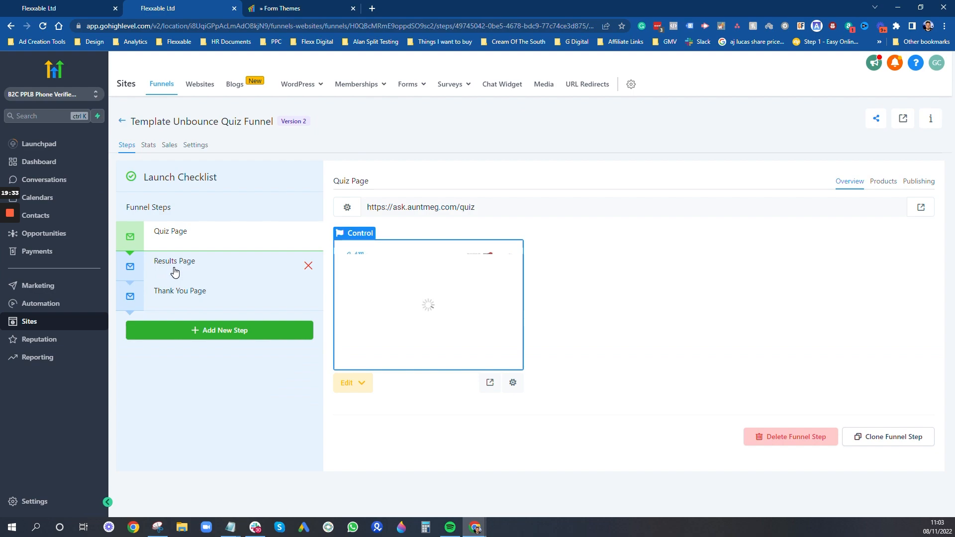
left_click(174, 272)
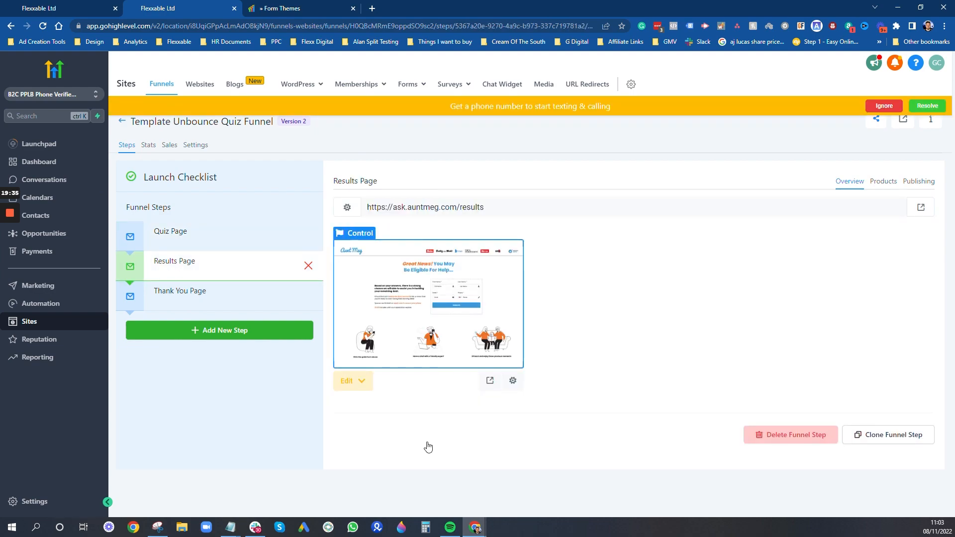
left_click(362, 382)
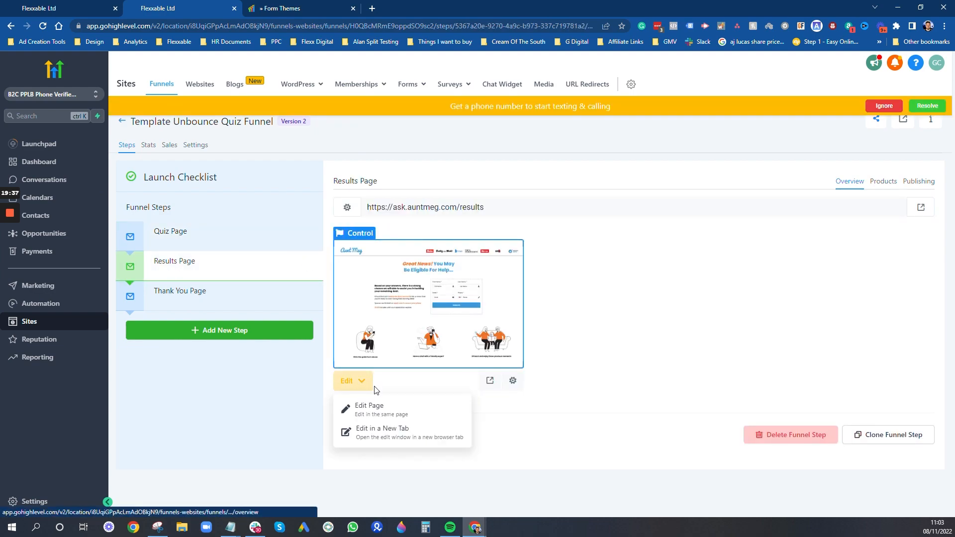
left_click(380, 413)
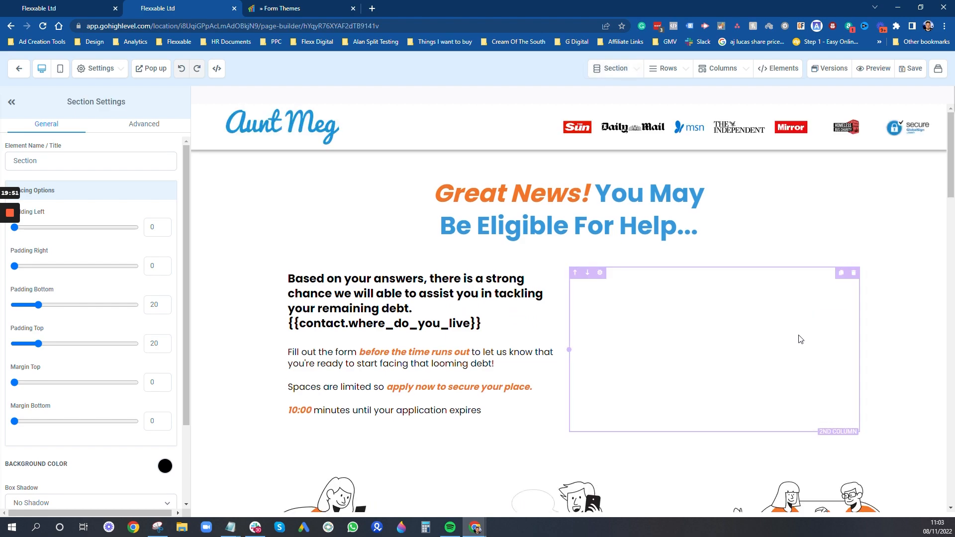
- Replace the results page's old form with an embedded TEST DEBT FORM and save the page
left_click(801, 334)
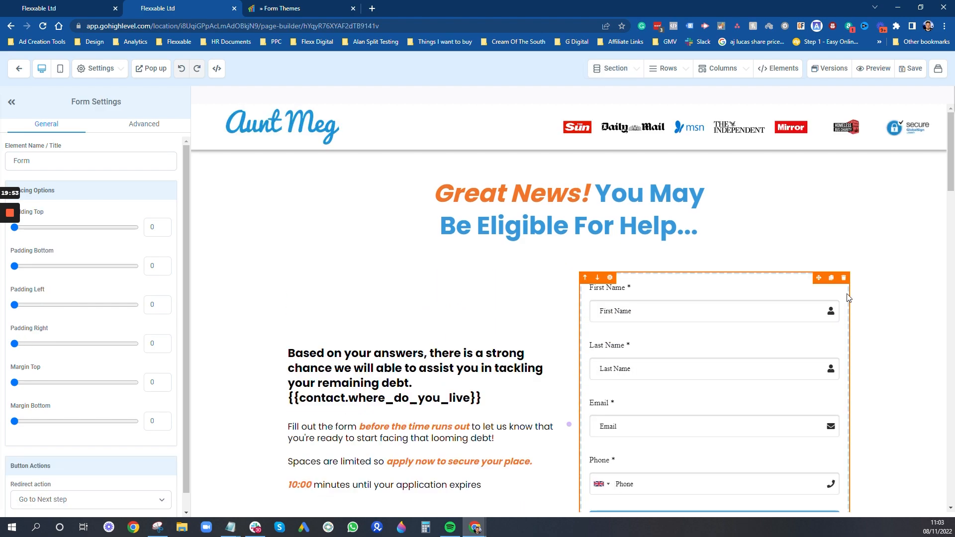
left_click(844, 278)
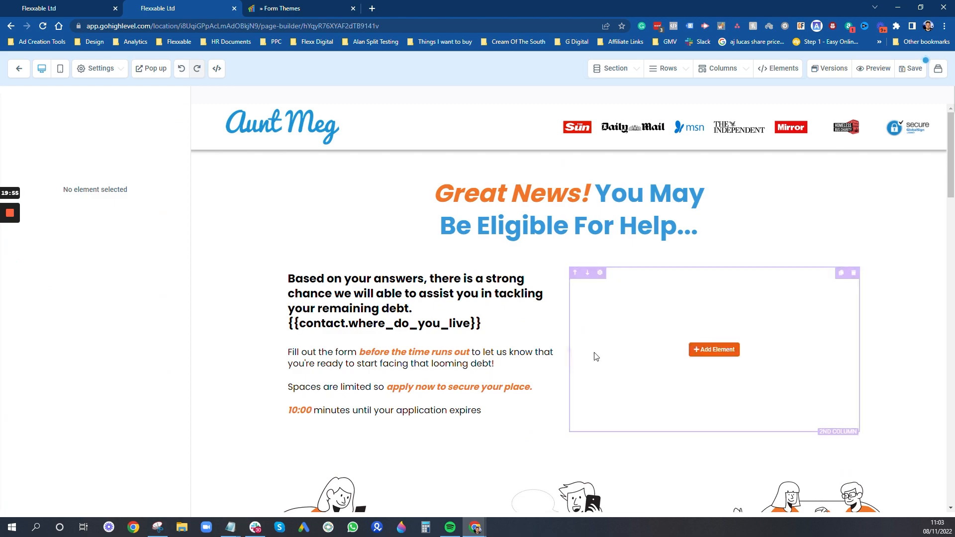
left_click(711, 350)
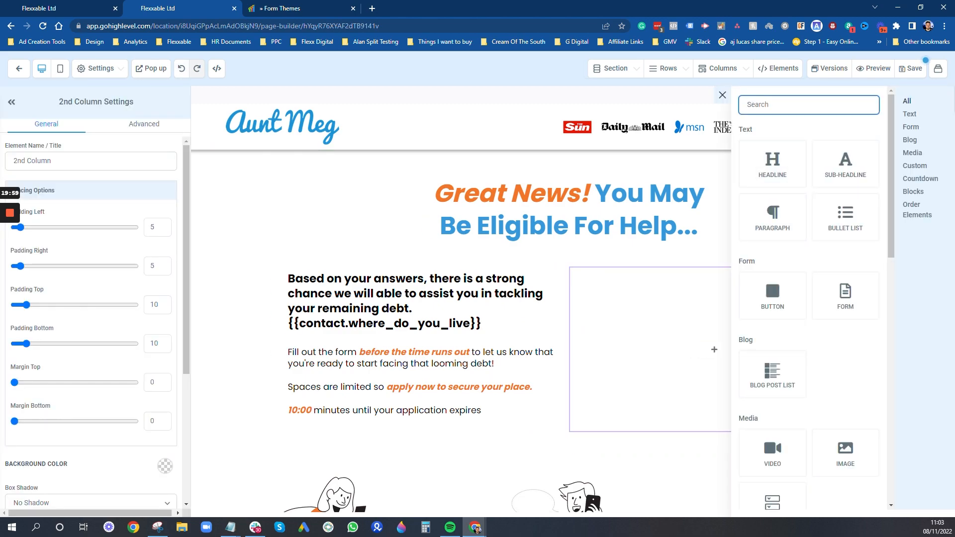
type("form")
left_click(774, 206)
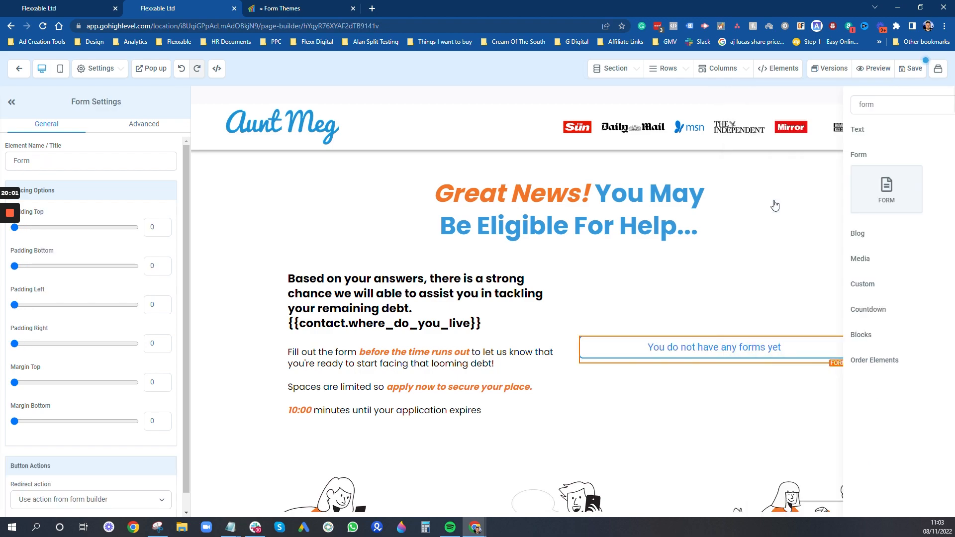
left_click(388, 251)
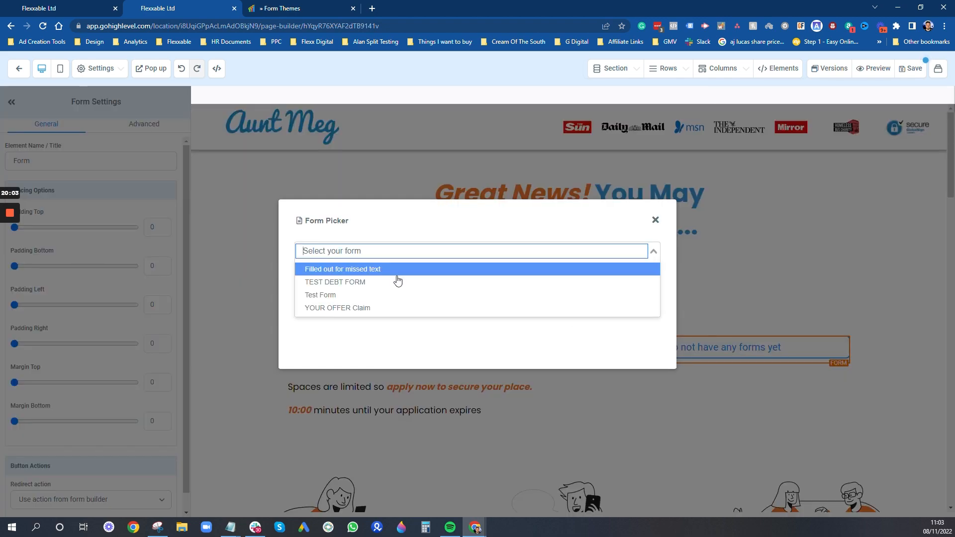
left_click(363, 283)
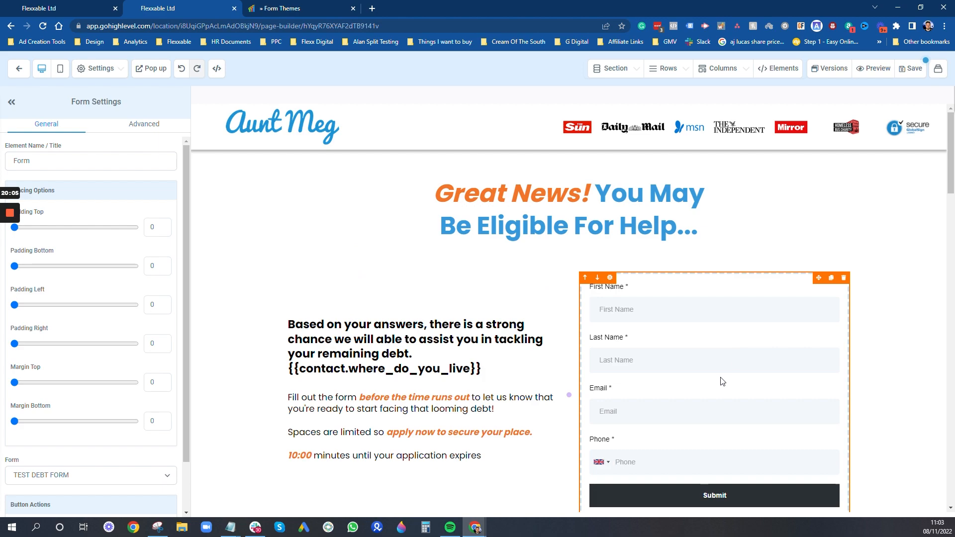
scroll(657, 288, "down", 2)
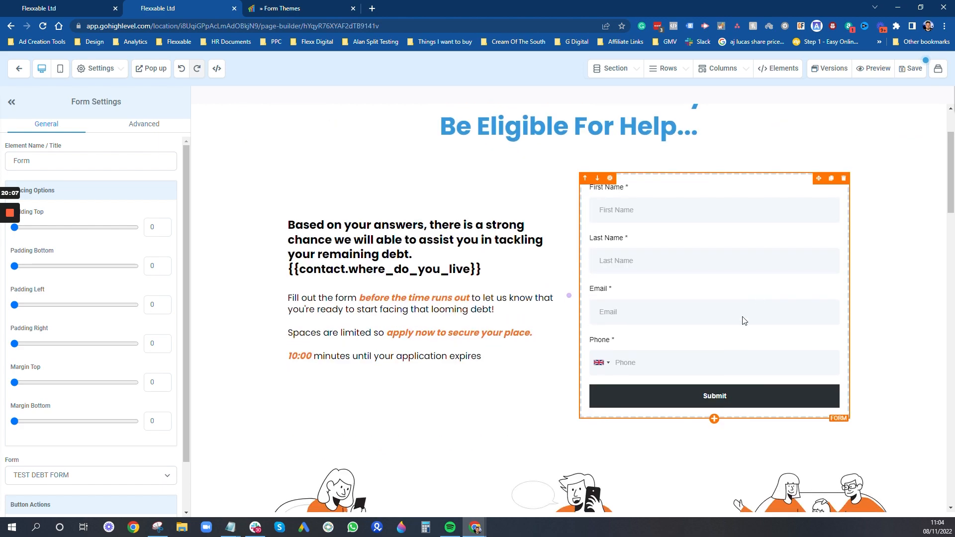
left_click(918, 69)
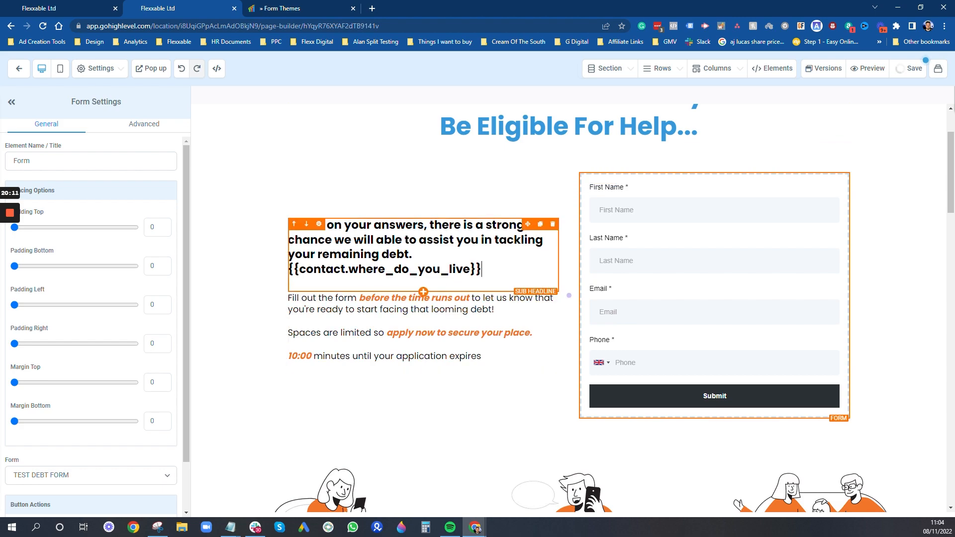
- Delete the {{contact.where_do_you_live}} placeholder from the sub headline and save the page
left_click_drag(481, 270, 288, 269)
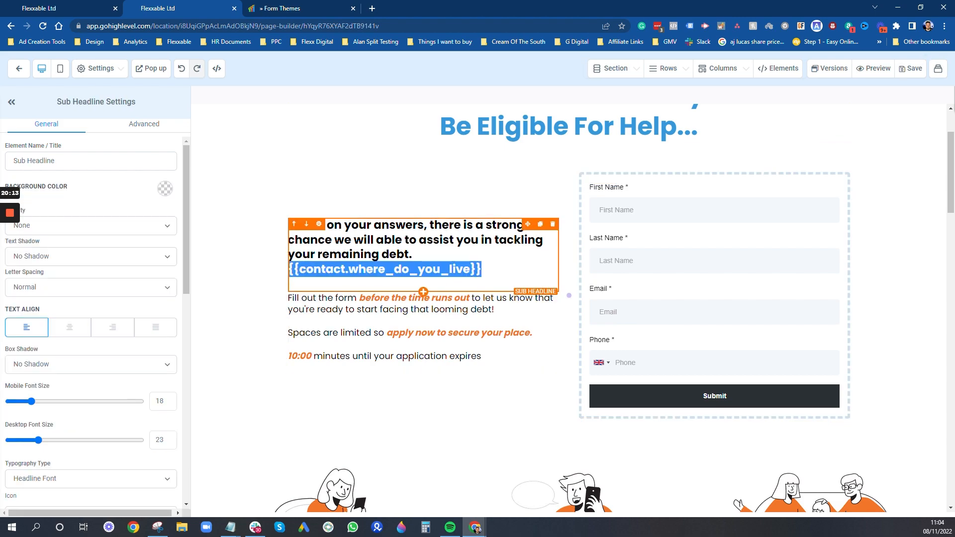
key("BackSpace")
key("BackSpace")
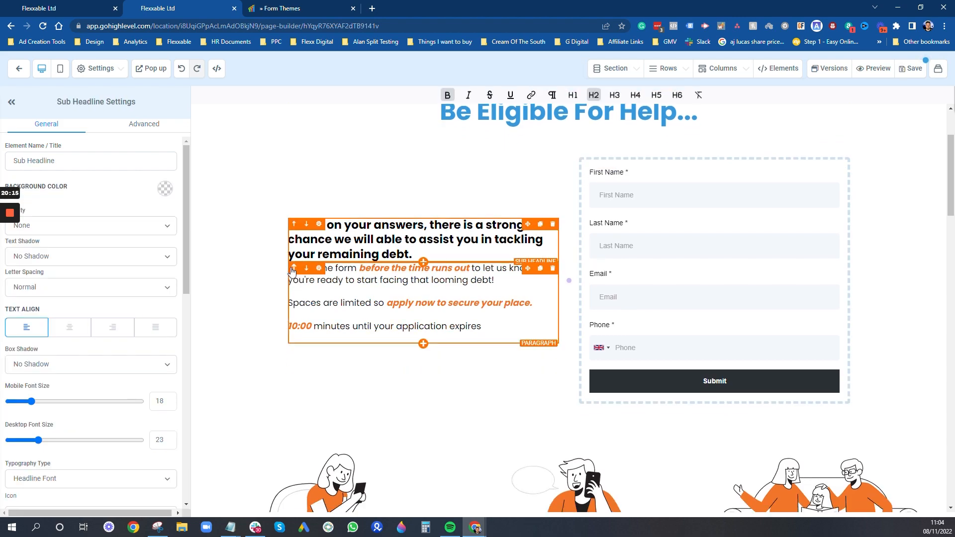
left_click(917, 220)
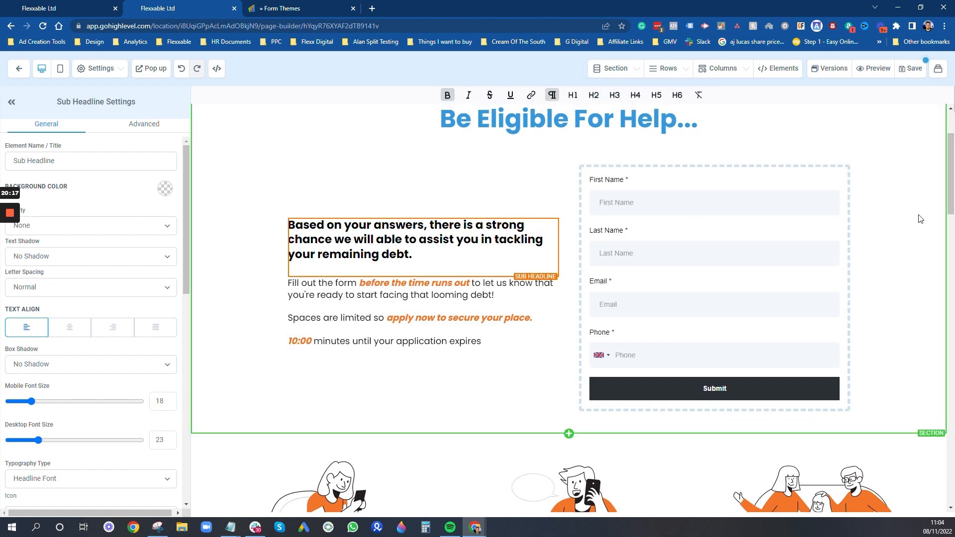
left_click(914, 69)
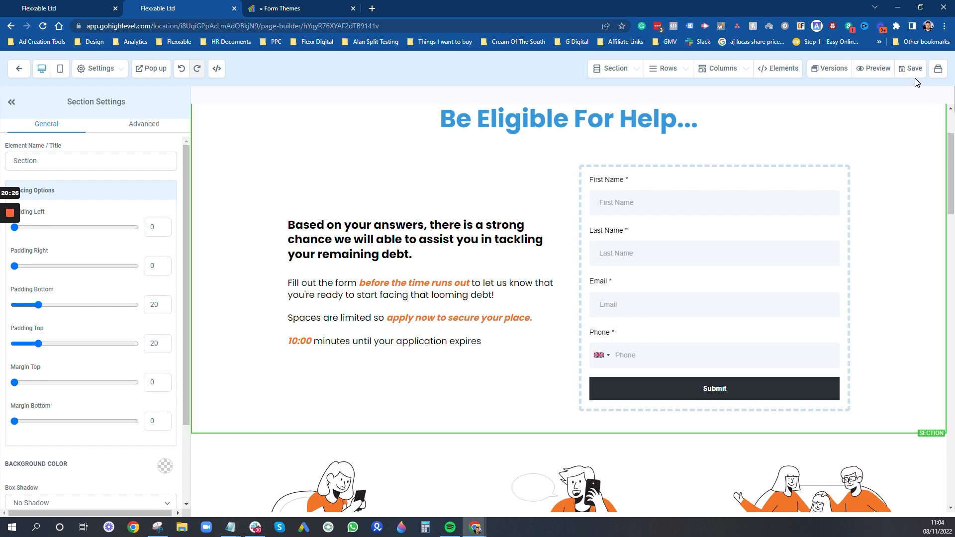
- Preview the Results Page with its embedded form, then return to the TEST DEBT FORM builder
left_click(874, 69)
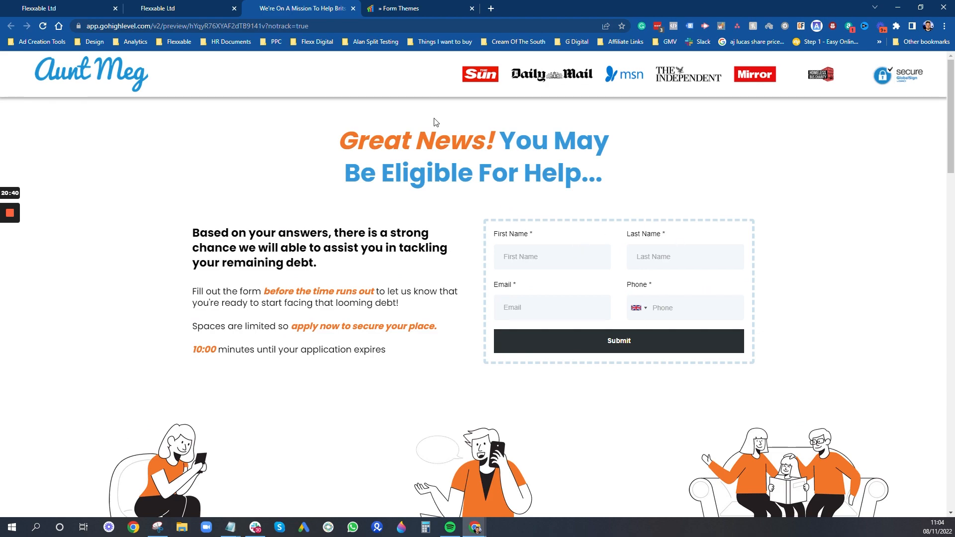
left_click(77, 8)
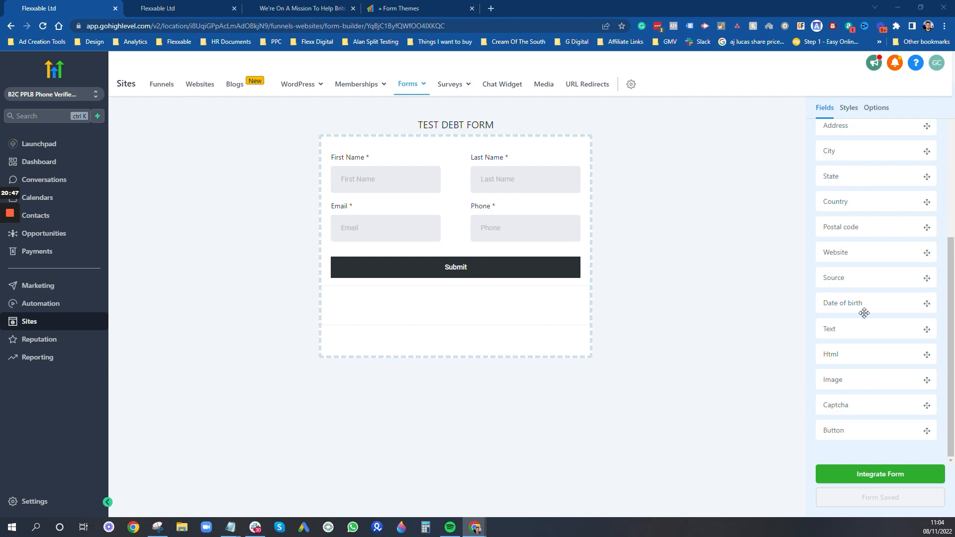
- Drop a new Html block under Submit, paste the form theme script into it, and save the form
left_click_drag(853, 353, 429, 303)
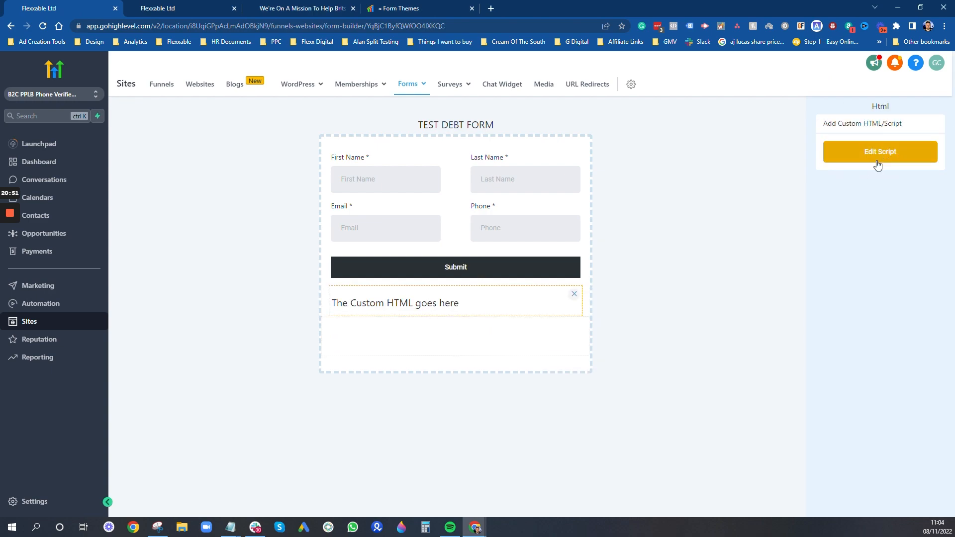
left_click(878, 154)
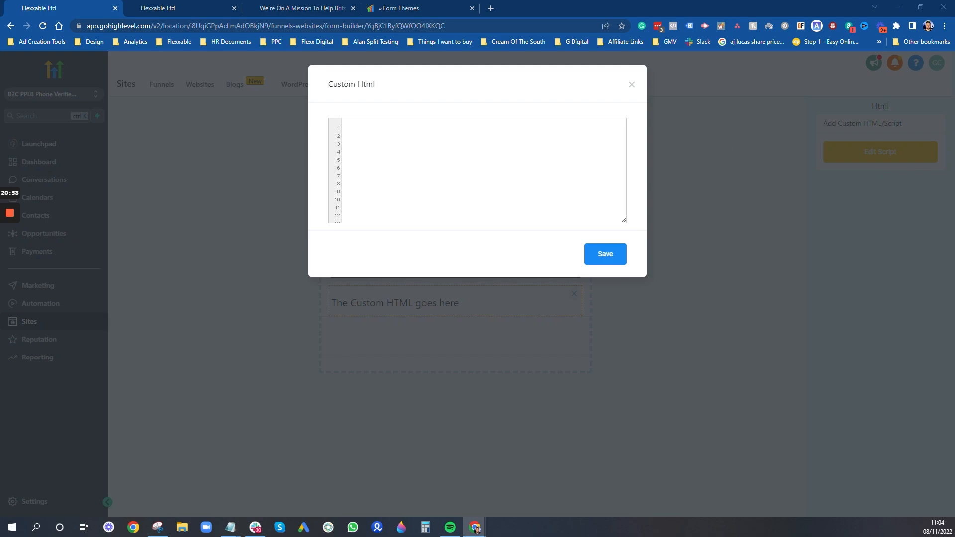
left_click(477, 169)
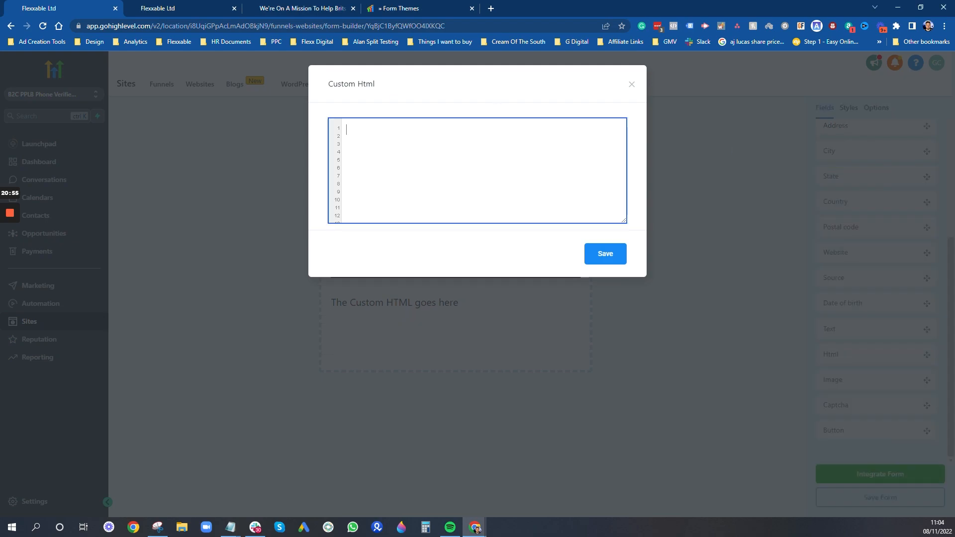
key("ctrl+v")
scroll(477, 170, "up", 20)
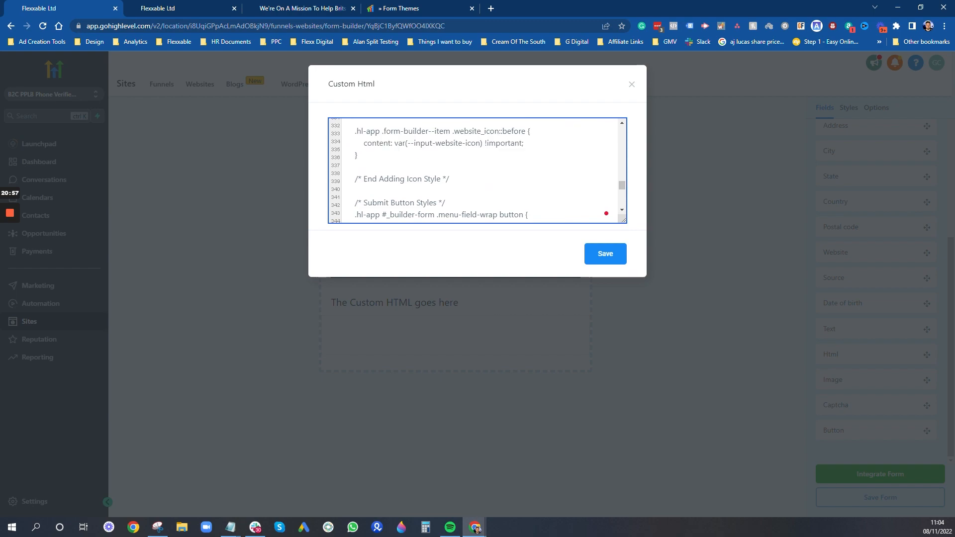
scroll(478, 169, "up", 20)
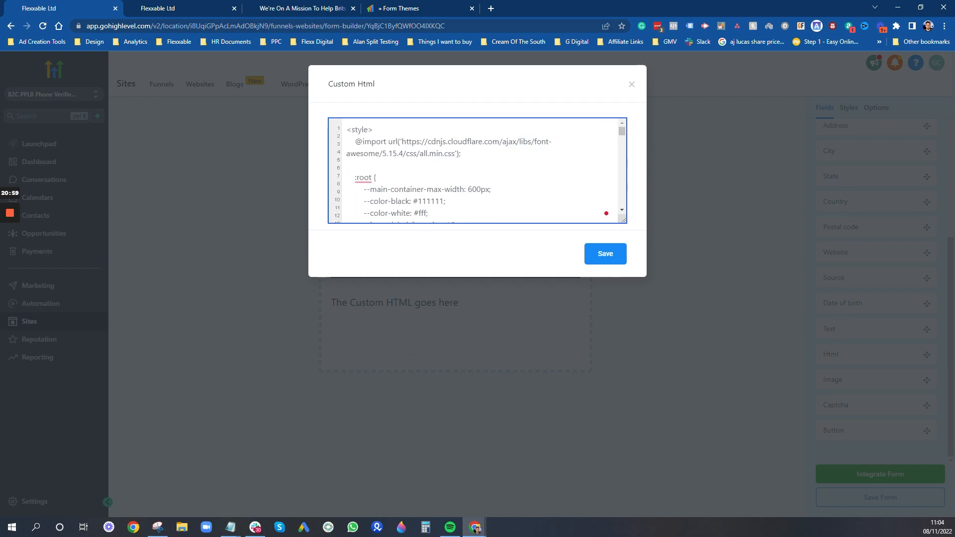
scroll(477, 169, "down", 18)
scroll(477, 169, "down", 17)
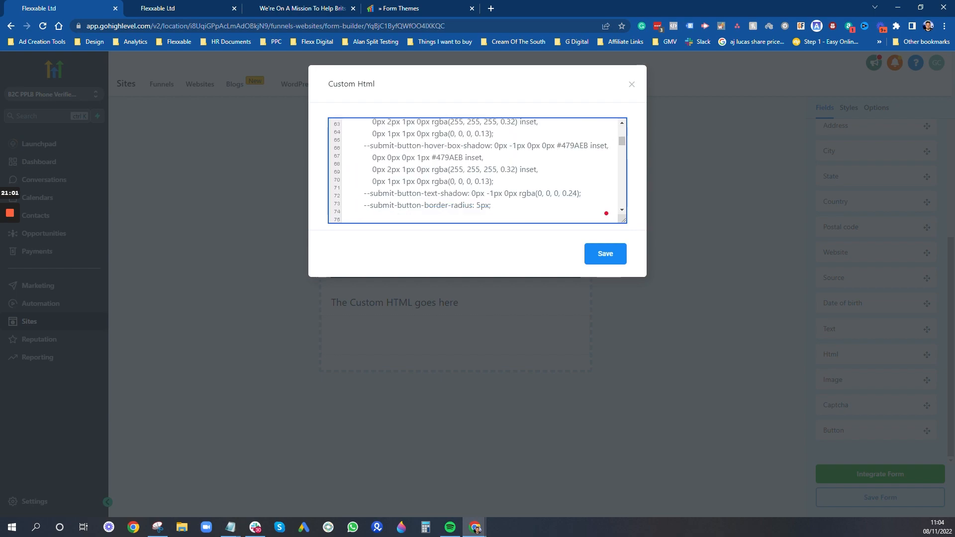
left_click(604, 256)
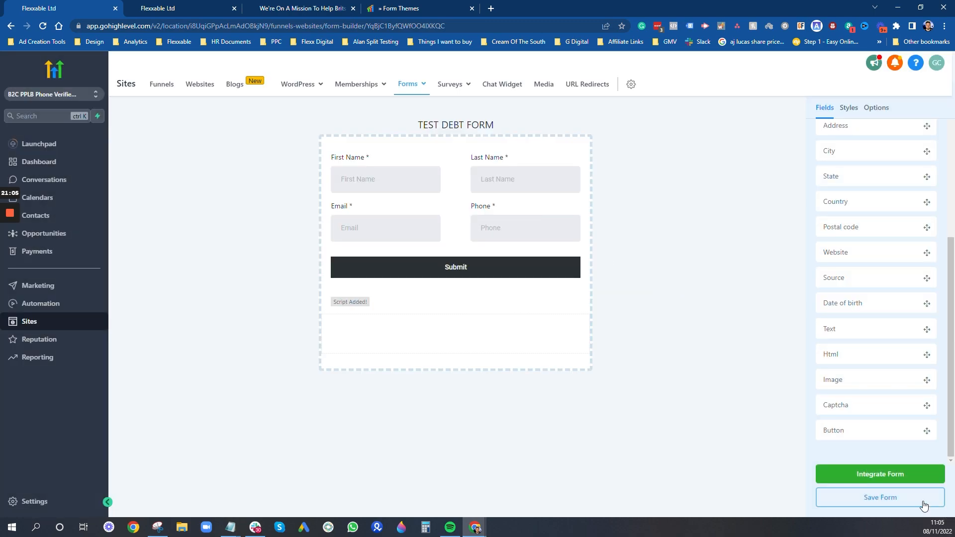
left_click(901, 498)
- Accept the script warning, reload the Results Page preview to see the themed form, then return to the builder
left_click(606, 179)
left_click(326, 5)
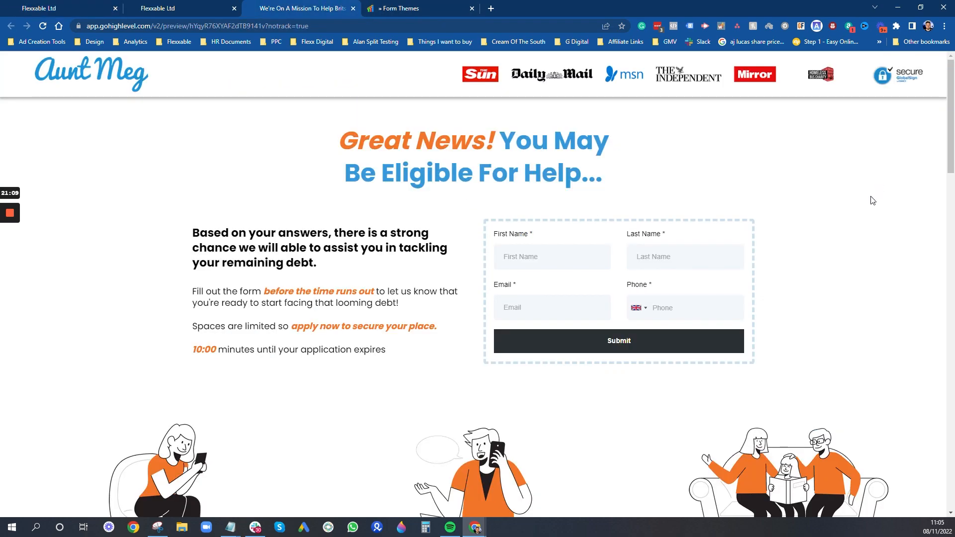
key("F5")
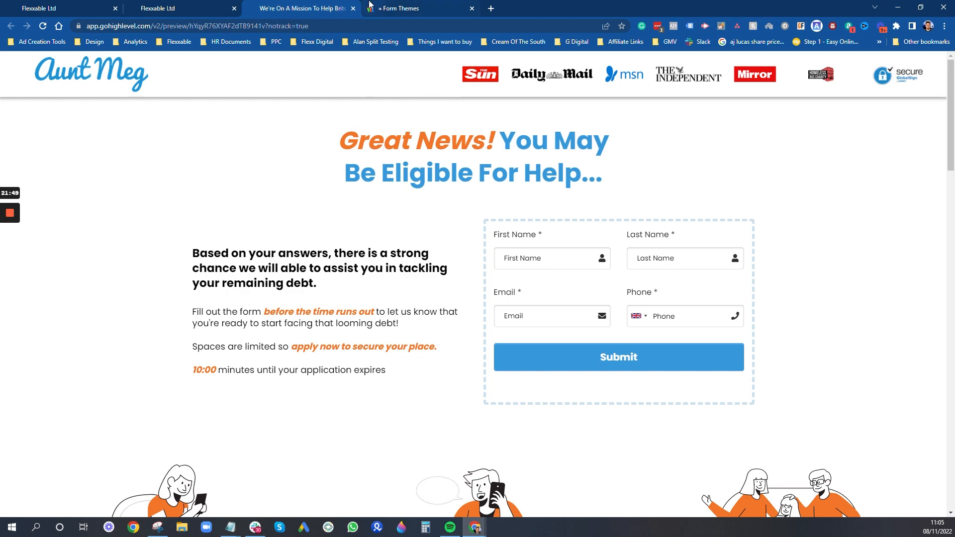
mouse_move(154, 6)
left_click(84, 4)
left_click(131, 8)
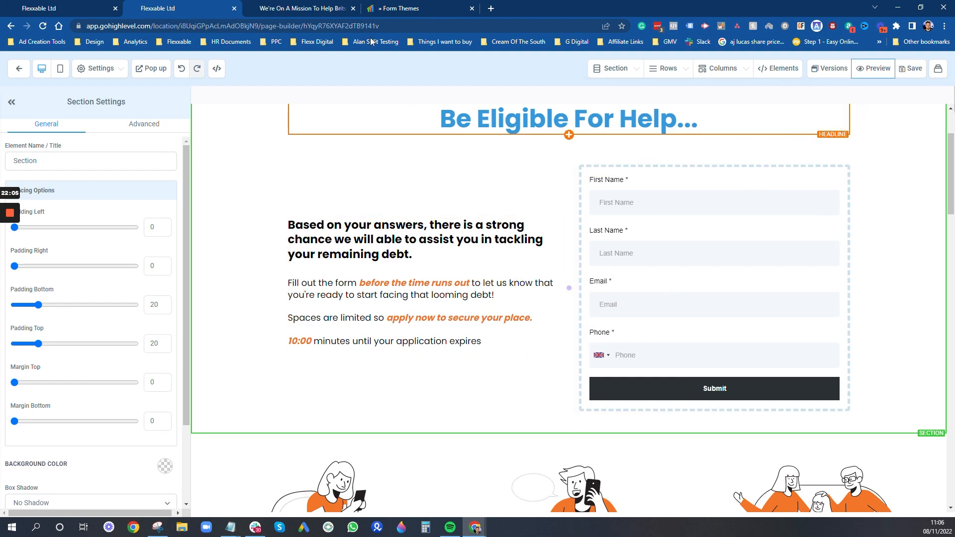
left_click(48, 7)
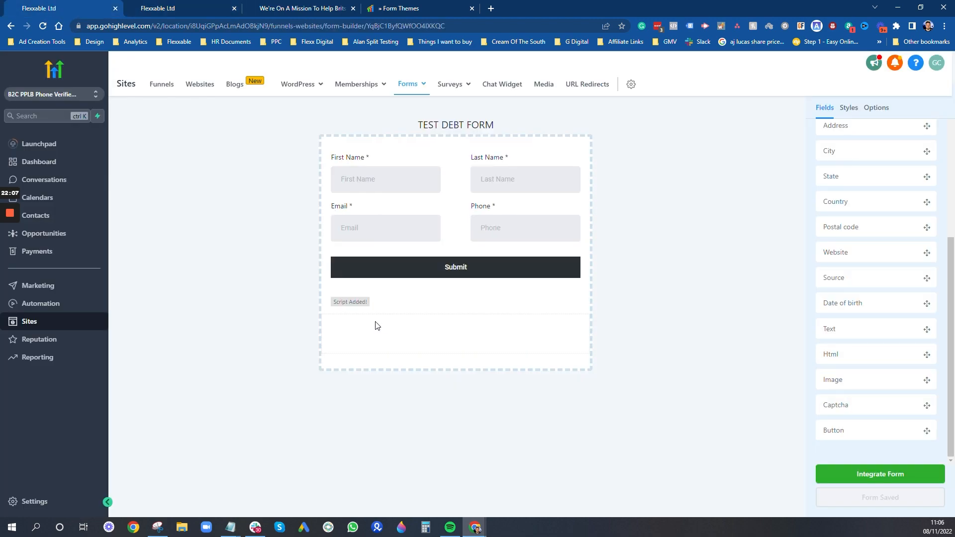
- Add the custom field 'Do you own your home?' below the script block
left_click(854, 108)
left_click(876, 107)
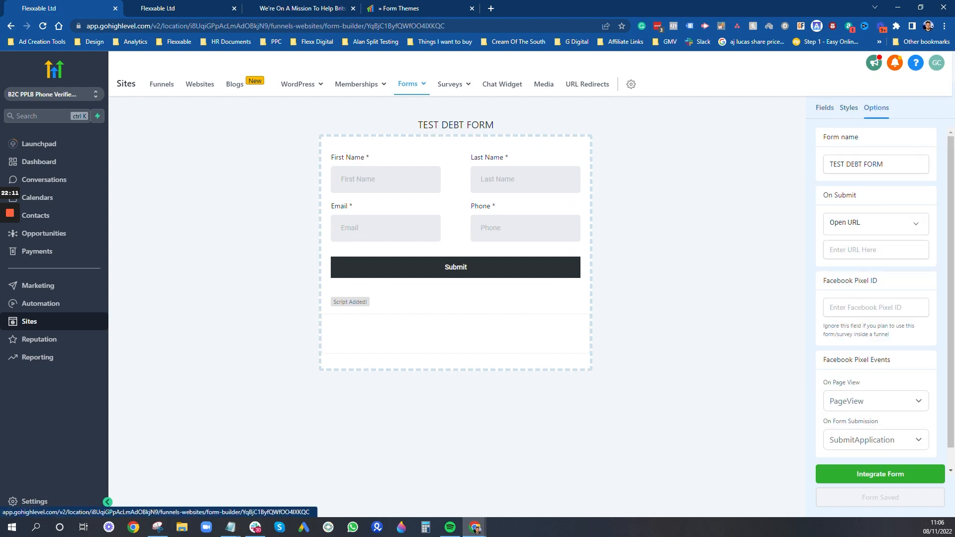
left_click(826, 108)
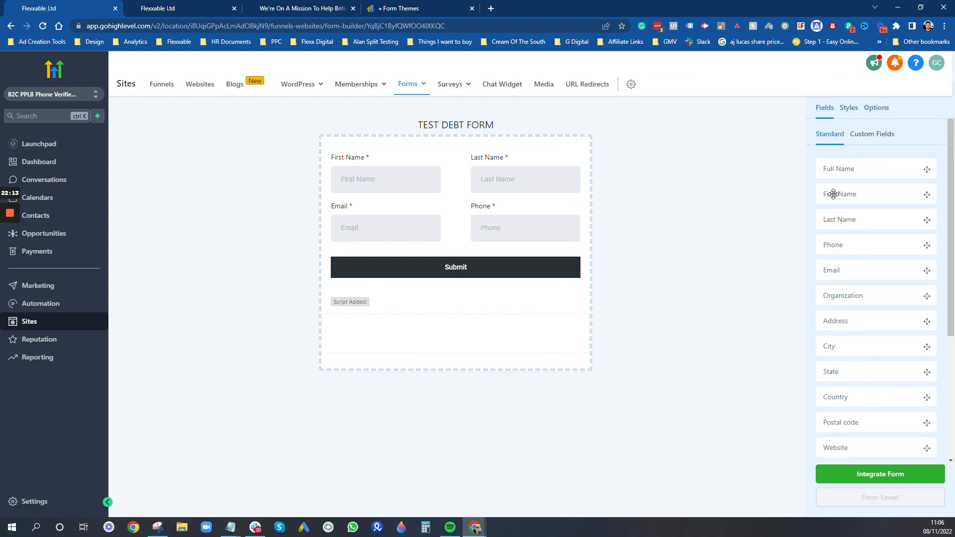
left_click(872, 135)
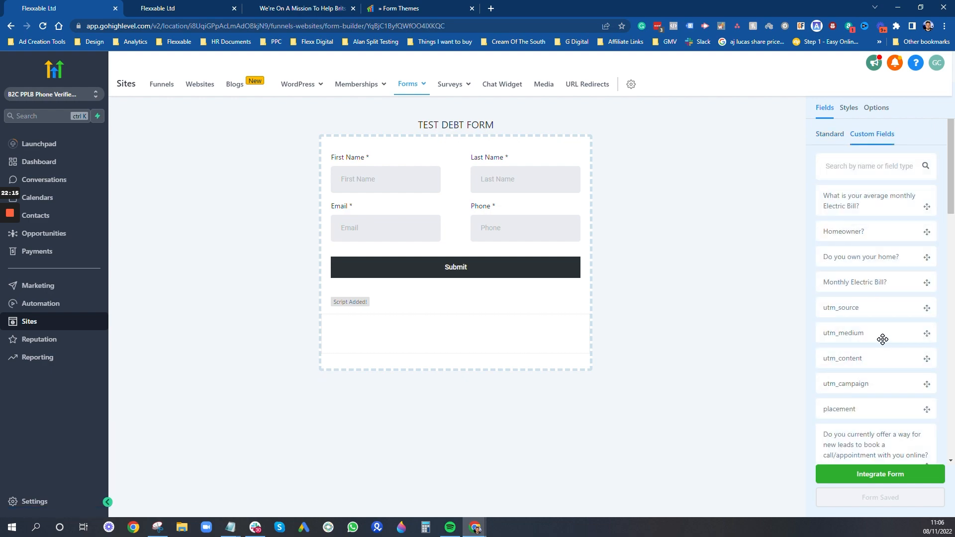
scroll(883, 339, "down", 8)
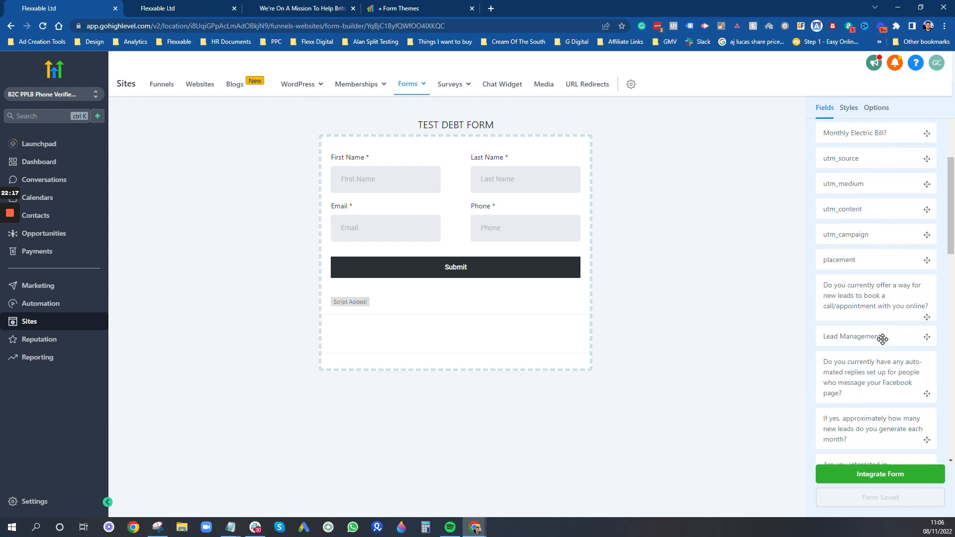
scroll(882, 339, "up", 8)
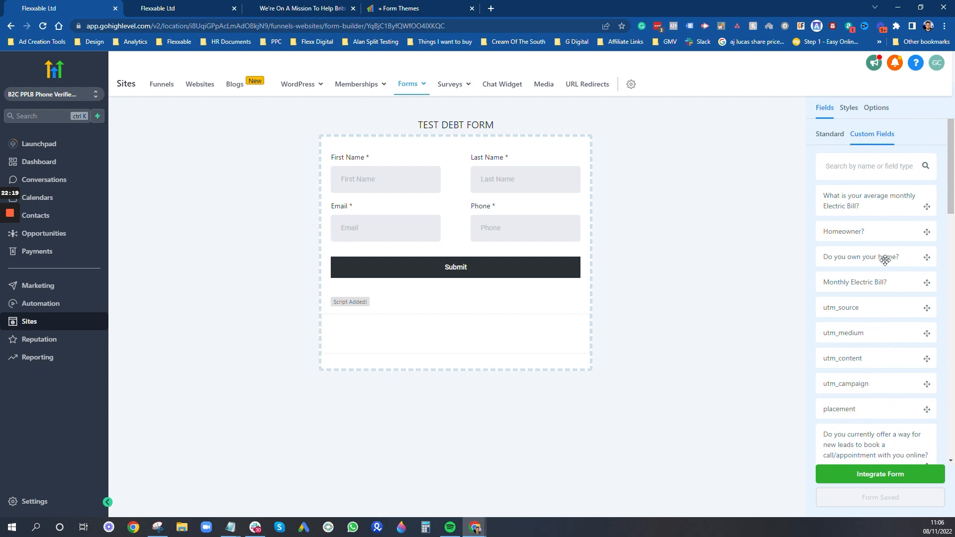
left_click_drag(885, 260, 434, 330)
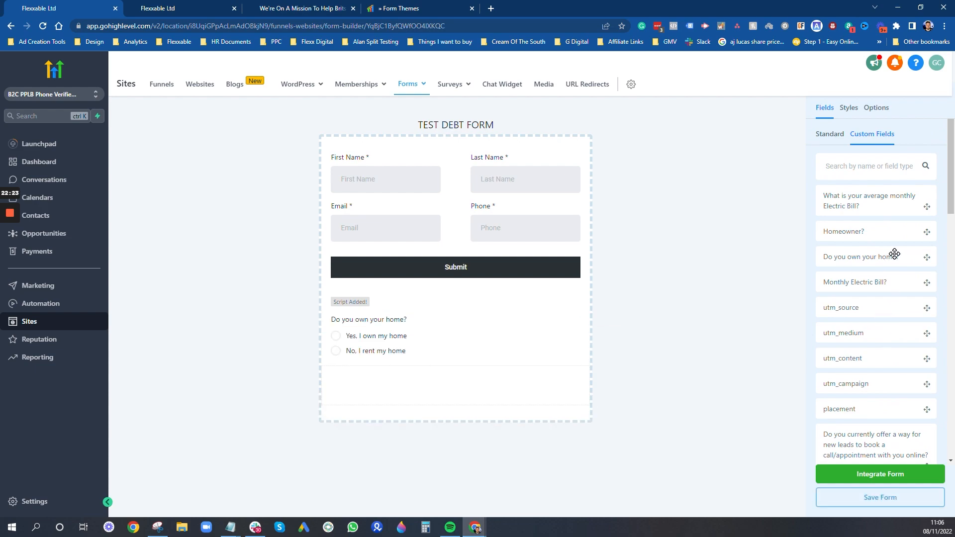
- Add Where Do You Live?, Employment Status, Council Tax Debt, other-debts and debts-owed questions
scroll(895, 254, "down", 12)
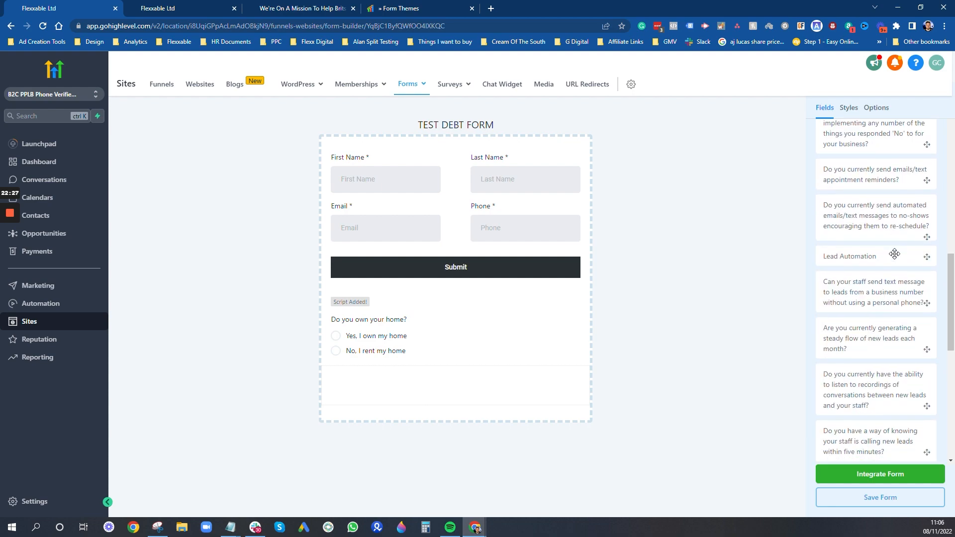
scroll(895, 254, "down", 2)
left_click_drag(894, 233, 551, 307)
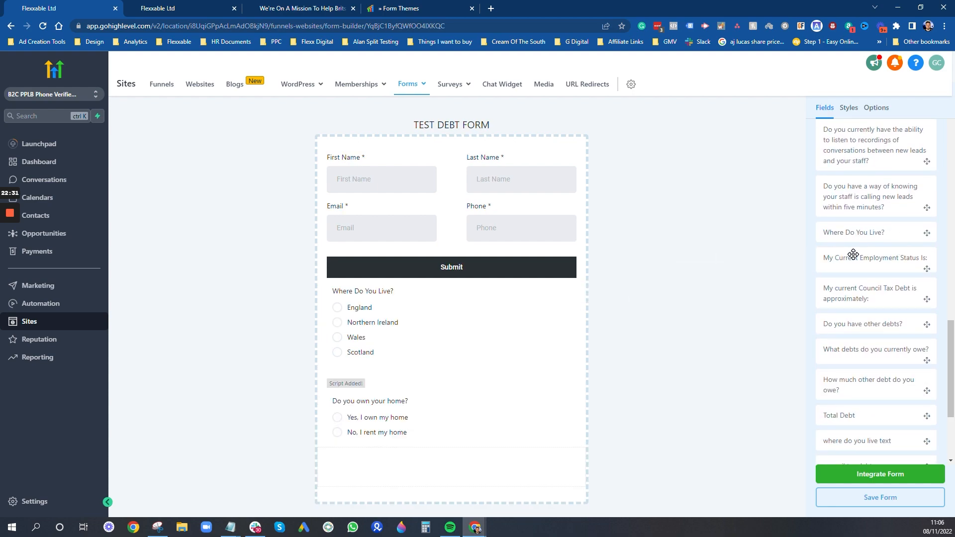
left_click_drag(853, 254, 453, 377)
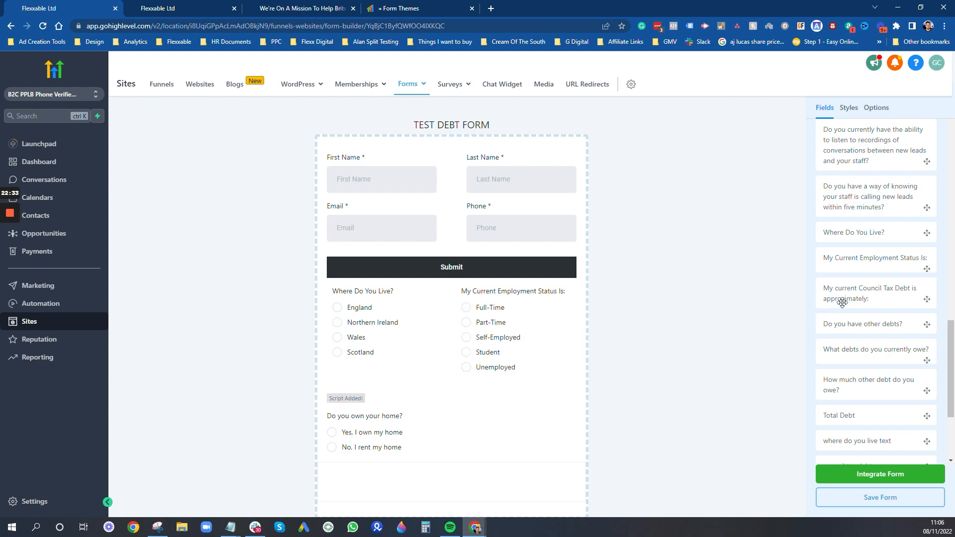
left_click_drag(872, 286, 485, 396)
left_click_drag(852, 326, 515, 449)
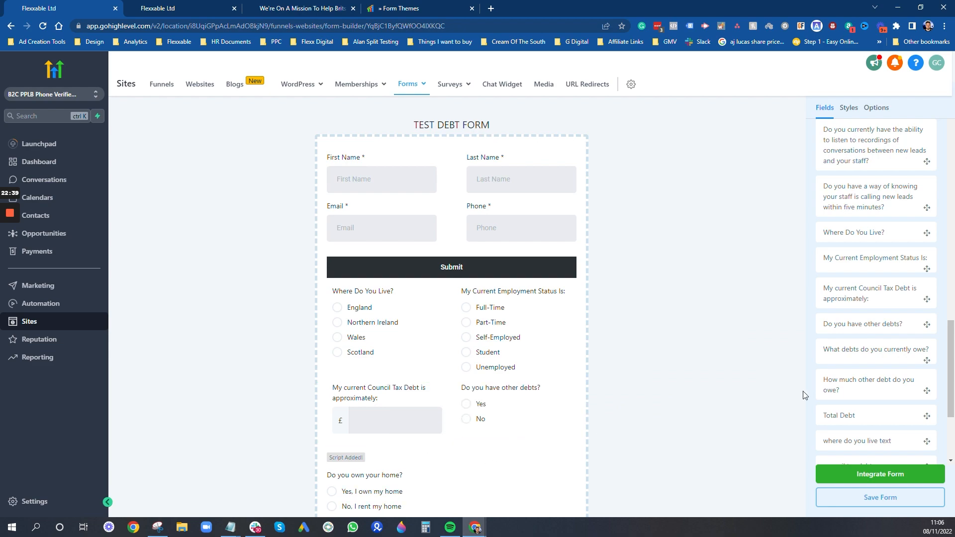
left_click_drag(881, 349, 446, 459)
- Place 'How much other debt do you owe?' beside the debts-owed question
scroll(870, 350, "down", 1)
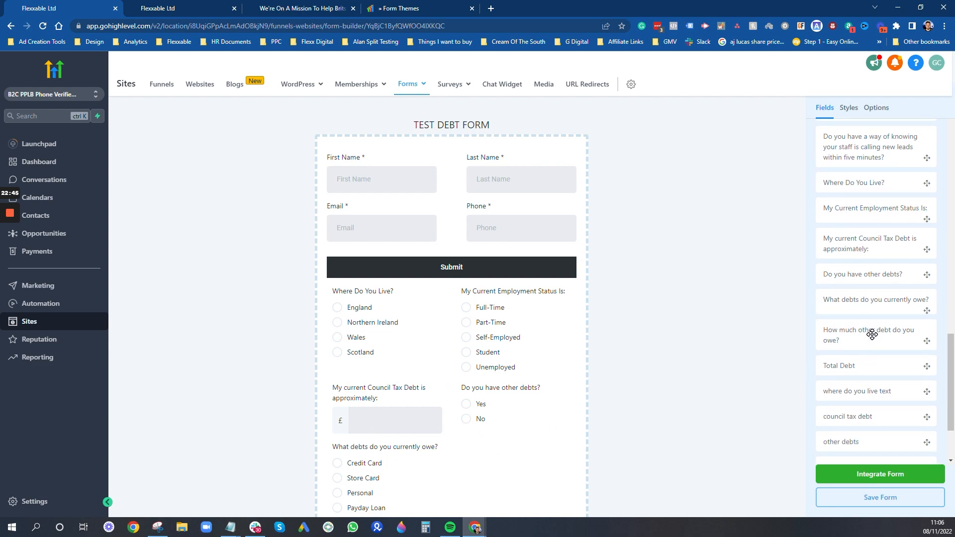
scroll(599, 399, "down", 4)
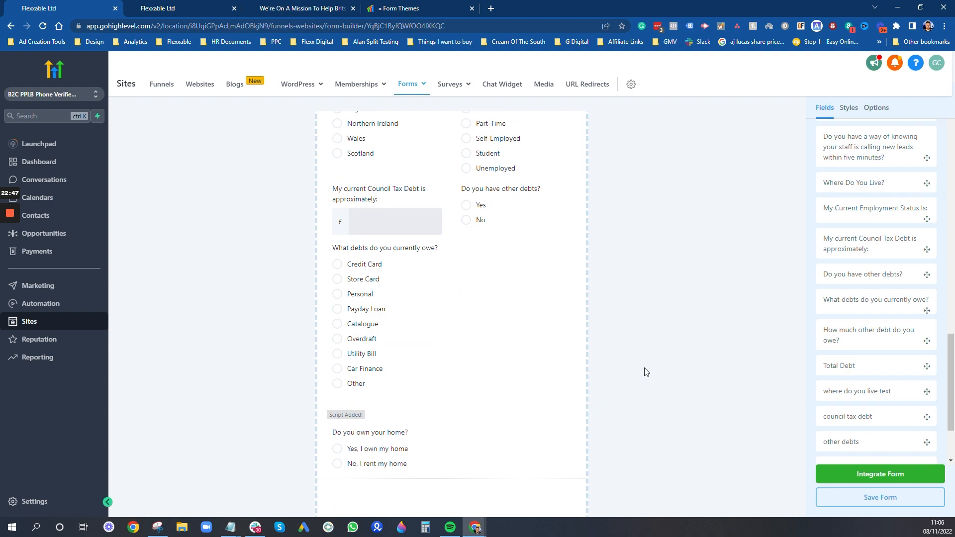
left_click_drag(874, 329, 464, 413)
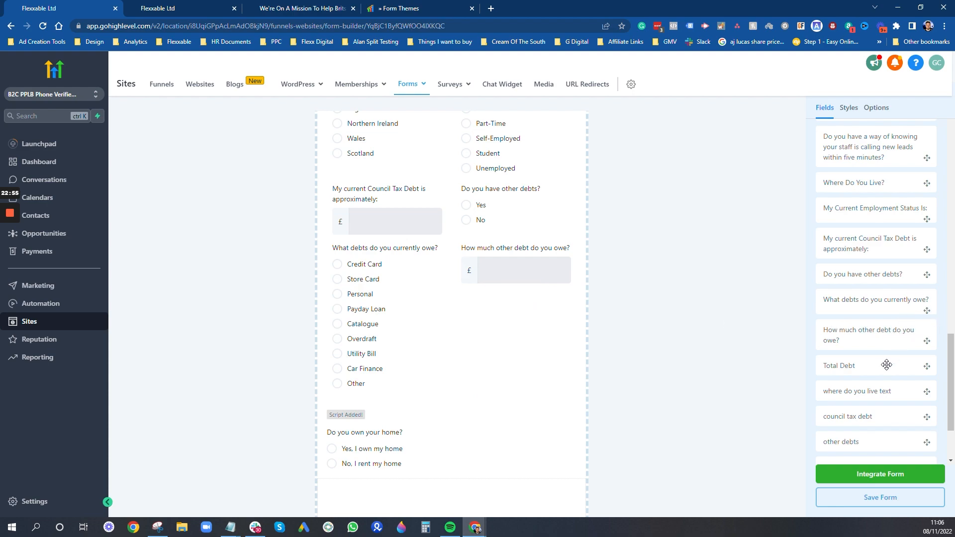
mouse_move(885, 365)
left_mouse_down()
mouse_move(831, 386)
mouse_move(880, 368)
left_mouse_up()
scroll(471, 194, "up", 3)
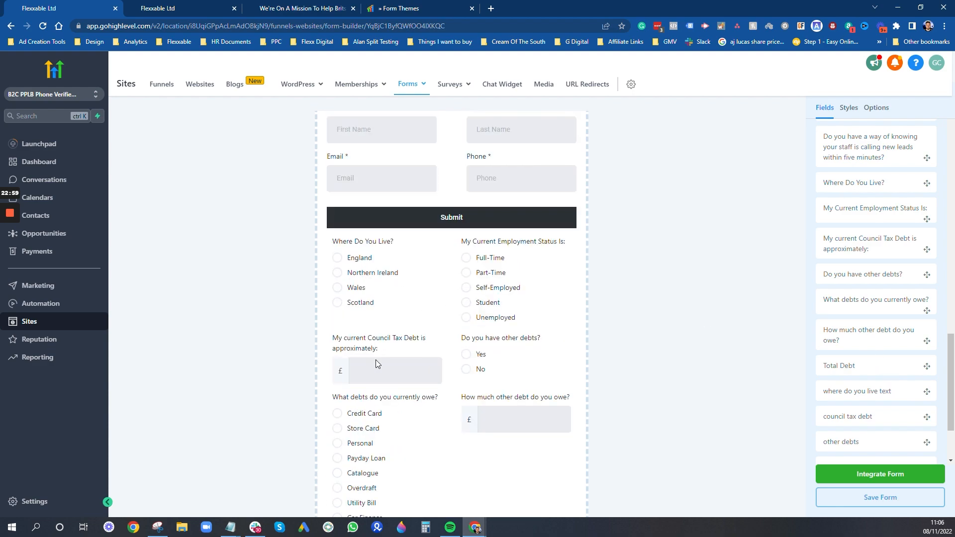
scroll(503, 416, "down", 3)
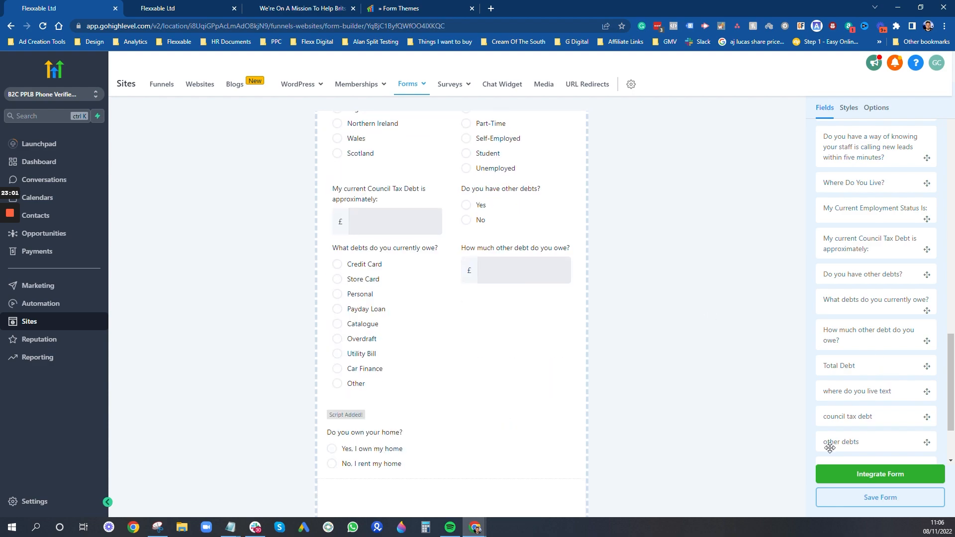
- Save the form past the script warning, then drag the 'Script Added!' block up under Submit
left_click(876, 497)
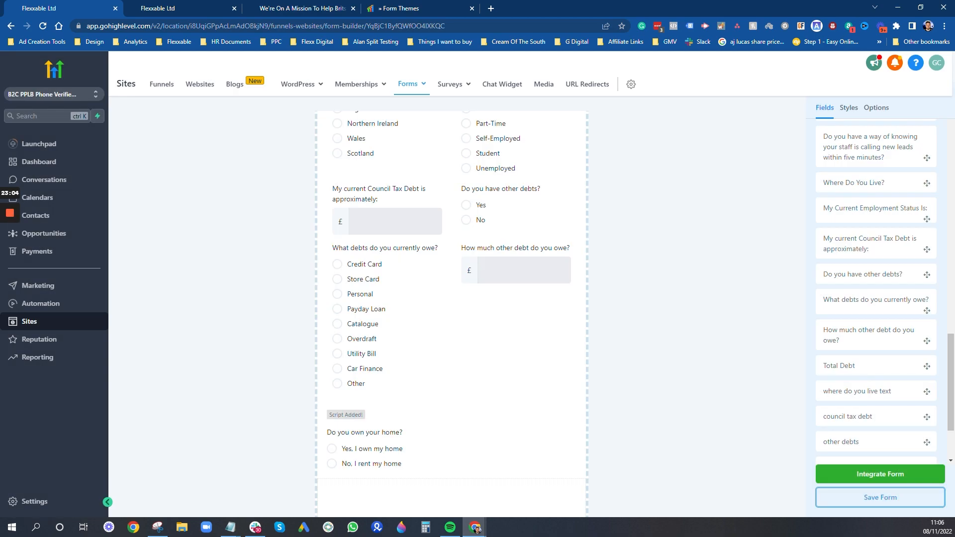
left_click(612, 180)
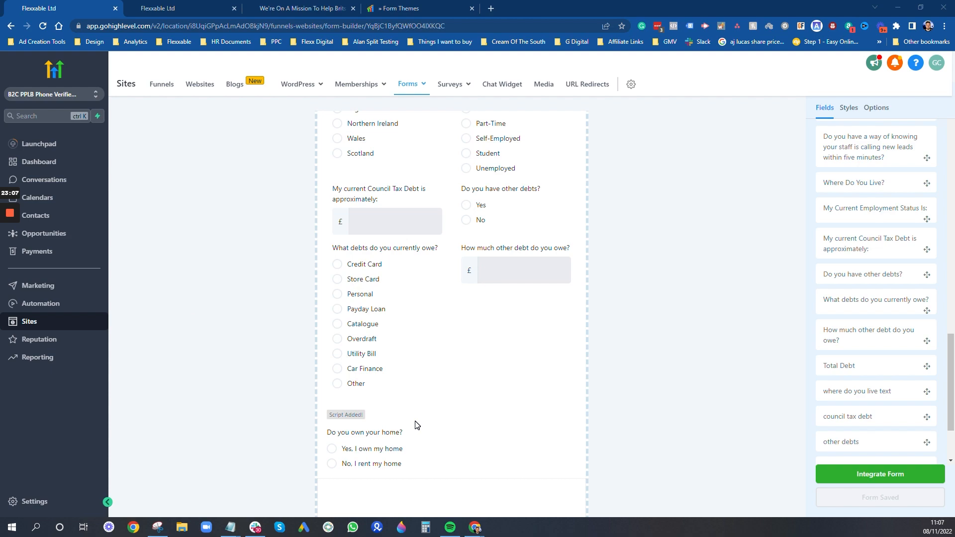
scroll(460, 408, "up", 4)
scroll(453, 400, "down", 5)
left_click(417, 370)
left_click_drag(407, 368, 458, 298)
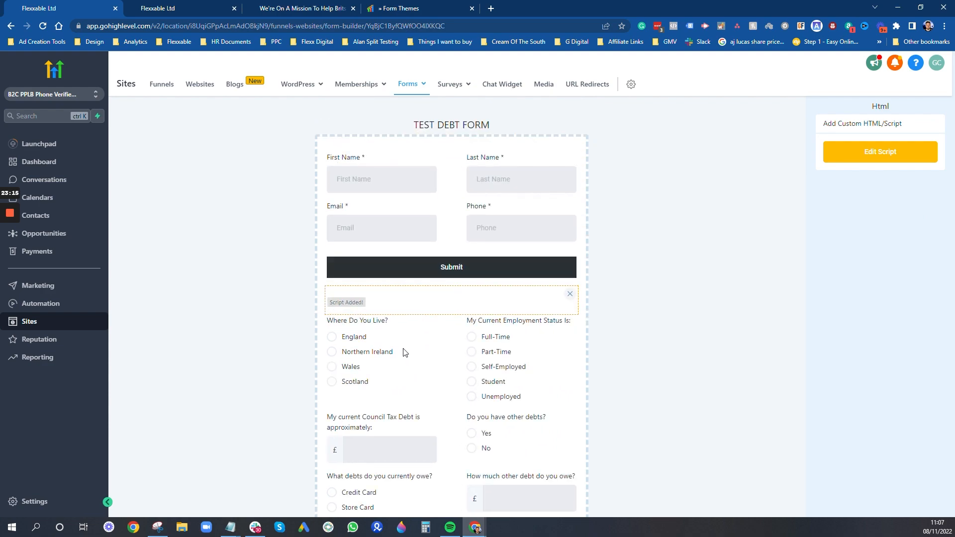
scroll(476, 395, "down", 4)
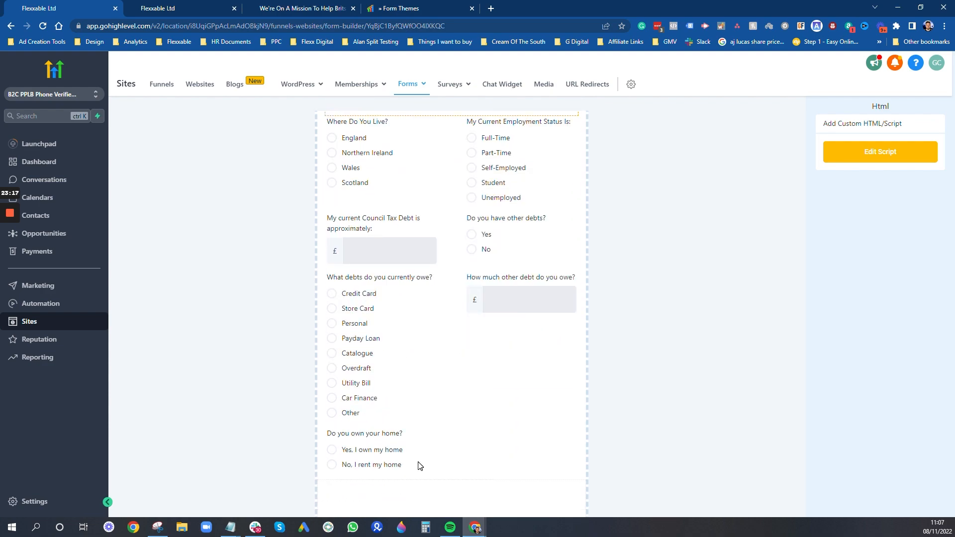
- Make the debts-owed, other-debt amount and Council Tax Debt questions hidden fields
left_click(401, 454)
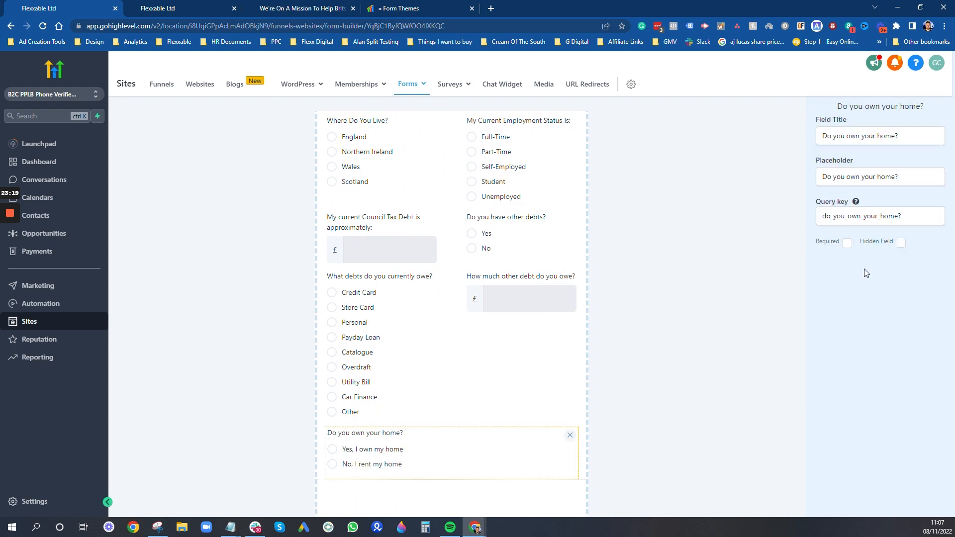
left_click(367, 374)
left_click(901, 243)
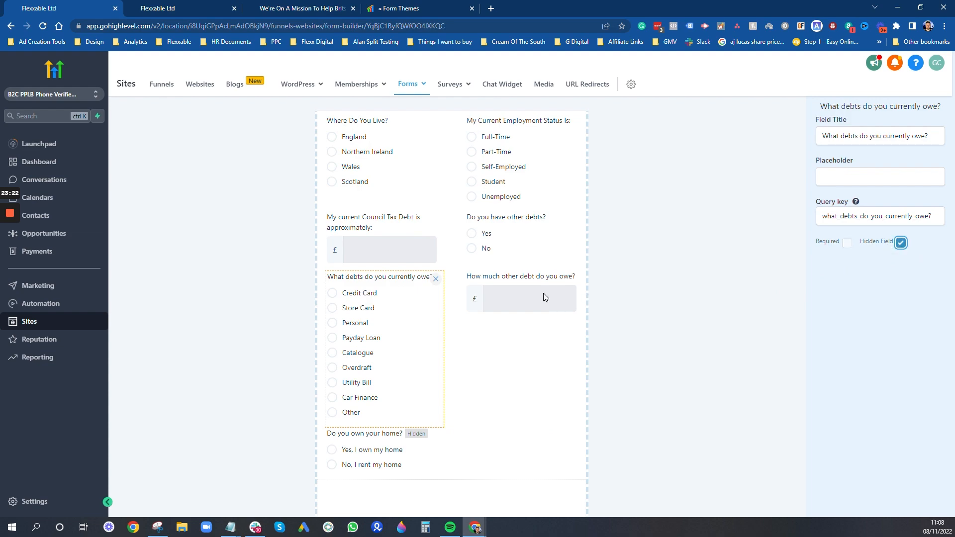
left_click(543, 297)
left_click(901, 243)
left_click(378, 243)
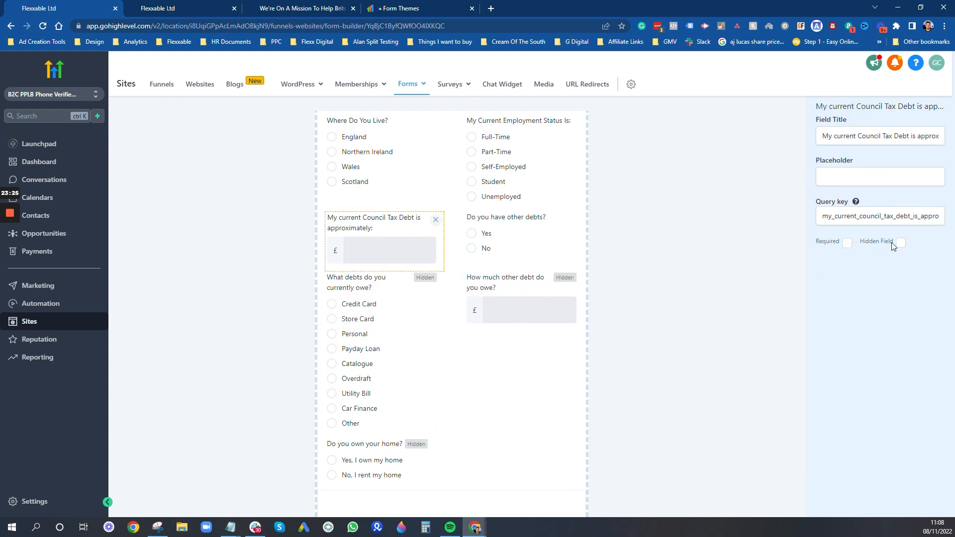
left_click(901, 243)
- Make the other-debts, Employment Status and Where Do You Live? questions hidden fields
left_click(548, 246)
left_click(901, 243)
left_click(510, 181)
left_click(901, 243)
left_click(383, 149)
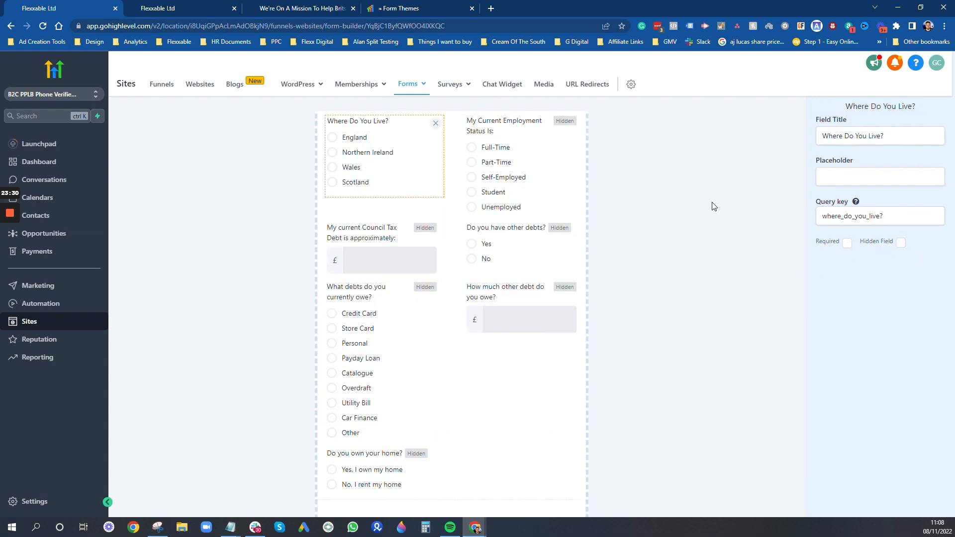
left_click(901, 243)
scroll(748, 284, "down", 3)
left_click(749, 284)
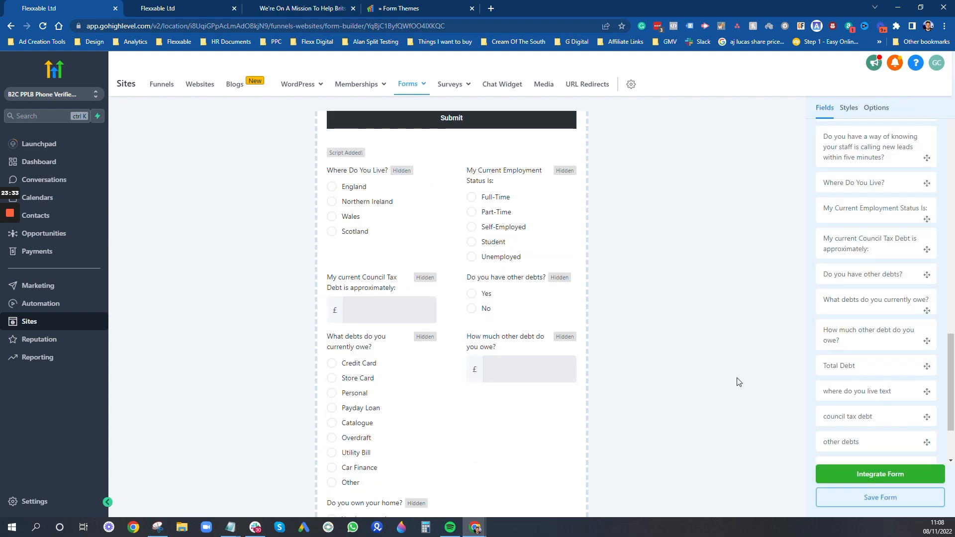
- Save the form past the script warning and switch to the Results Page preview
left_click(861, 499)
left_click(616, 179)
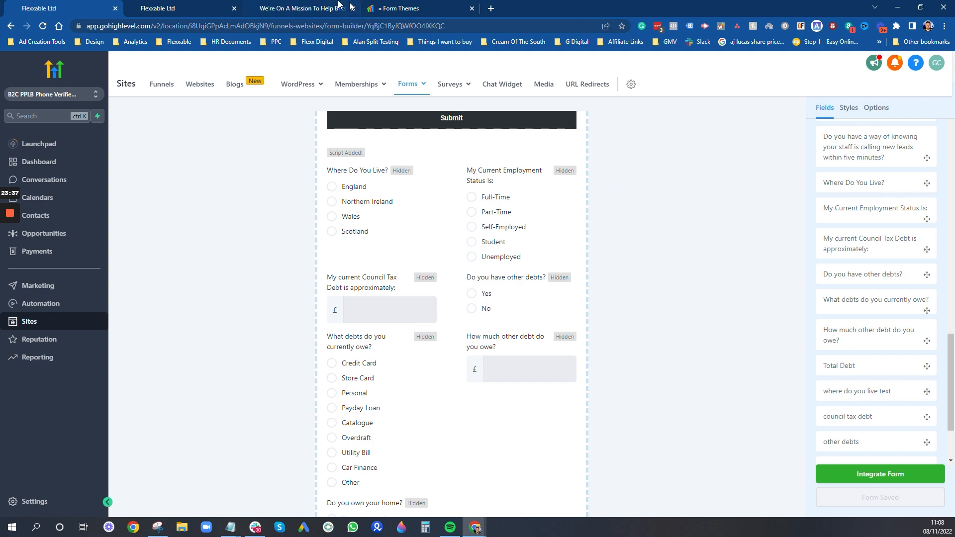
left_click(316, 8)
- Reload the results-page preview to confirm the embedded form, then exit the page editor
key("F5")
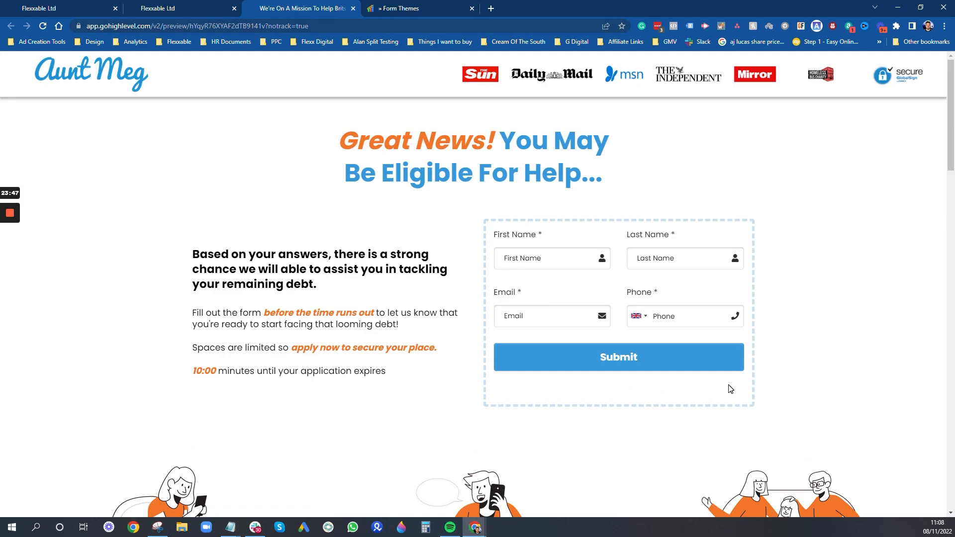
left_click(175, 6)
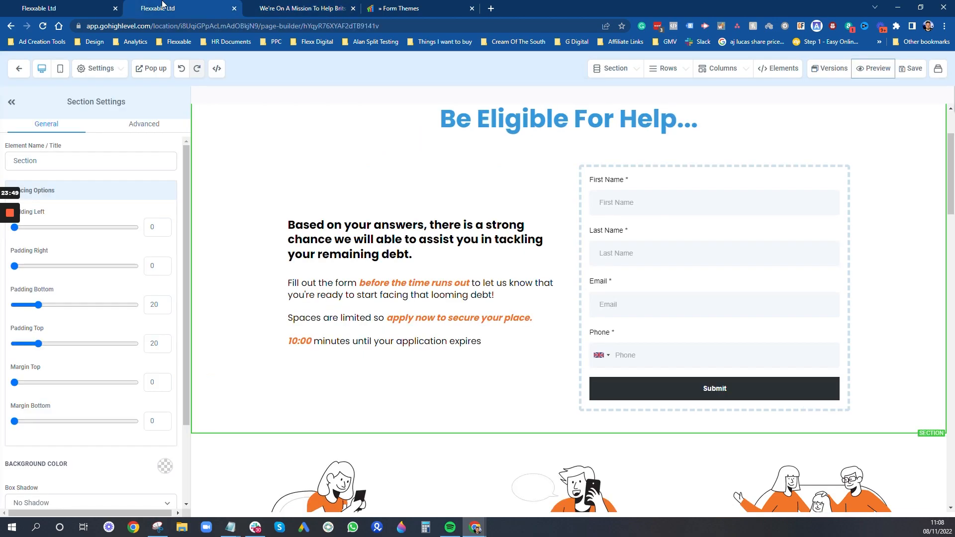
left_click(86, 5)
left_click(174, 6)
left_click(20, 72)
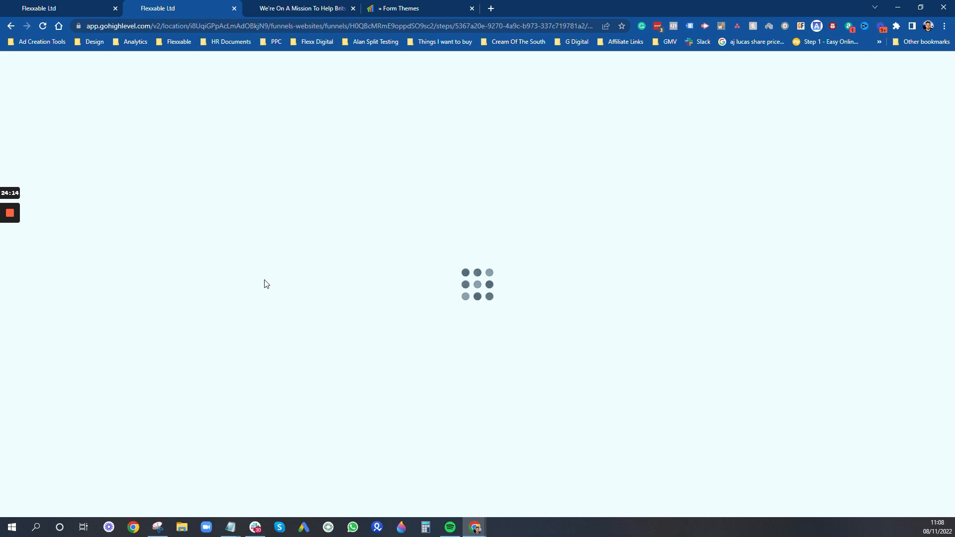
- Open the funnel's Thank You Page step in the page editor using Edit Page
left_click(884, 106)
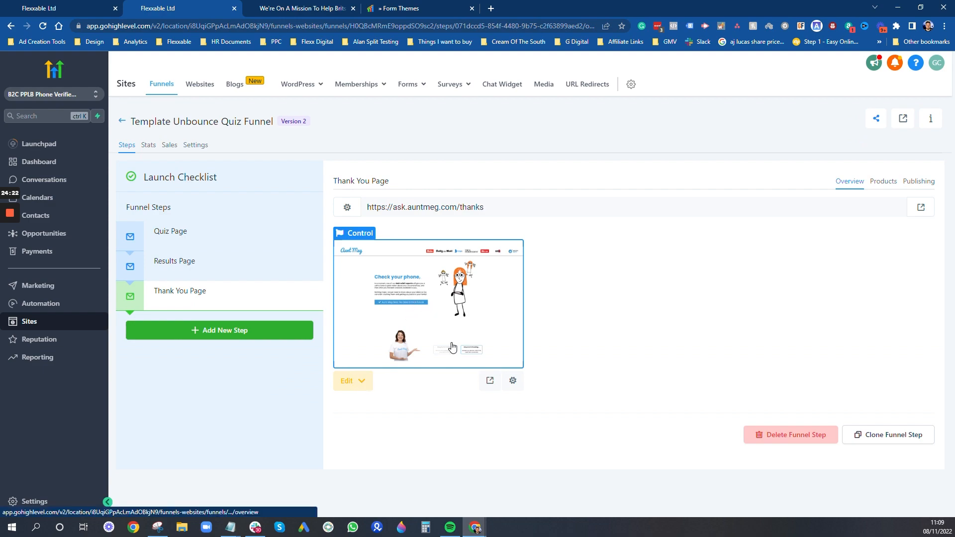
left_click(362, 381)
left_click(380, 404)
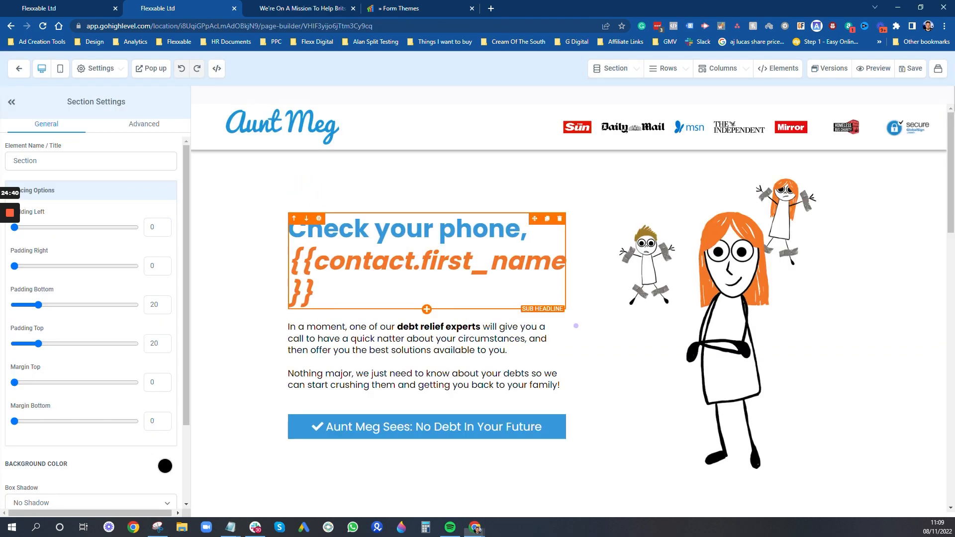
- Correct the braces in the 'Check your phone, {{contact.first_name}}' headline, save, and exit the editor
left_click(313, 265)
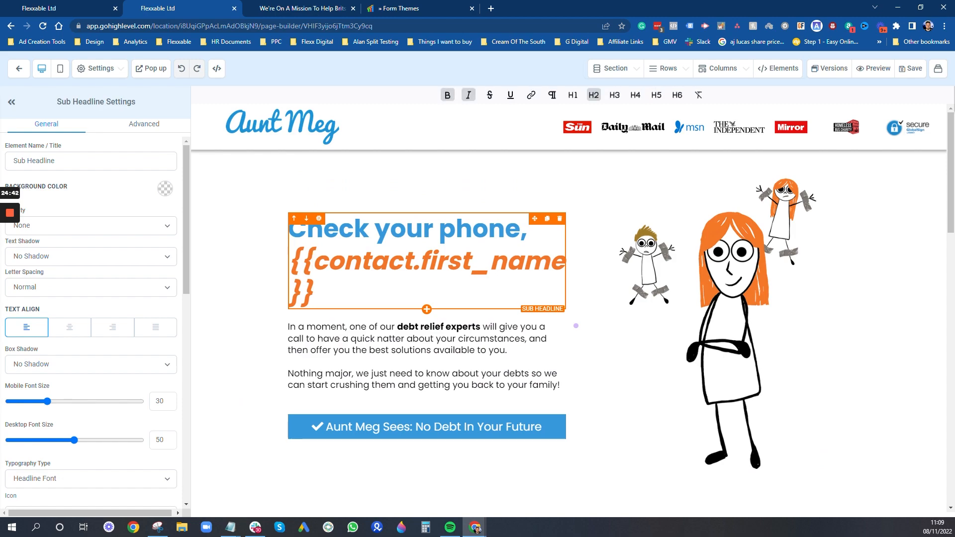
key("BackSpace")
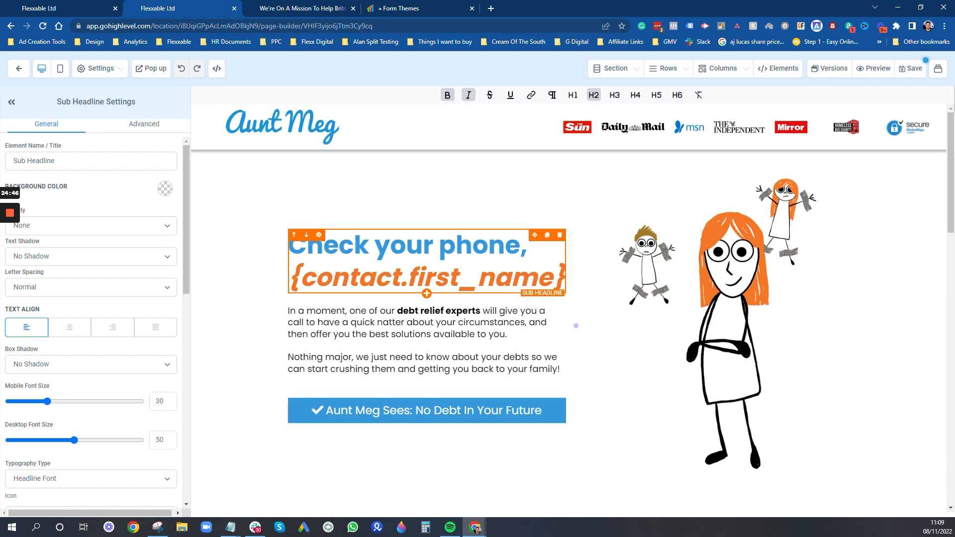
type("}")
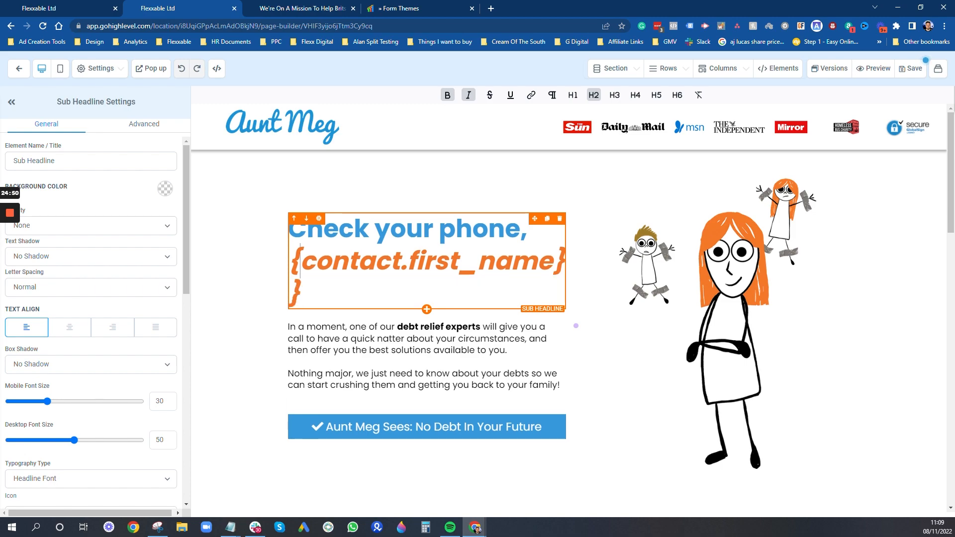
type("{")
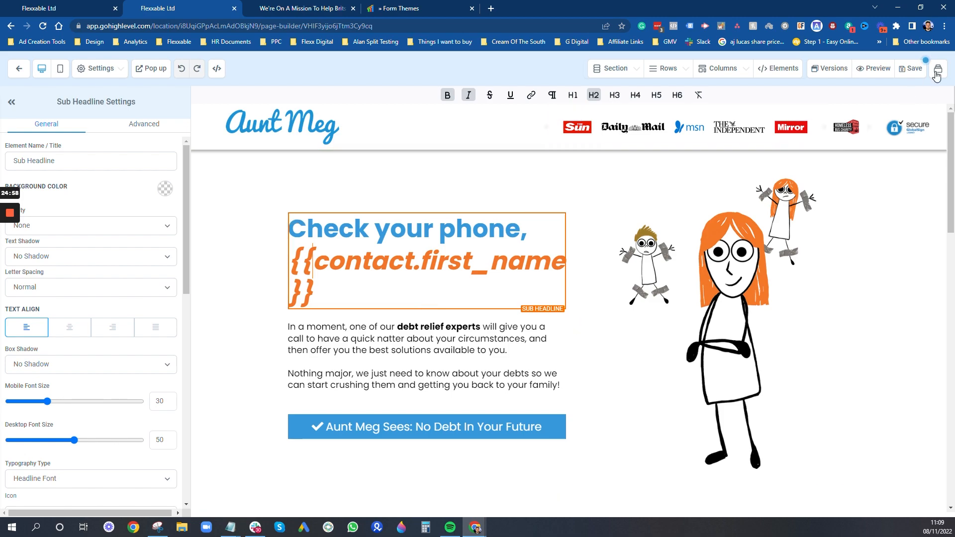
left_click(914, 69)
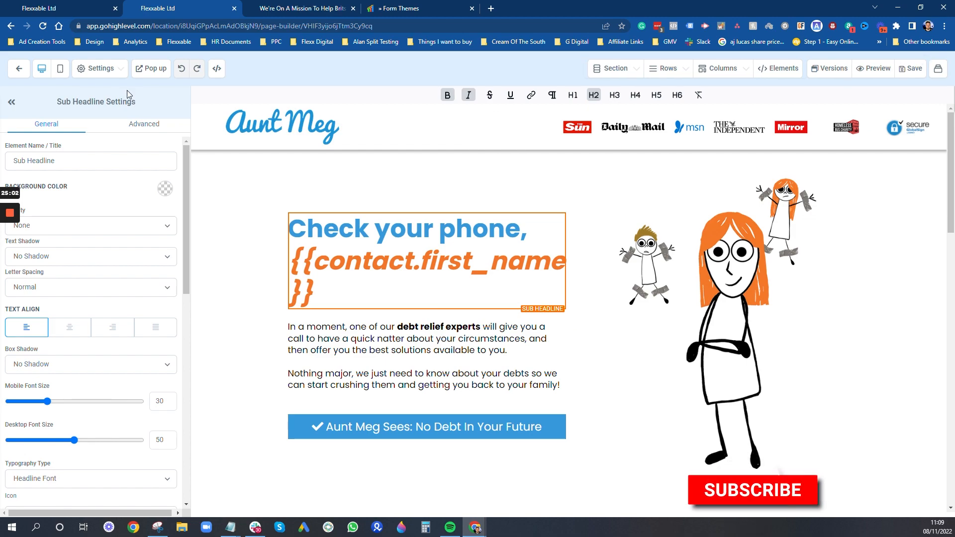
left_click(19, 69)
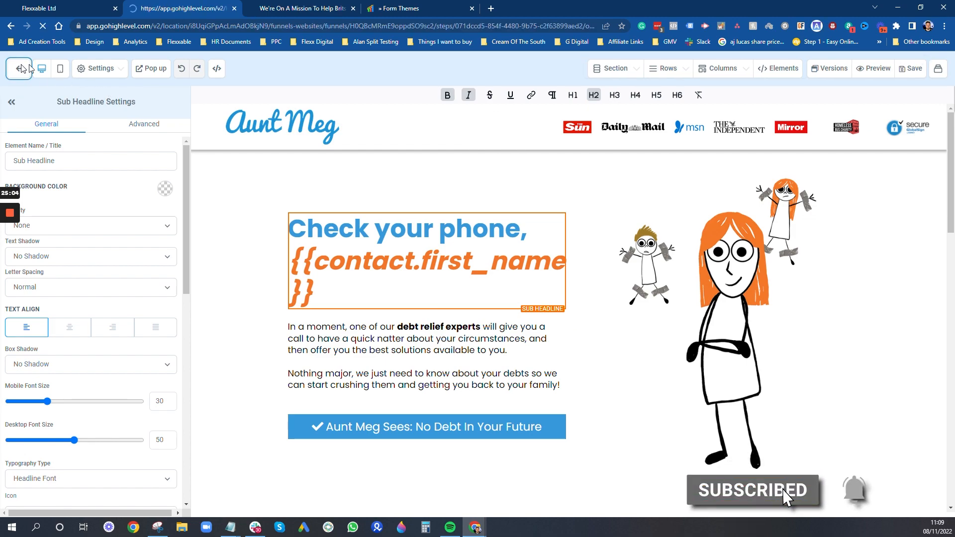
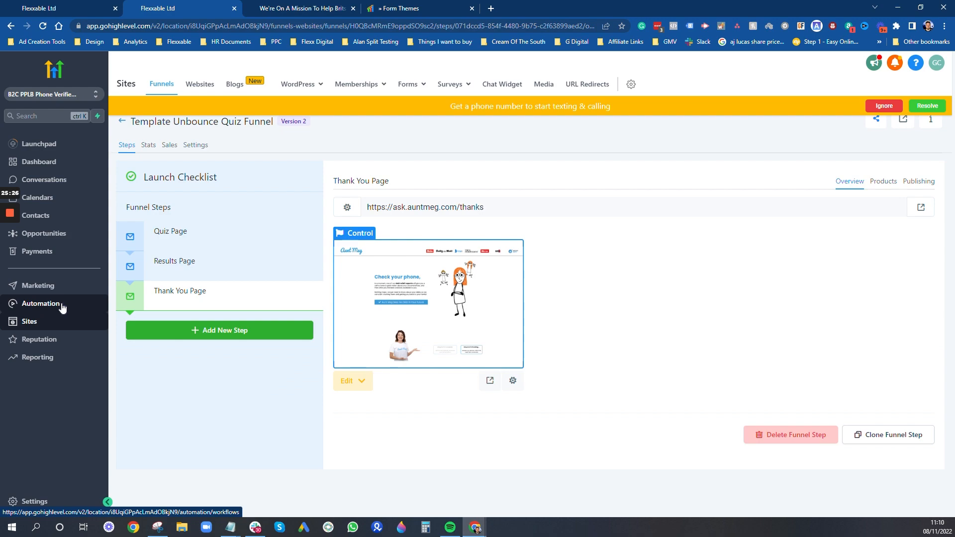
- In Automation, dismiss the phone-number banner and open the Survey Segmentation workflow from the list
left_click(61, 304)
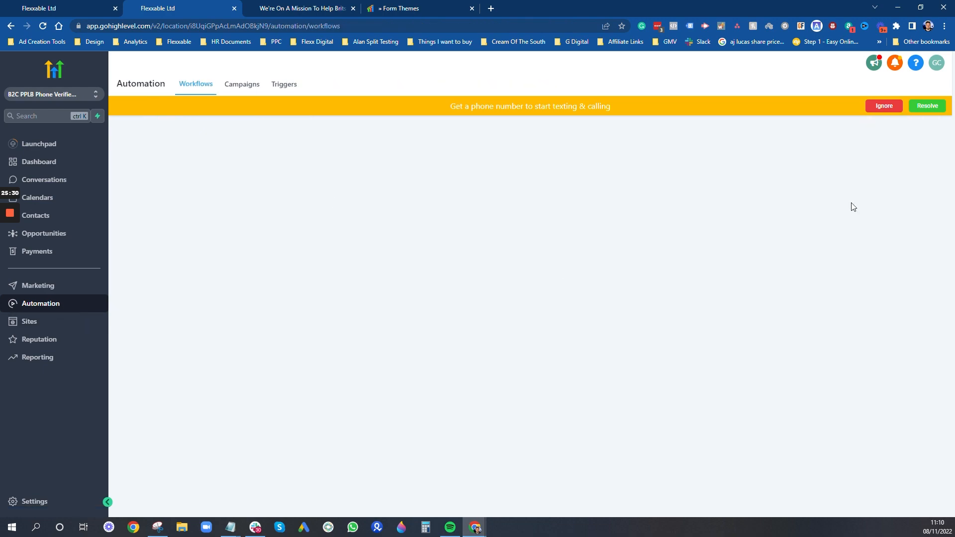
left_click(884, 105)
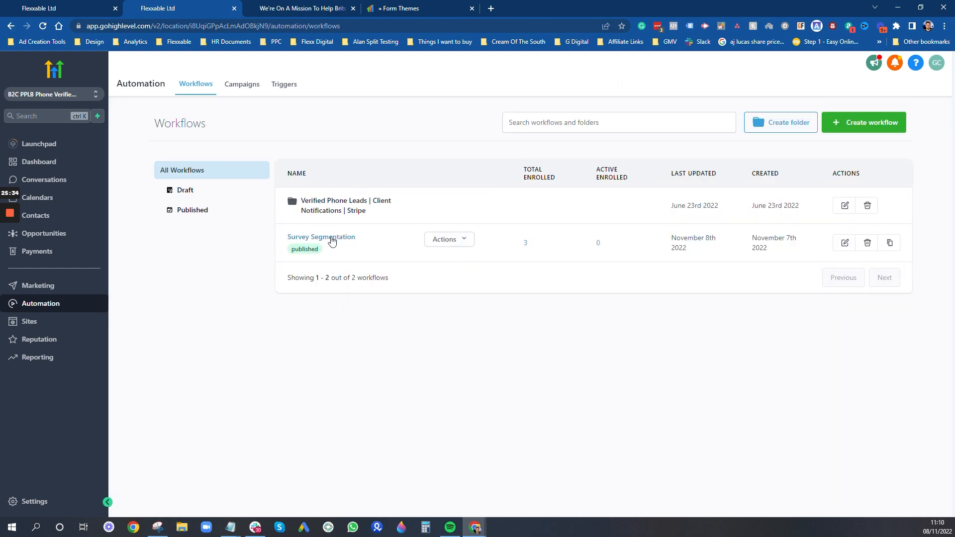
left_click(843, 122)
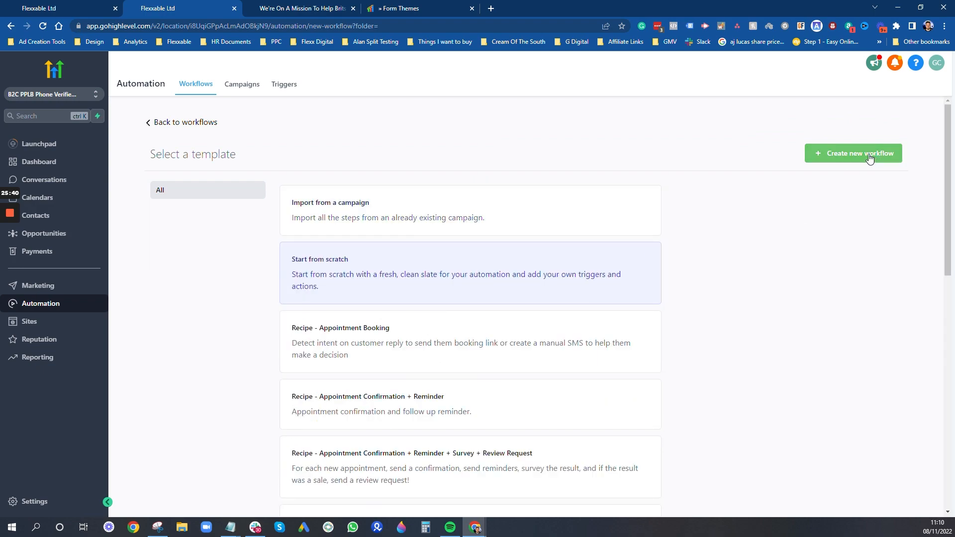
left_click(199, 84)
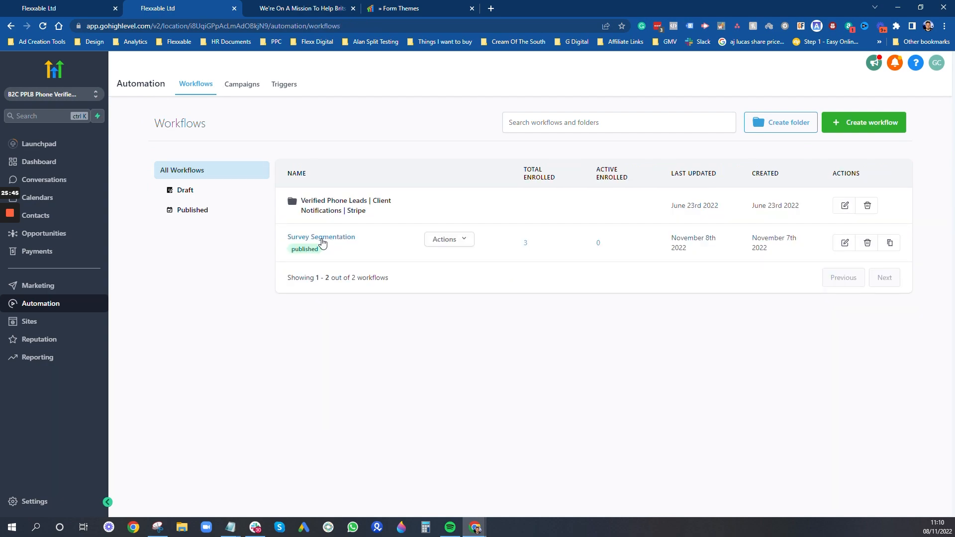
left_click(323, 237)
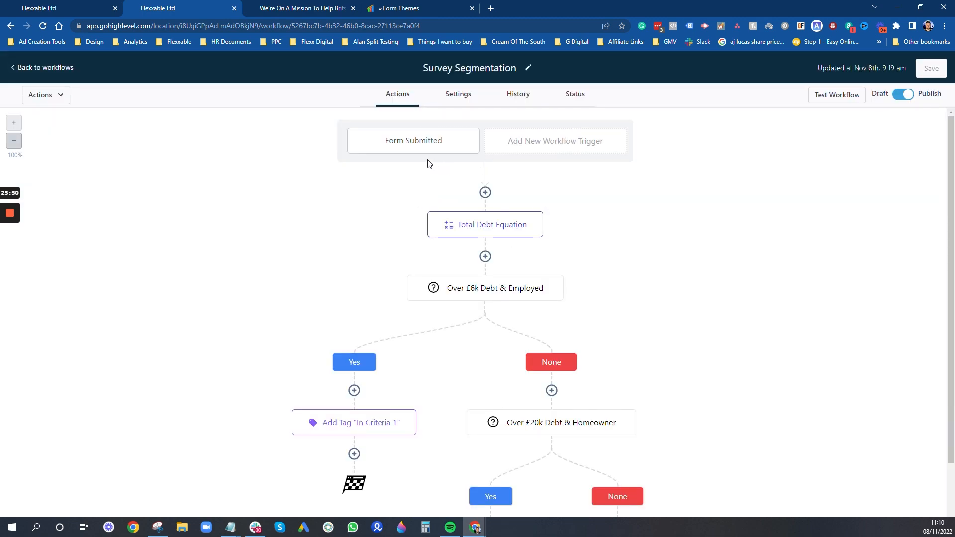
- Switch the Form Submitted trigger's 'Form is' filter from Test Form to TEST DEBT FORM and save it
left_click(419, 145)
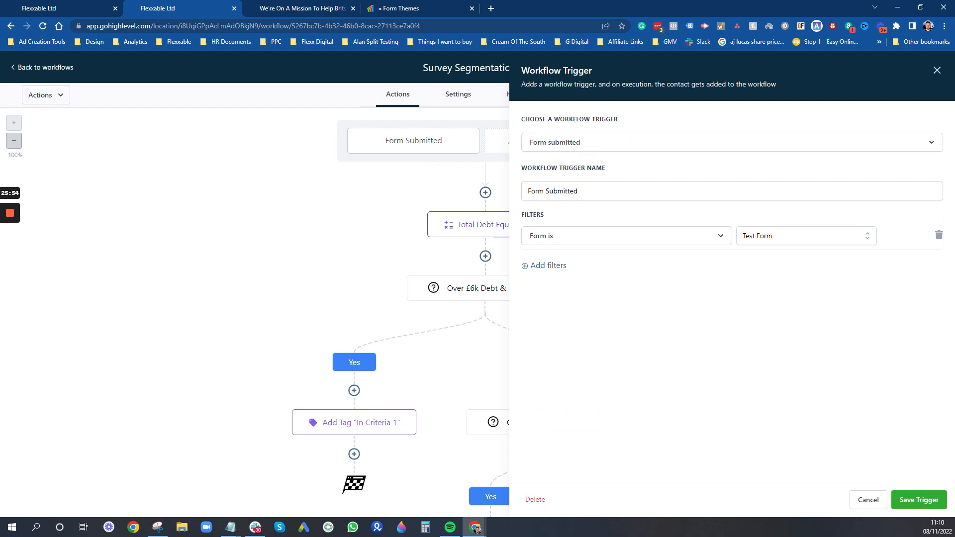
left_click(843, 245)
left_click(843, 245)
left_click(839, 239)
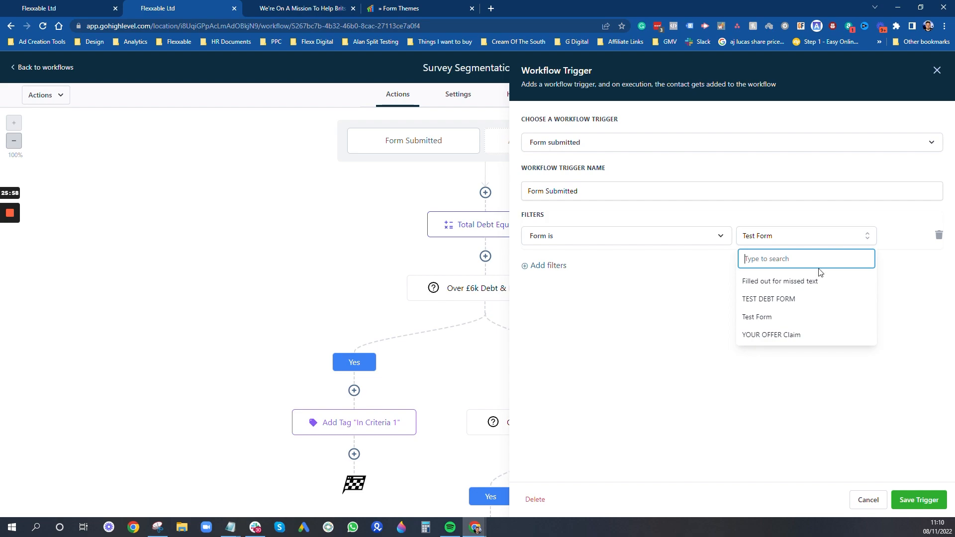
left_click(790, 299)
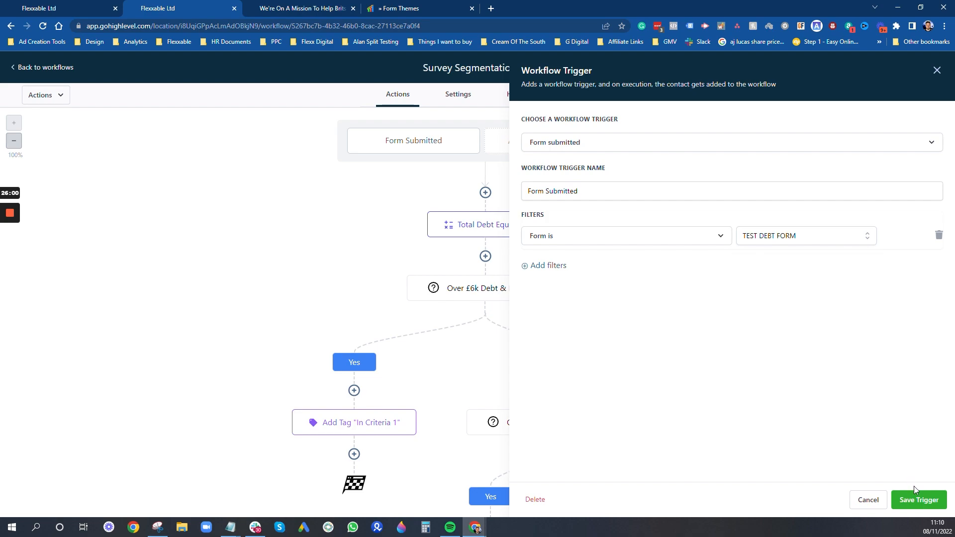
left_click(918, 499)
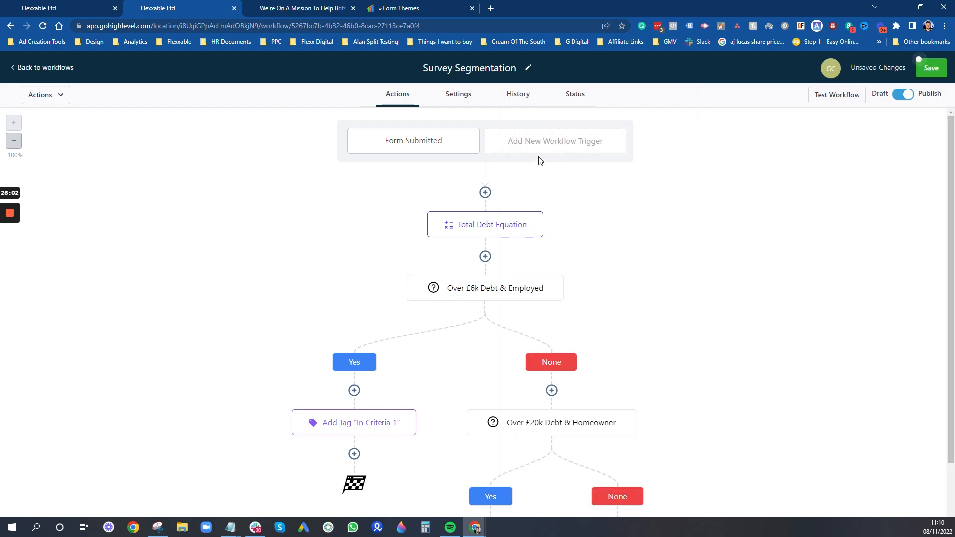
- Inspect the Total Debt Equation, then cancel an attempted new action above it
left_click(469, 227)
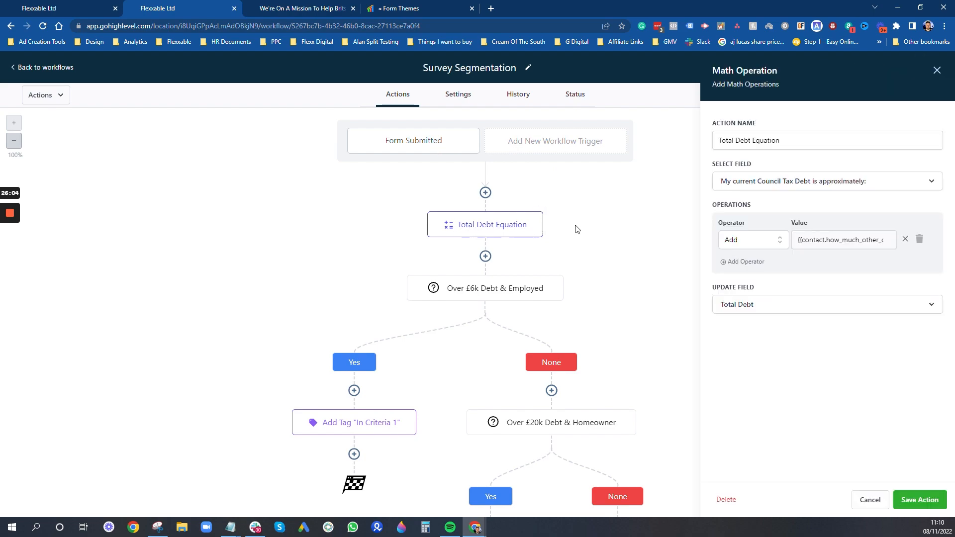
left_click(937, 70)
left_click(485, 192)
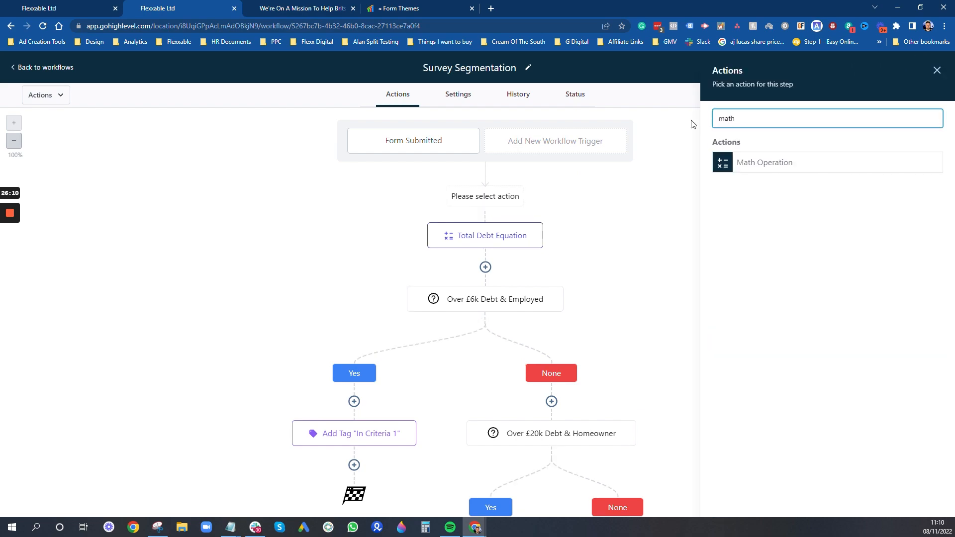
left_click(608, 219)
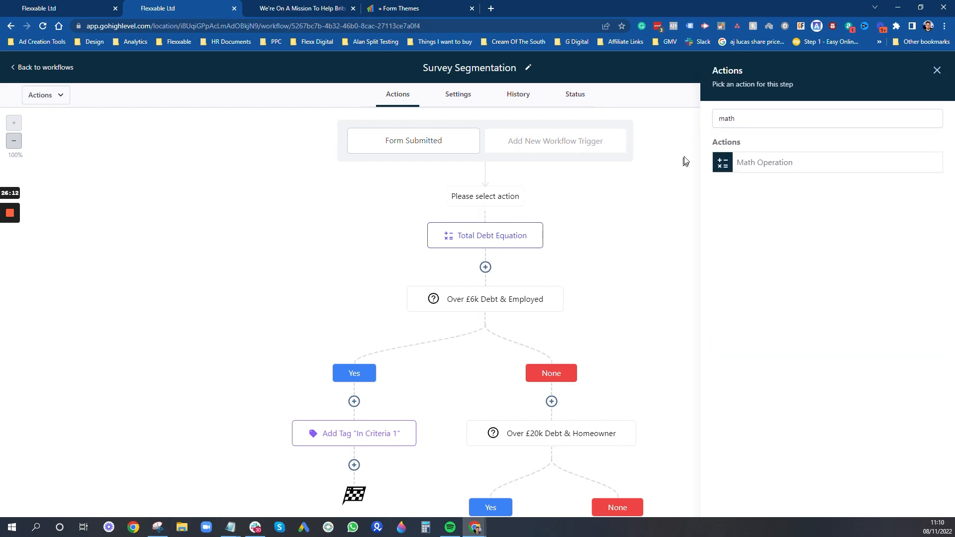
left_click(937, 71)
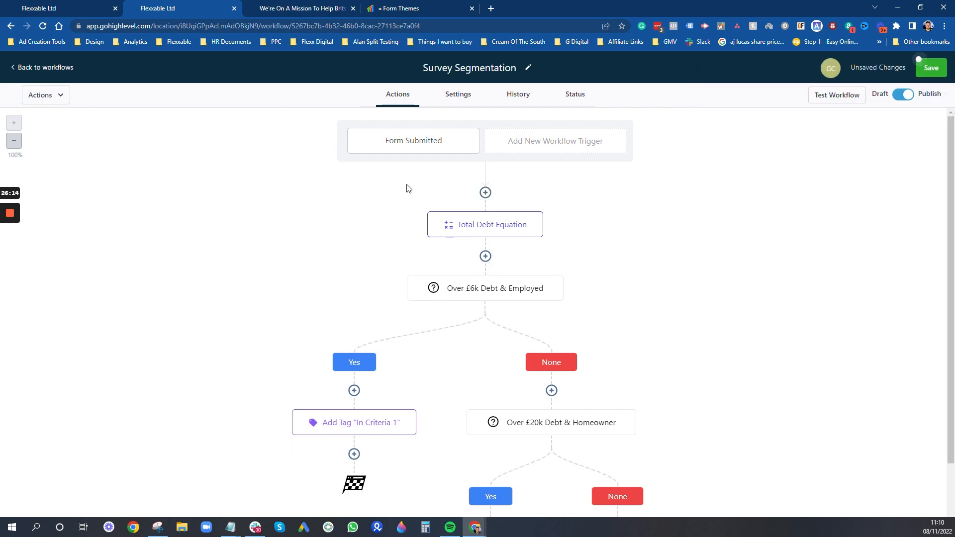
- Replace the equation's value with the How Much Other Debt Do You Owe? custom field and save
left_click(488, 225)
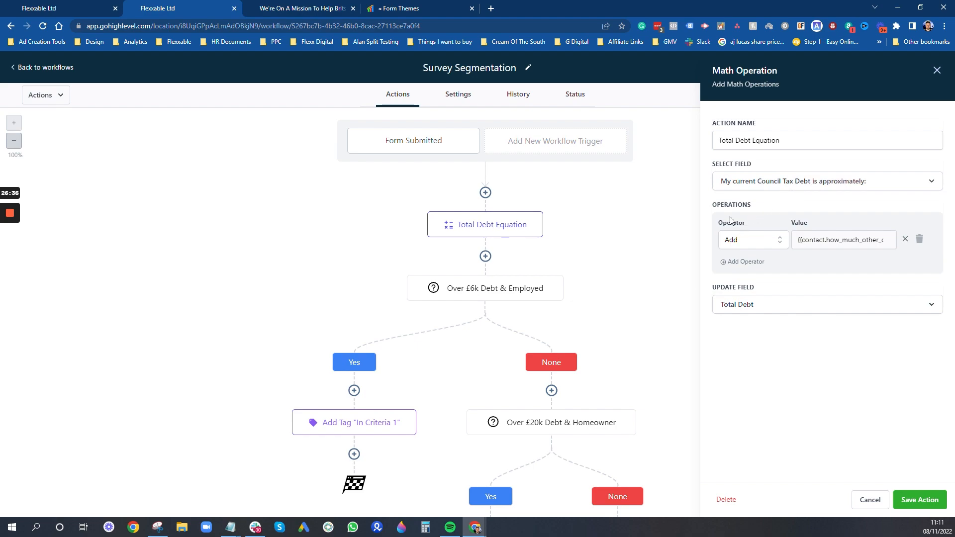
left_click(906, 240)
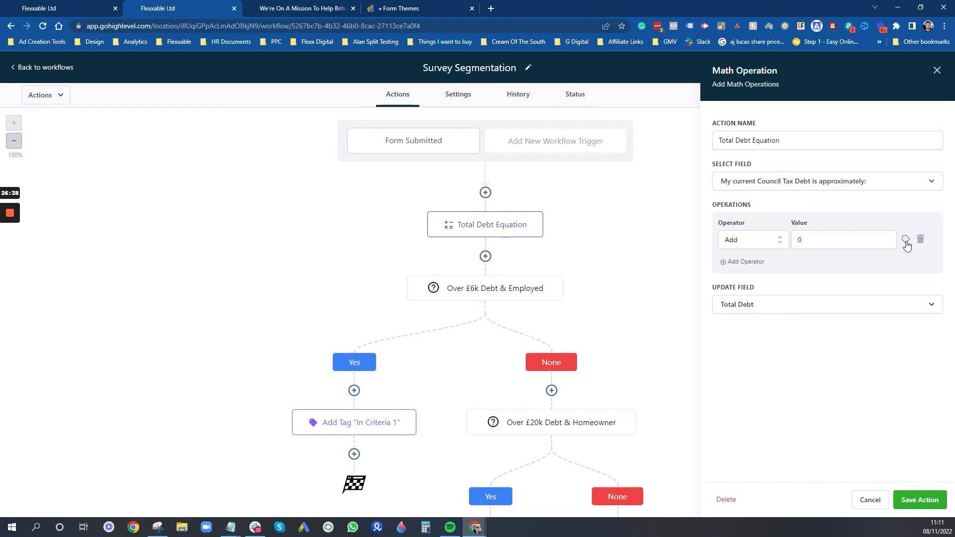
left_click(905, 240)
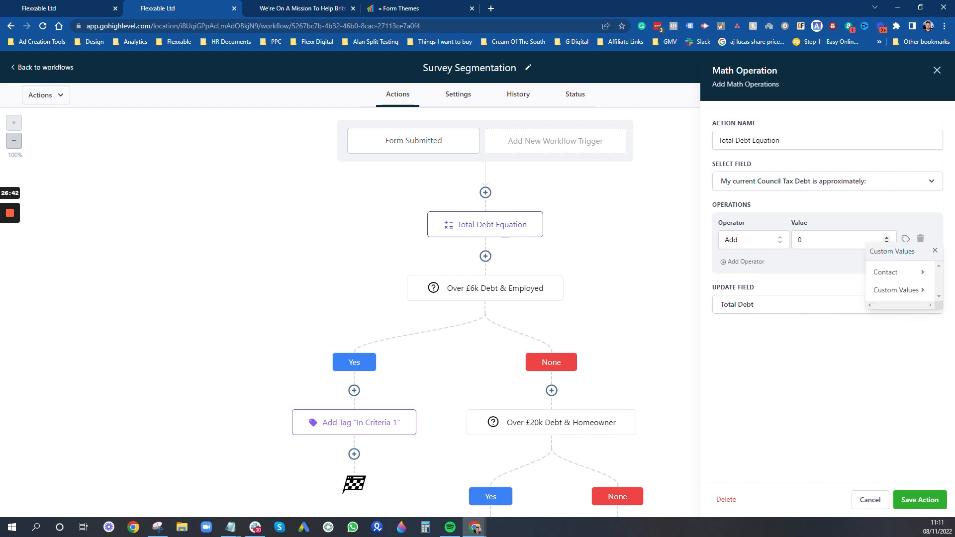
left_click(903, 272)
left_click(901, 273)
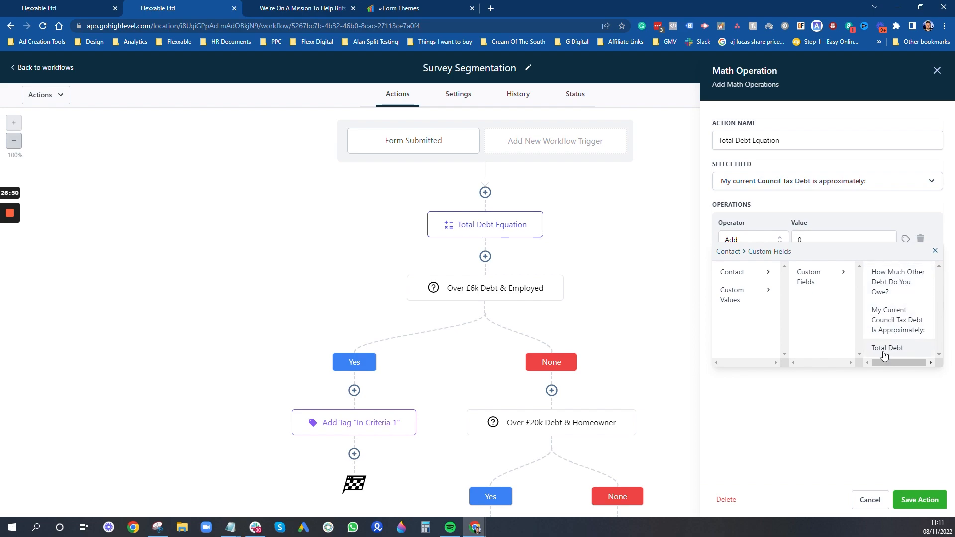
left_click(908, 284)
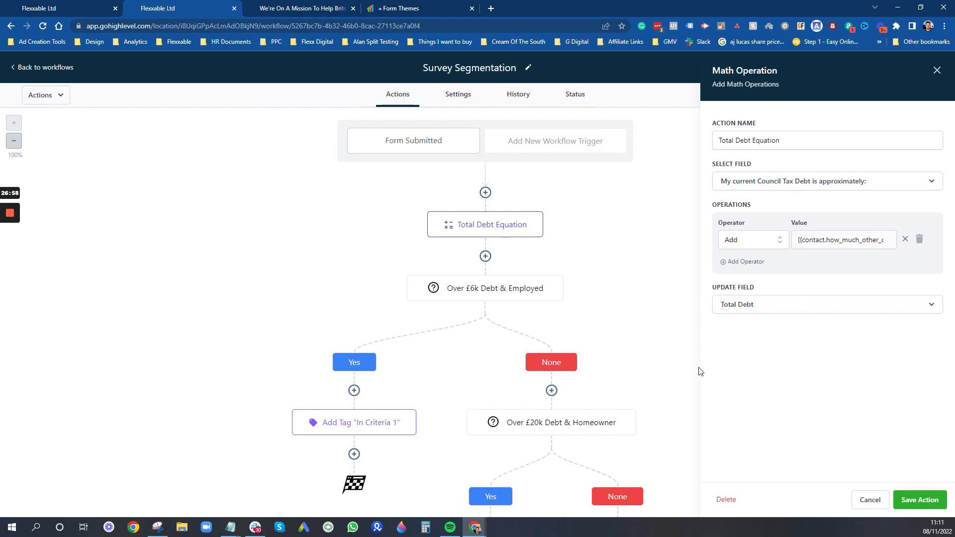
left_click(928, 503)
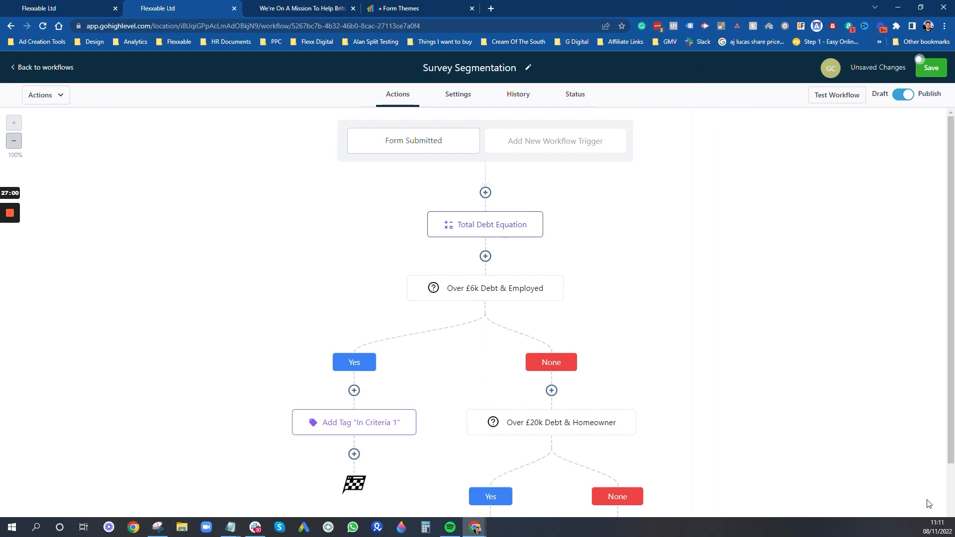
- Try an If / Else step below Total Debt Equation, discard it, and reopen the Over £6k Debt & Employed condition
left_click(509, 293)
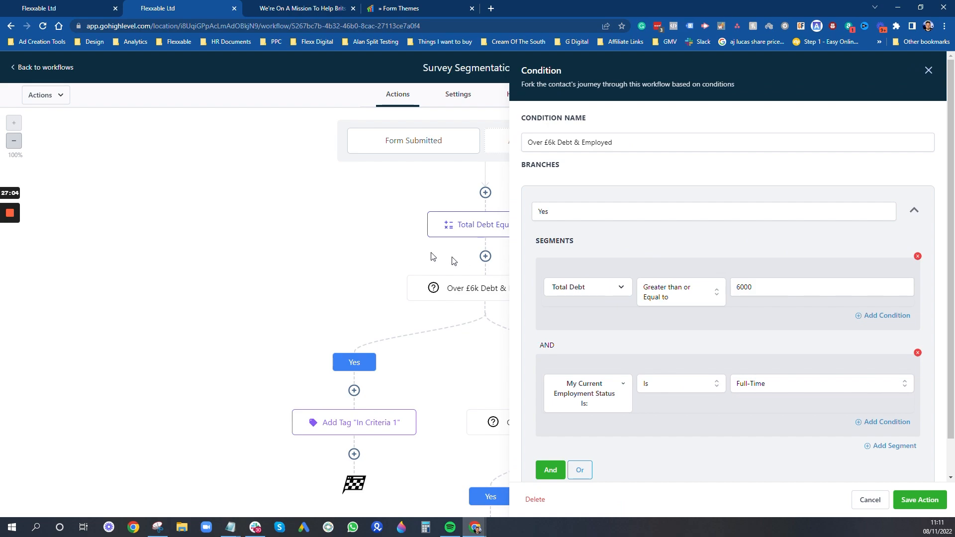
left_click(928, 70)
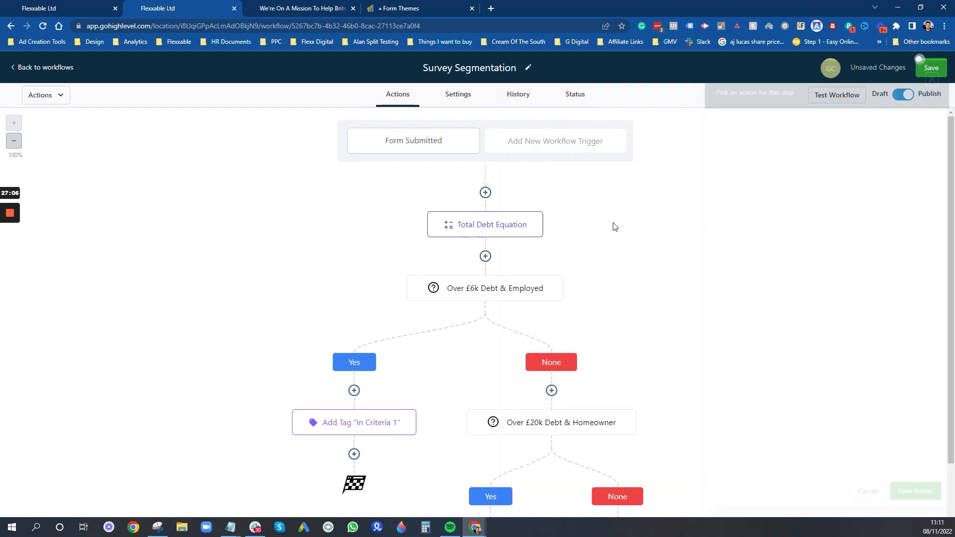
left_click(485, 257)
type("if")
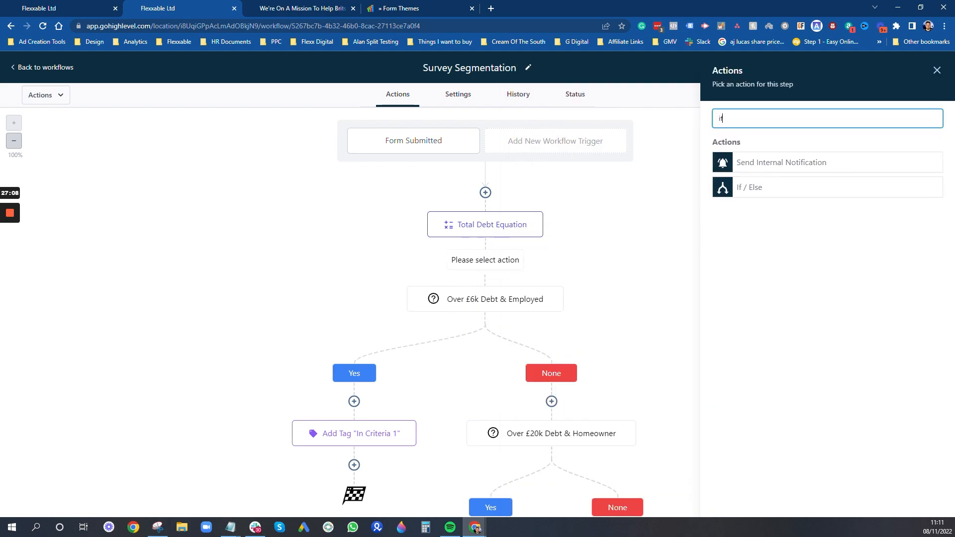
left_click(765, 194)
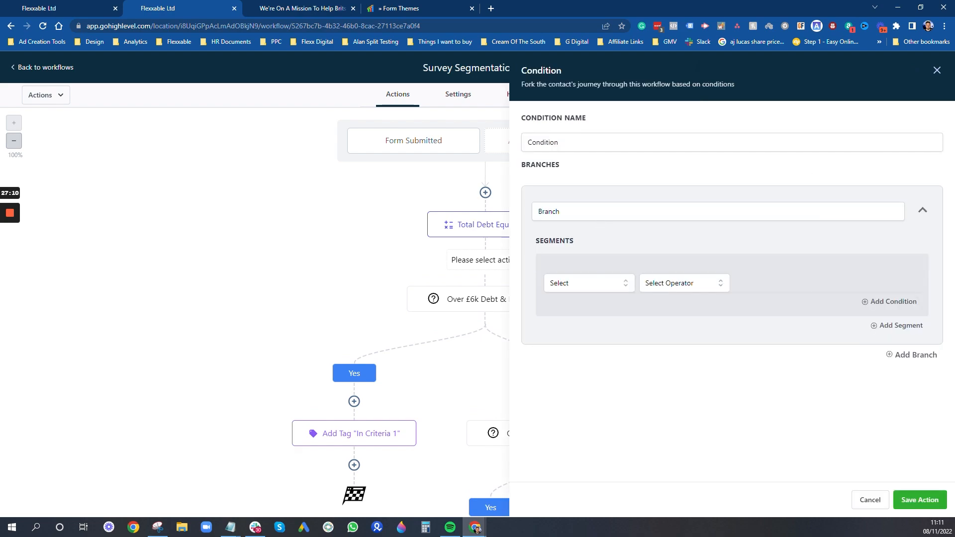
double_click(540, 212)
type("Yes")
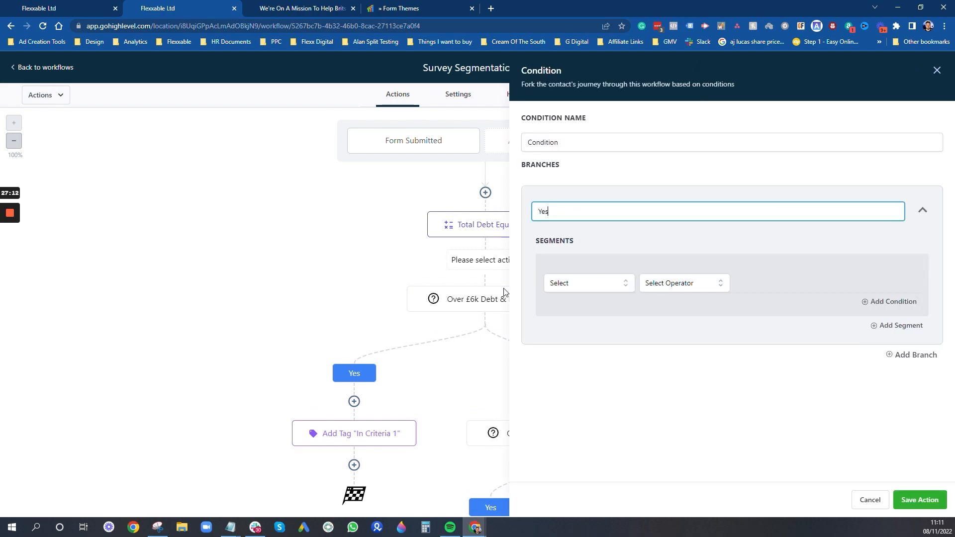
left_click(937, 70)
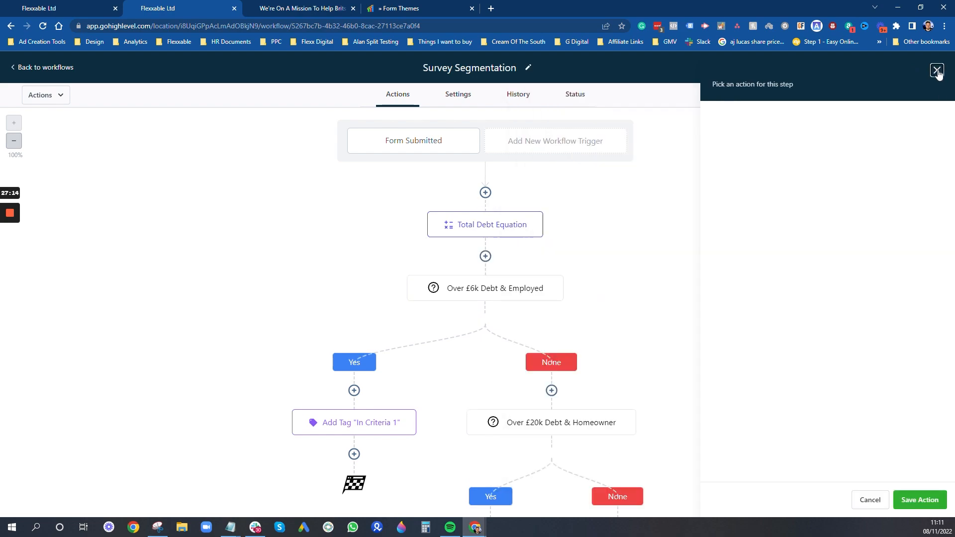
left_click(490, 282)
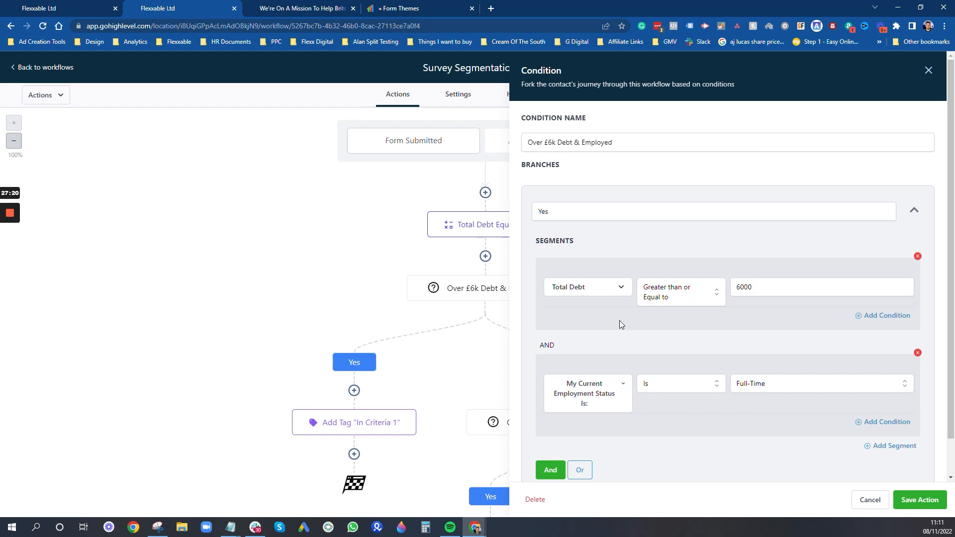
- Add a new OR rule to the condition's employment segment
scroll(619, 324, "down", 1)
left_click(610, 362)
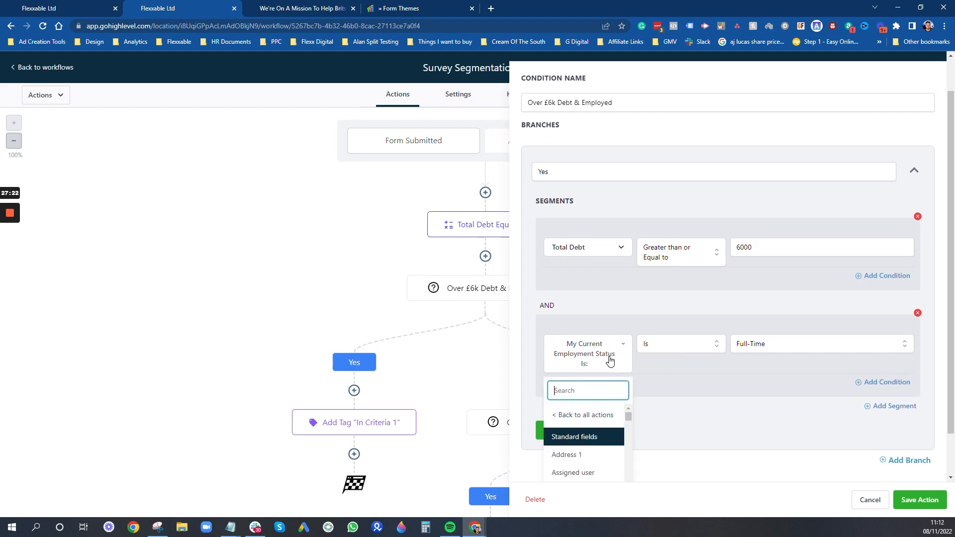
left_click(679, 370)
left_click(869, 383)
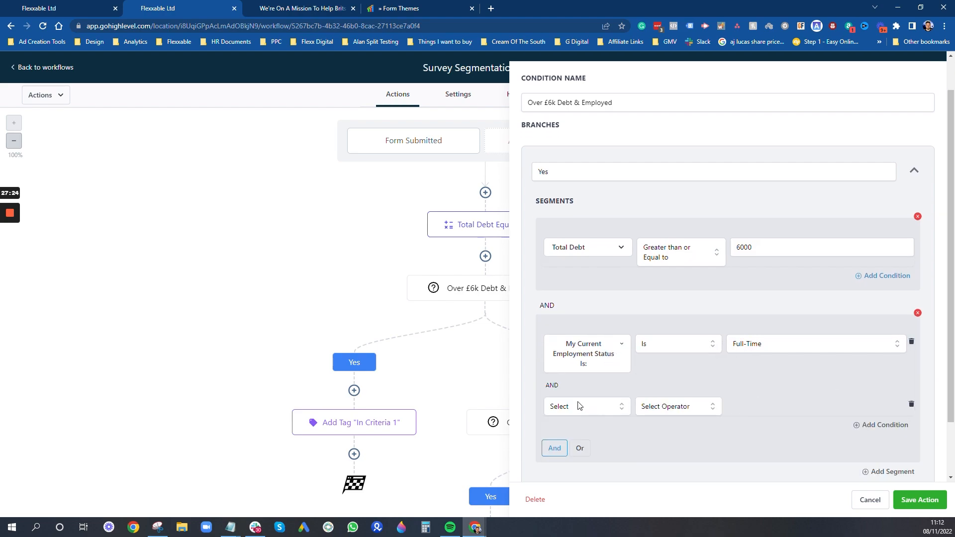
double_click(552, 385)
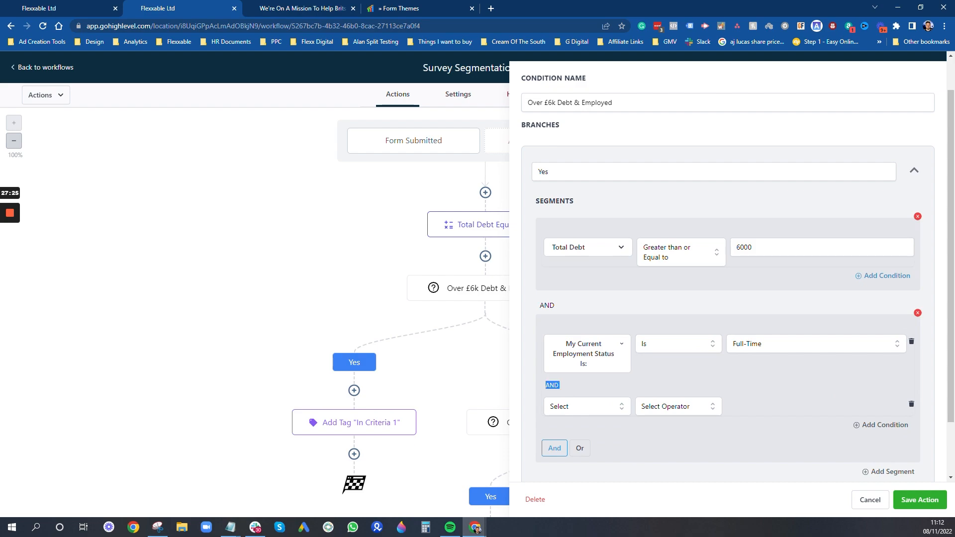
left_click(912, 404)
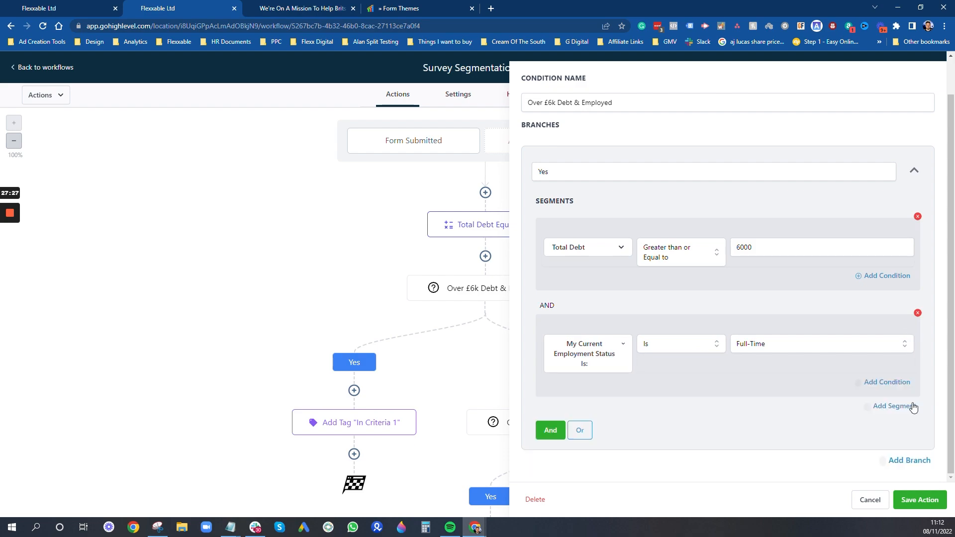
left_click(580, 431)
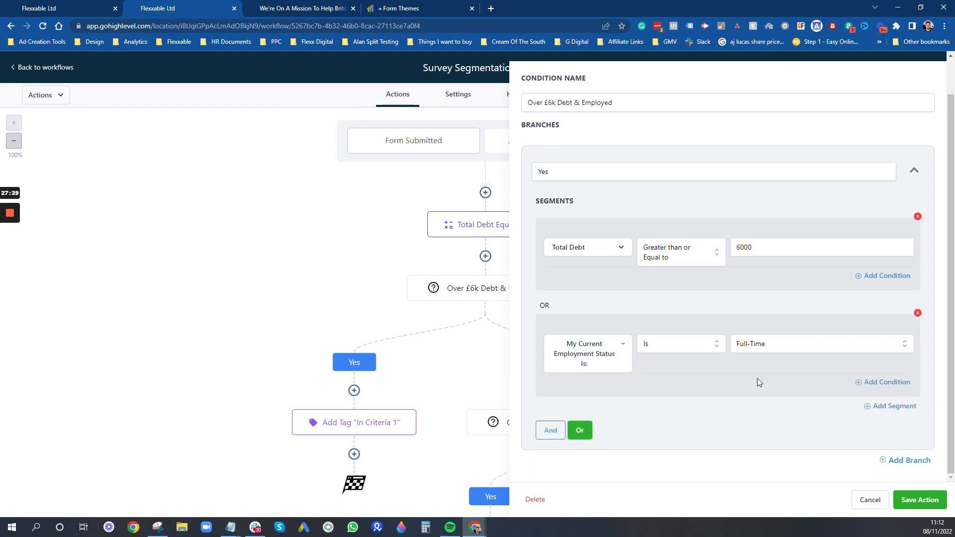
left_click(551, 430)
left_click(895, 385)
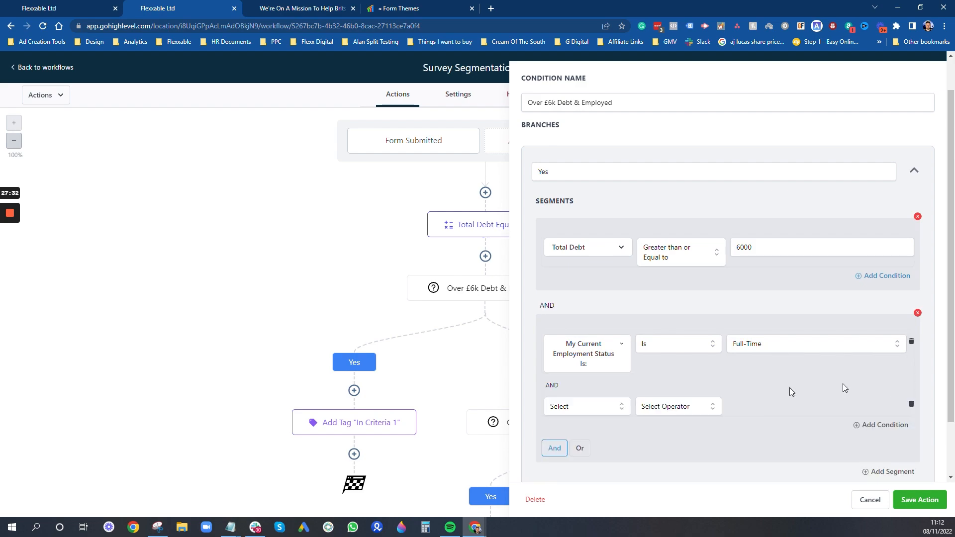
left_click(579, 448)
scroll(655, 331, "down", 1)
scroll(654, 332, "down", 1)
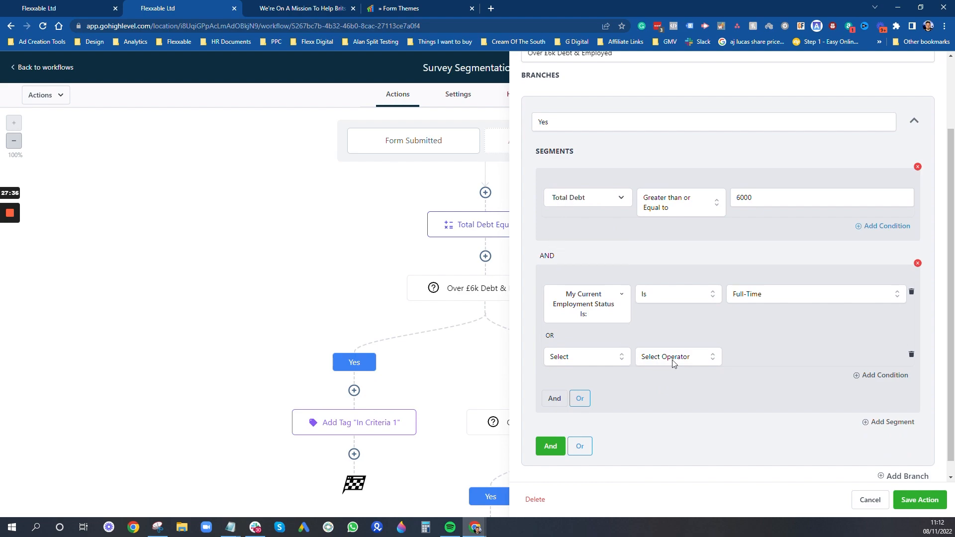
- Set the new rule to My Current Employment Status Is Part-Time
left_click(585, 362)
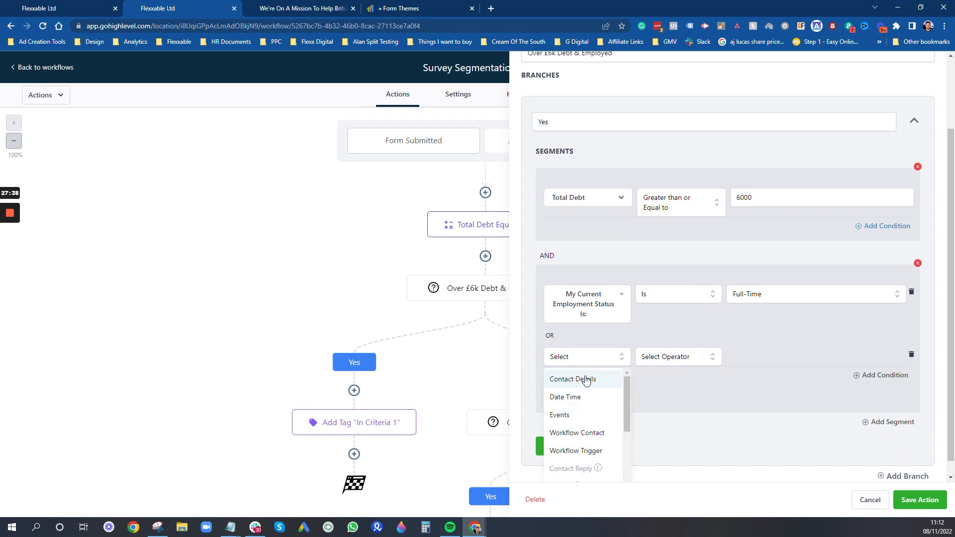
left_click(586, 380)
scroll(590, 437, "down", 2)
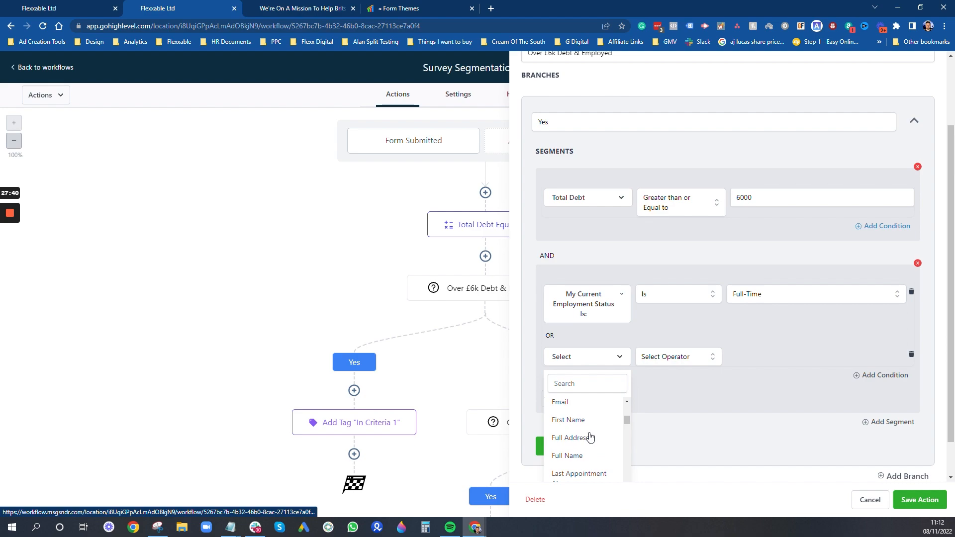
scroll(591, 437, "up", 2)
left_click(586, 383)
type("employ")
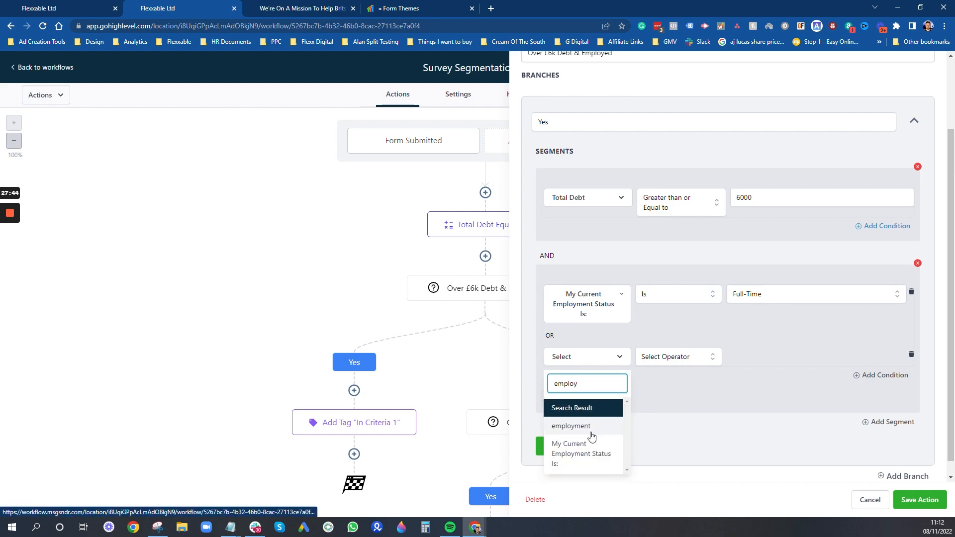
left_click(588, 450)
left_click(675, 362)
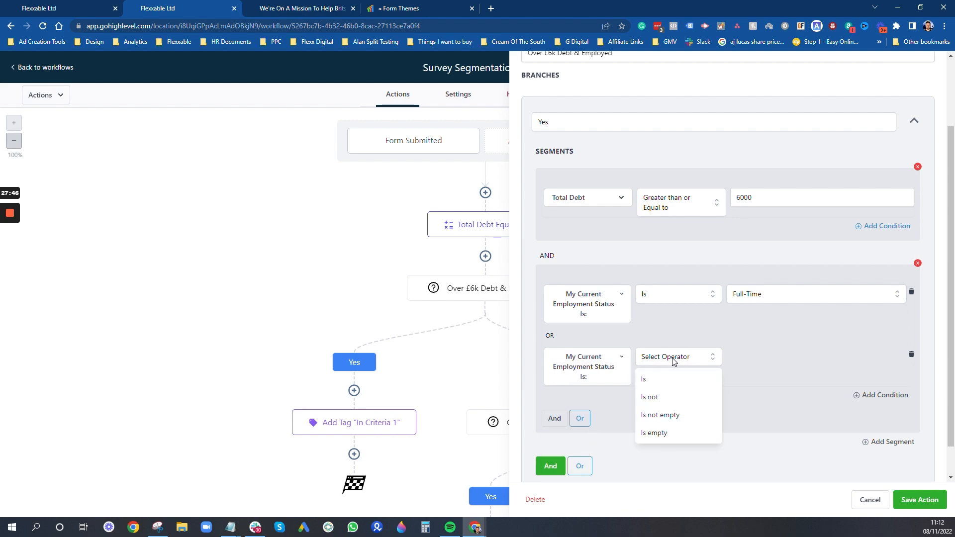
left_click(674, 378)
left_click(776, 358)
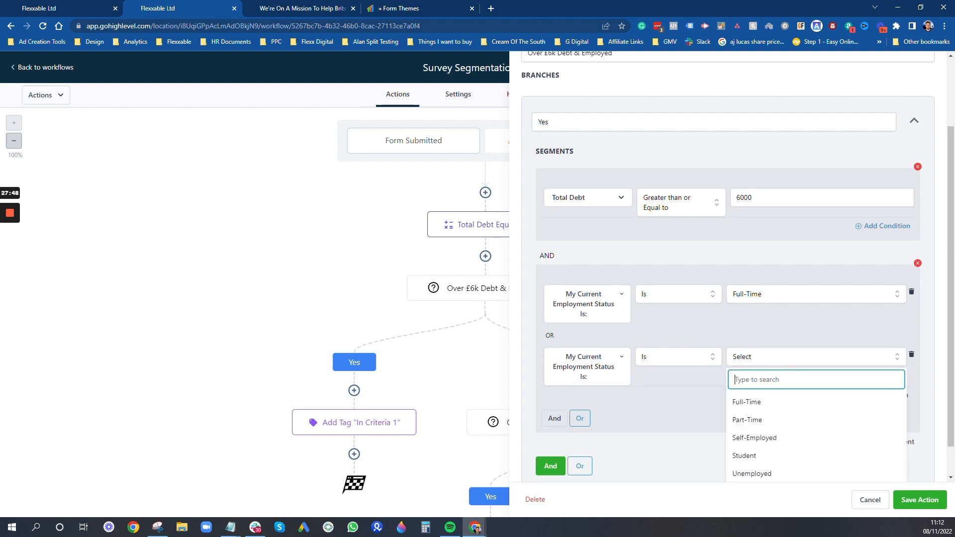
left_click(763, 421)
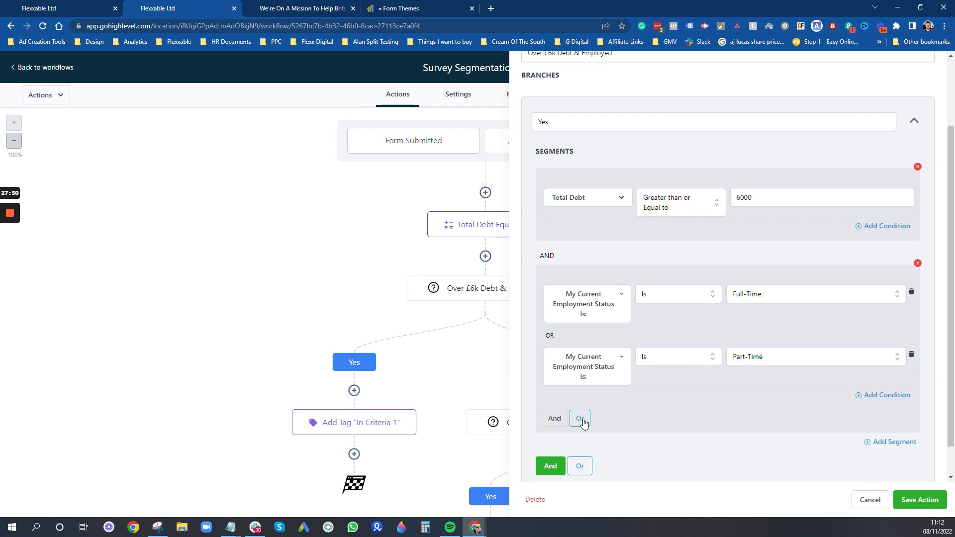
- Add a third rule, My Current Employment Status Is Self-Employed, and save the condition
left_click(884, 396)
left_click(586, 419)
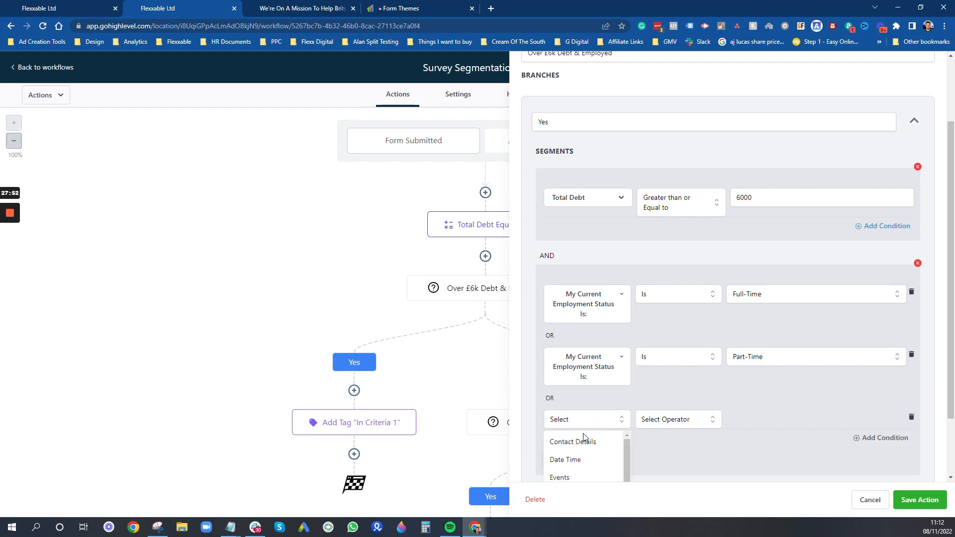
left_click(582, 450)
left_click(602, 449)
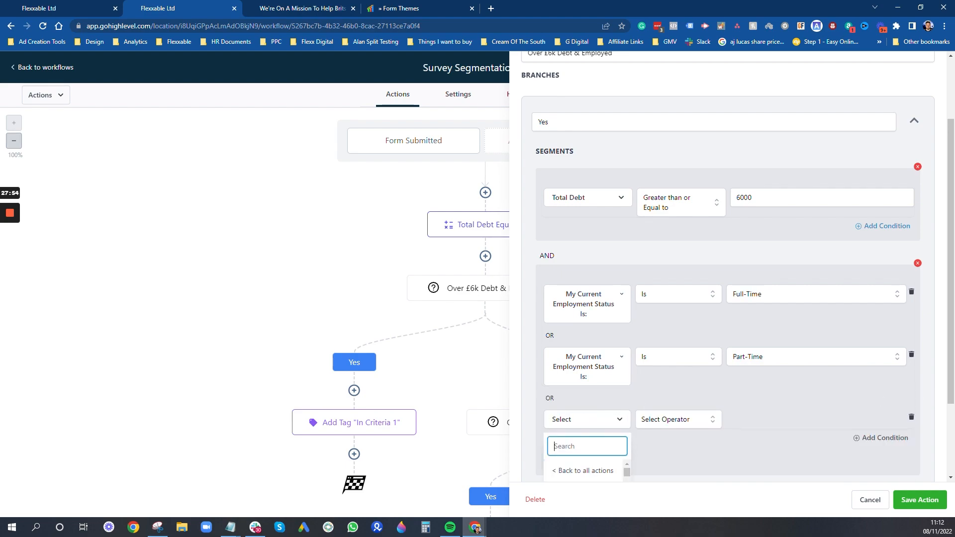
type("empo")
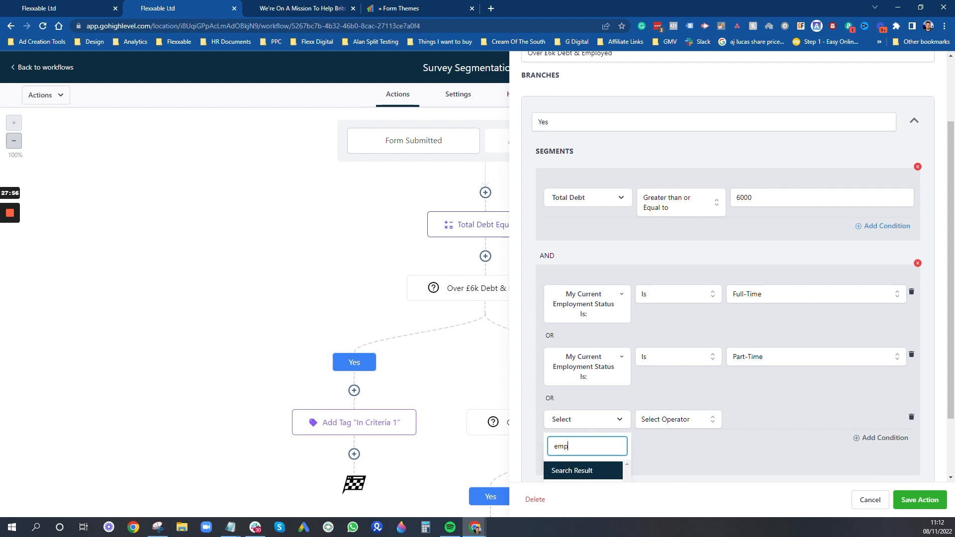
scroll(604, 441, "down", 2)
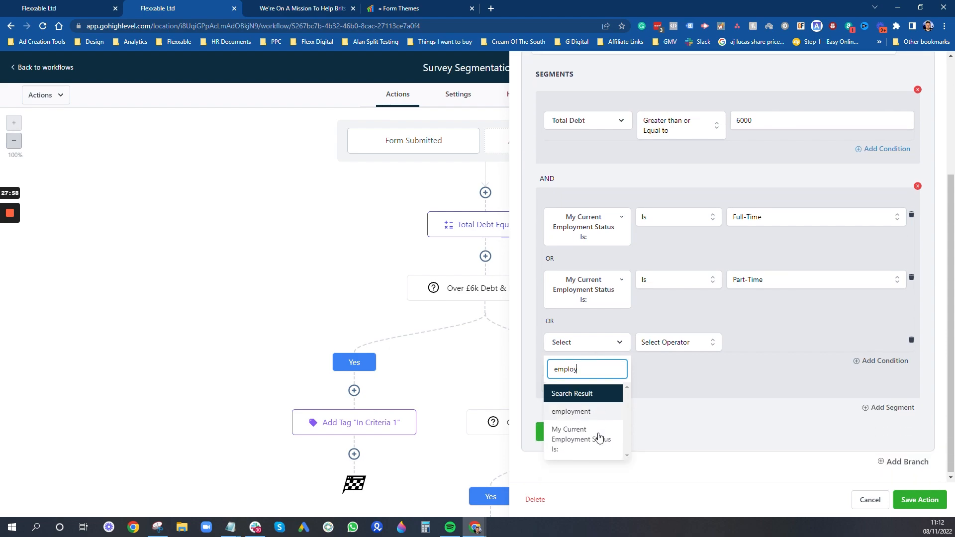
left_click(588, 441)
left_click(695, 342)
left_click(683, 363)
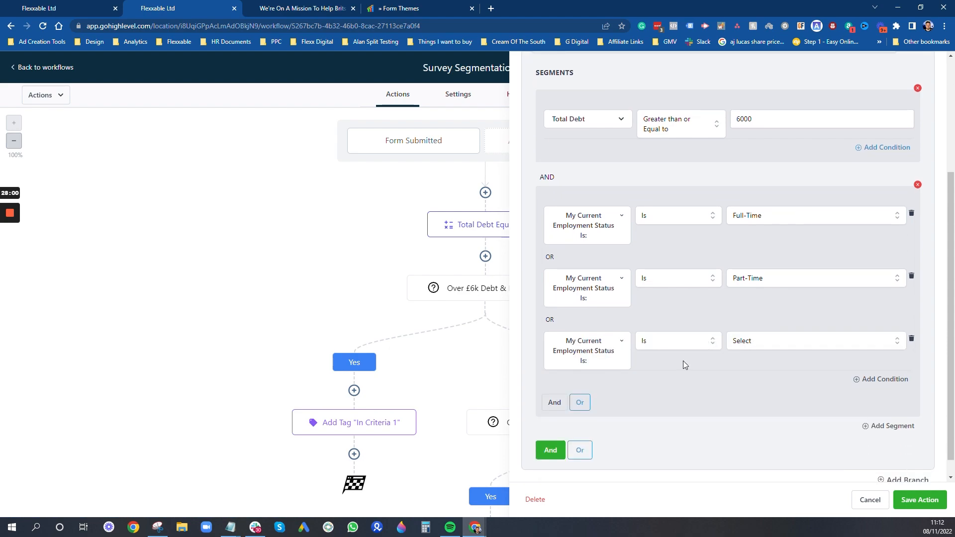
left_click(750, 340)
left_click(768, 424)
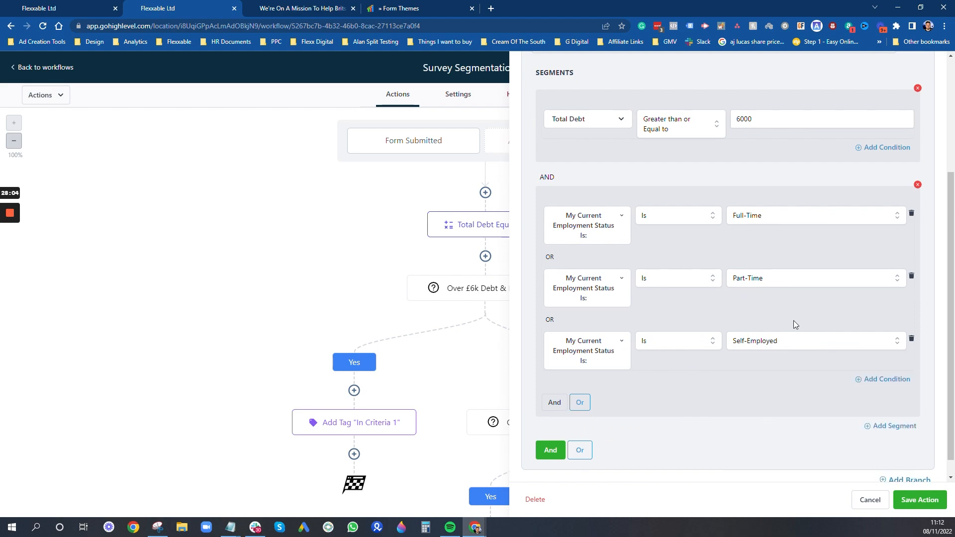
scroll(607, 245, "up", 3)
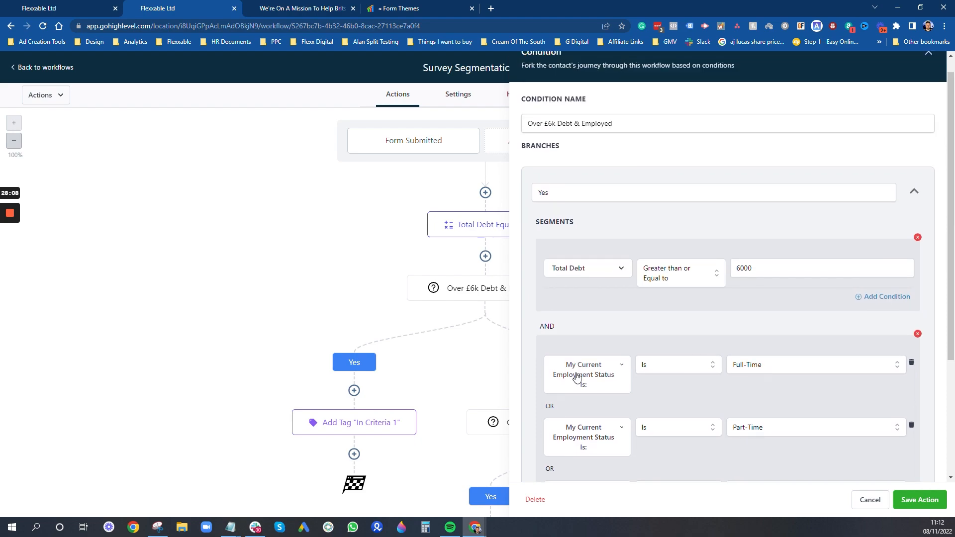
scroll(633, 333, "down", 3)
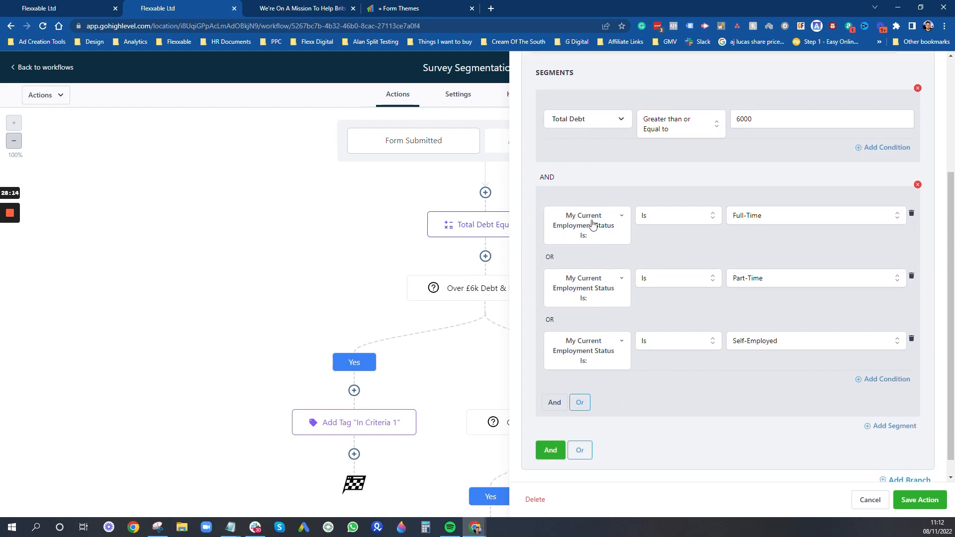
scroll(721, 388, "down", 1)
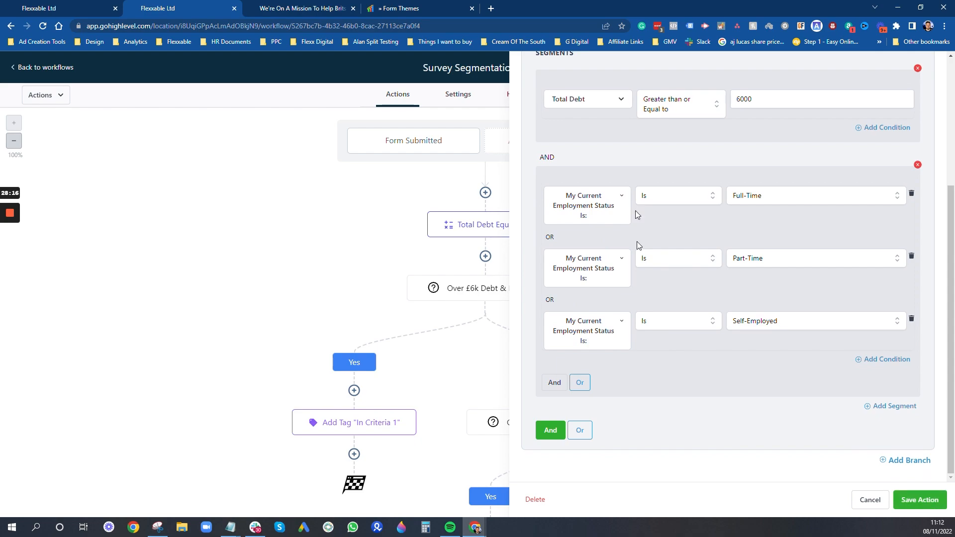
scroll(638, 203, "up", 5)
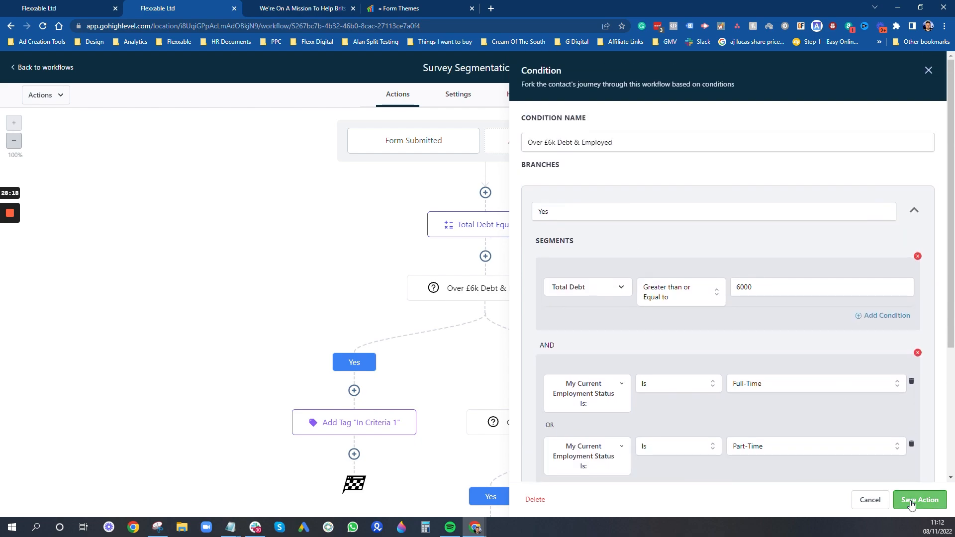
left_click(917, 499)
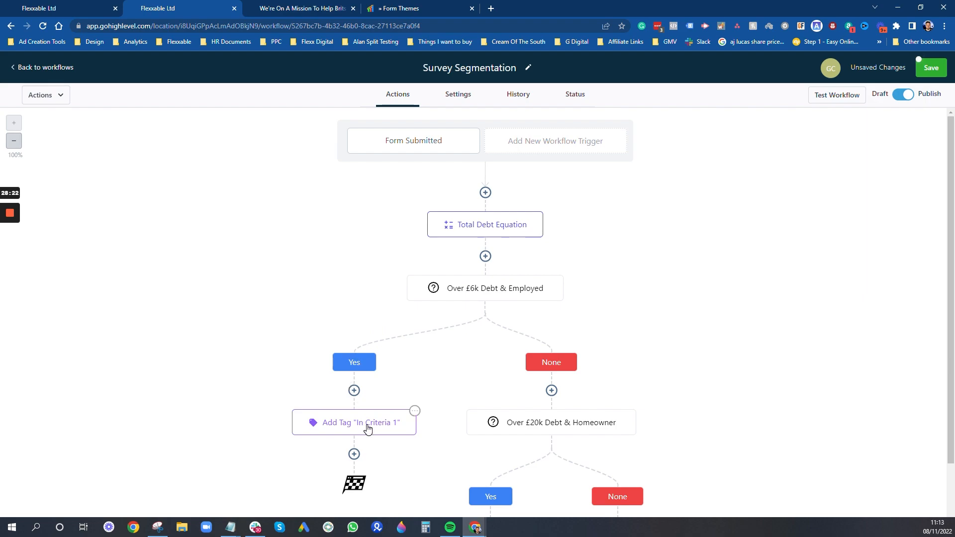
scroll(370, 420, "down", 1)
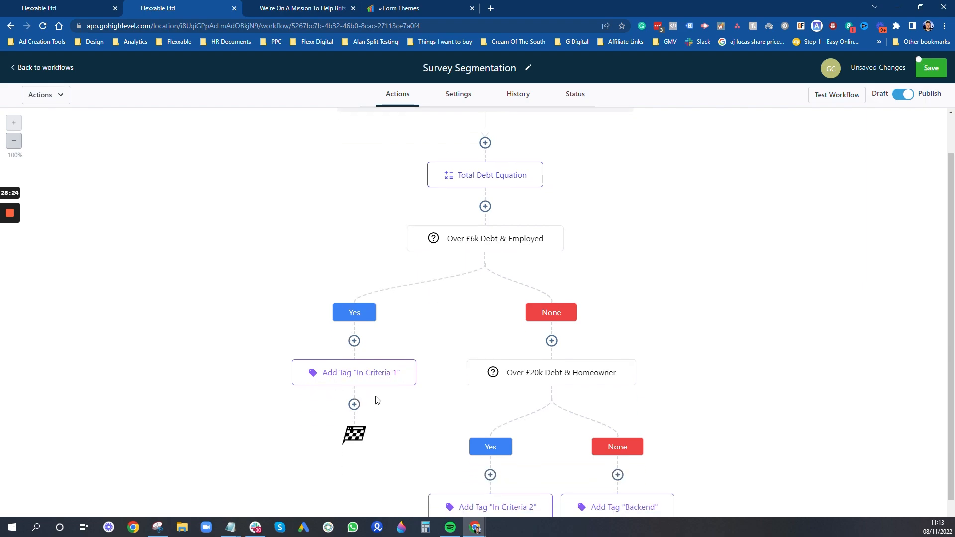
left_click(354, 404)
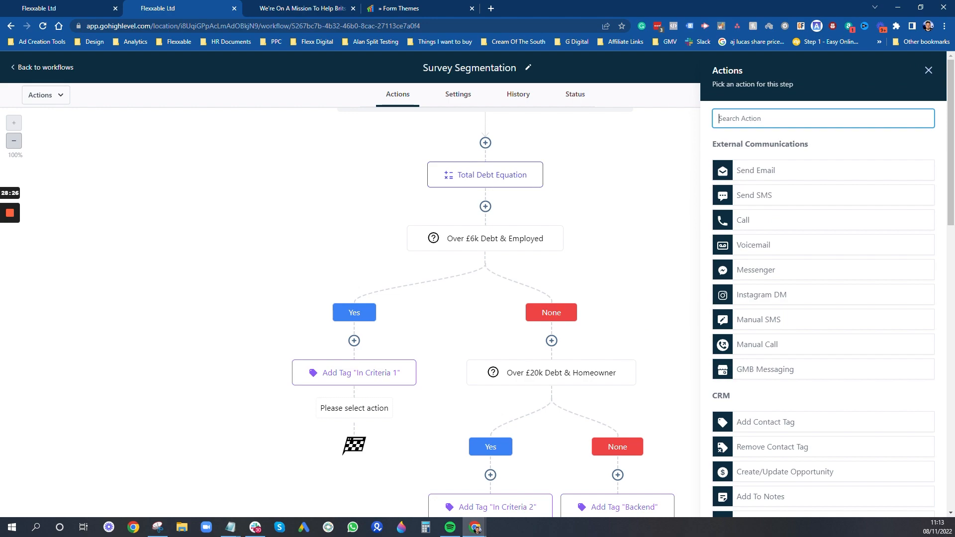
type("webhook")
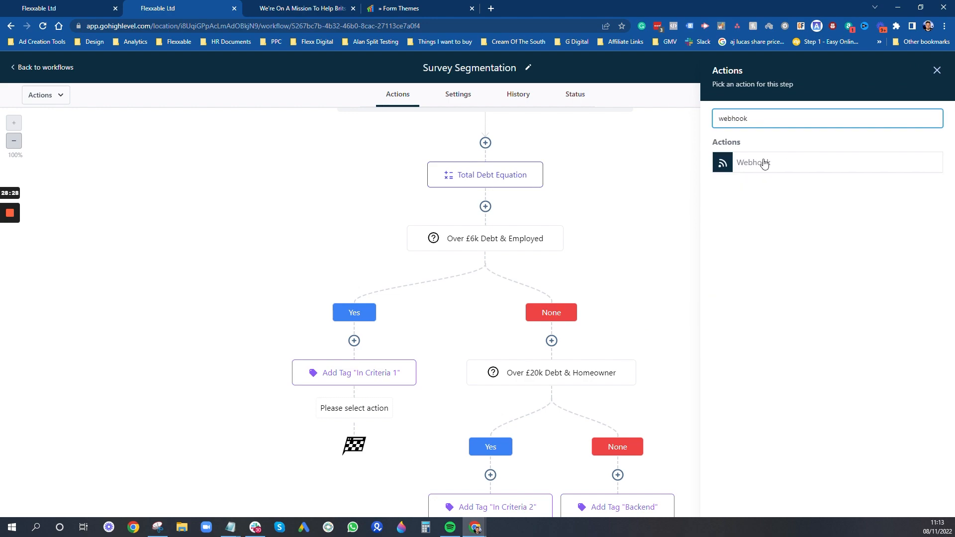
left_click(764, 164)
left_click(895, 216)
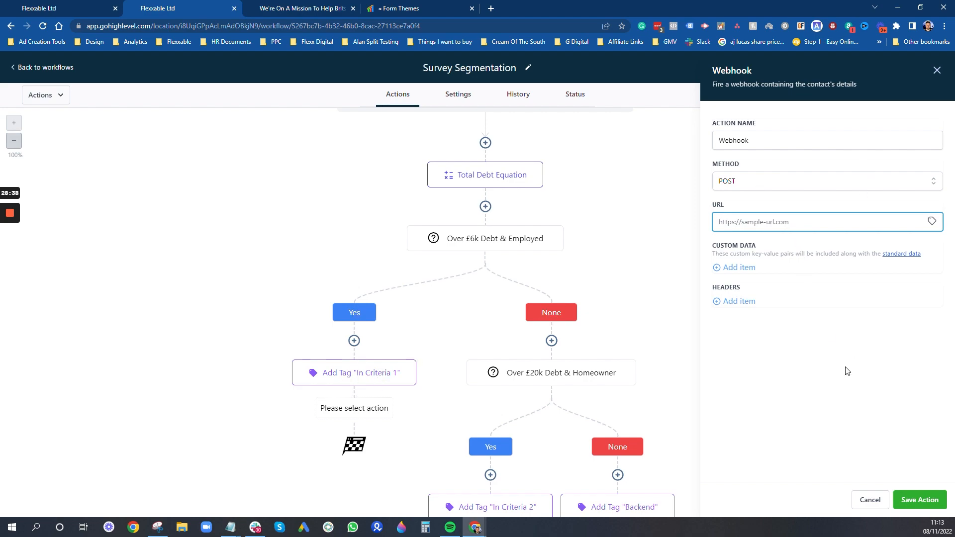
type("https://url.com")
left_click(913, 499)
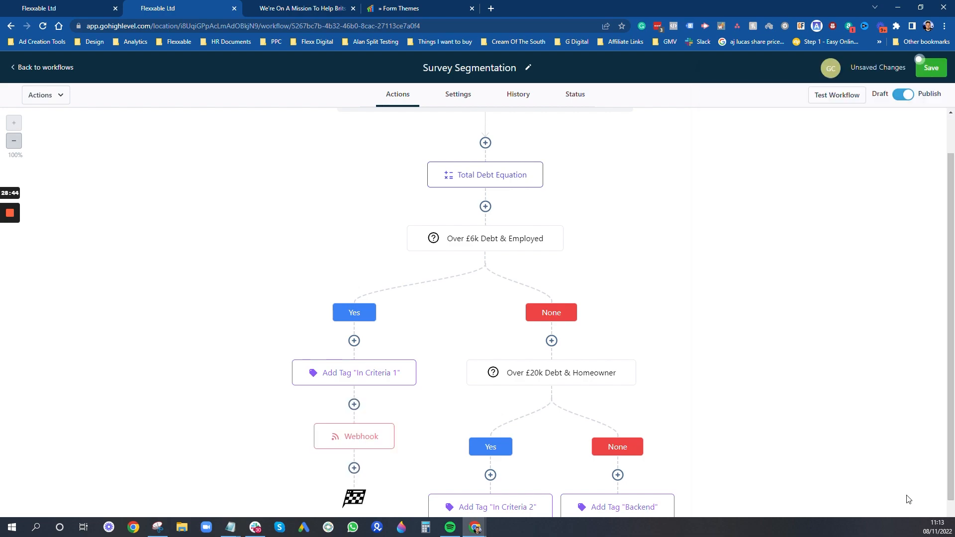
scroll(386, 303, "down", 2)
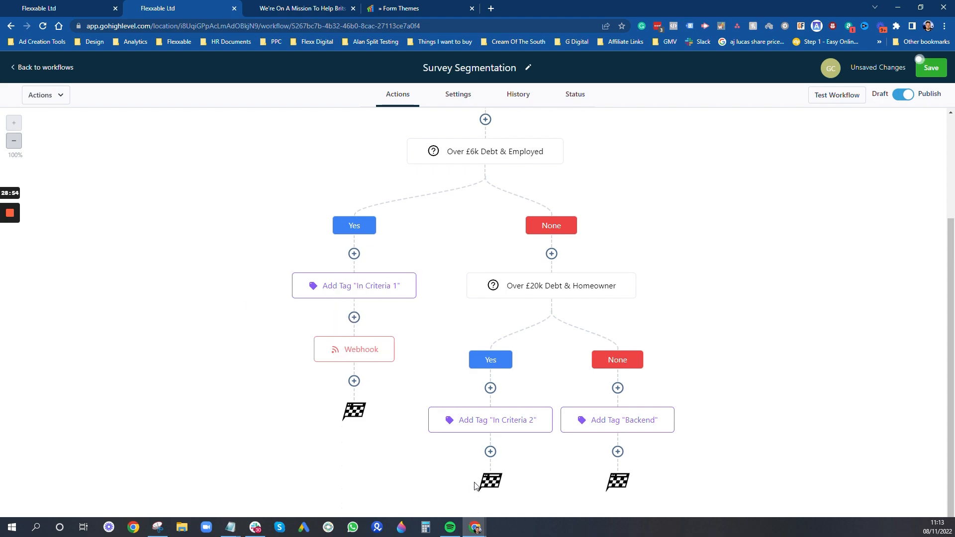
left_click(490, 452)
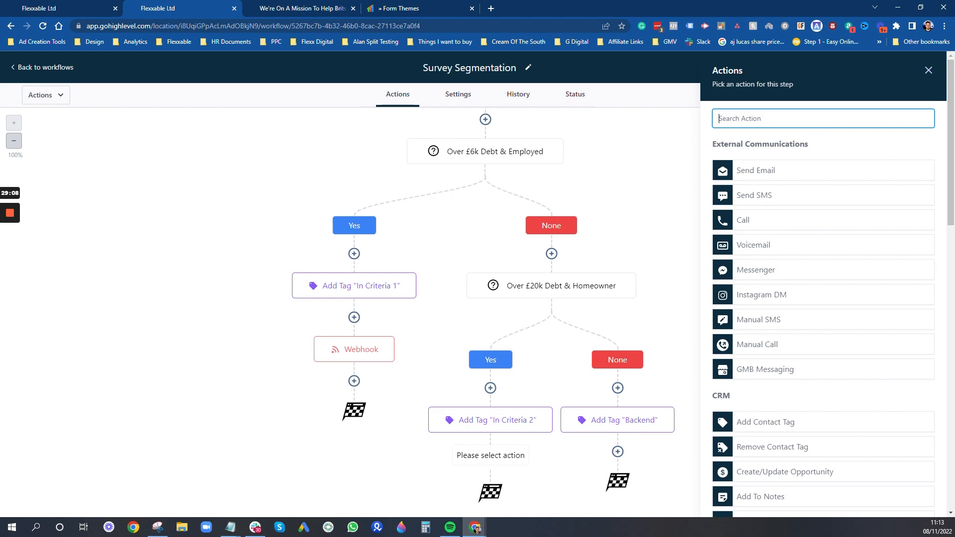
scroll(826, 364, "down", 15)
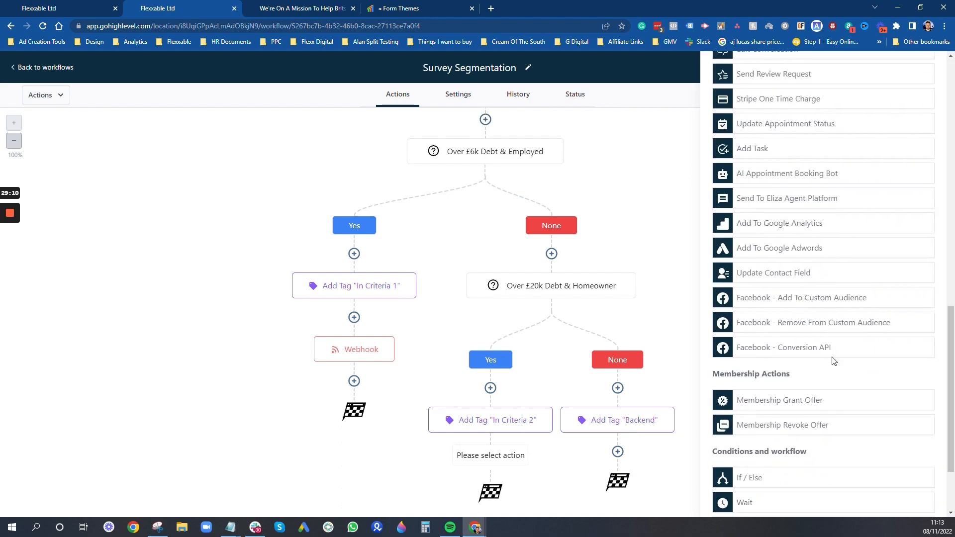
scroll(850, 360, "up", 15)
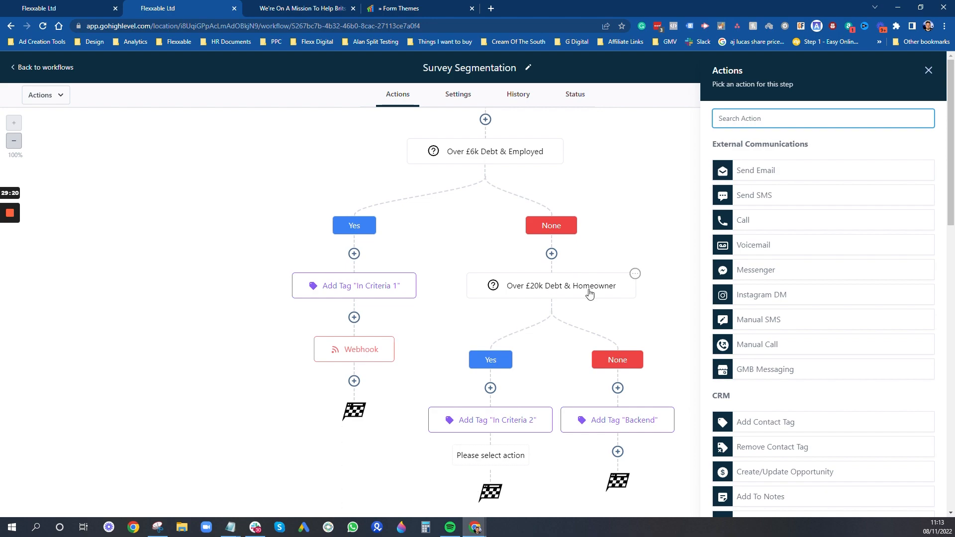
left_click(929, 70)
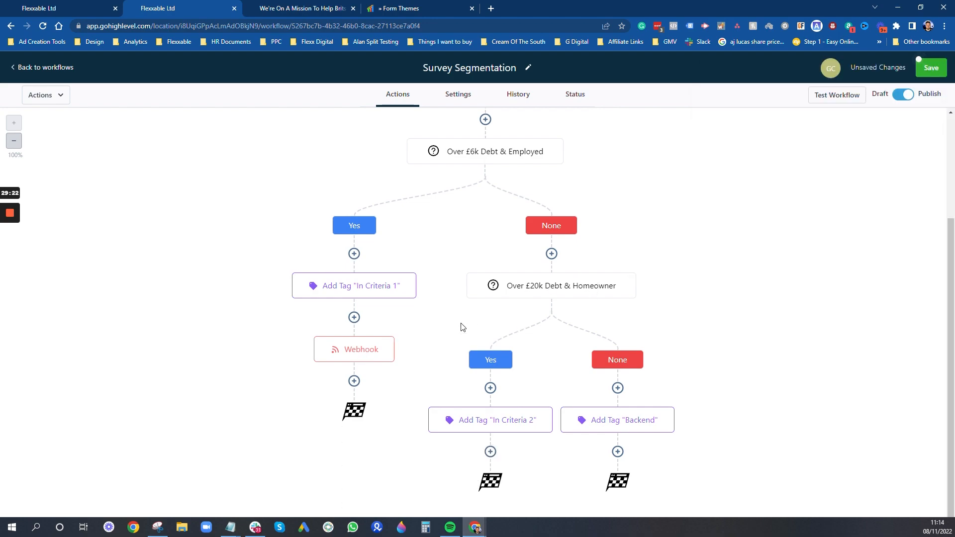
left_click(564, 295)
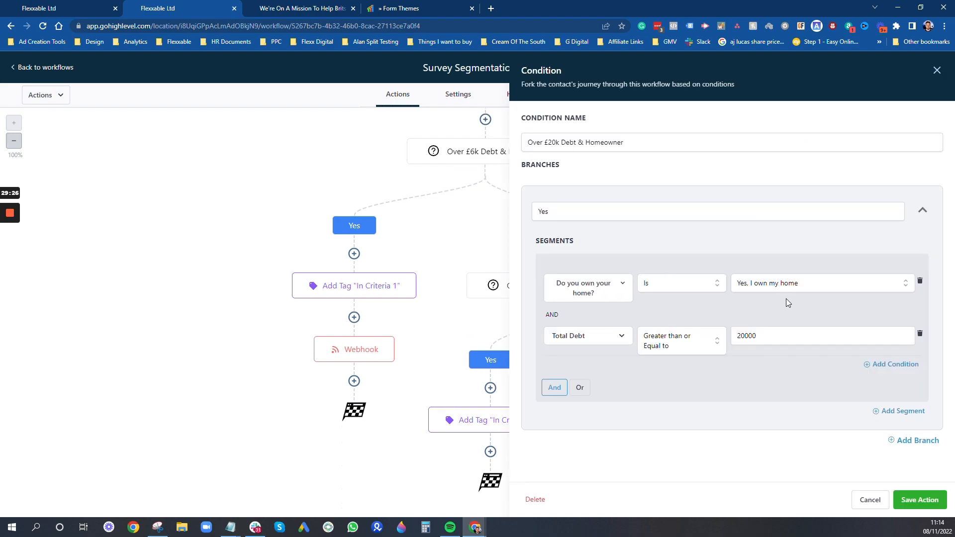
left_click(936, 70)
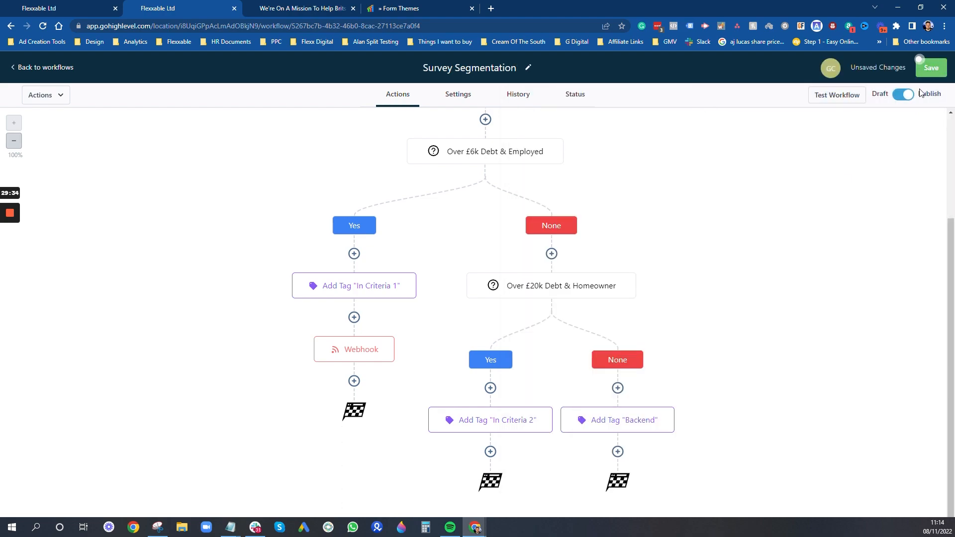
left_click(496, 455)
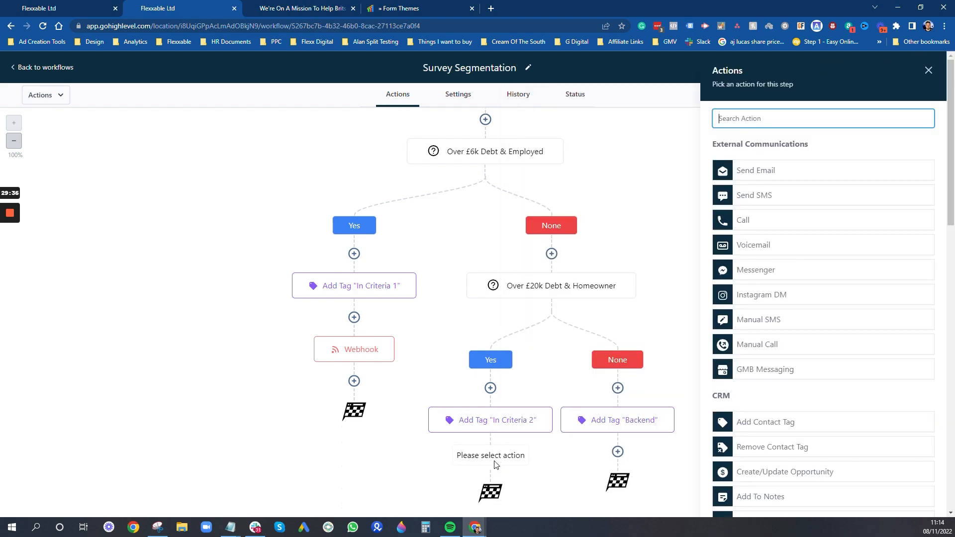
type("webhooked")
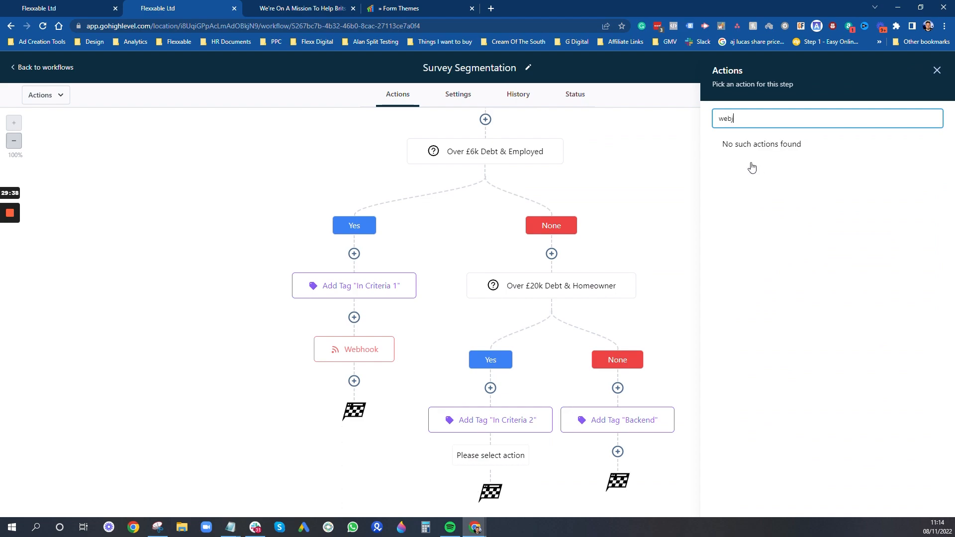
key("BackSpace")
key("BackSpace")
key("BackSpace")
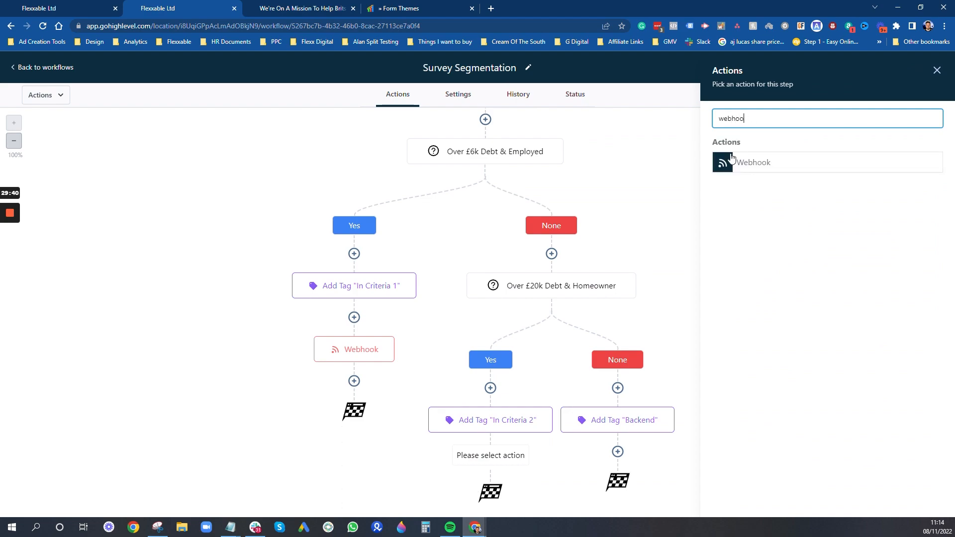
left_click(731, 158)
left_click(815, 222)
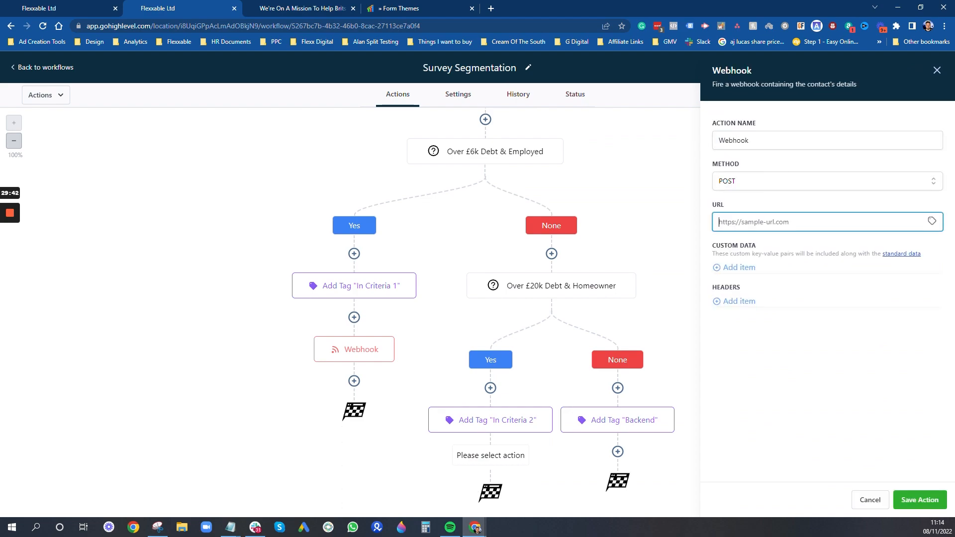
type("https://url.com")
left_click(920, 499)
left_click(617, 451)
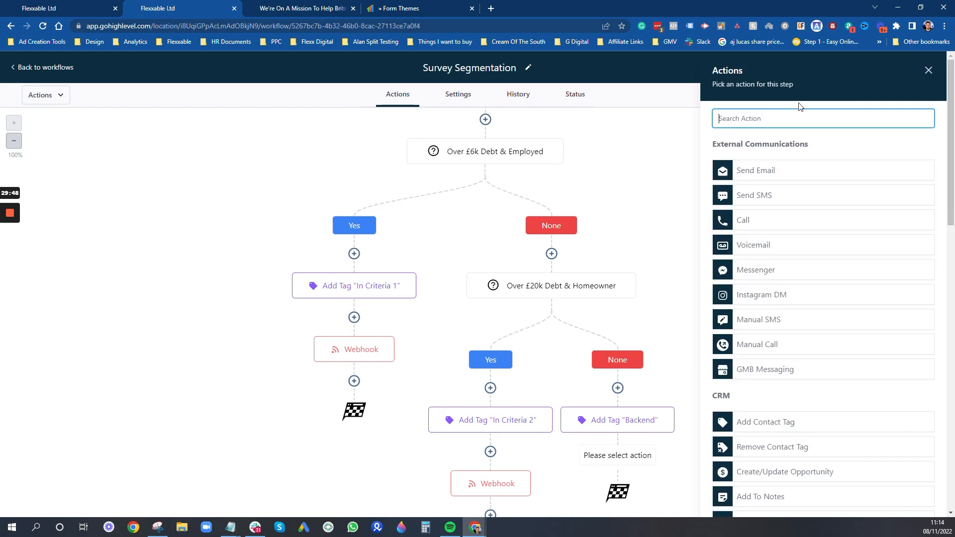
type("webhook")
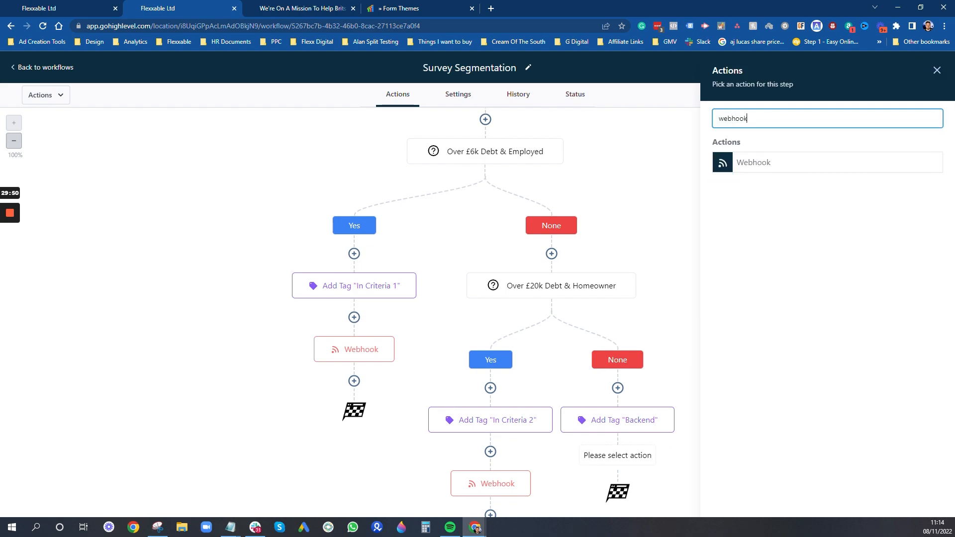
left_click(753, 165)
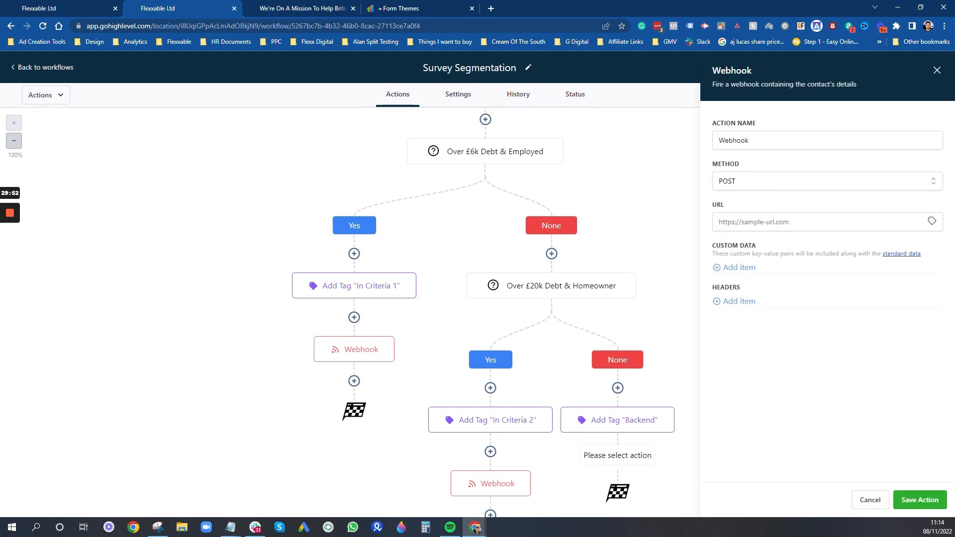
left_click(761, 222)
type("https://")
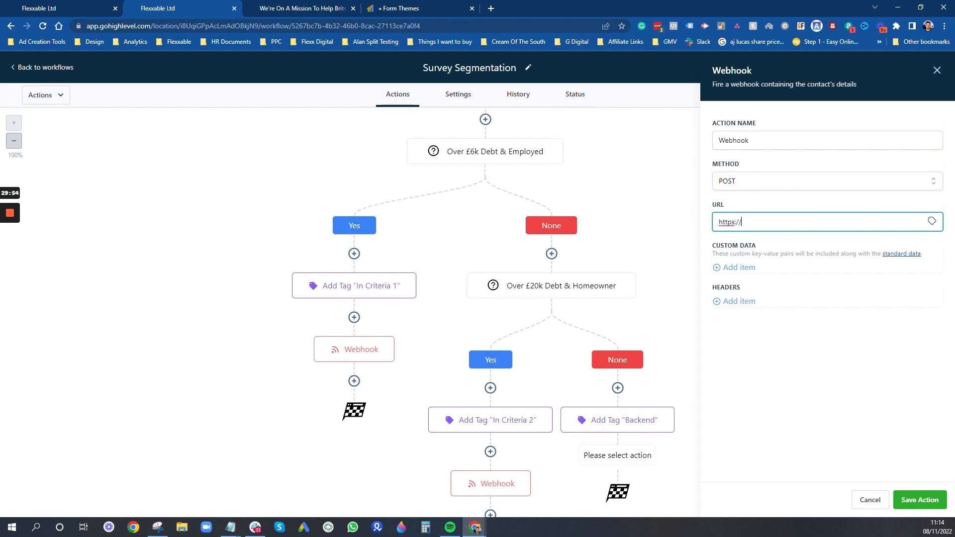
type("url.com")
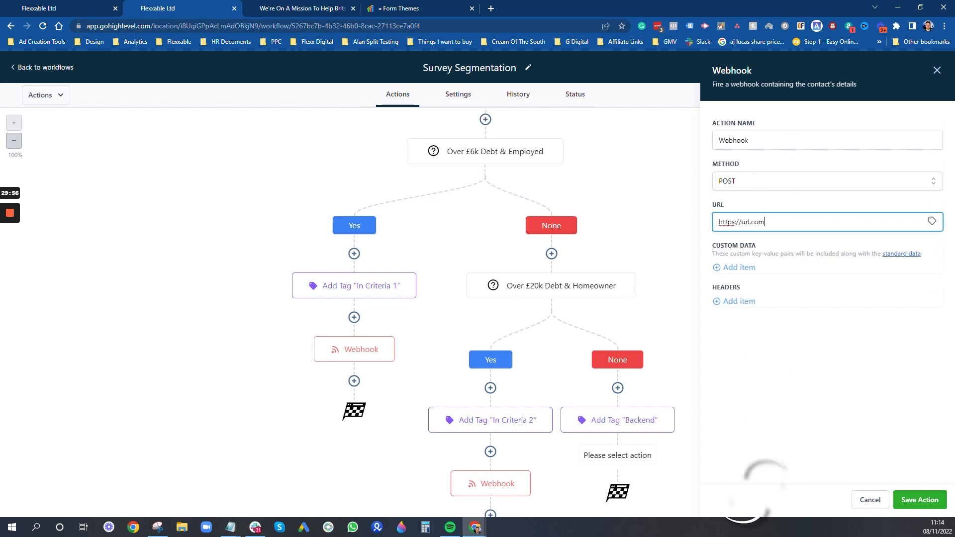
left_click(920, 500)
scroll(776, 393, "down", 1)
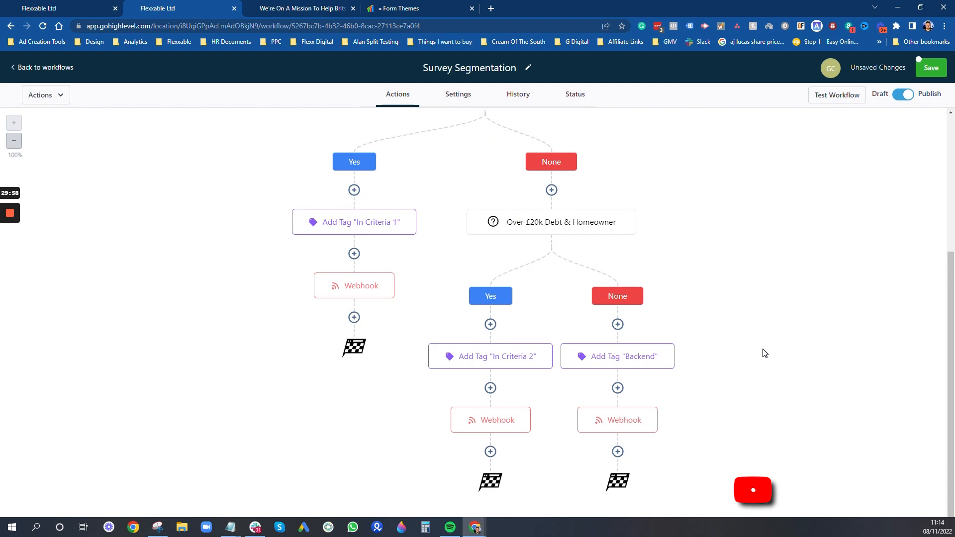
- Review the finished Survey Segmentation canvas, then go back to the workflows list
scroll(439, 175, "up", 2)
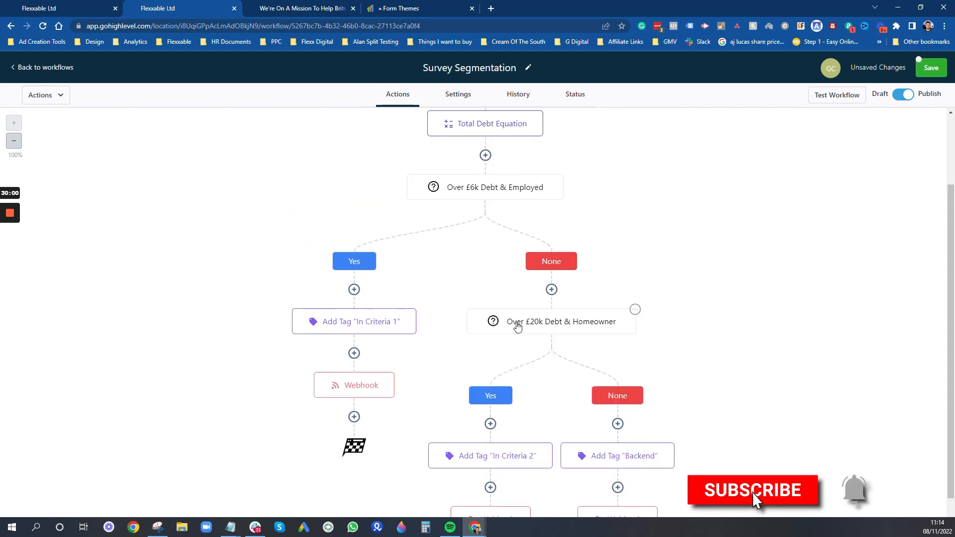
scroll(516, 323, "down", 1)
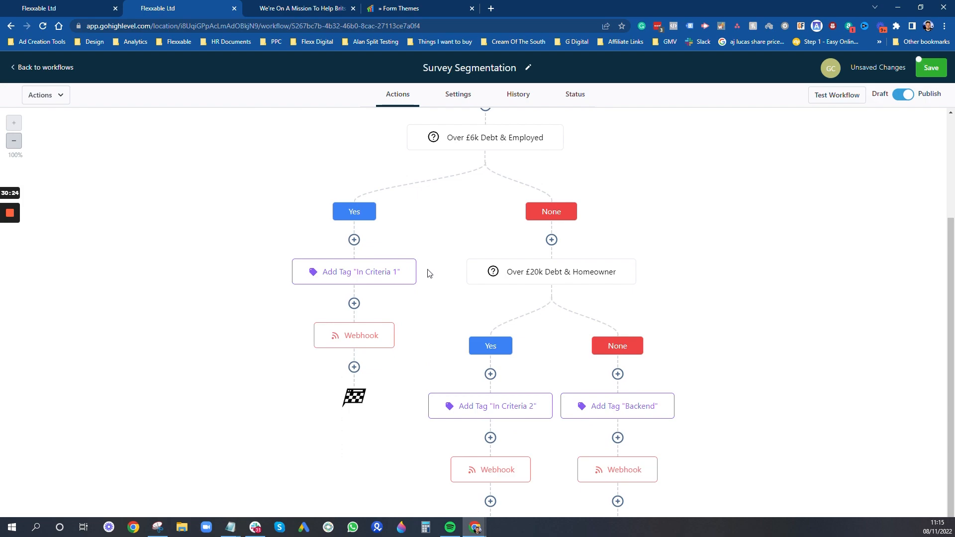
scroll(429, 273, "up", 3)
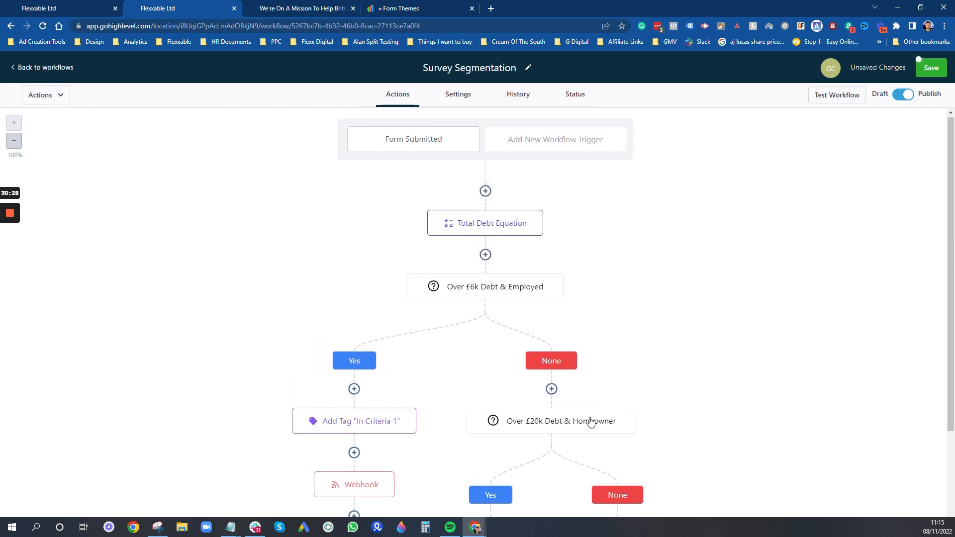
scroll(474, 316, "down", 1)
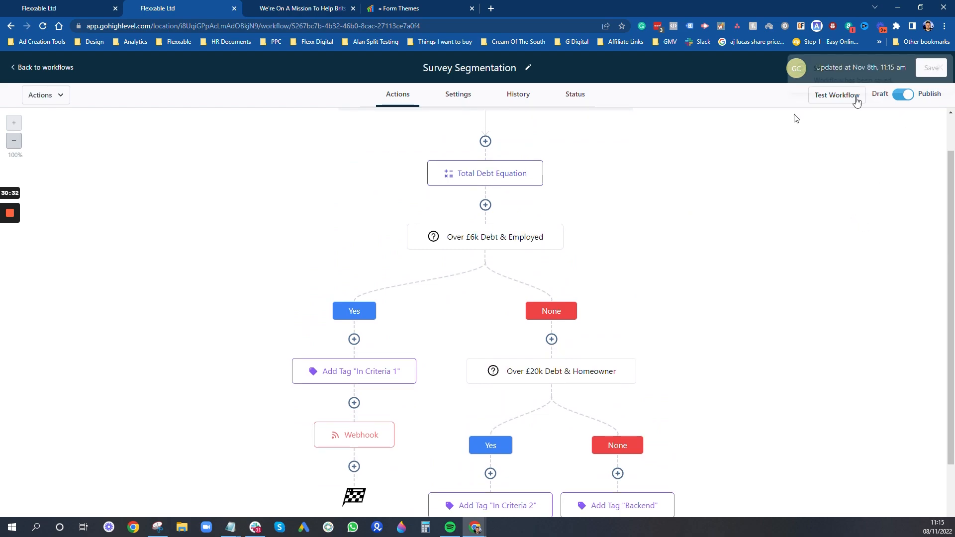
scroll(711, 373, "up", 1)
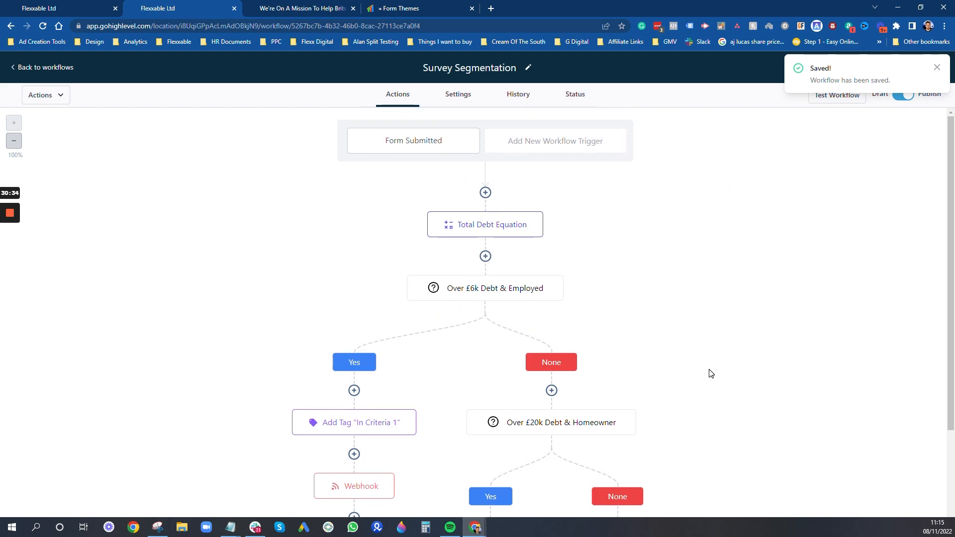
scroll(604, 305, "down", 4)
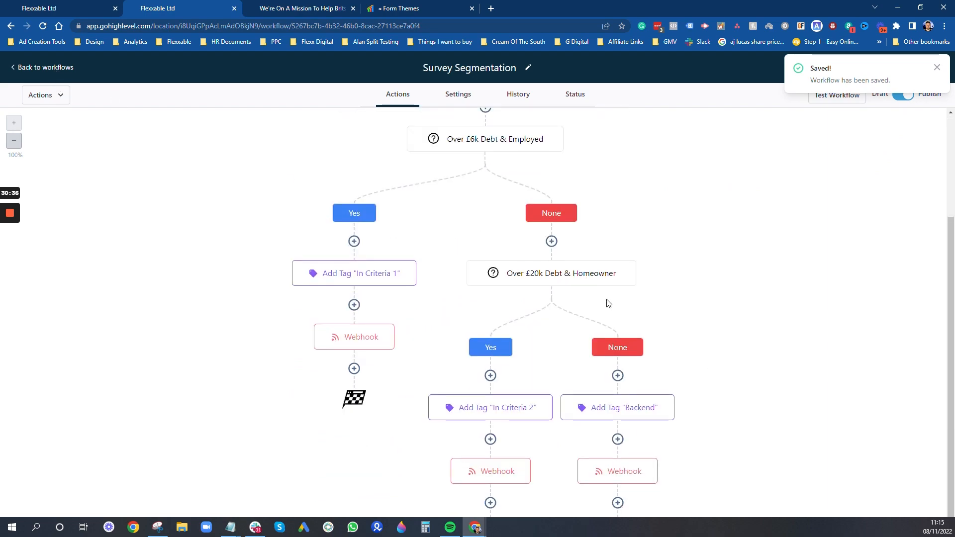
scroll(599, 314, "up", 4)
left_click(58, 68)
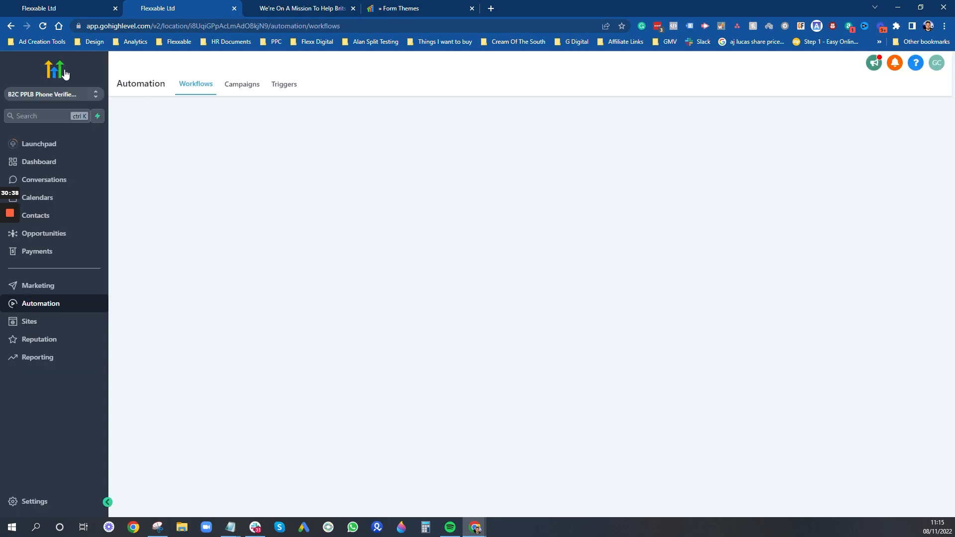
- Open the Template Unbounce Quiz Funnel's Results Page in the page builder via Edit Page
left_click(44, 219)
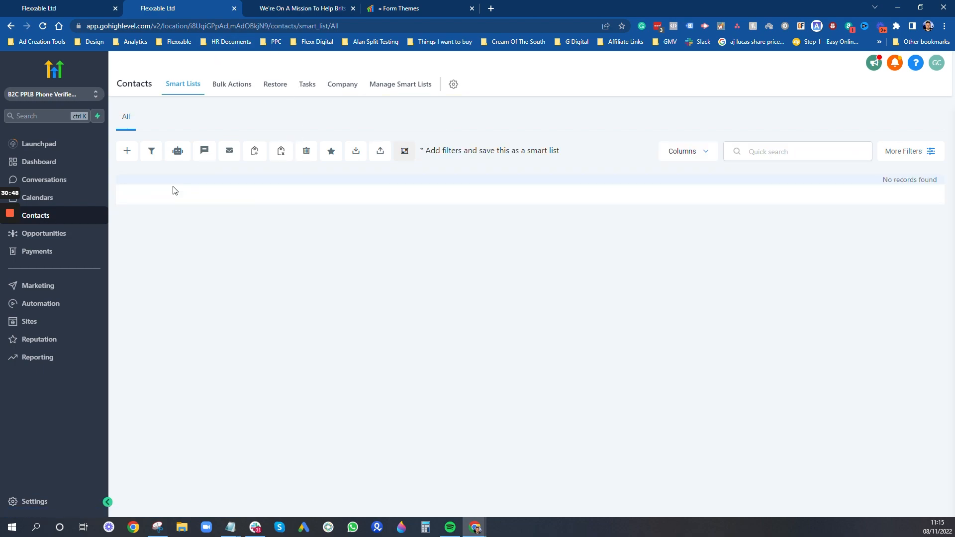
left_click(55, 323)
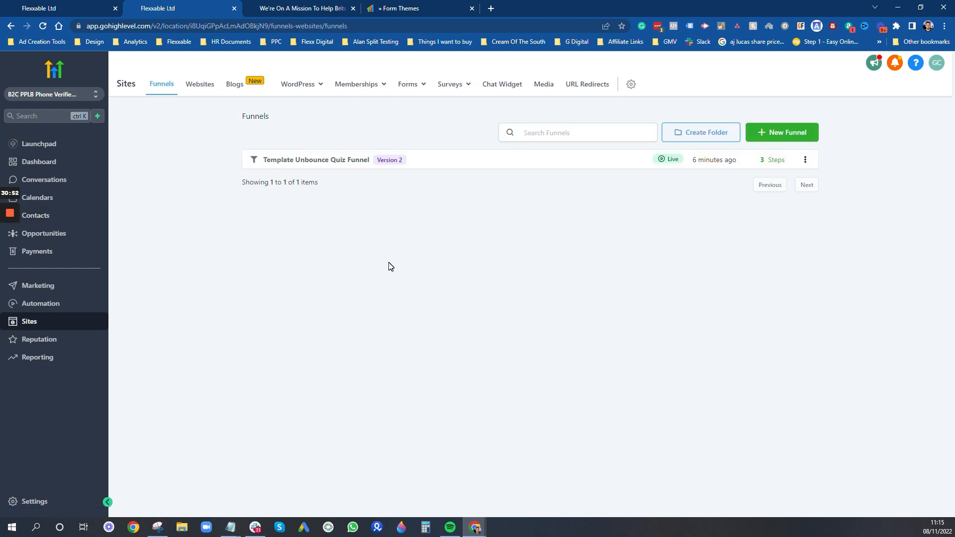
left_click(341, 159)
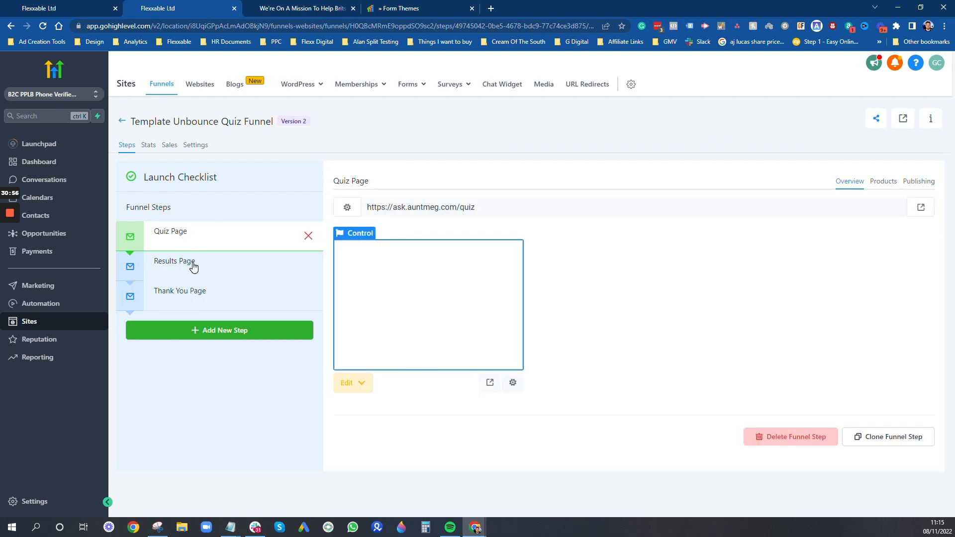
left_click(193, 263)
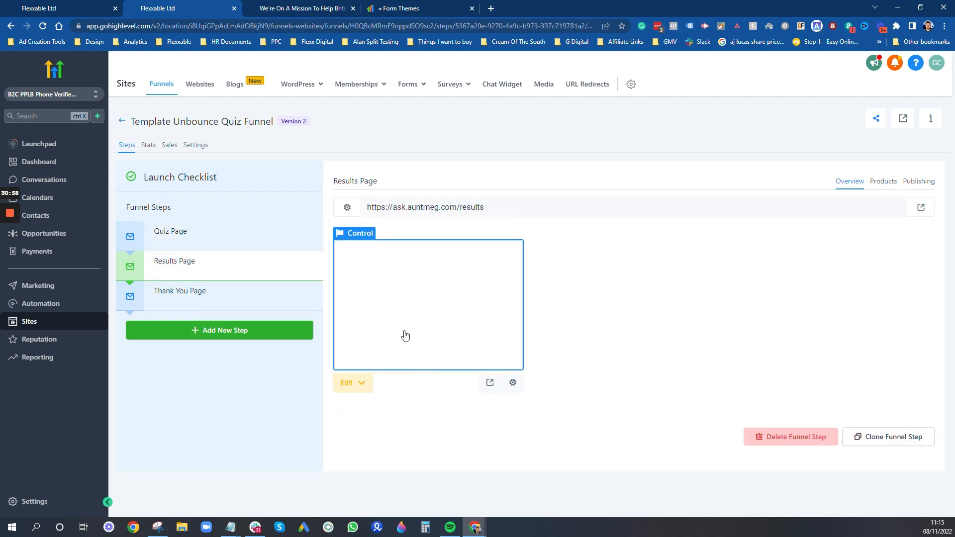
left_click(362, 384)
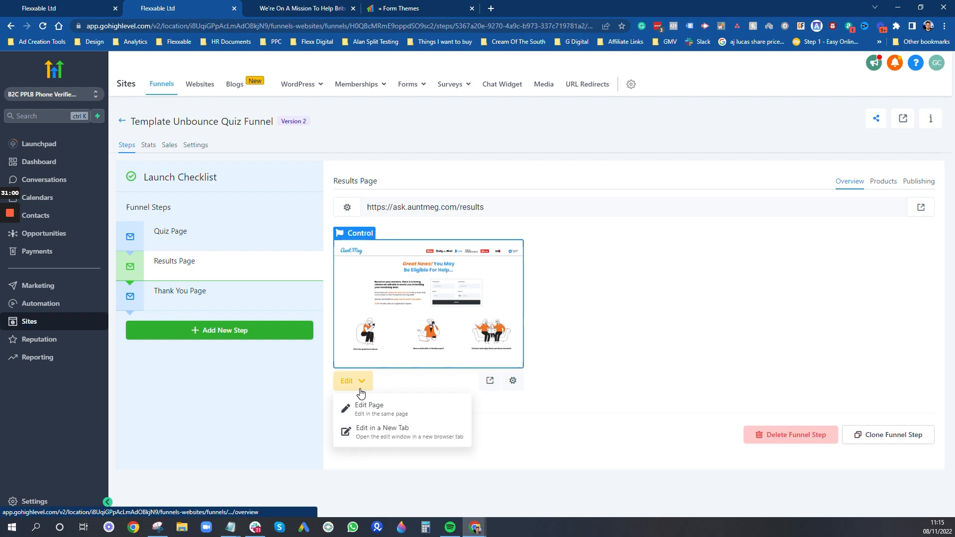
left_click(378, 403)
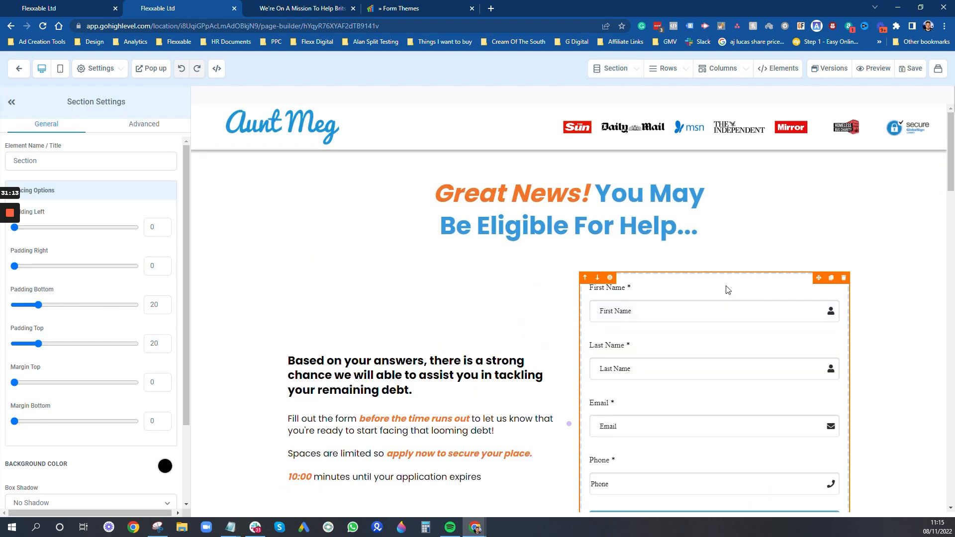
- Set the Results Page form's redirect action to 'Go to Next step' and save the page
left_click(726, 290)
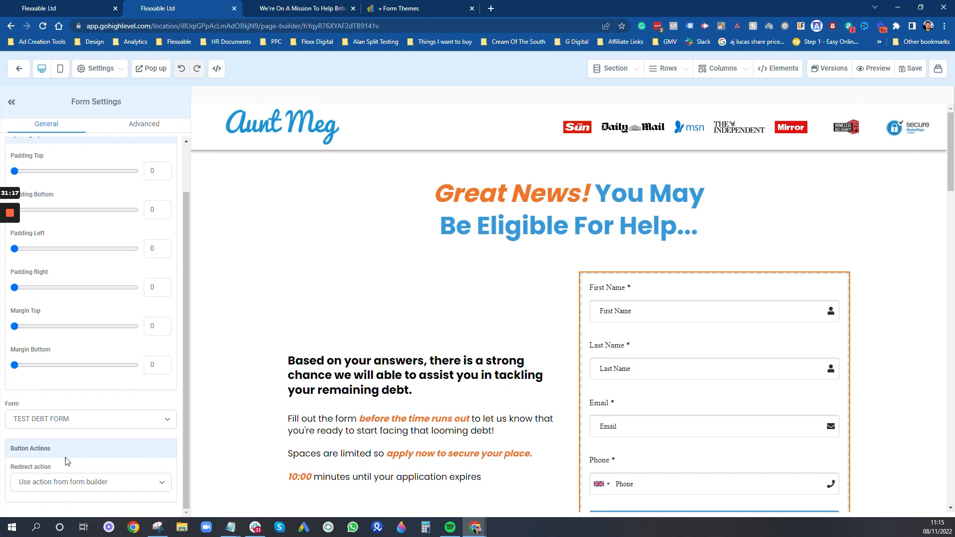
left_click(56, 485)
left_click(57, 471)
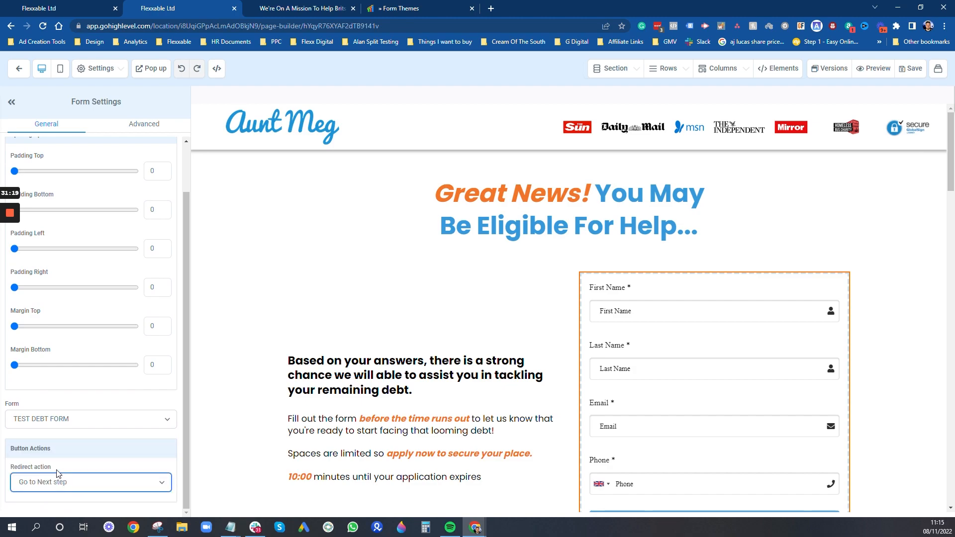
scroll(448, 344, "down", 7)
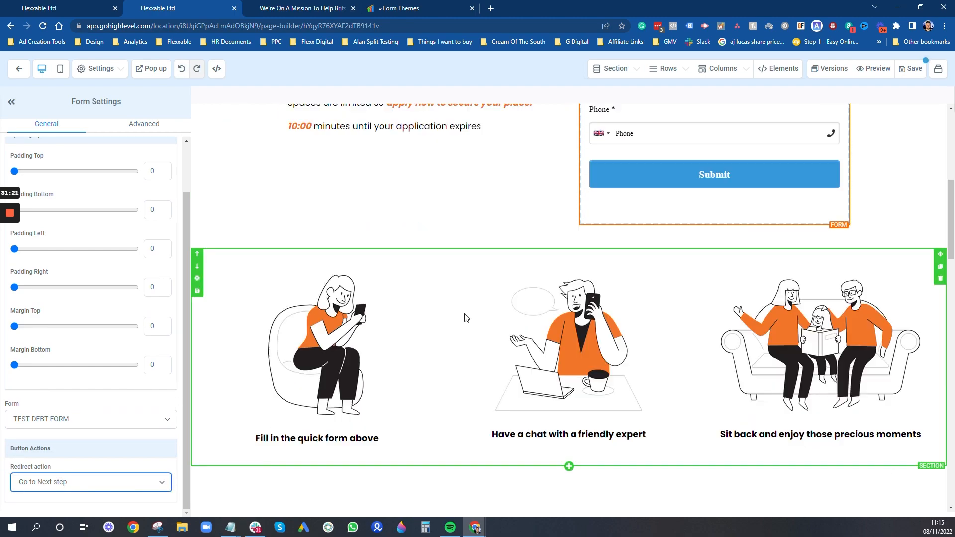
scroll(466, 317, "up", 7)
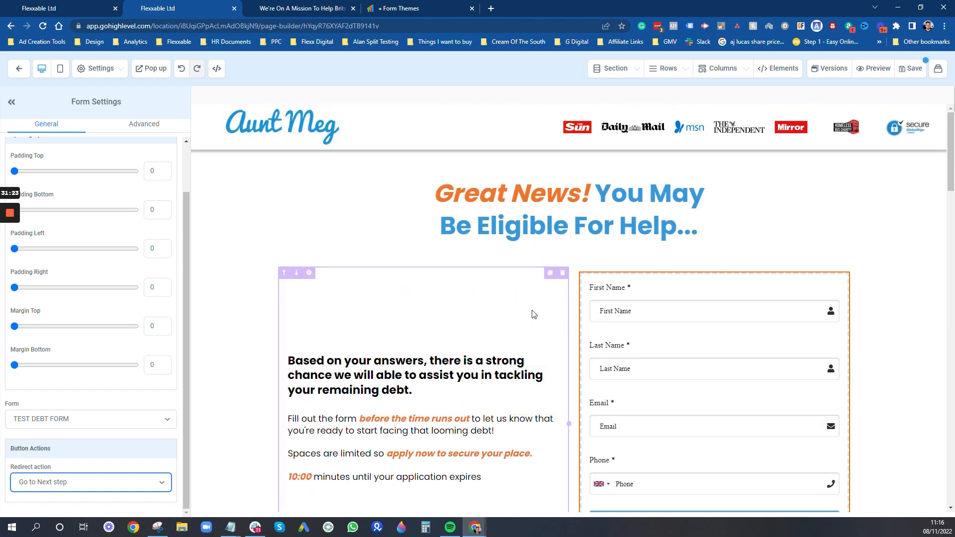
scroll(478, 372, "down", 2)
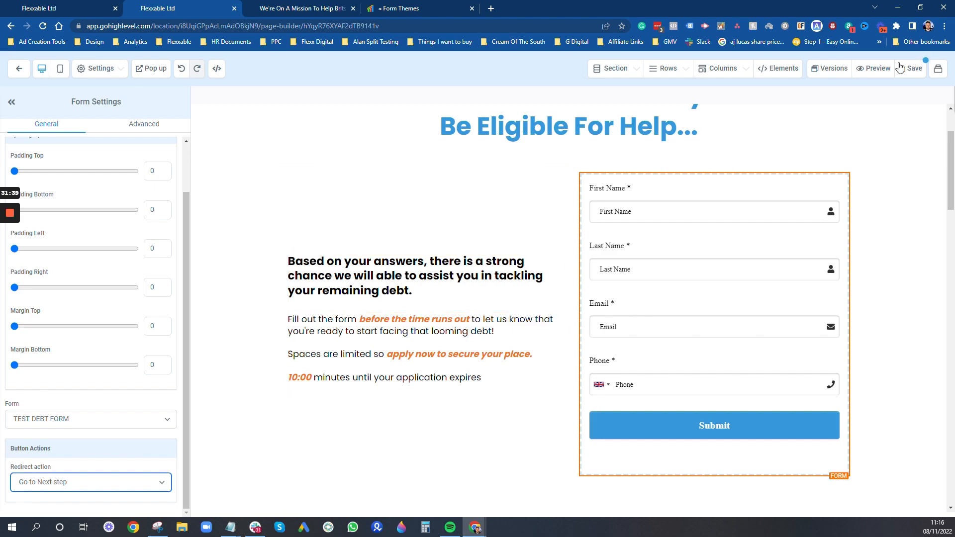
left_click(912, 71)
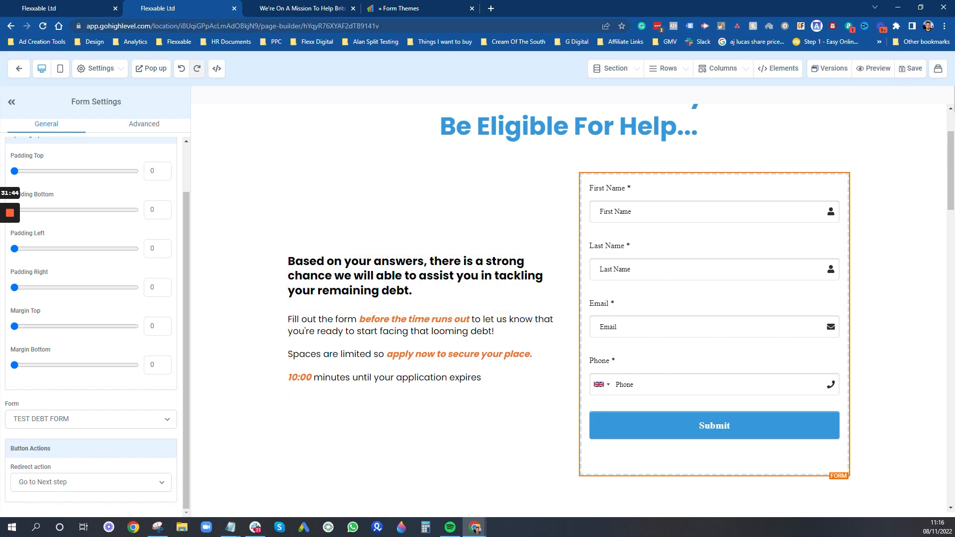
- Return to Contacts and open a new Incognito window with Ctrl+Shift+N
left_click(82, 5)
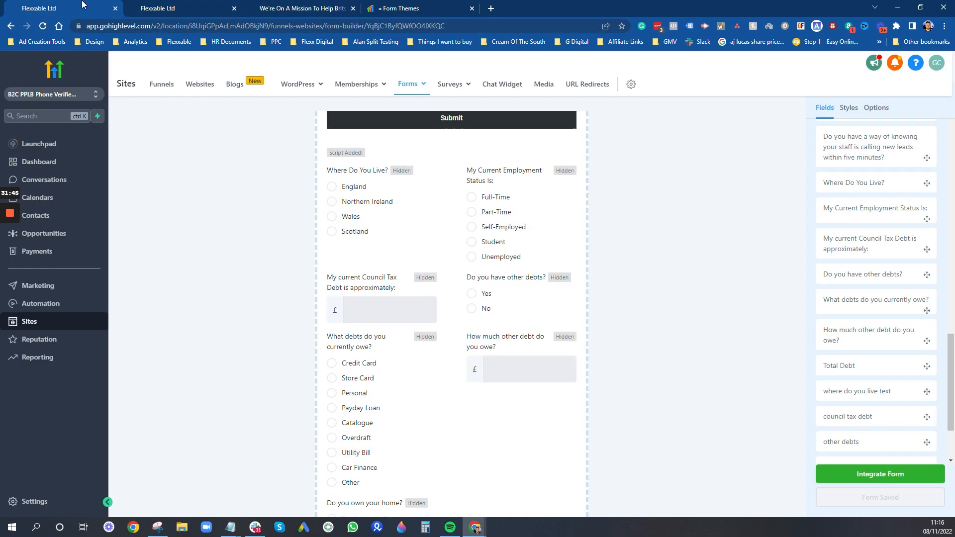
left_click(52, 215)
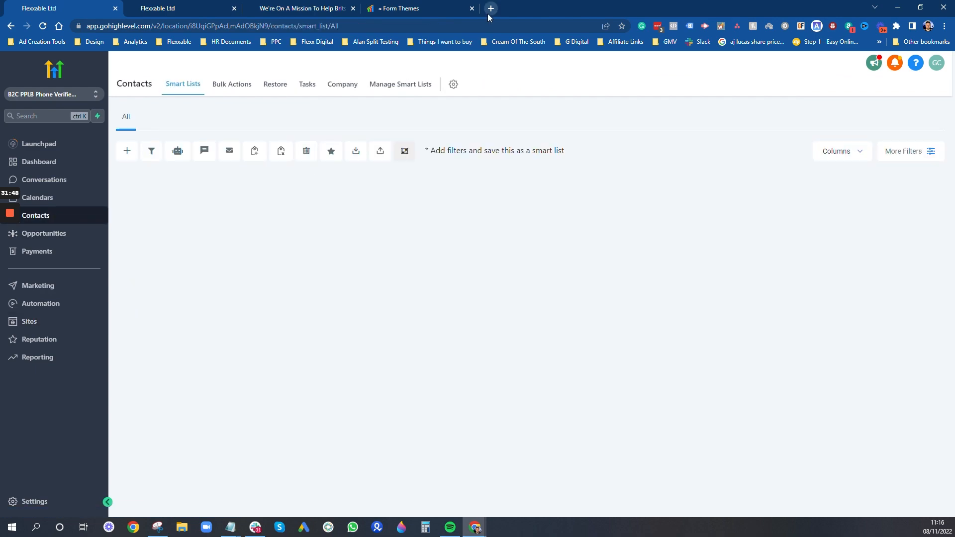
key("ctrl+shift+n")
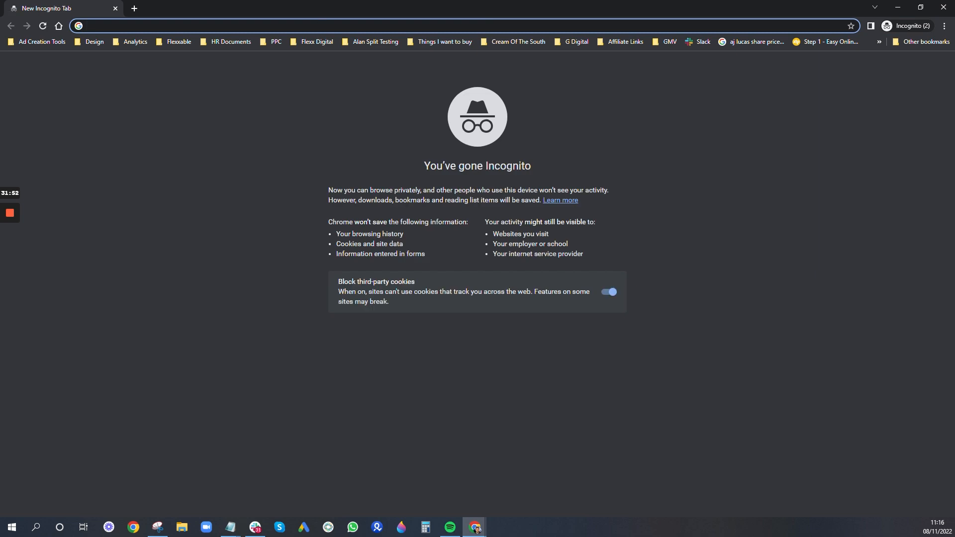
- Load the live Aunt Meg quiz page, look it over, then minimize the incognito window
type("ask.auntmeg.com/quiz")
key("Return")
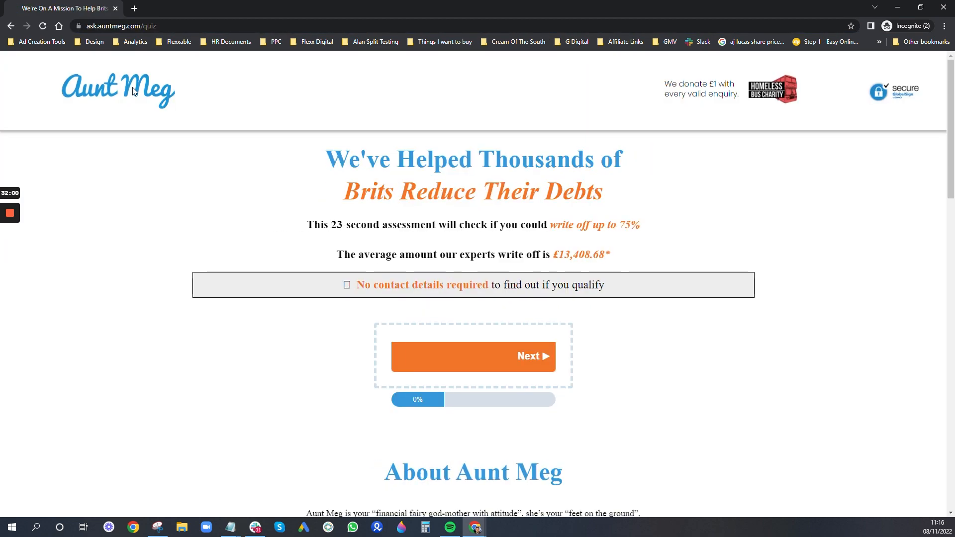
scroll(619, 155, "down", 15)
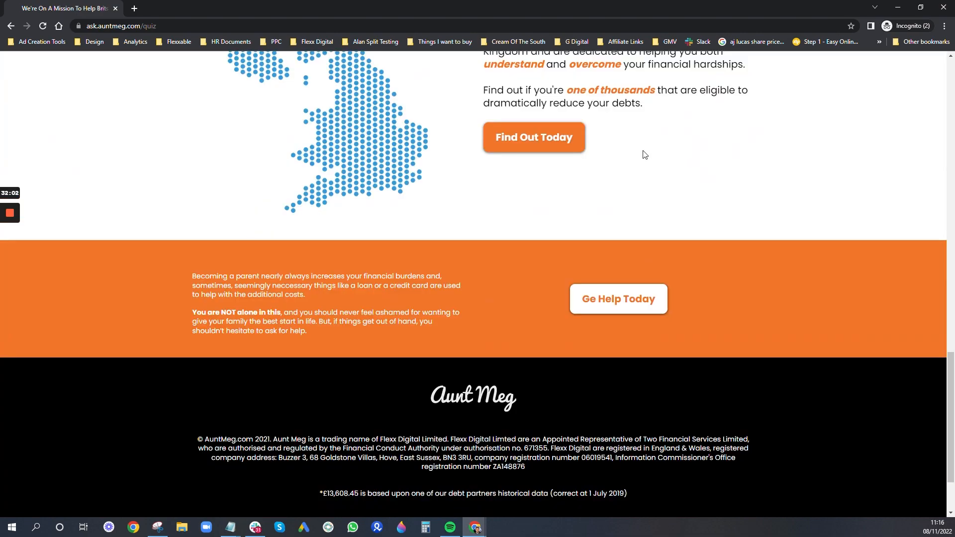
scroll(647, 169, "down", 2)
scroll(708, 142, "up", 5)
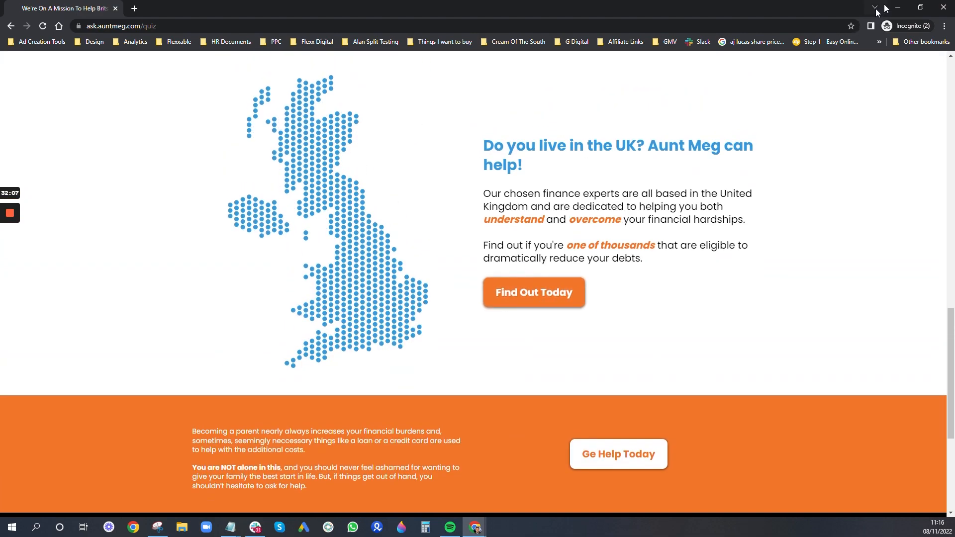
left_click(898, 7)
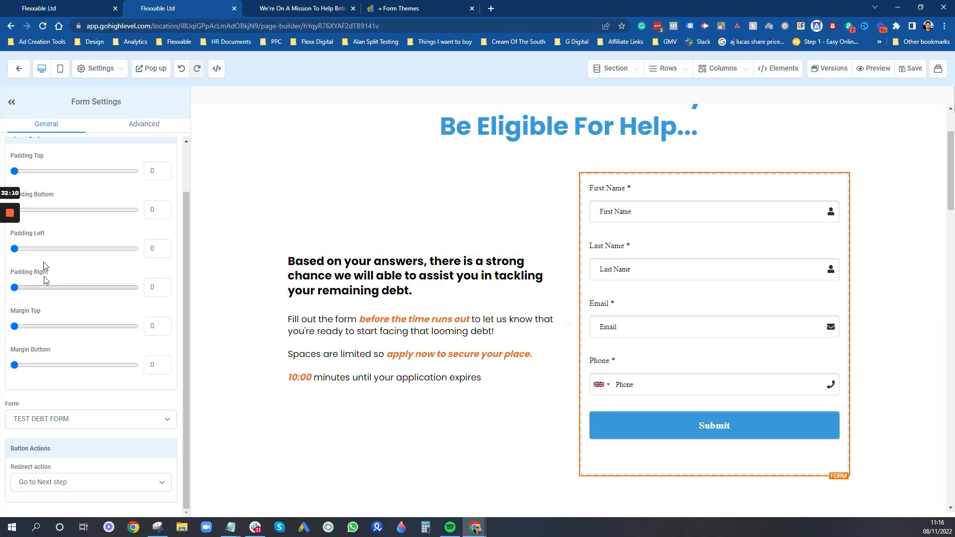
- Set the Ge Help Today button to scroll to the Survey element and save the quiz page
scroll(45, 269, "up", 1)
left_click(19, 68)
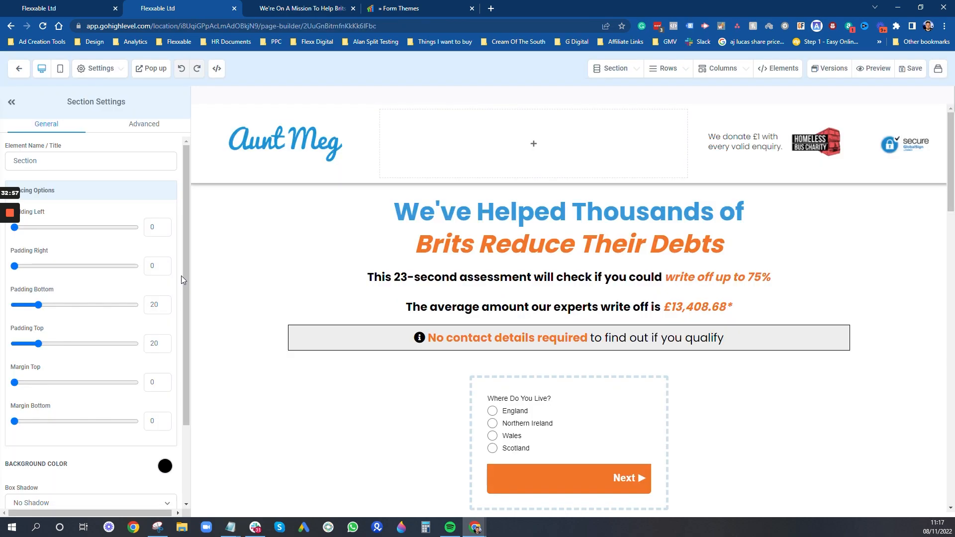
scroll(569, 298, "down", 15)
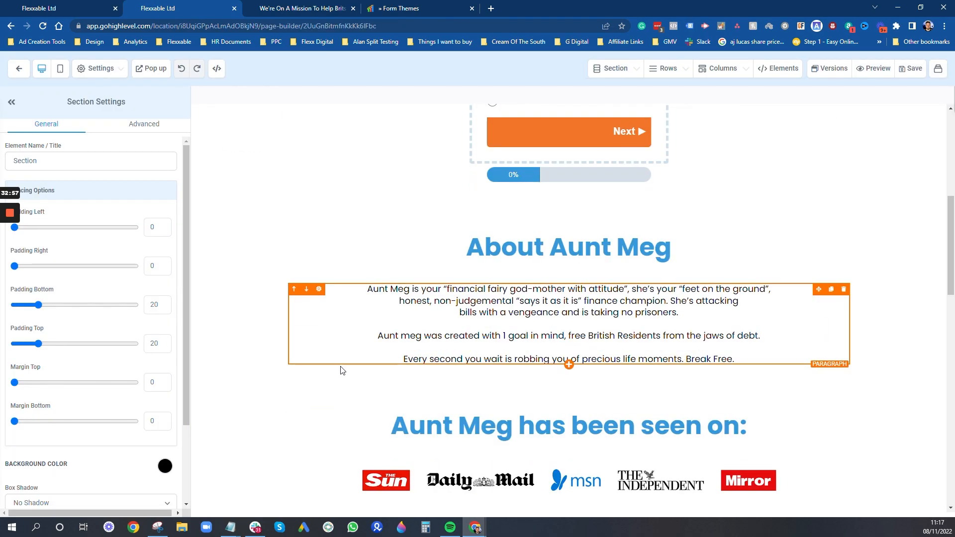
scroll(723, 220, "down", 3)
left_click(716, 191)
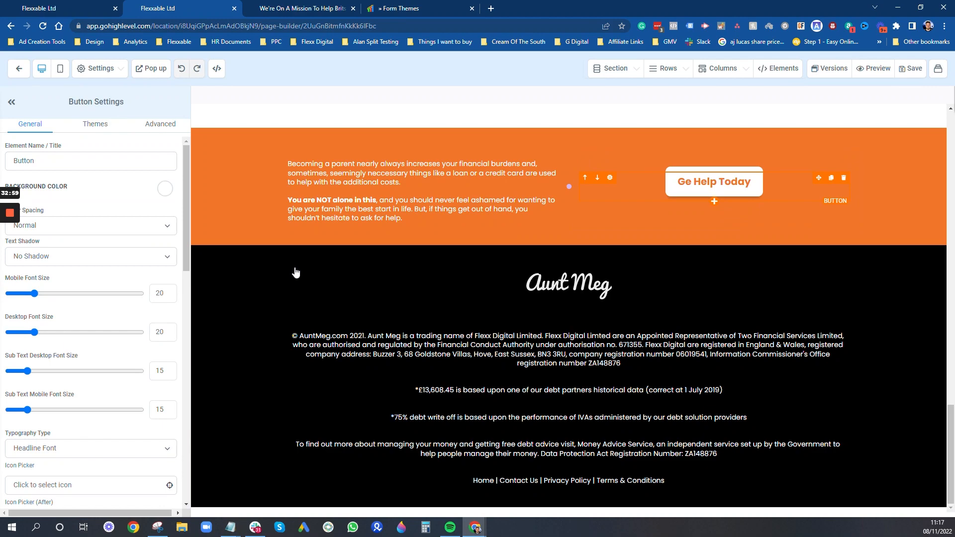
scroll(76, 369, "down", 10)
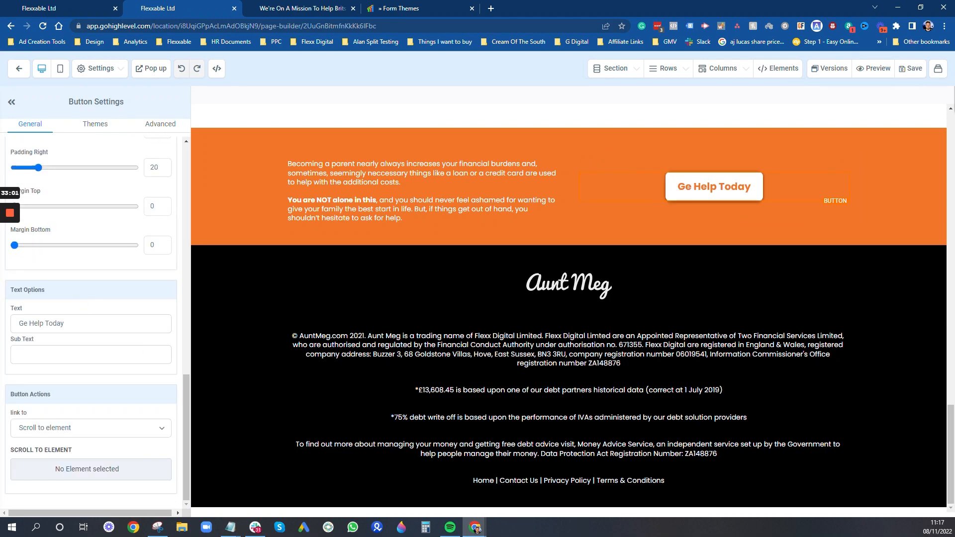
left_click(86, 436)
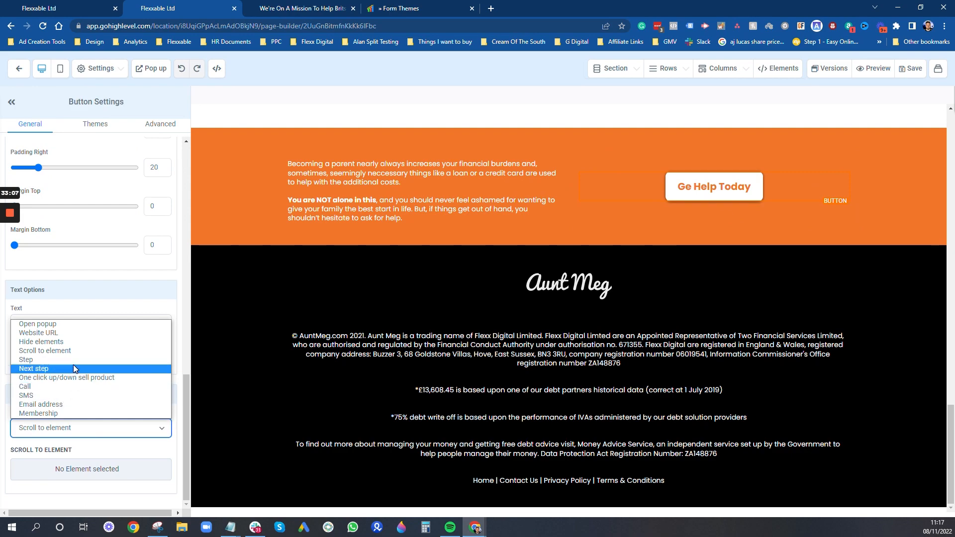
left_click(50, 469)
left_click(47, 464)
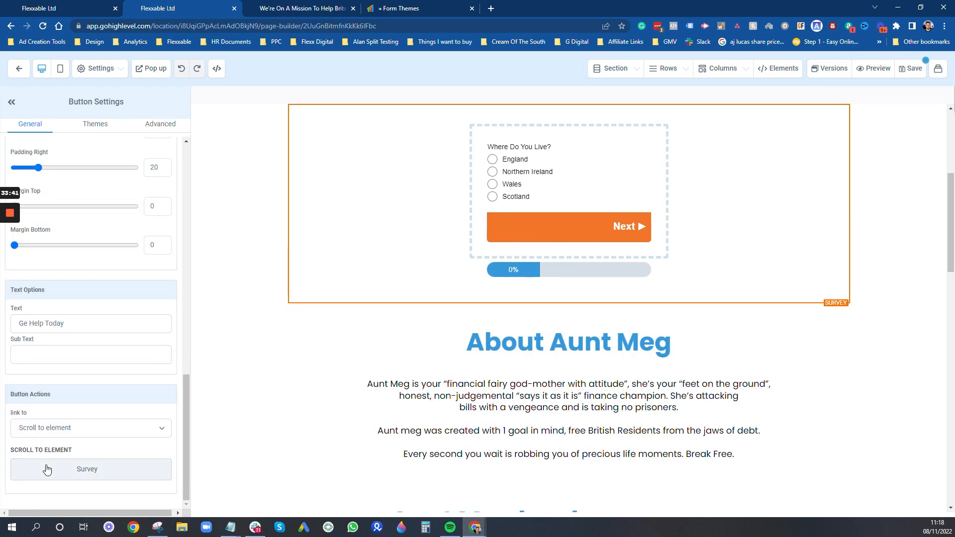
scroll(563, 423, "down", 1)
scroll(562, 422, "up", 5)
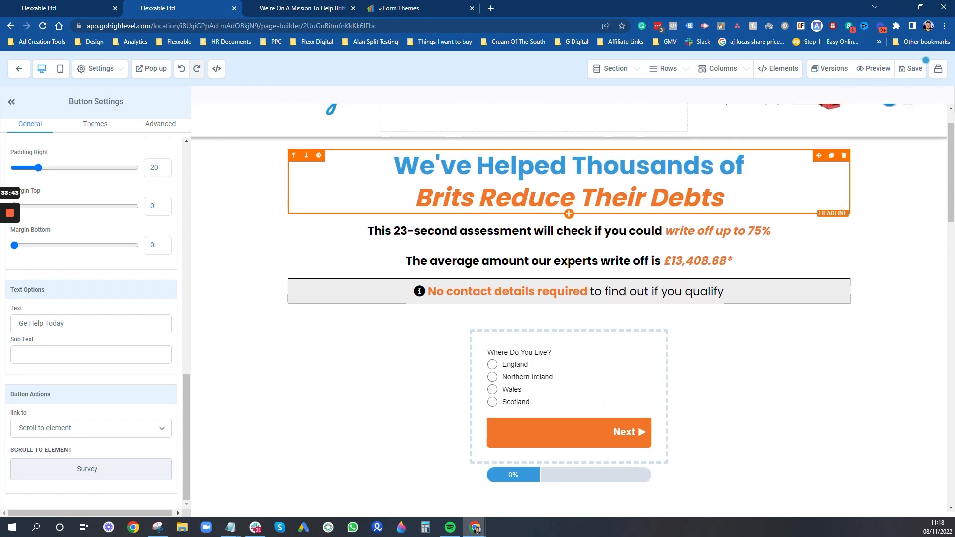
left_click(922, 70)
- Point the Find Out Today button at the Survey element too and save again
scroll(642, 262, "down", 10)
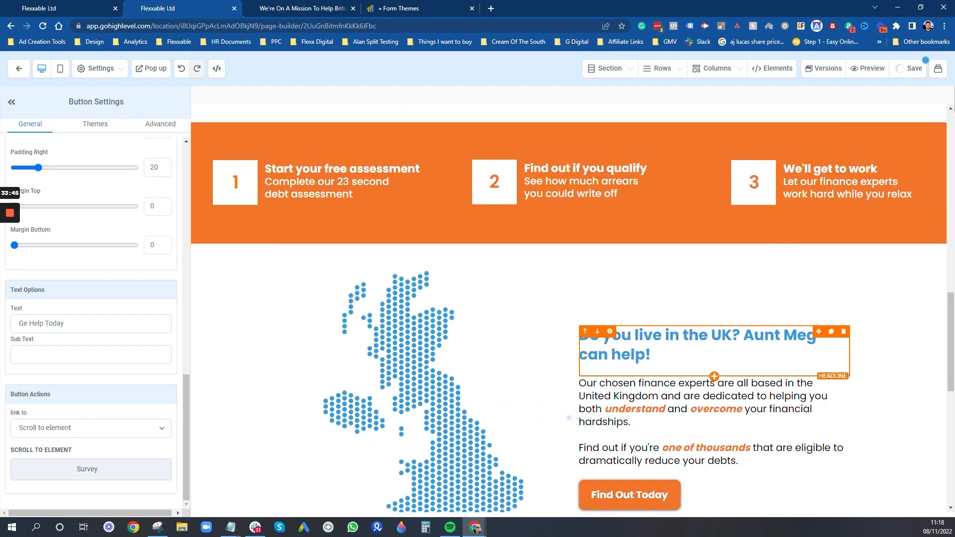
left_click(641, 262)
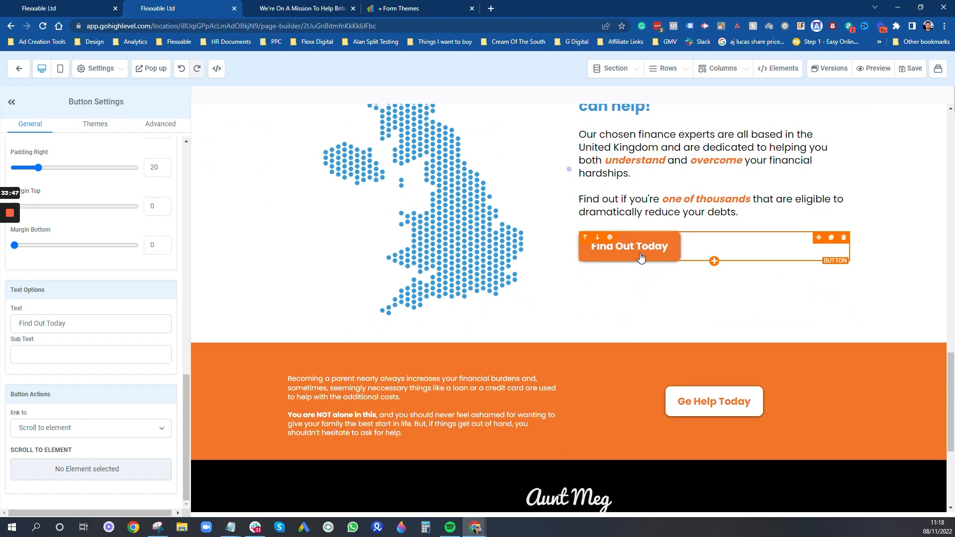
left_click(83, 474)
scroll(85, 467, "down", 5)
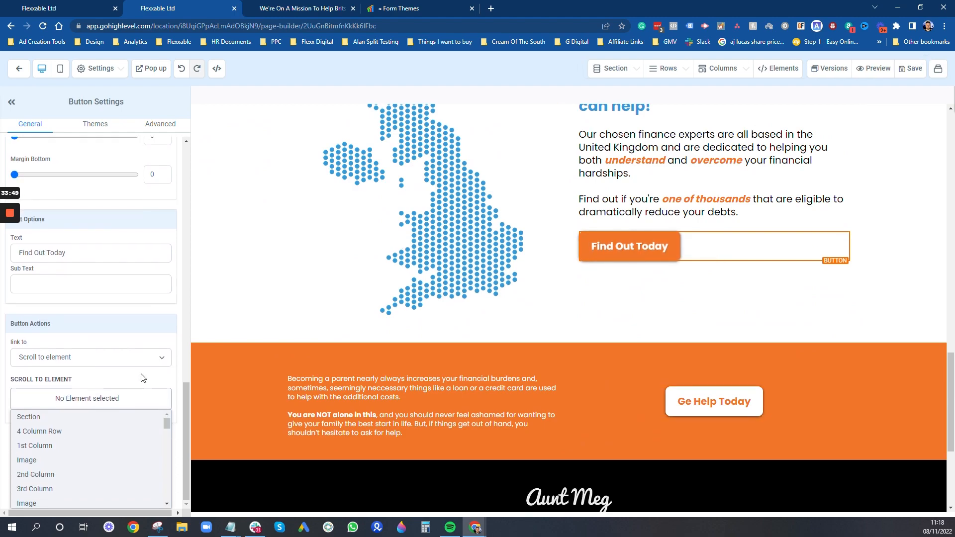
left_click(86, 418)
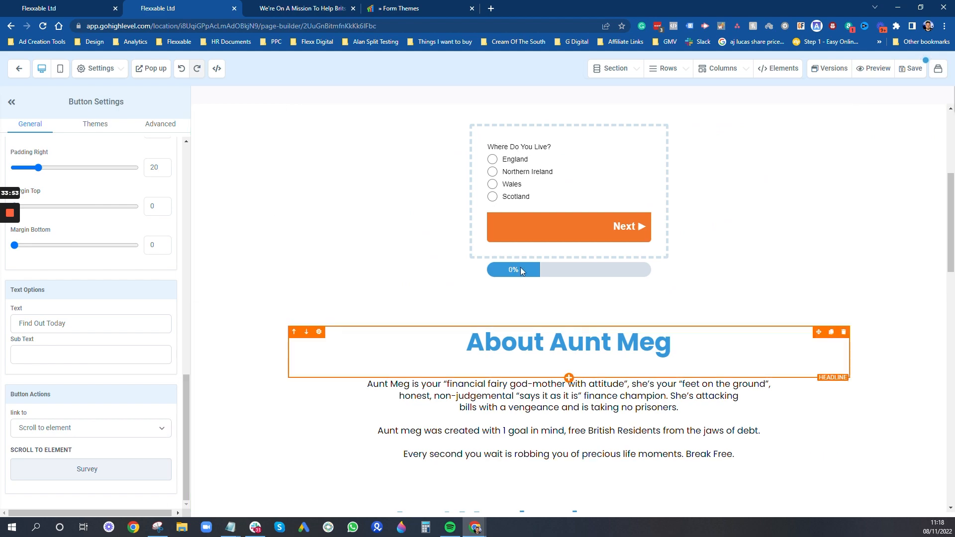
left_click(904, 72)
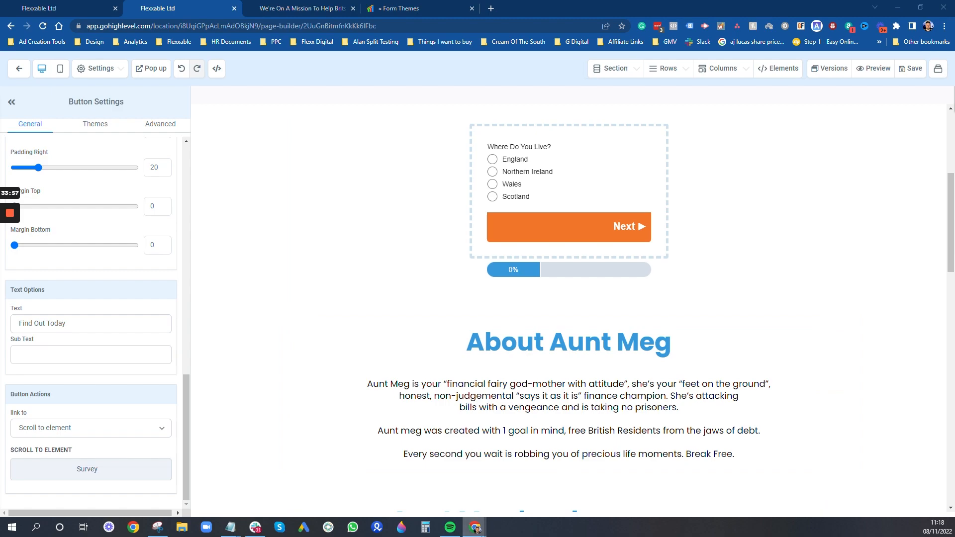
- Bring the live Aunt Meg quiz site back to the front
mouse_move(475, 528)
left_click(648, 491)
scroll(260, 179, "up", 10)
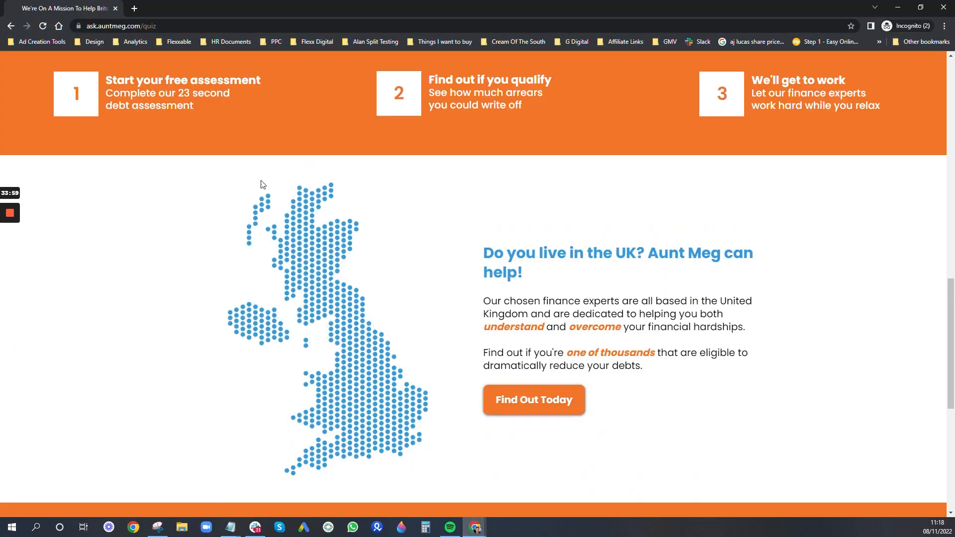
- Reload the live quiz page and check that Ge Help Today jumps to the survey
key("F5")
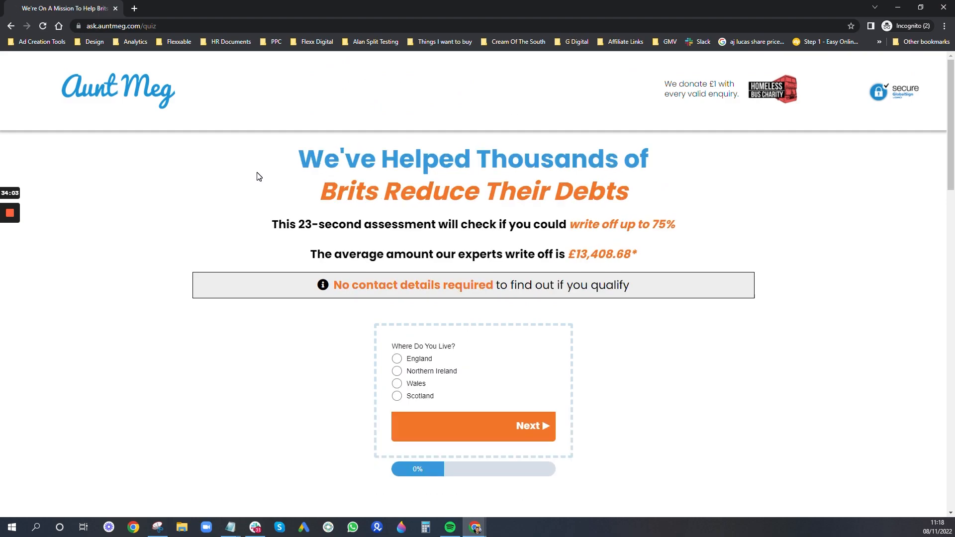
scroll(258, 233, "down", 20)
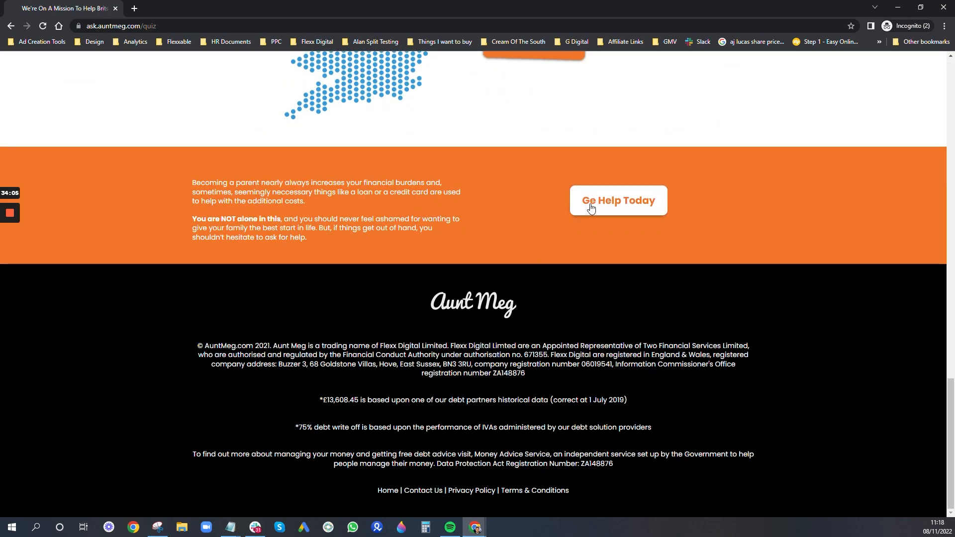
left_click(589, 198)
scroll(560, 380, "down", 7)
scroll(561, 380, "down", 7)
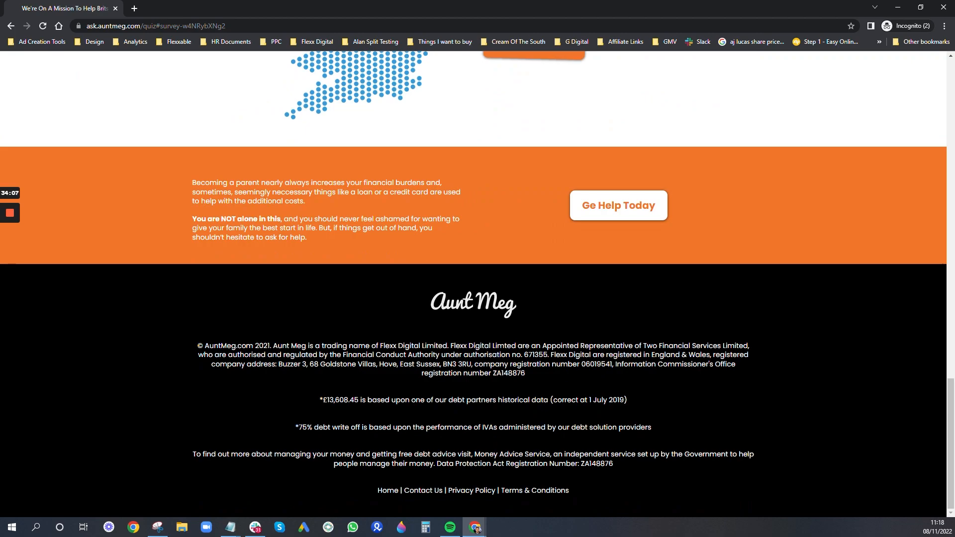
scroll(565, 204, "up", 1)
- Check that Find Out Today also jumps up to the survey's Where Do You Live? question
left_click(565, 201)
scroll(532, 196, "down", 2)
scroll(507, 256, "down", 17)
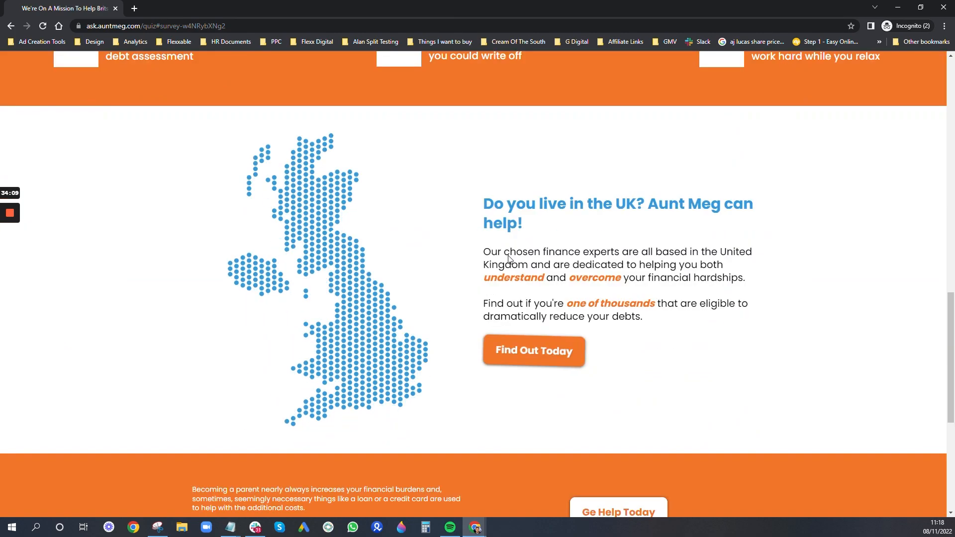
scroll(508, 256, "up", 12)
scroll(874, 450, "up", 12)
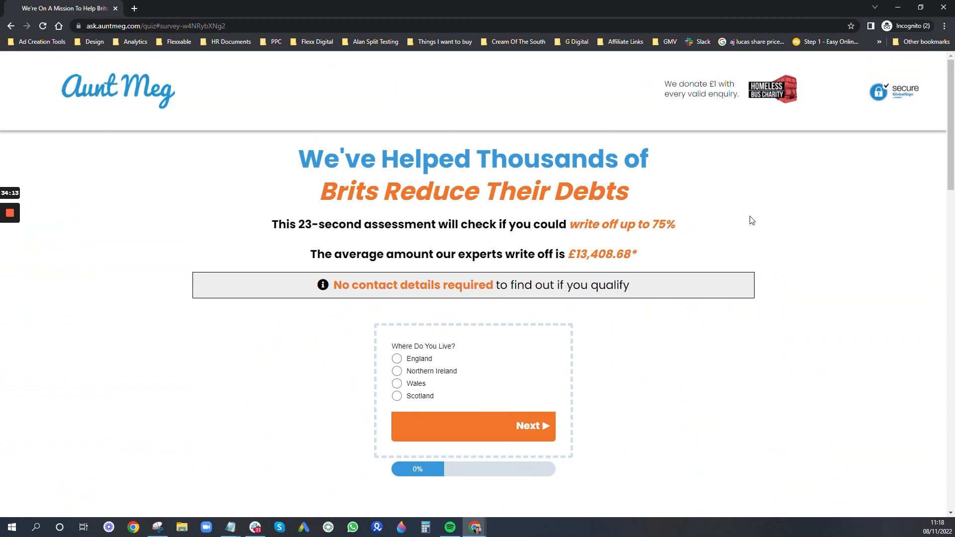
scroll(762, 335, "down", 1)
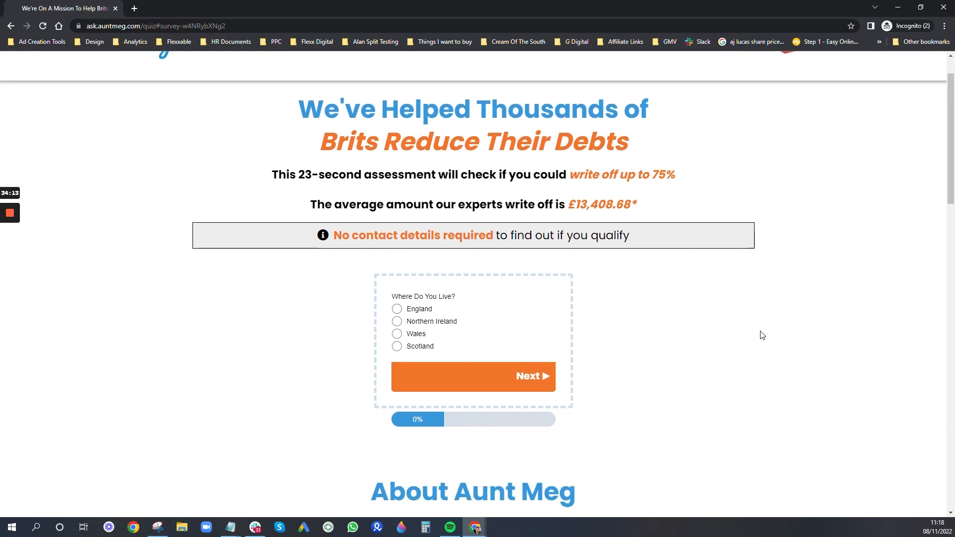
- Complete the quiz as England, home owner, £2300 council tax debt, full-time, and submit it
left_click(398, 310)
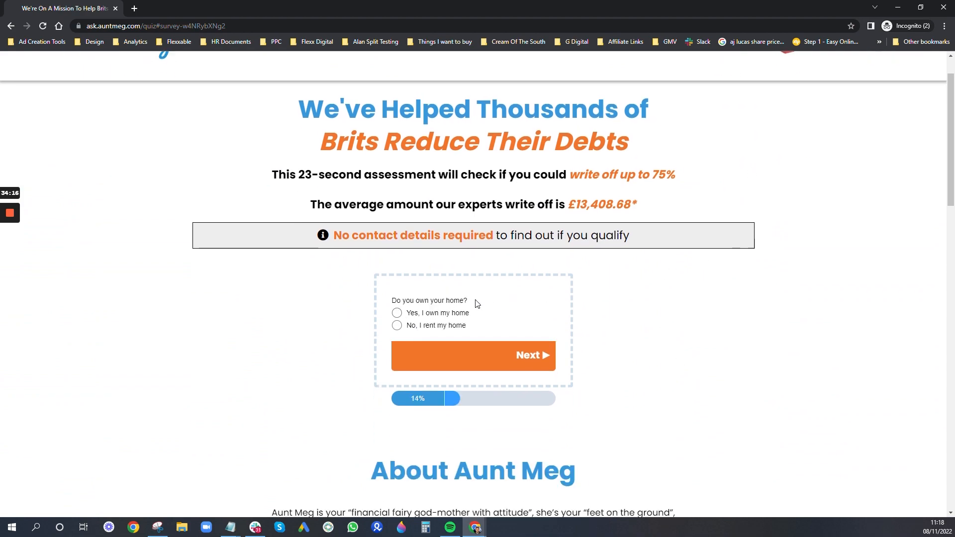
left_click(398, 313)
type("2300")
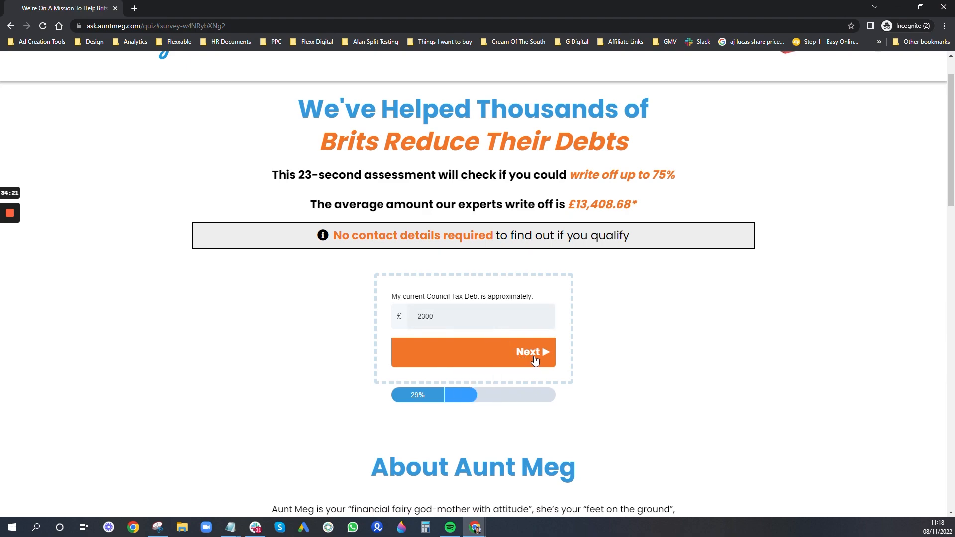
left_click(530, 358)
left_click(396, 309)
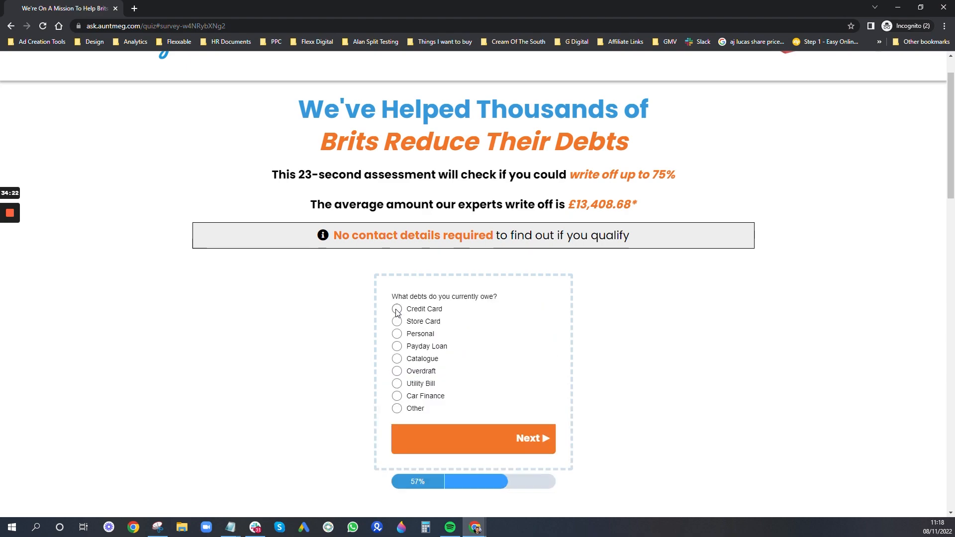
left_click(426, 311)
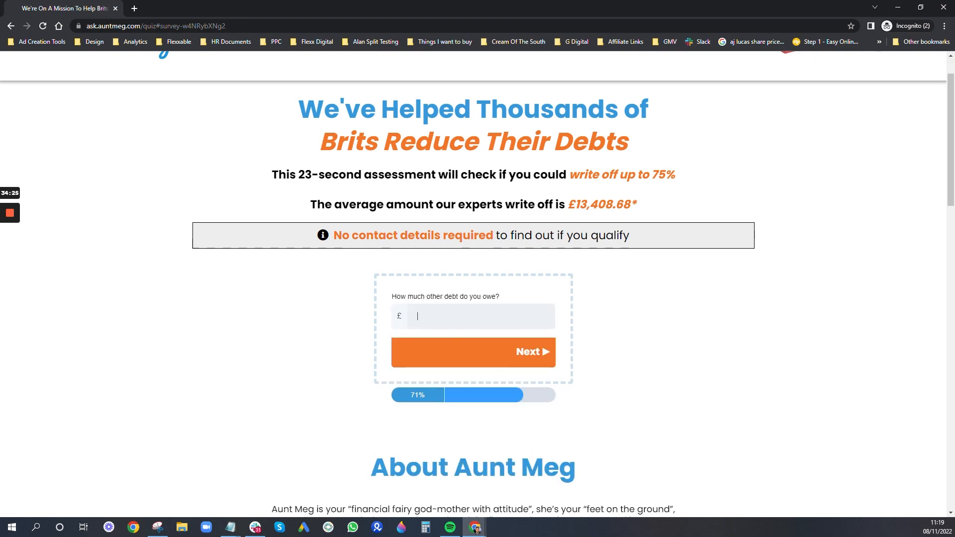
type("5000")
left_click(539, 357)
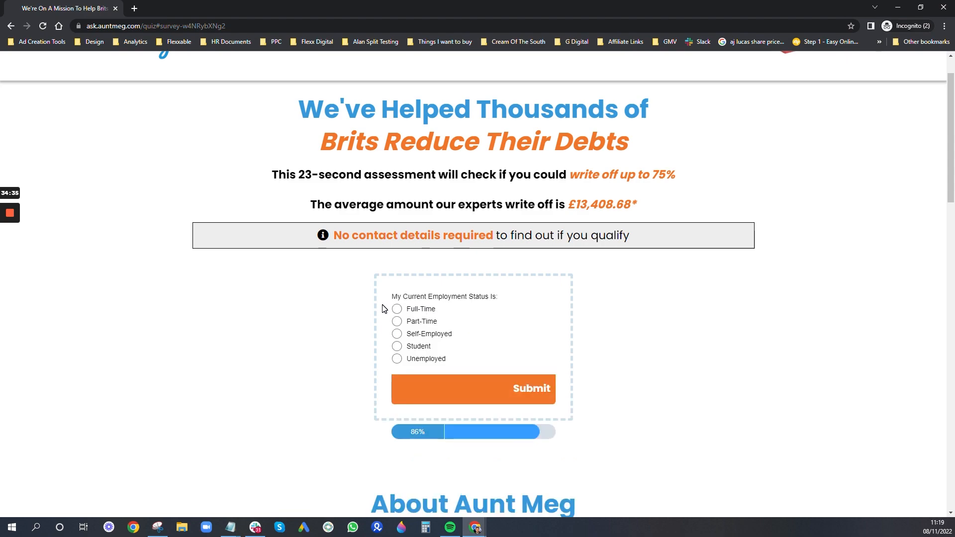
left_click(397, 310)
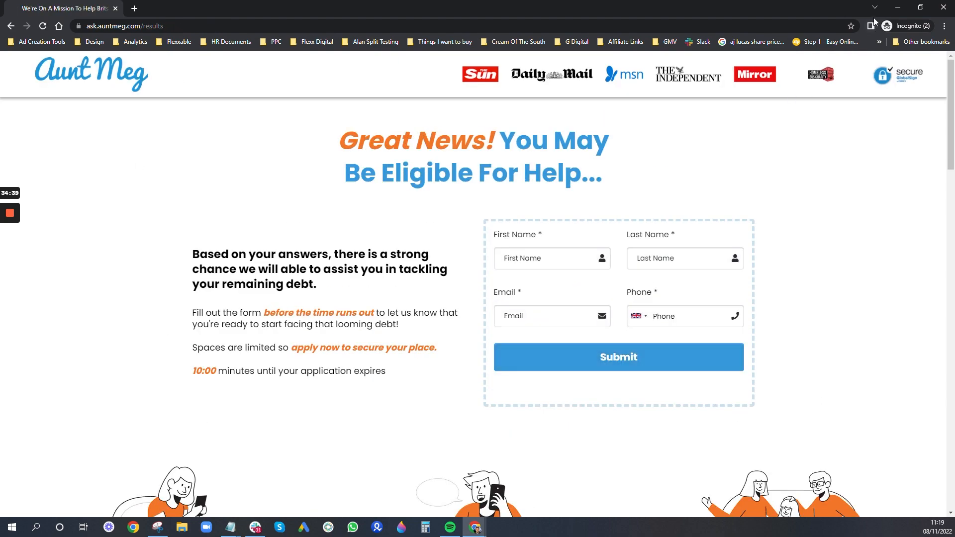
left_click(898, 7)
- Open the new test contact and scroll through its captured survey answers
left_click(65, 6)
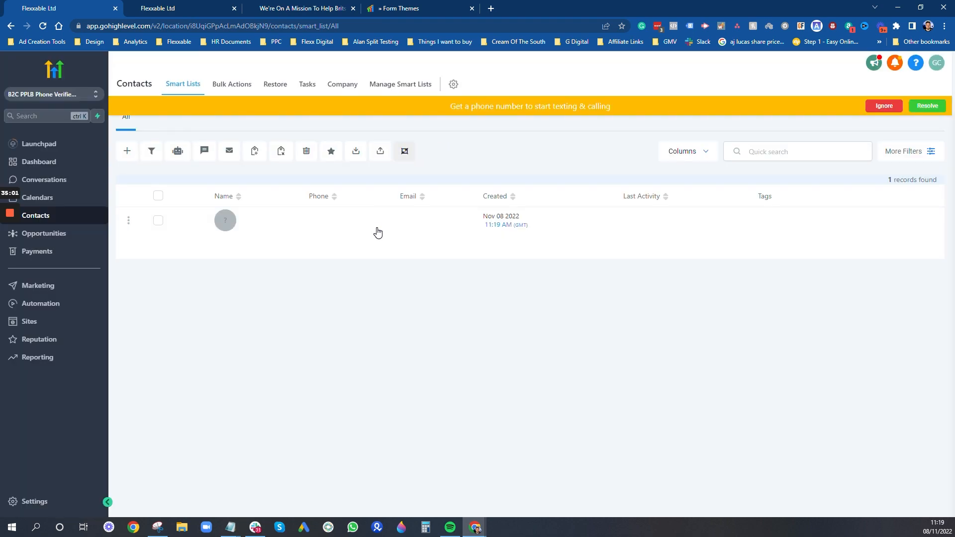
left_click(319, 230)
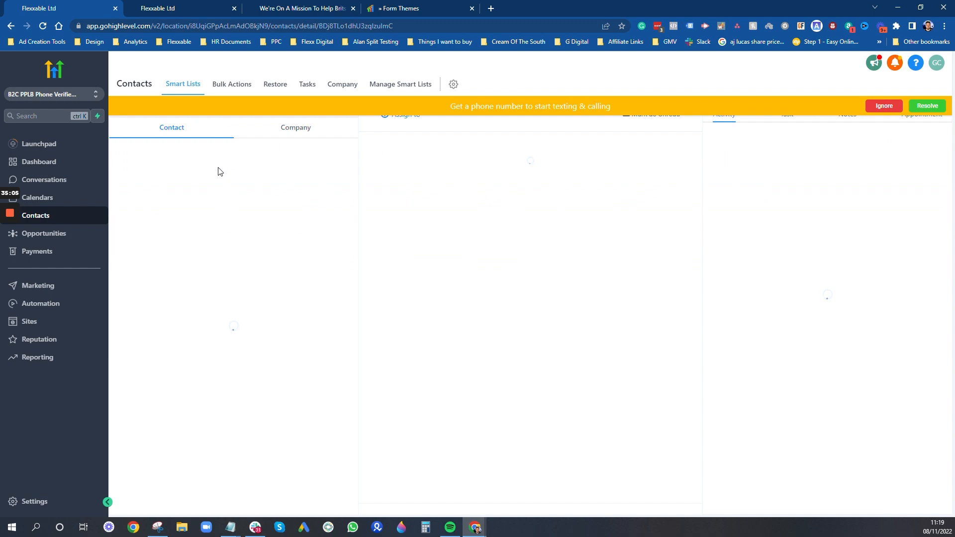
scroll(218, 257, "down", 2)
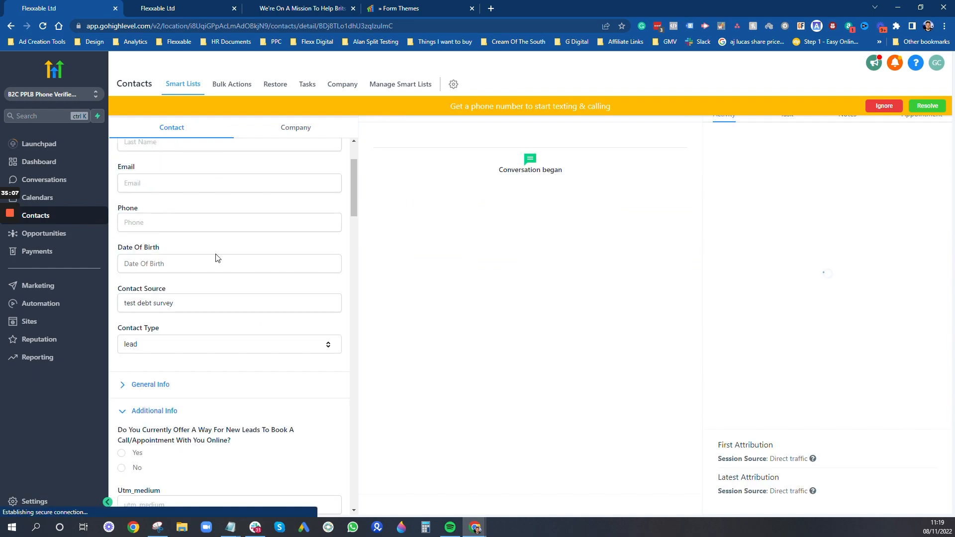
scroll(216, 258, "down", 5)
scroll(199, 288, "up", 3)
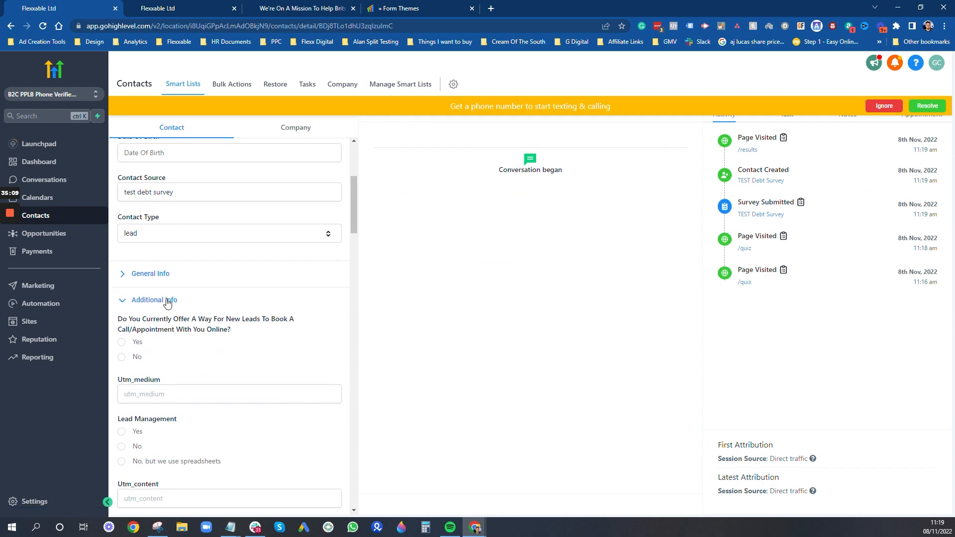
scroll(218, 344, "down", 8)
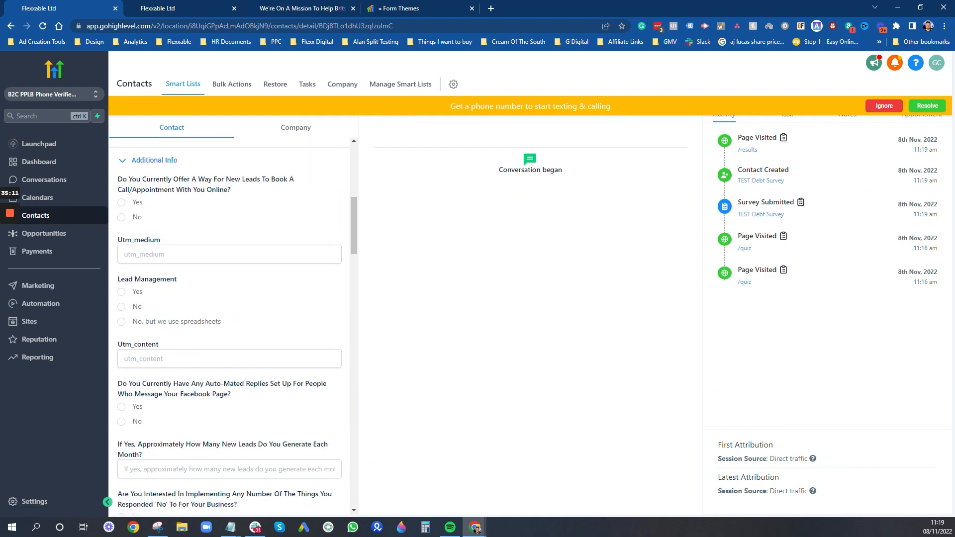
scroll(226, 351, "down", 12)
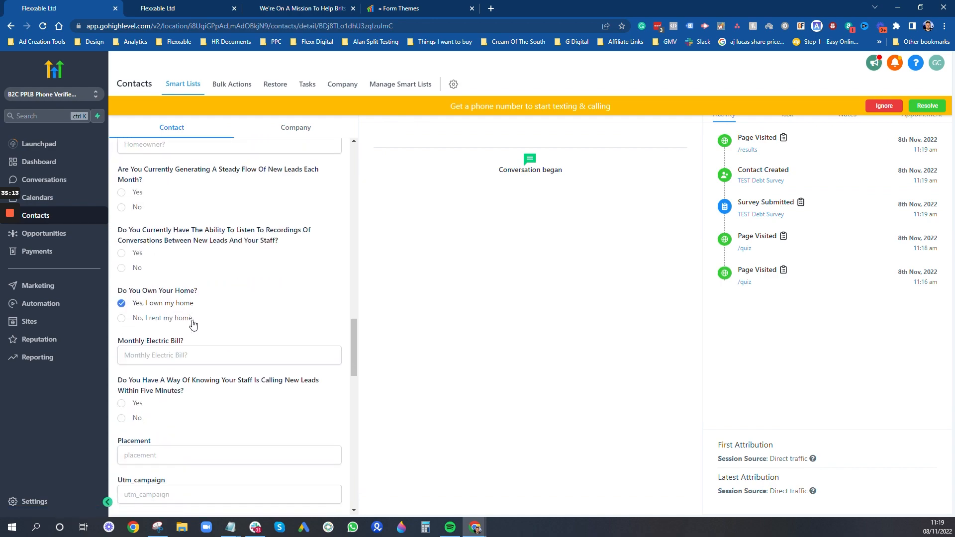
scroll(178, 318, "down", 3)
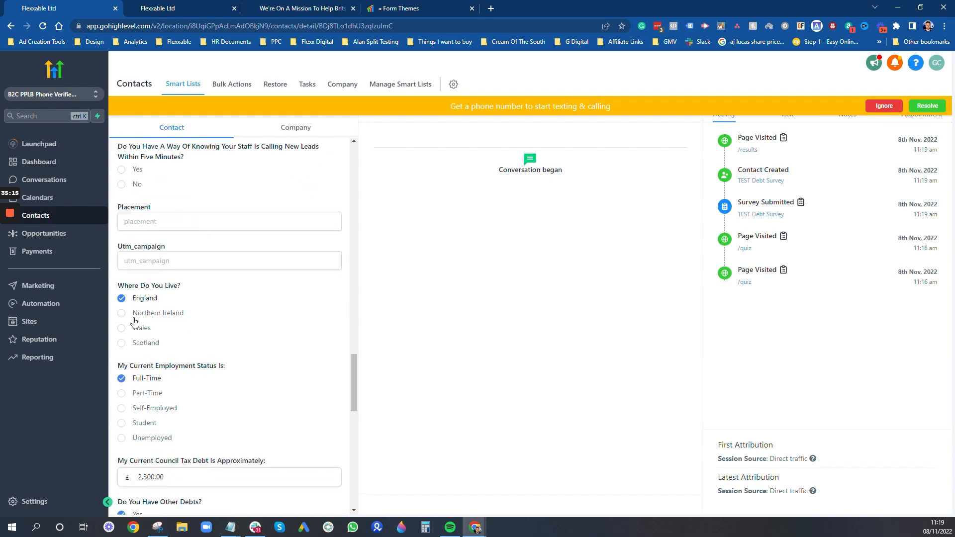
scroll(144, 350, "down", 11)
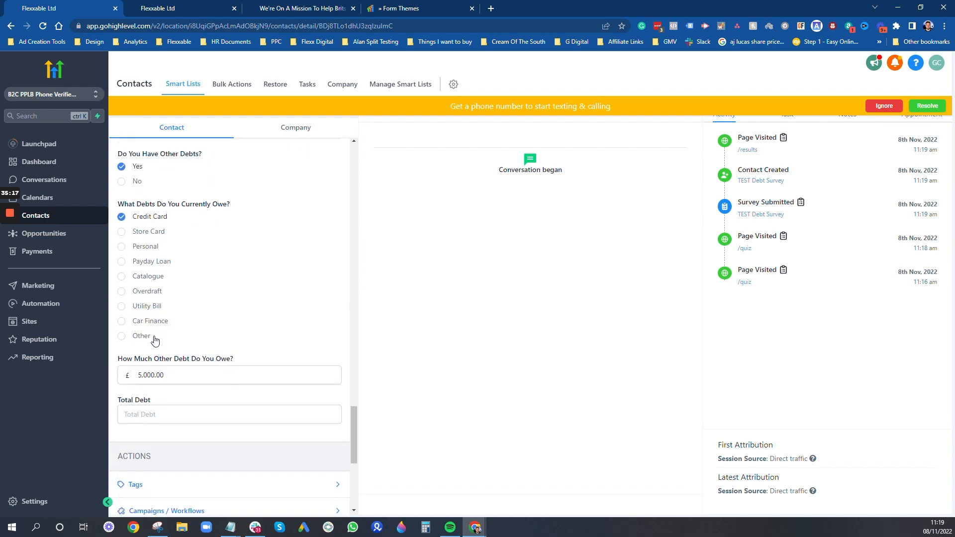
scroll(160, 333, "up", 4)
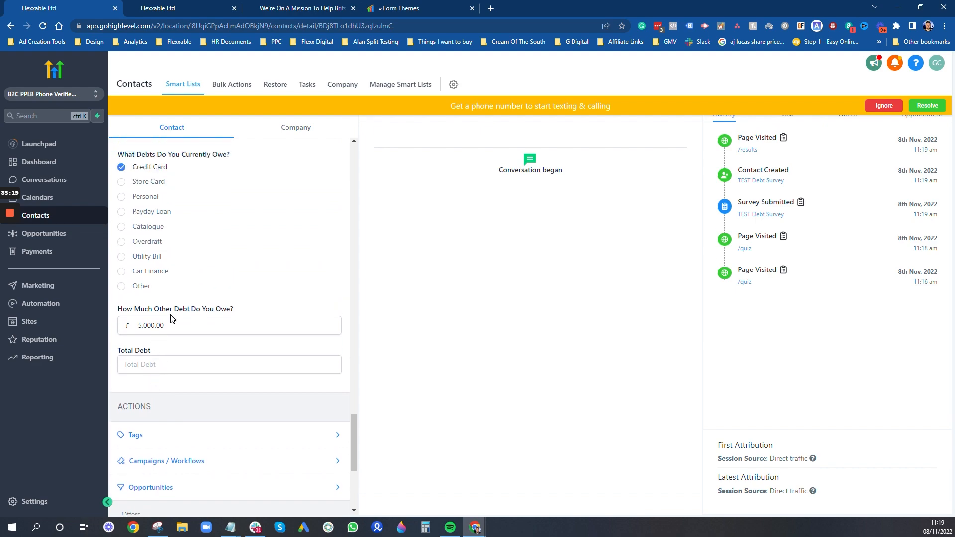
scroll(178, 319, "up", 3)
scroll(178, 319, "down", 1)
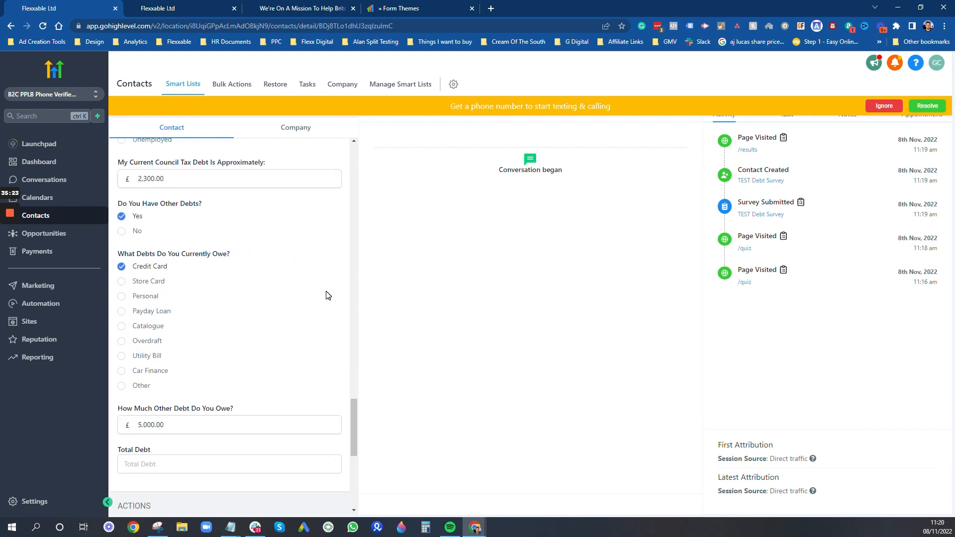
scroll(326, 296, "up", 15)
left_click(139, 4)
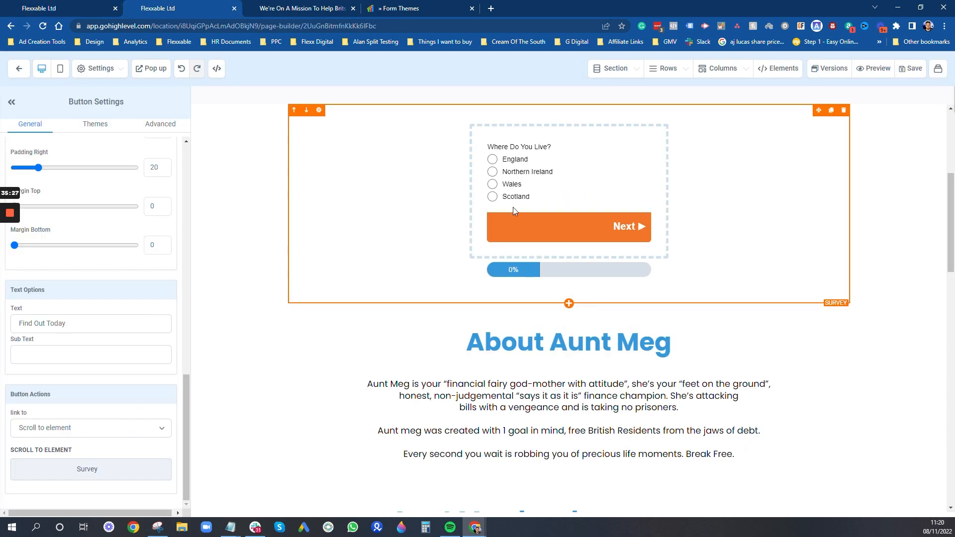
- Fill the results form with the test contact's first name, last name, email and phone, and submit
scroll(412, 220, "up", 3)
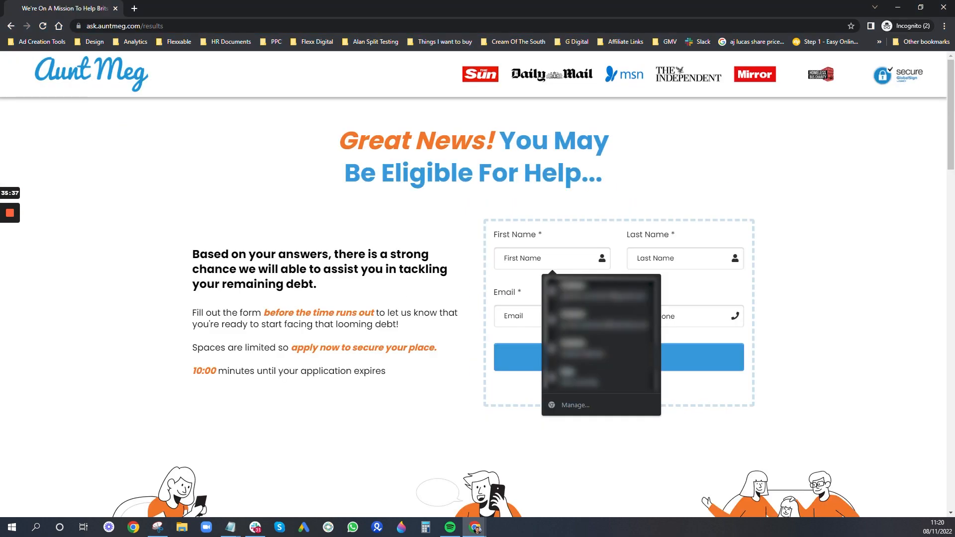
type("Graham")
key("Tab")
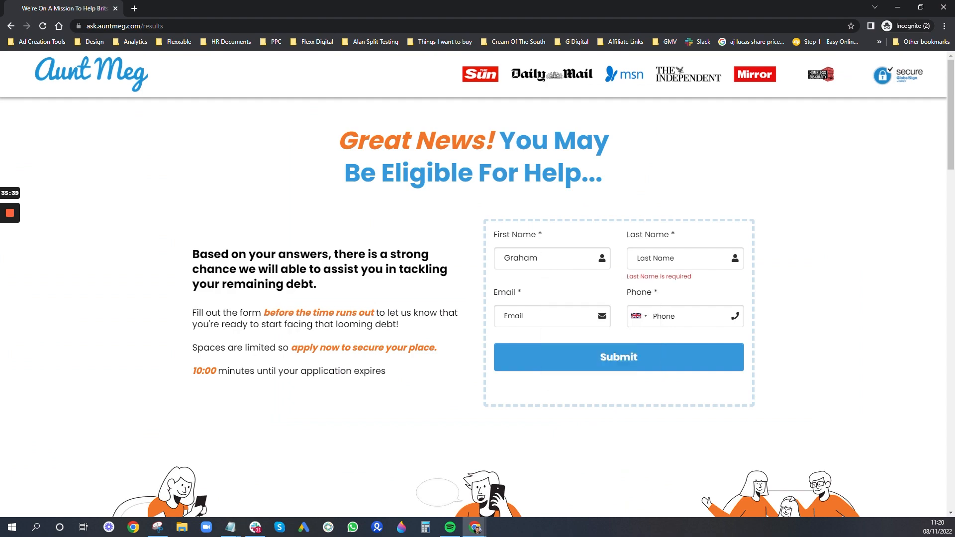
type("Test")
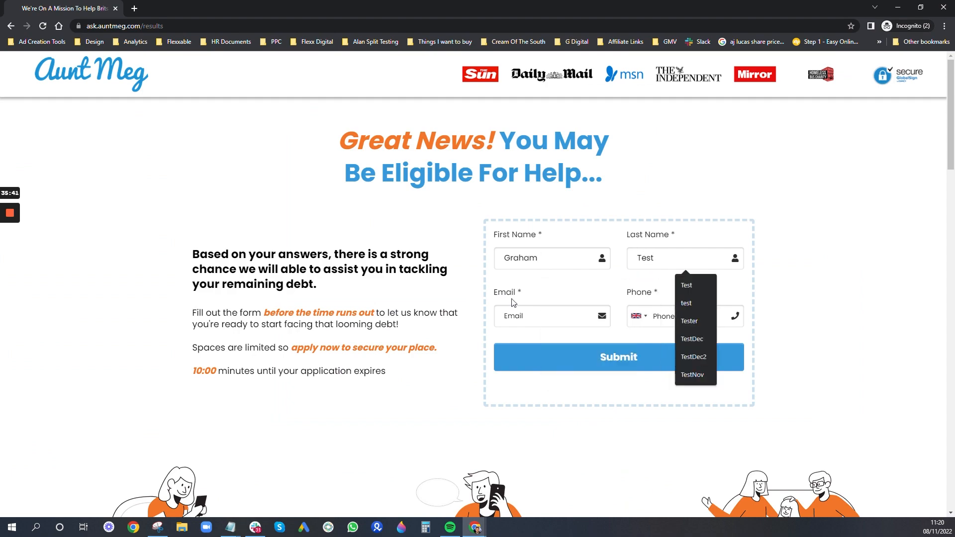
left_click(520, 316)
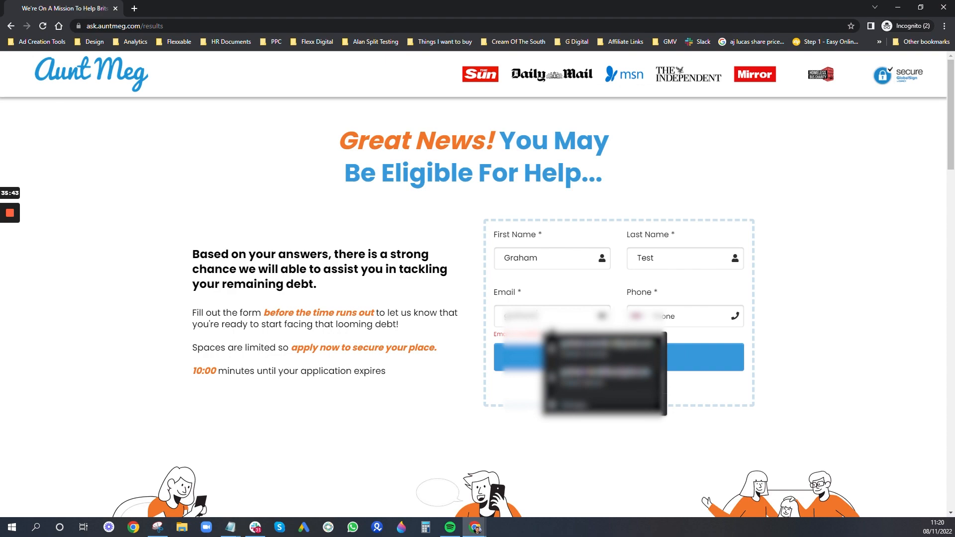
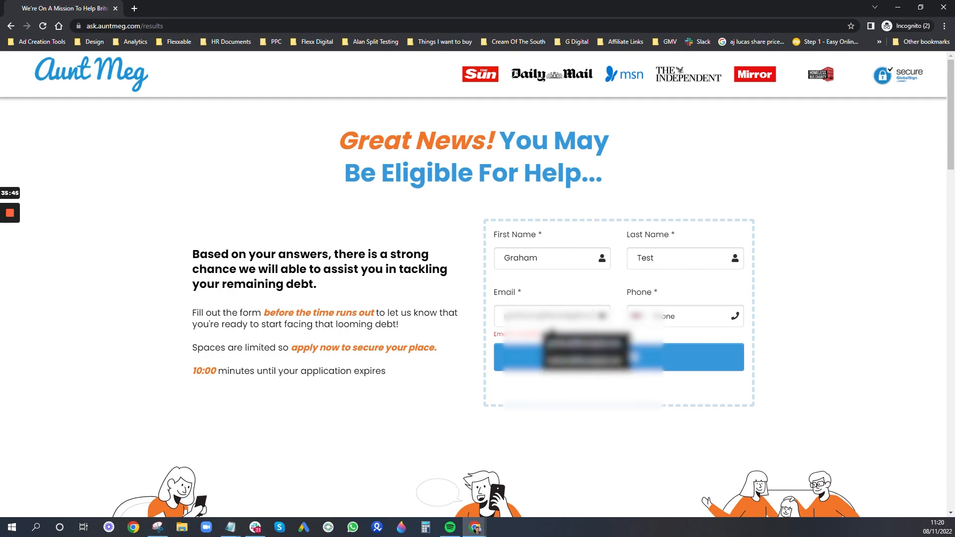
key("Tab")
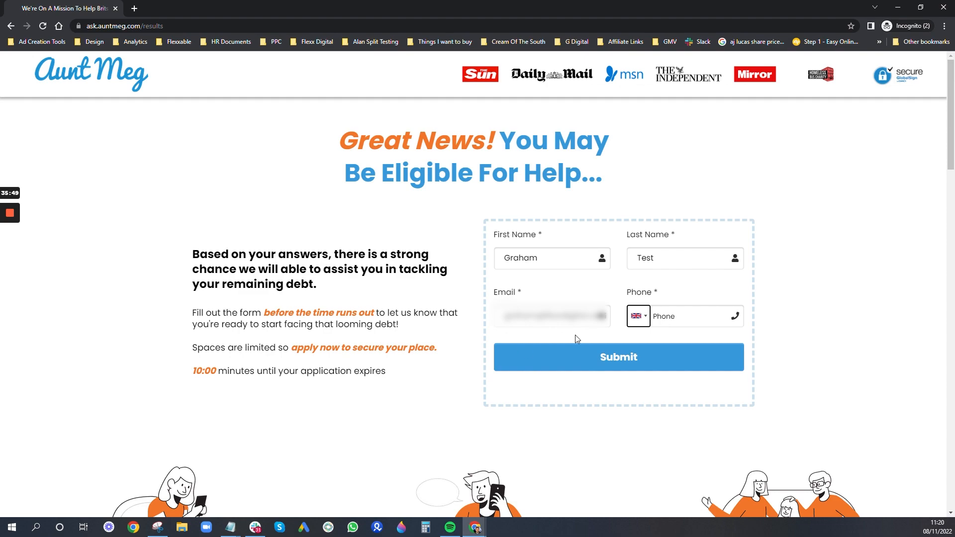
key("Tab")
type("07")
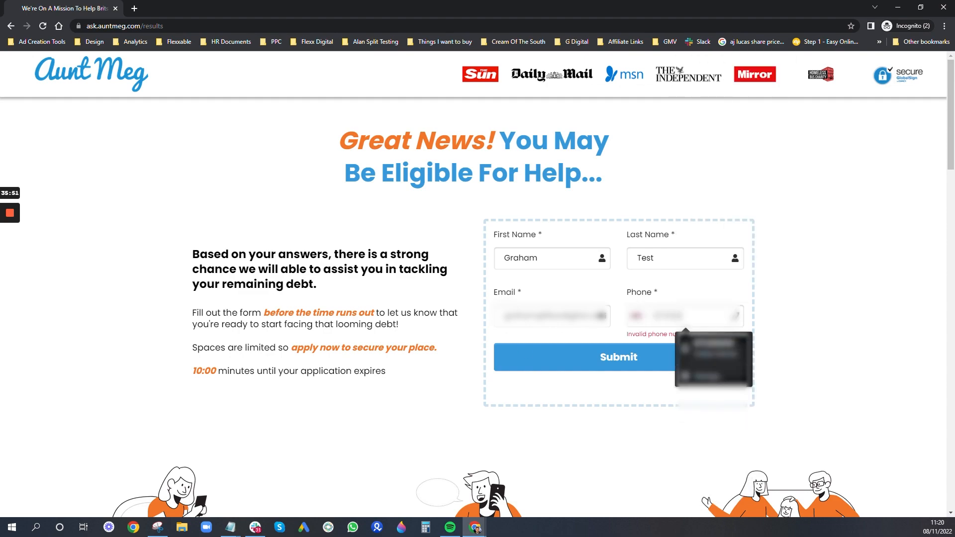
type("123")
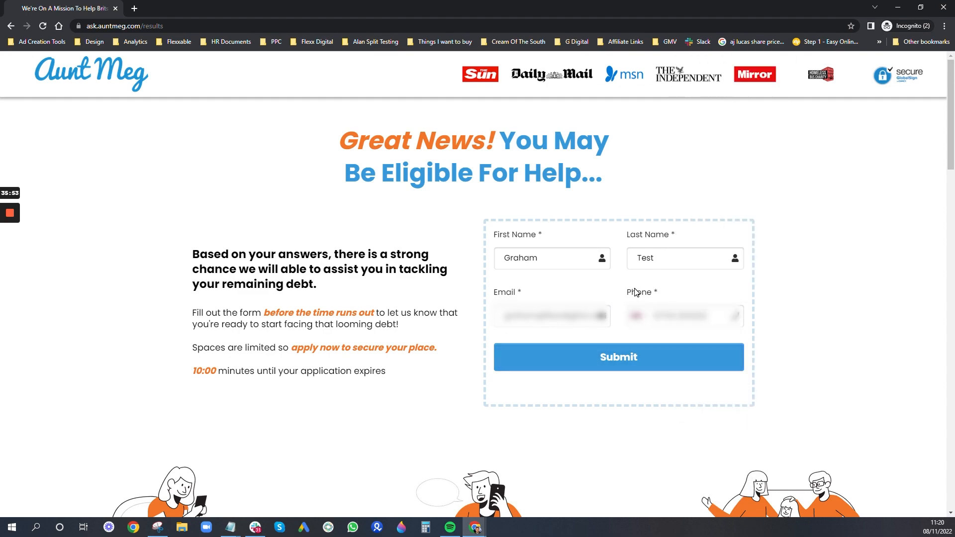
left_click(604, 365)
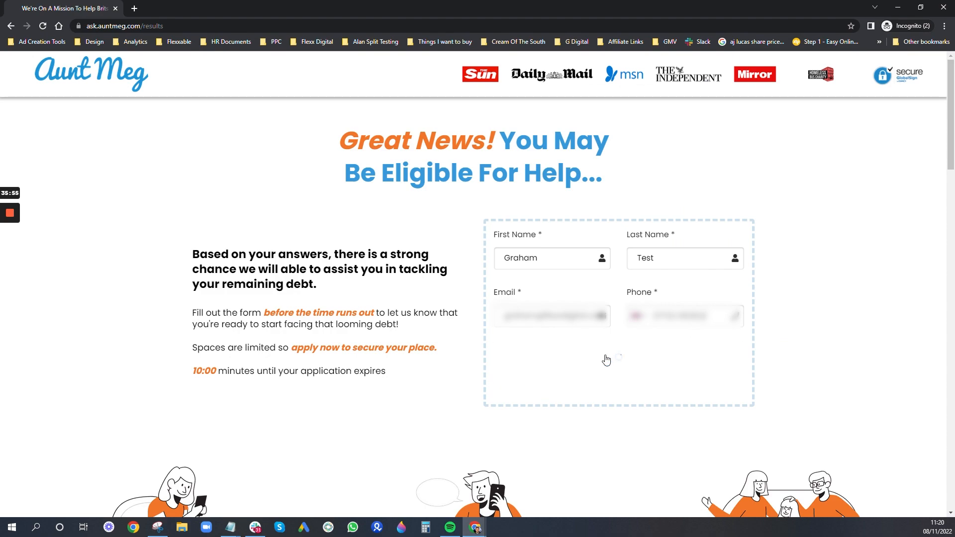
- Review the thank-you page showing the visitor's name, then minimise the live site window
scroll(607, 359, "down", 13)
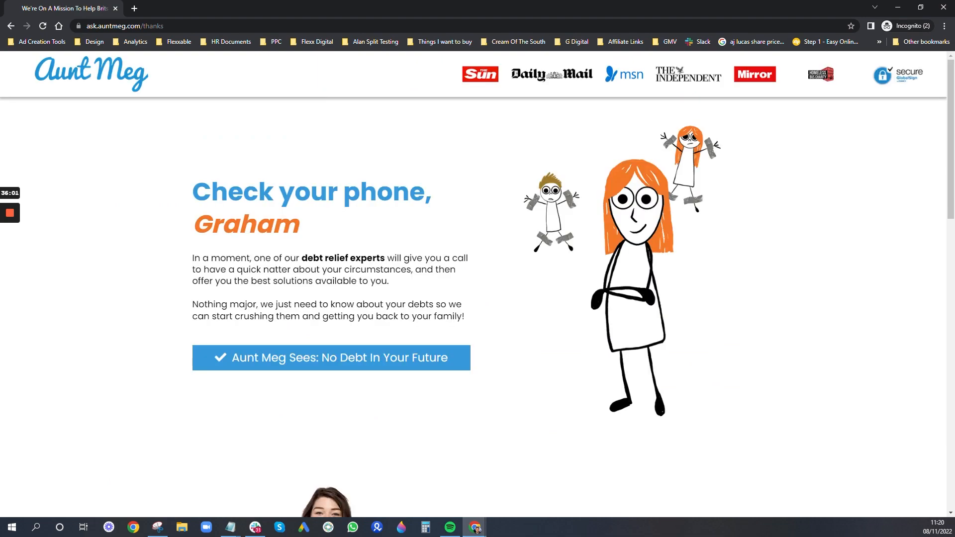
left_click_drag(193, 224, 298, 224)
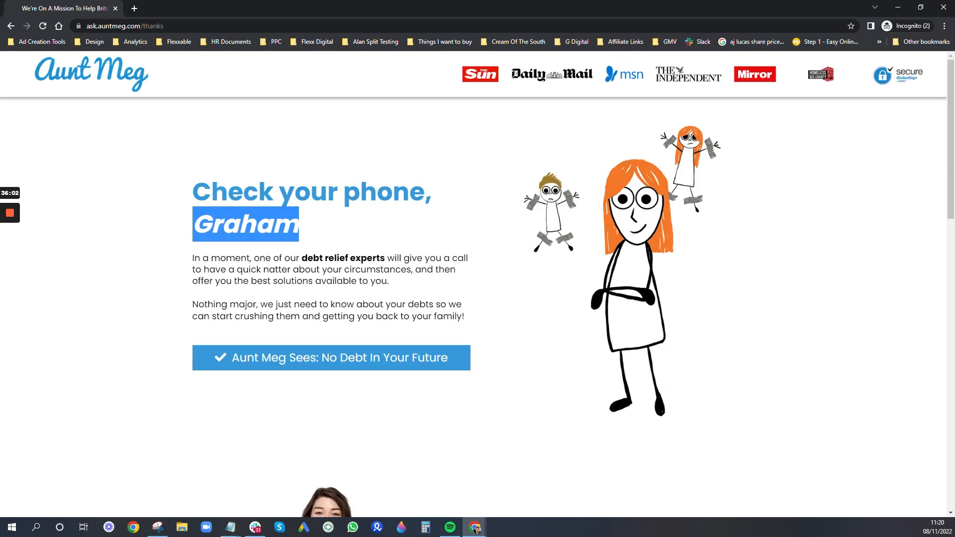
left_click(339, 218)
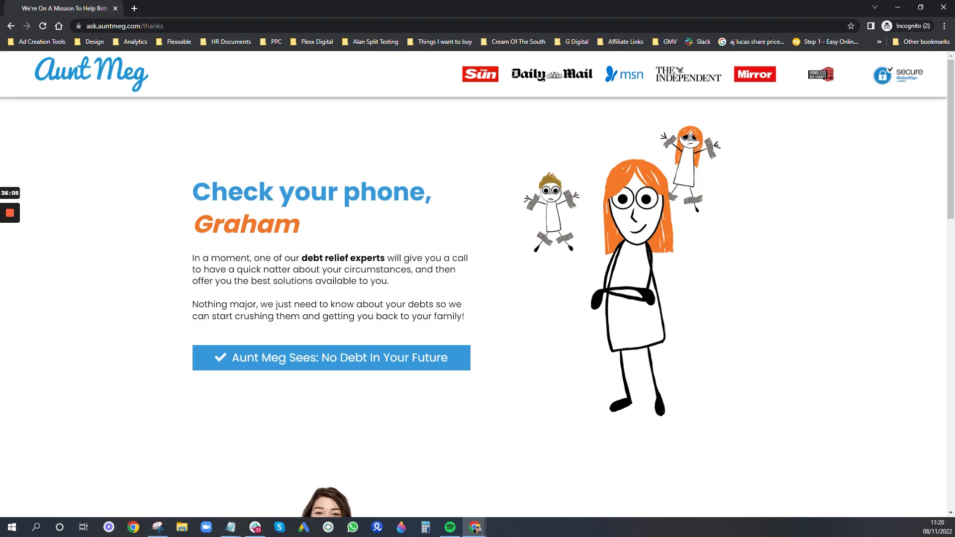
scroll(410, 320, "down", 1)
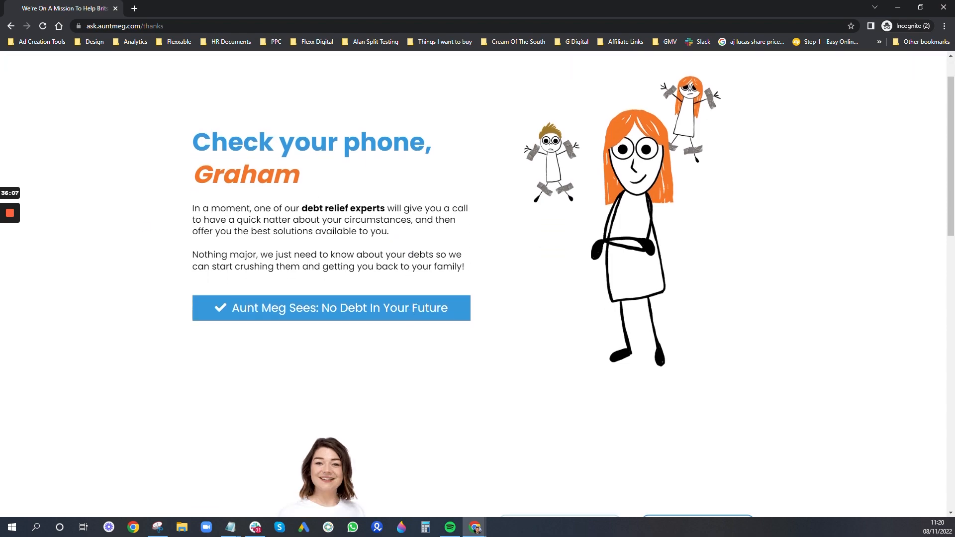
scroll(411, 224, "down", 8)
scroll(198, 188, "down", 7)
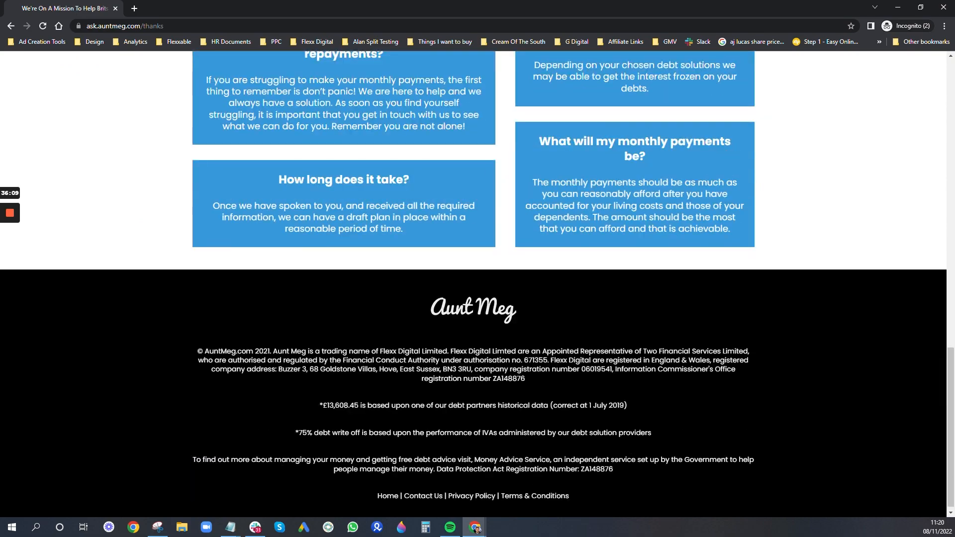
scroll(412, 280, "up", 15)
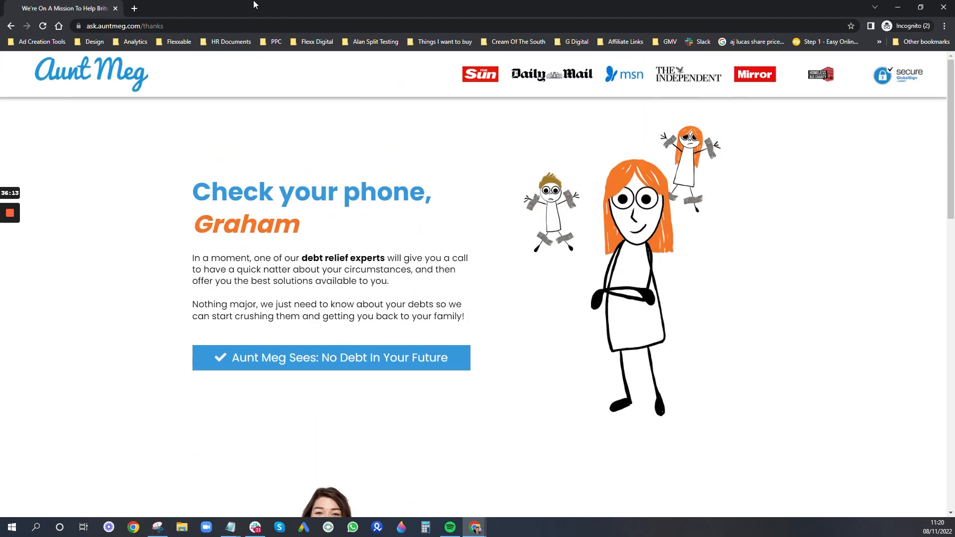
left_click(897, 6)
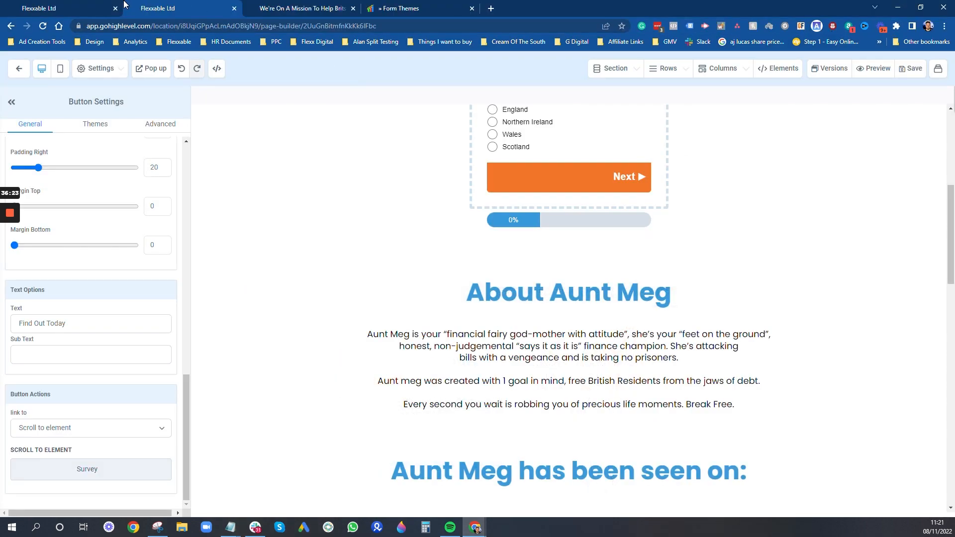
- Dismiss the phone-number notice, go back to the contacts list and open the test contact
left_click(100, 6)
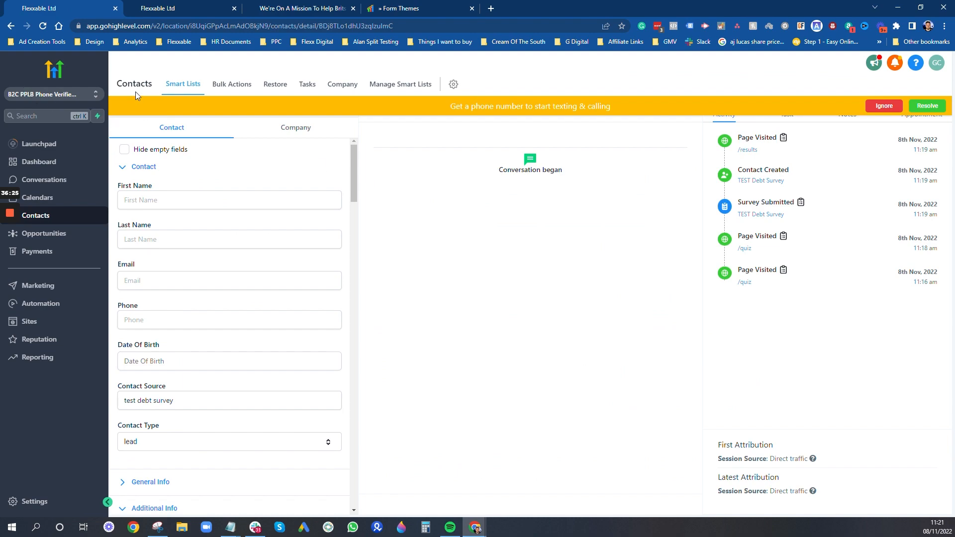
left_click(876, 106)
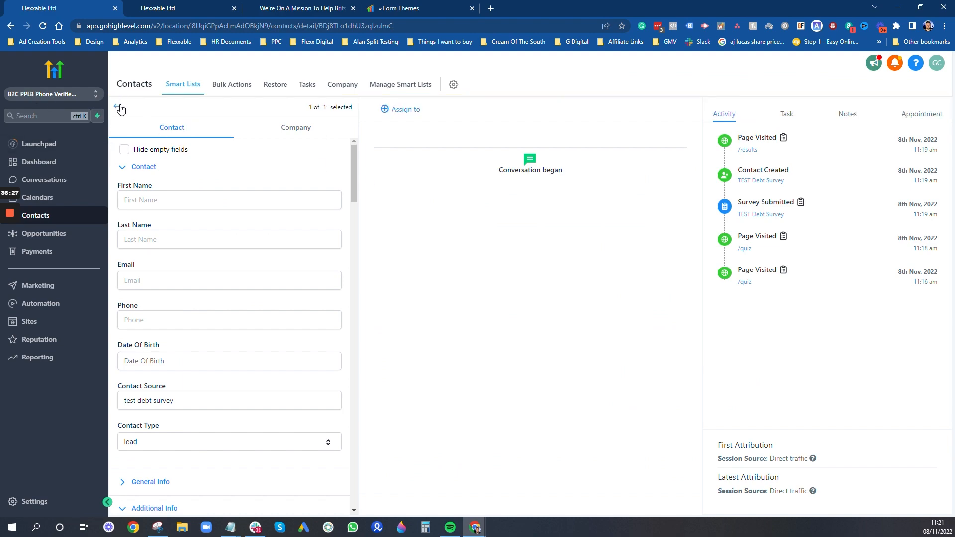
left_click(119, 107)
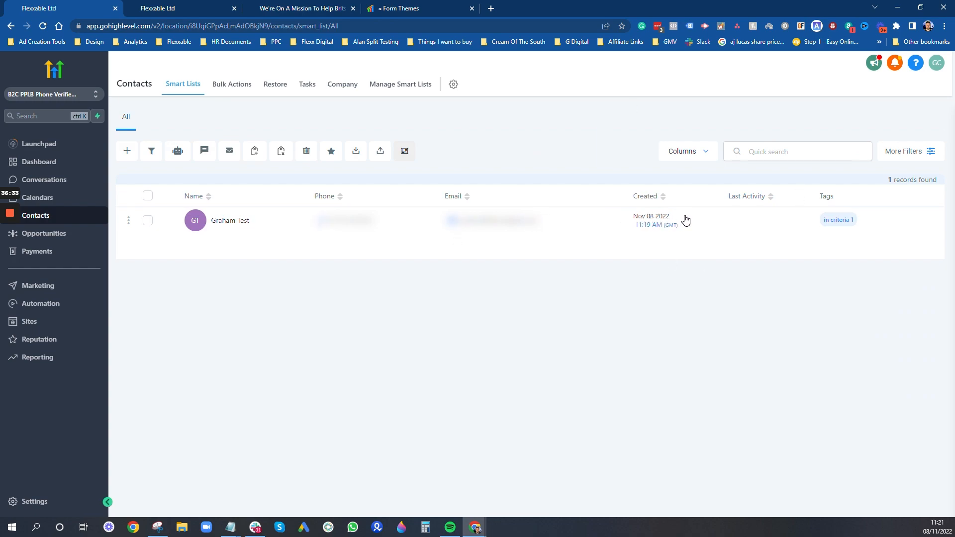
left_click(239, 222)
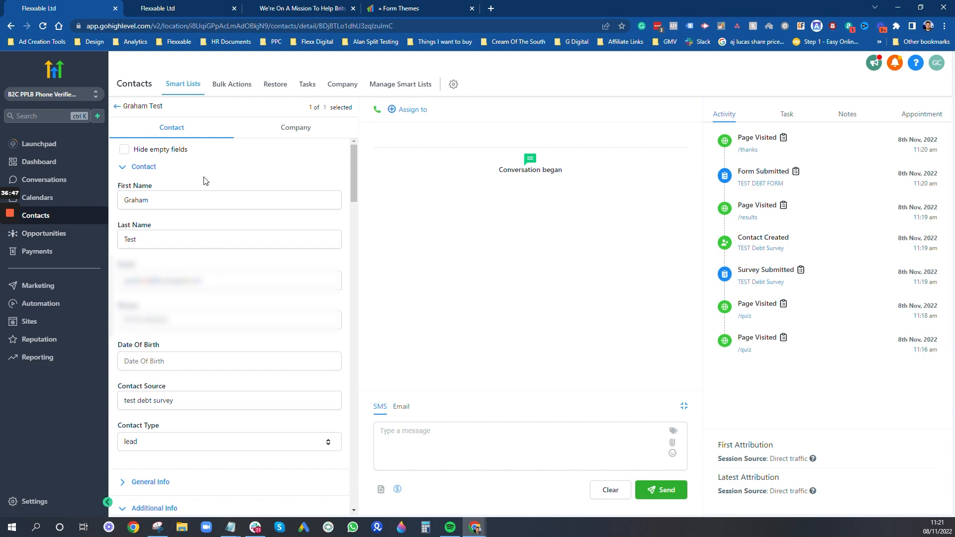
- Expand General Info and scroll through the test contact's captured survey answers
scroll(187, 224, "down", 1)
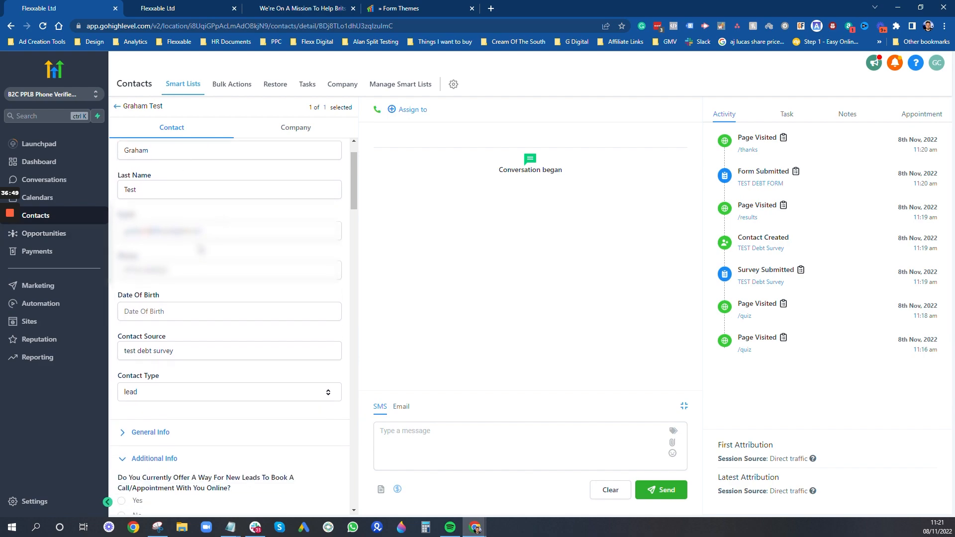
scroll(201, 249, "down", 1)
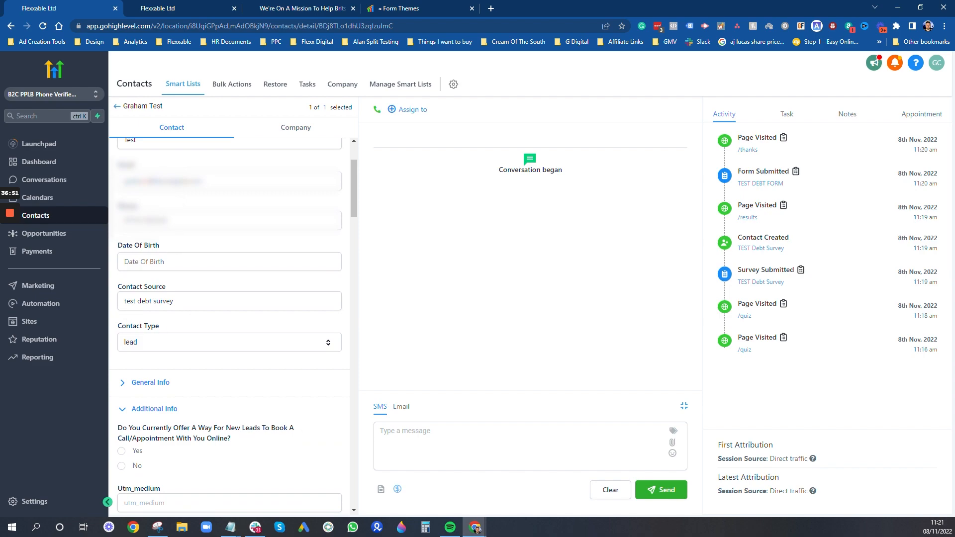
scroll(192, 316, "down", 2)
scroll(195, 317, "down", 1)
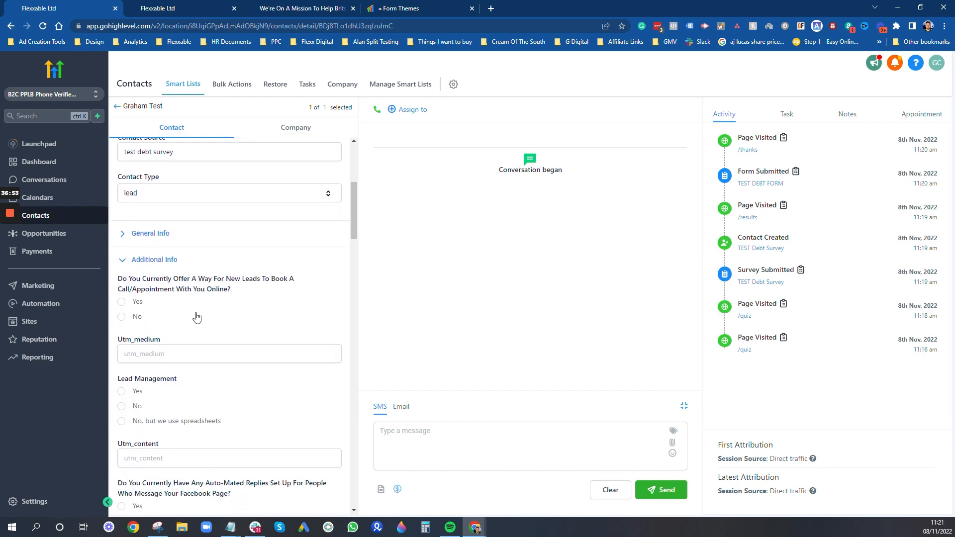
left_click(122, 233)
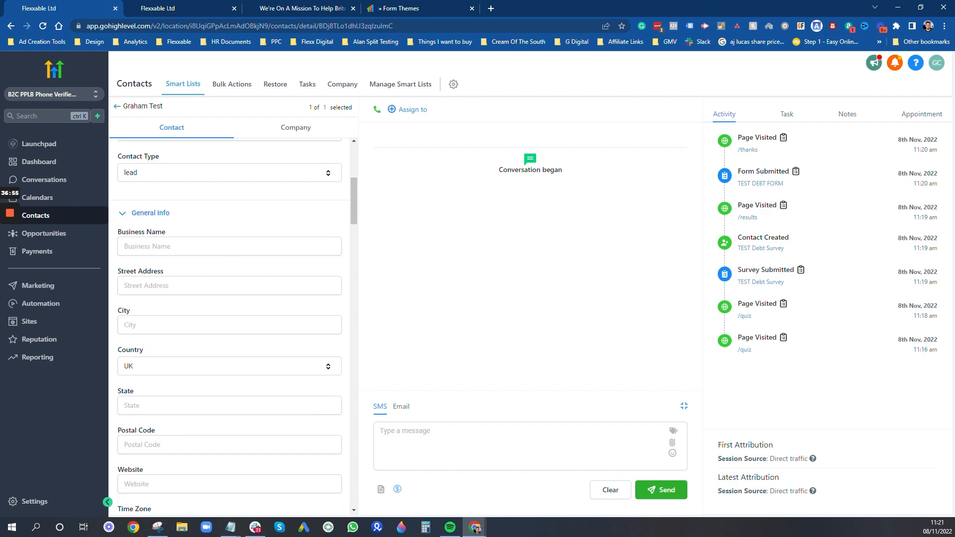
scroll(227, 296, "down", 9)
scroll(194, 269, "down", 9)
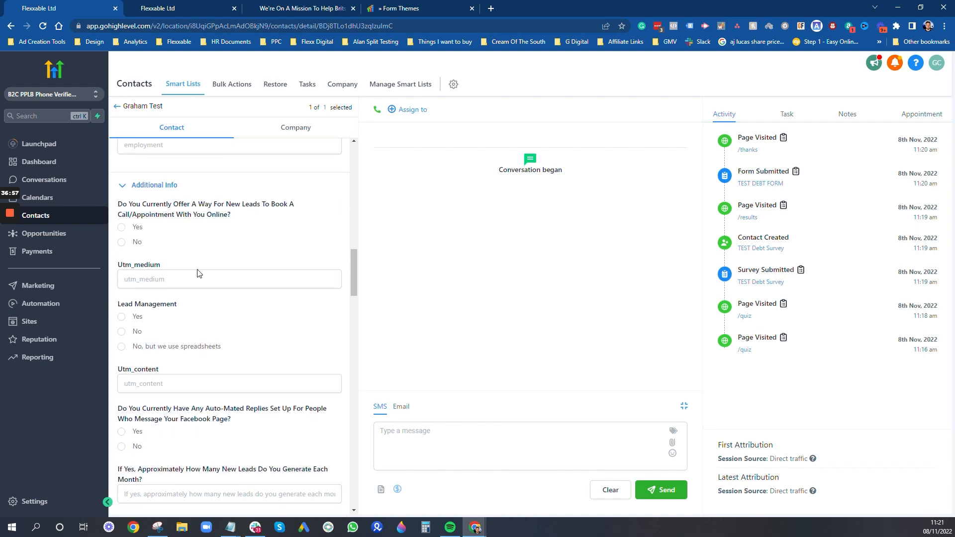
scroll(209, 275, "down", 10)
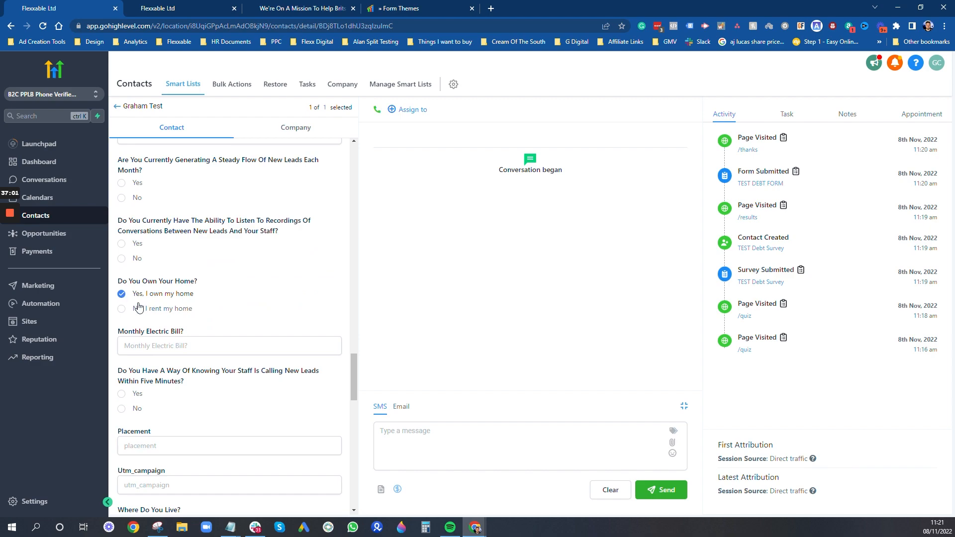
scroll(158, 392, "down", 2)
scroll(160, 323, "down", 3)
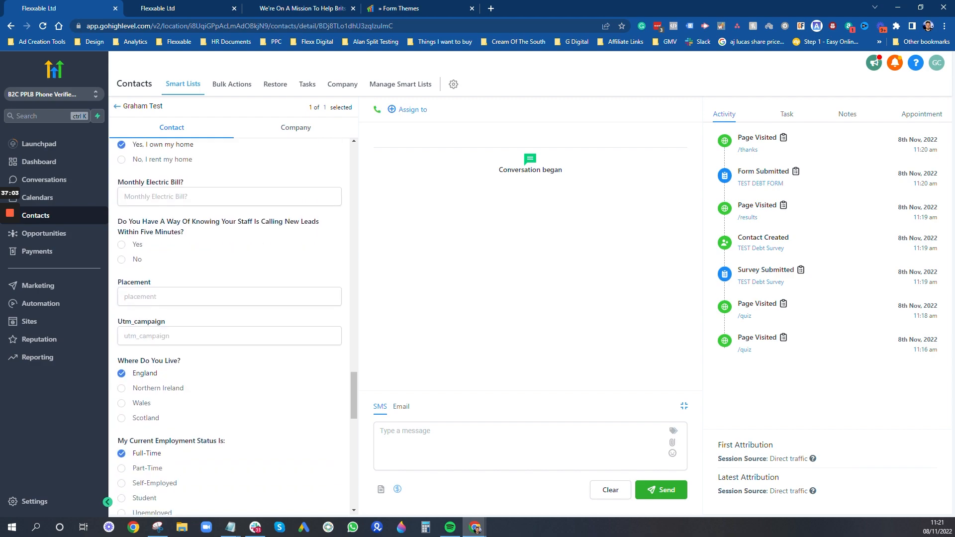
scroll(234, 323, "down", 1)
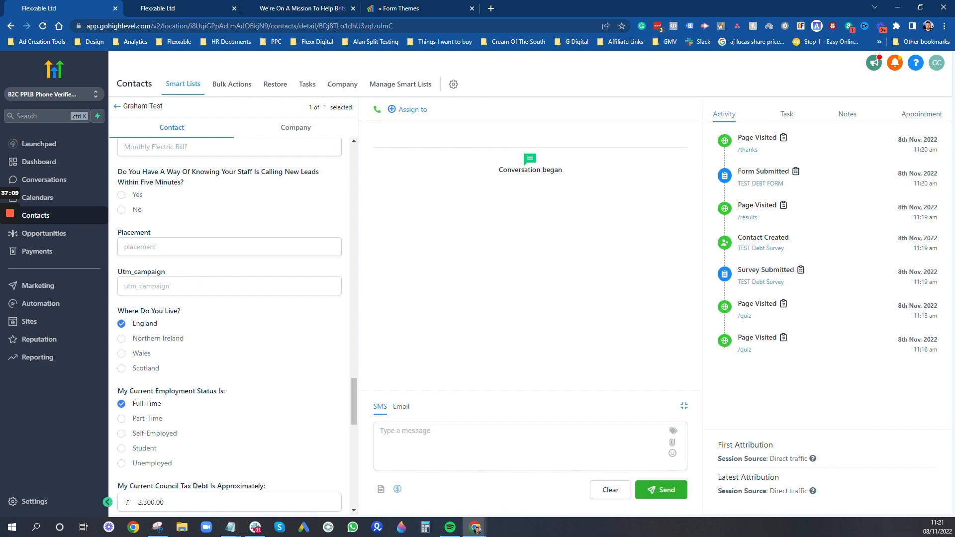
scroll(216, 355, "down", 3)
scroll(205, 298, "down", 4)
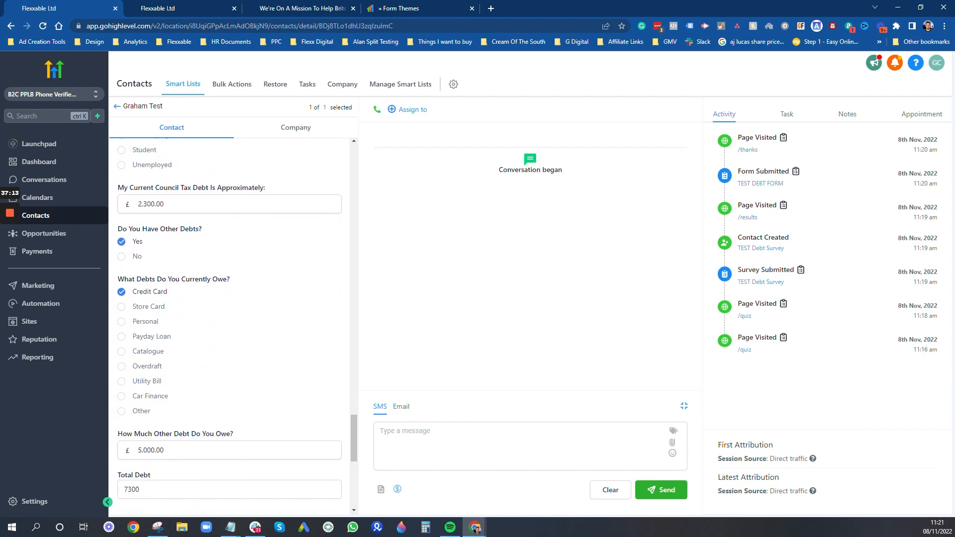
- Edit the debt fields, changing Total Debt from 7300 to 7302, and show the contact's tags
left_click(154, 204)
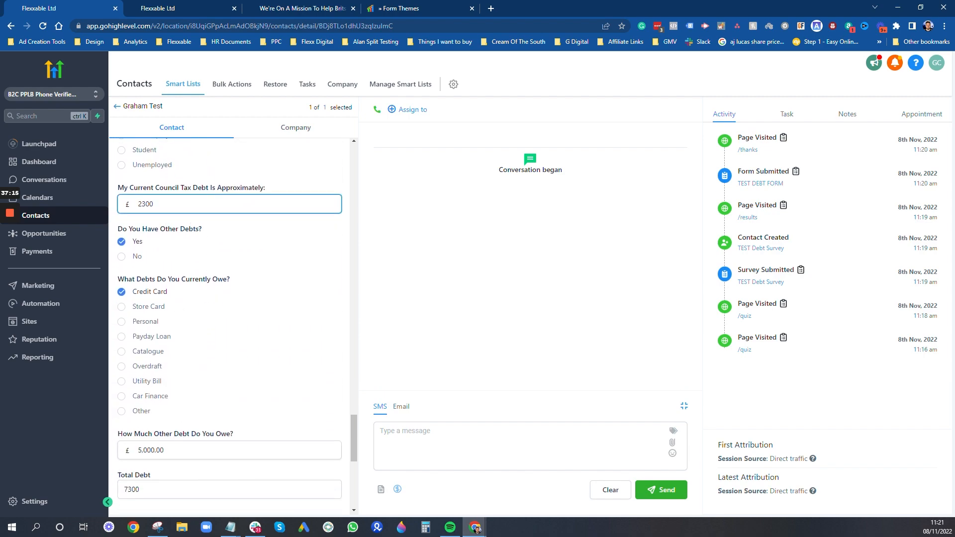
left_click(239, 450)
scroll(240, 413, "down", 2)
left_click(169, 390)
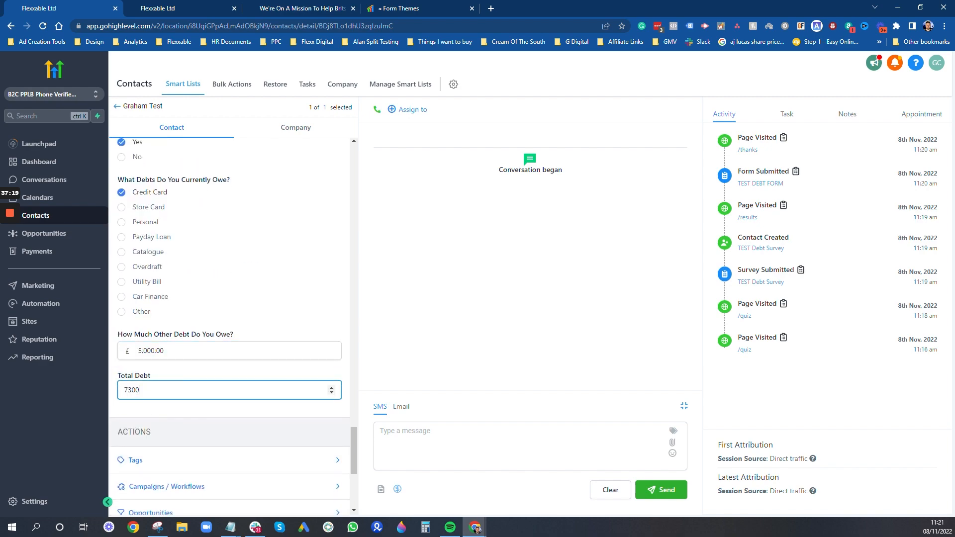
scroll(223, 385, "up", 2)
scroll(223, 386, "down", 4)
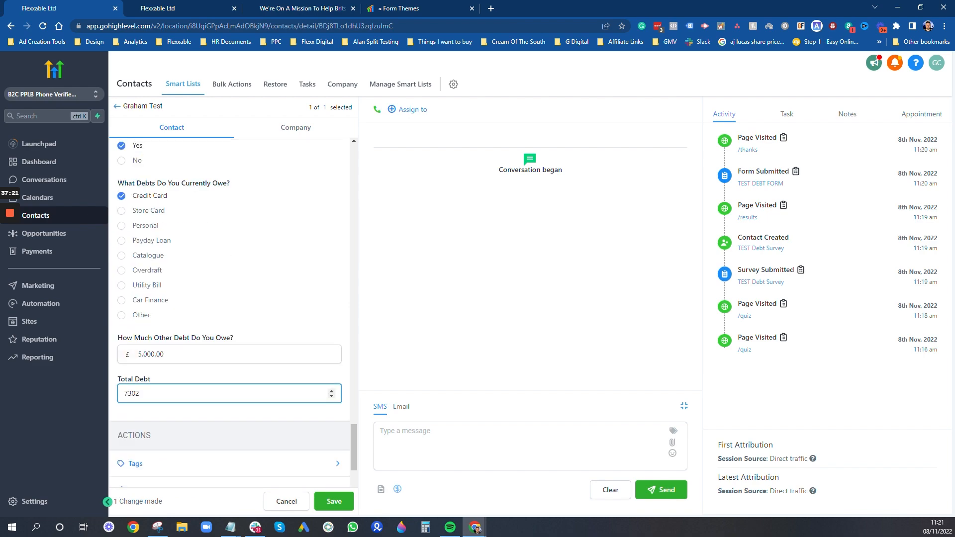
left_click(167, 363)
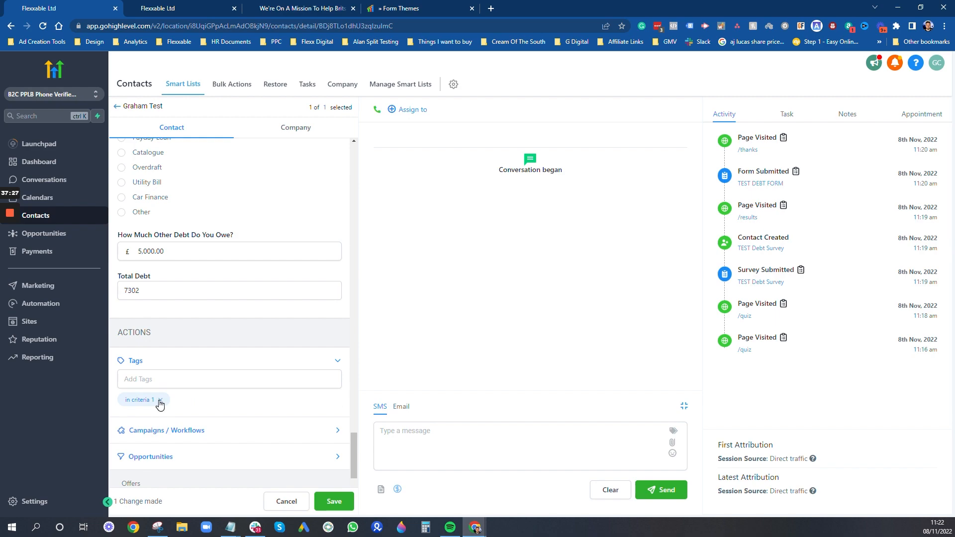
scroll(301, 189, "up", 2)
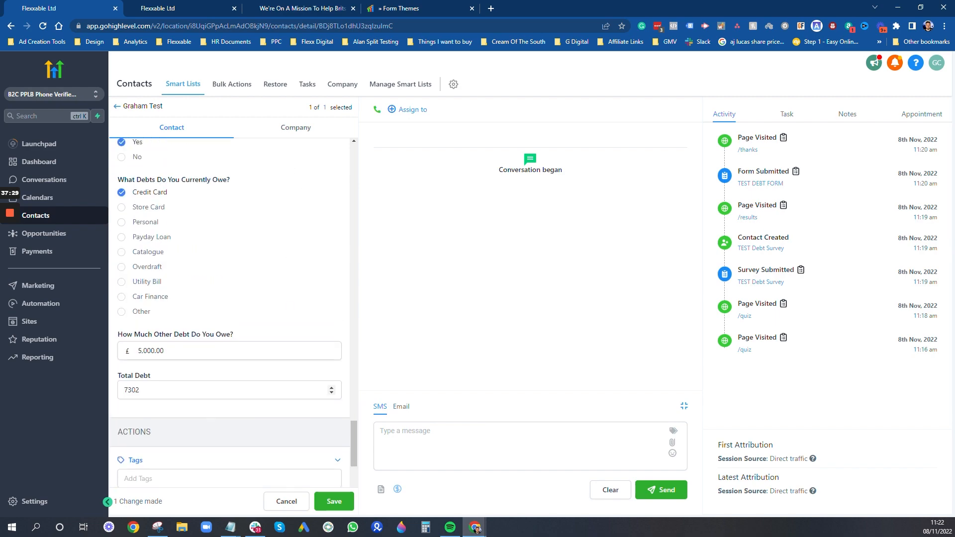
scroll(212, 420, "down", 6)
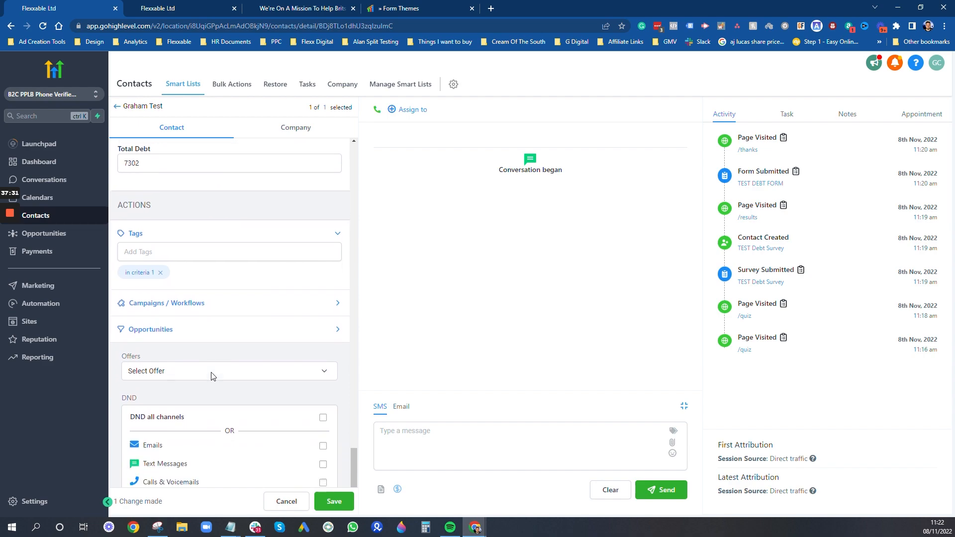
scroll(237, 383, "up", 8)
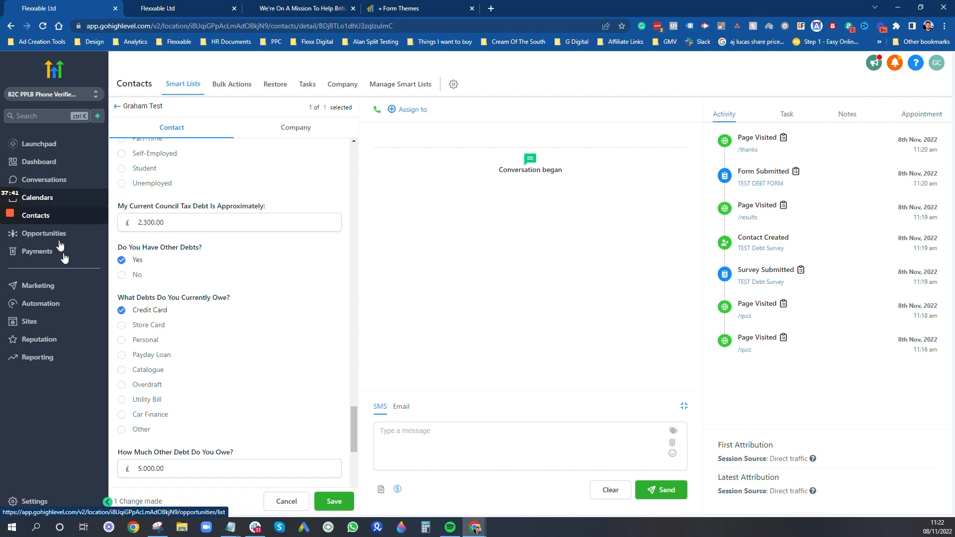
- Open the TEST Debt Survey in the survey builder and show its custom fields list
left_click(50, 327)
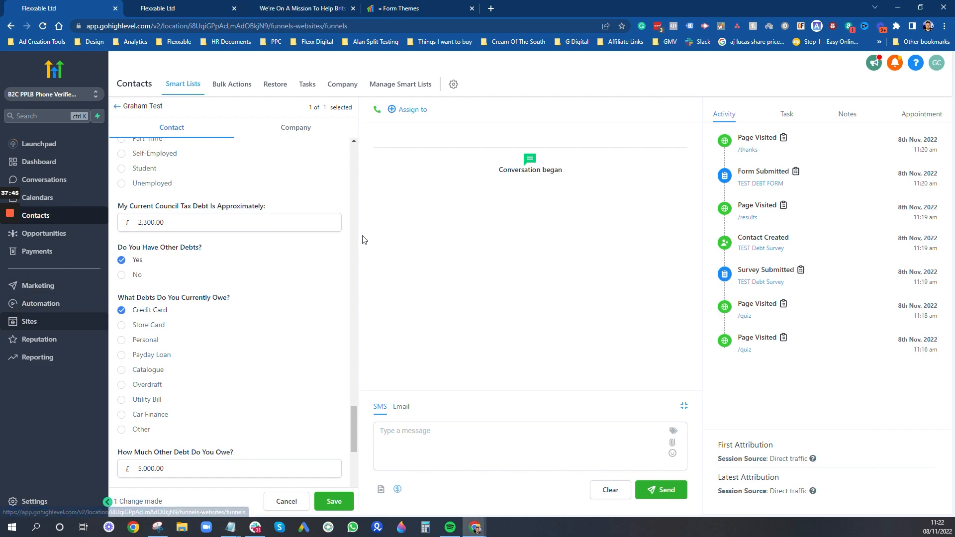
mouse_move(452, 86)
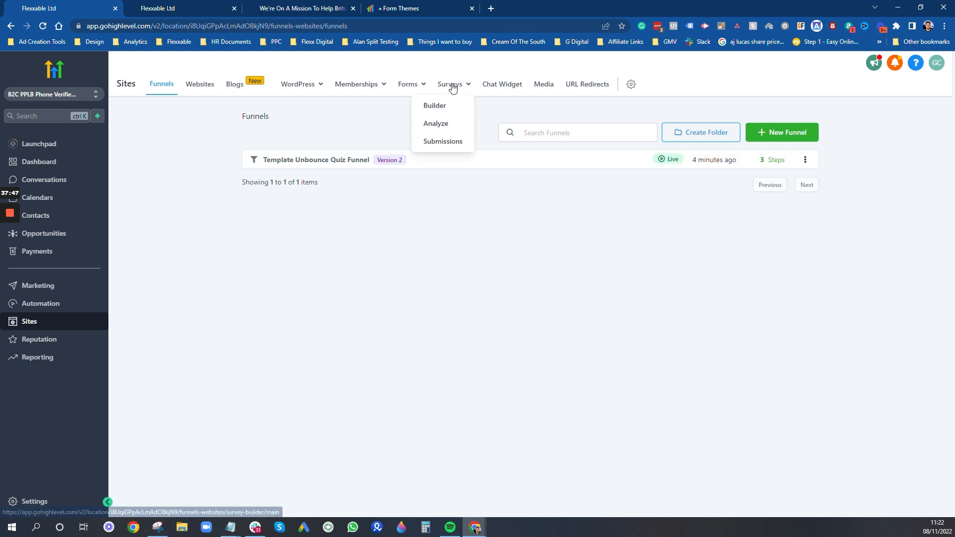
left_click(446, 111)
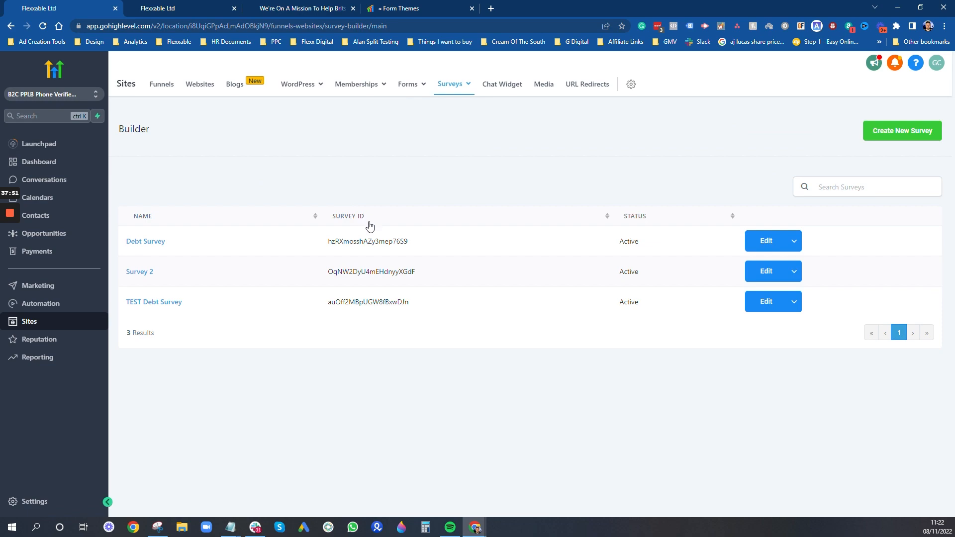
left_click(761, 302)
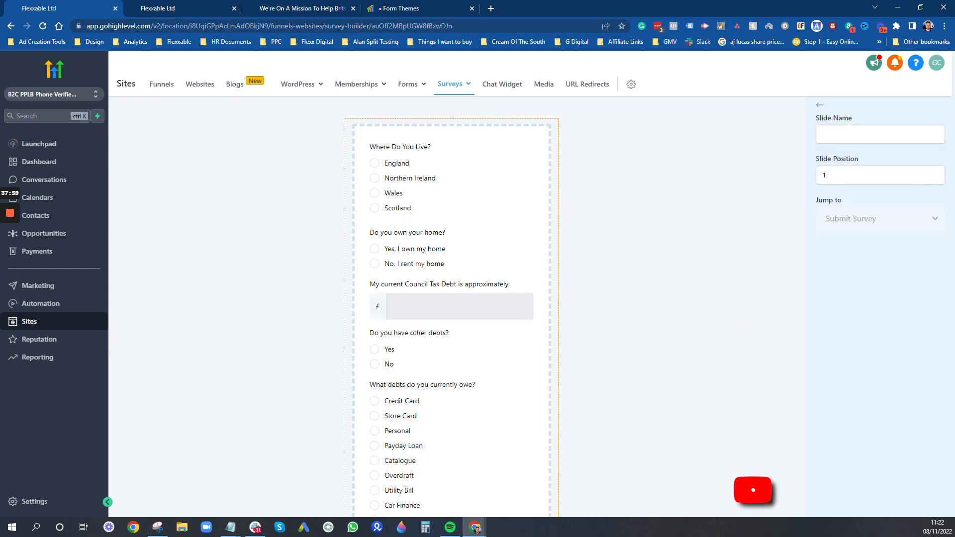
left_click(819, 105)
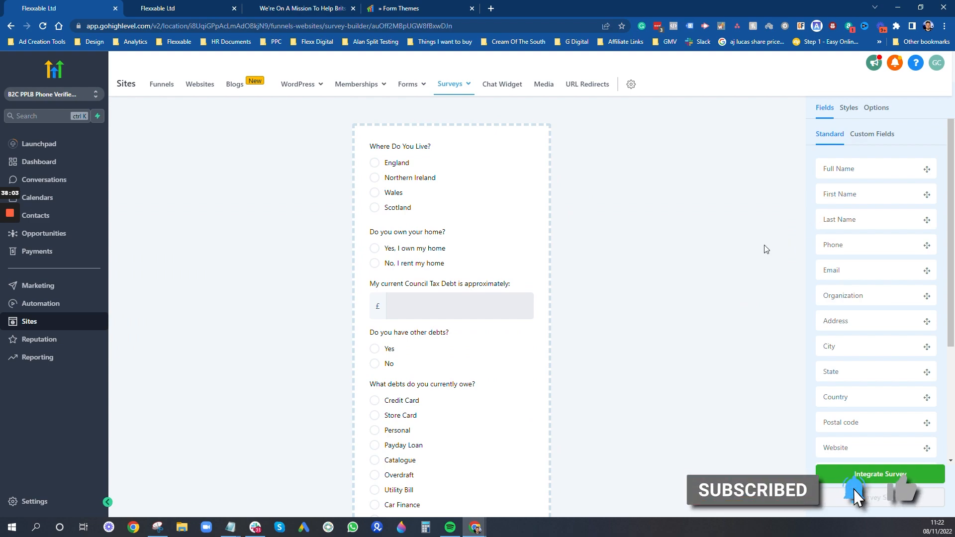
scroll(853, 337, "down", 4)
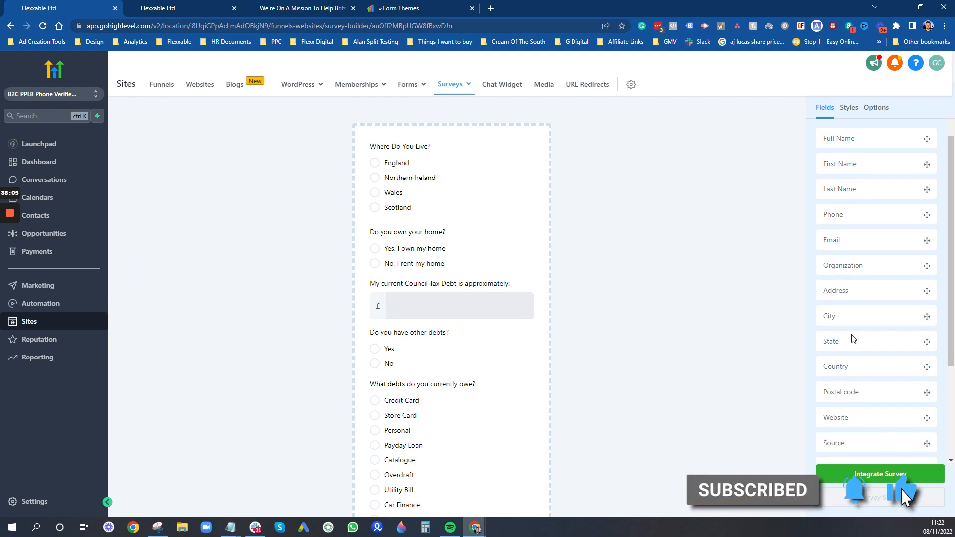
scroll(889, 352, "up", 5)
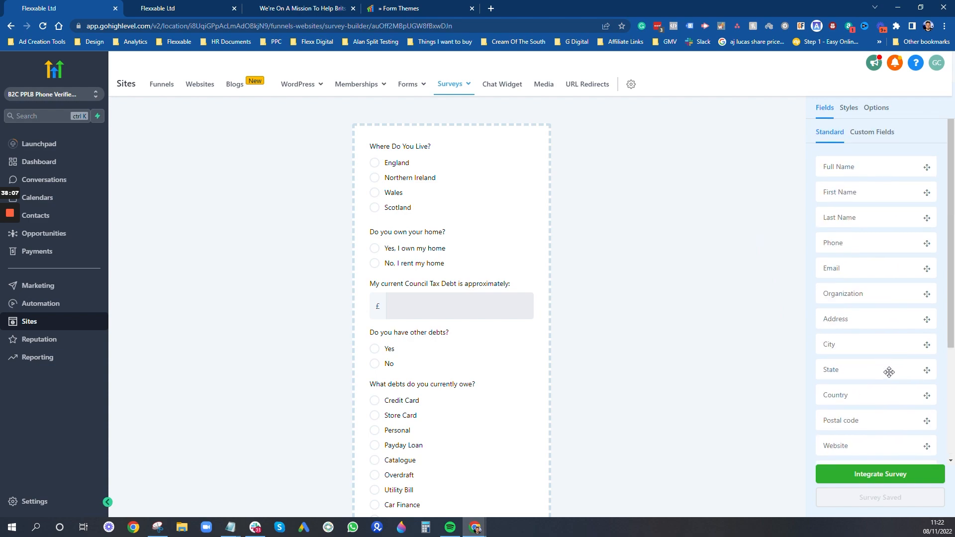
left_click(867, 133)
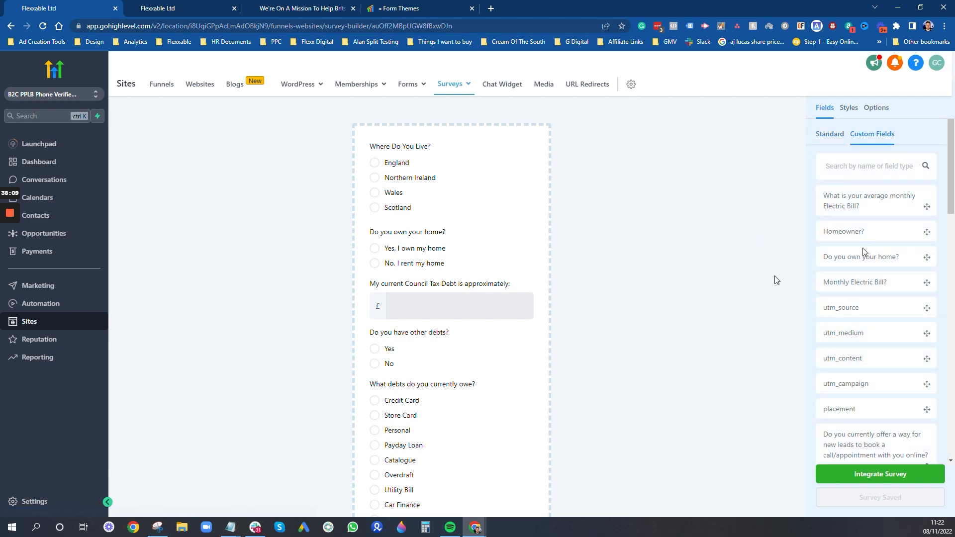
- Add utm_source, utm_medium, utm_content, utm_campaign and placement below the employment status question
scroll(570, 290, "down", 4)
left_click_drag(854, 308, 446, 473)
scroll(830, 361, "down", 1)
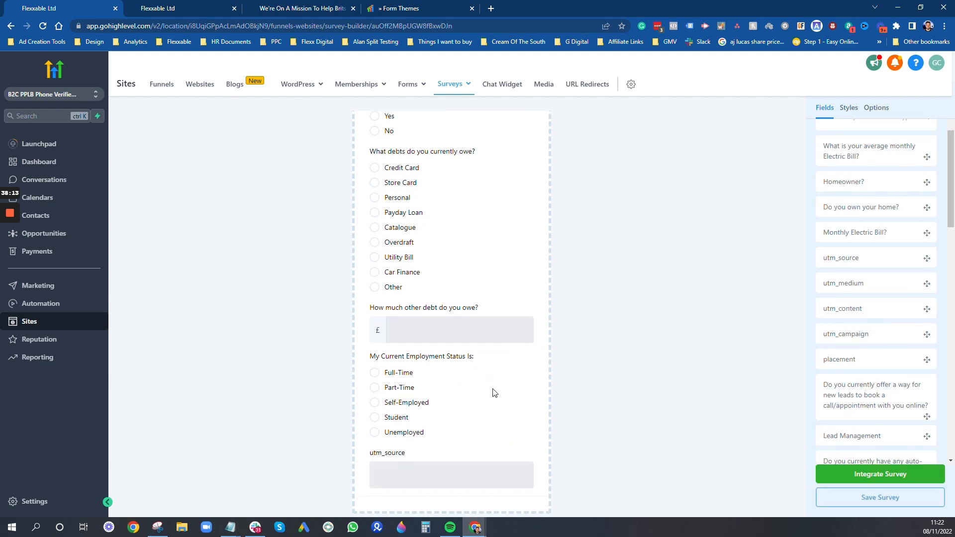
scroll(510, 385, "down", 1)
left_click_drag(861, 282, 462, 477)
scroll(825, 299, "down", 1)
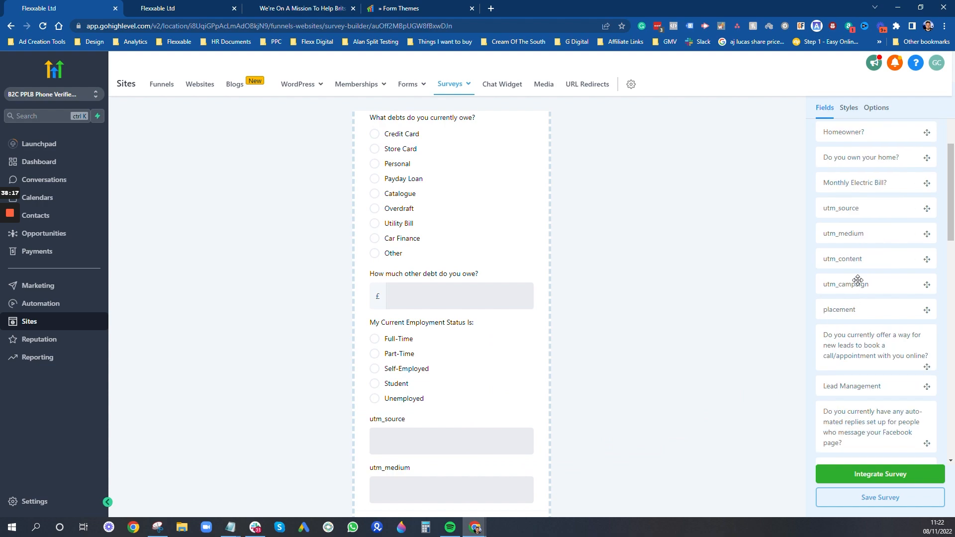
left_click_drag(538, 409, 493, 472)
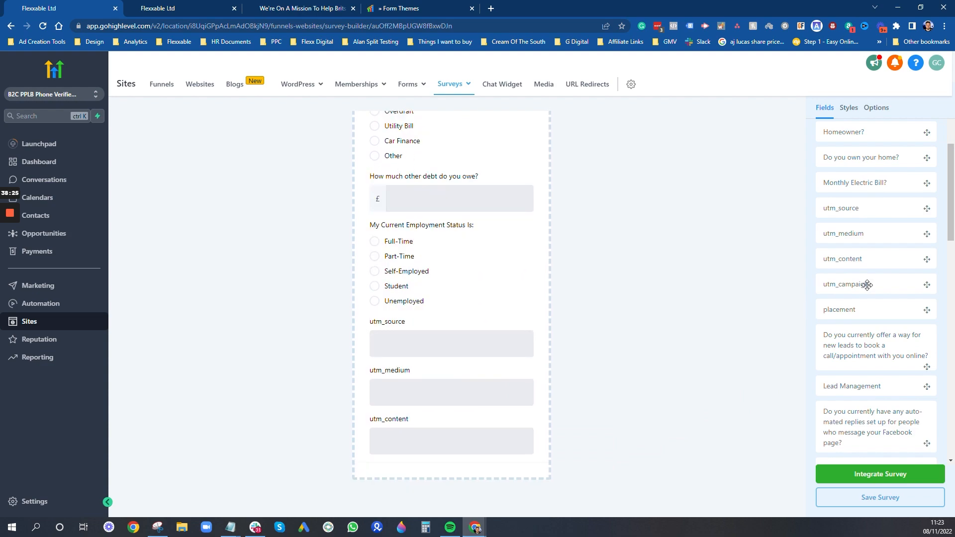
left_click_drag(867, 285, 525, 473)
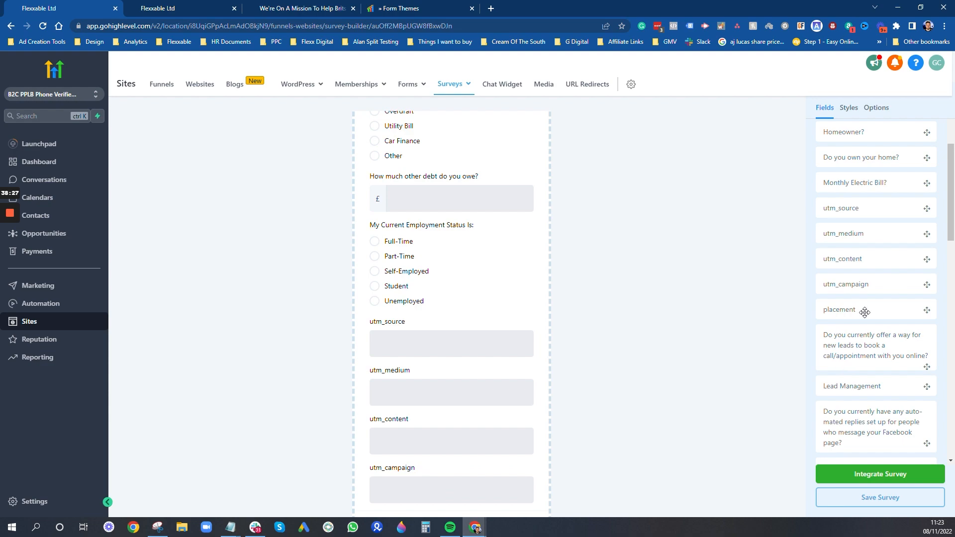
left_click_drag(475, 507, 430, 441)
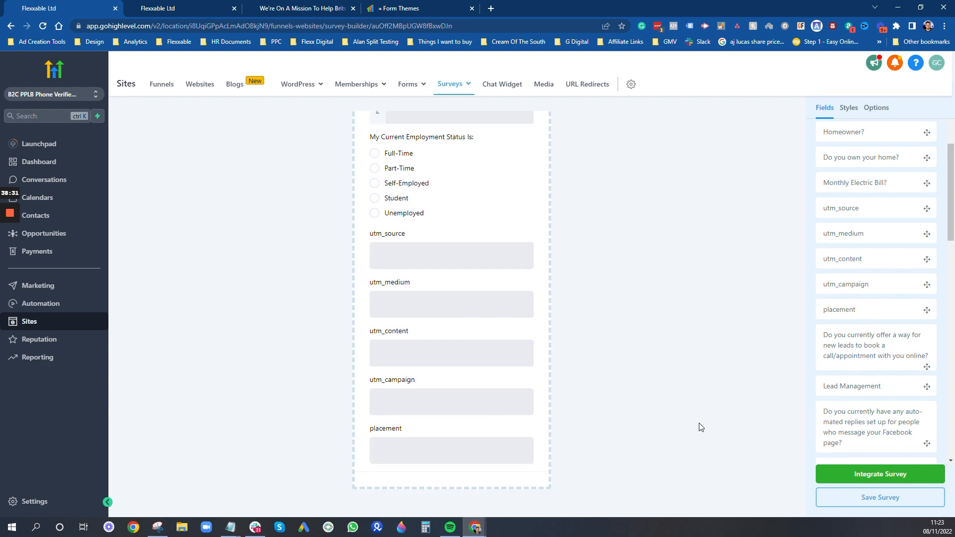
- Mark utm_source, utm_medium, utm_content, utm_campaign and placement as hidden fields
left_click(478, 256)
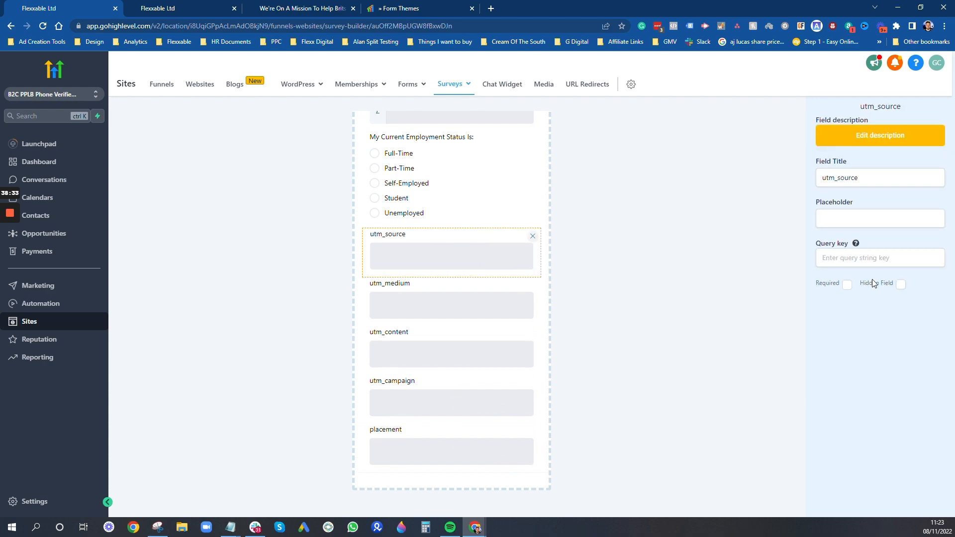
left_click(901, 284)
left_click(517, 316)
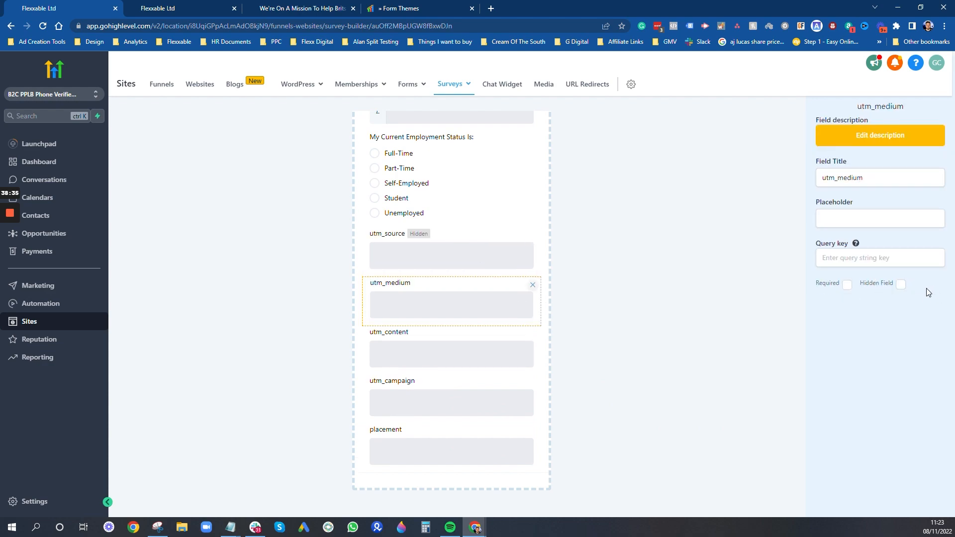
left_click(901, 285)
left_click(503, 348)
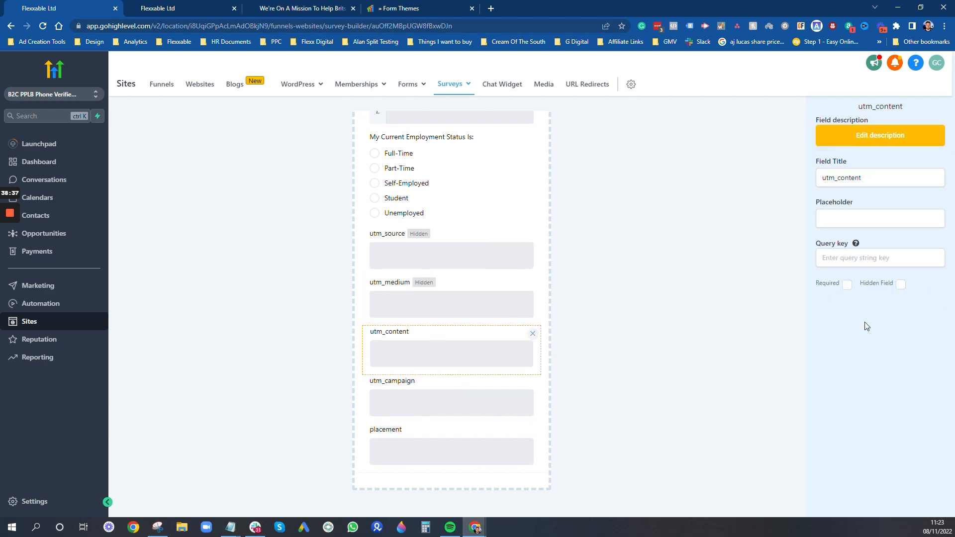
left_click(901, 284)
left_click(476, 406)
left_click(901, 285)
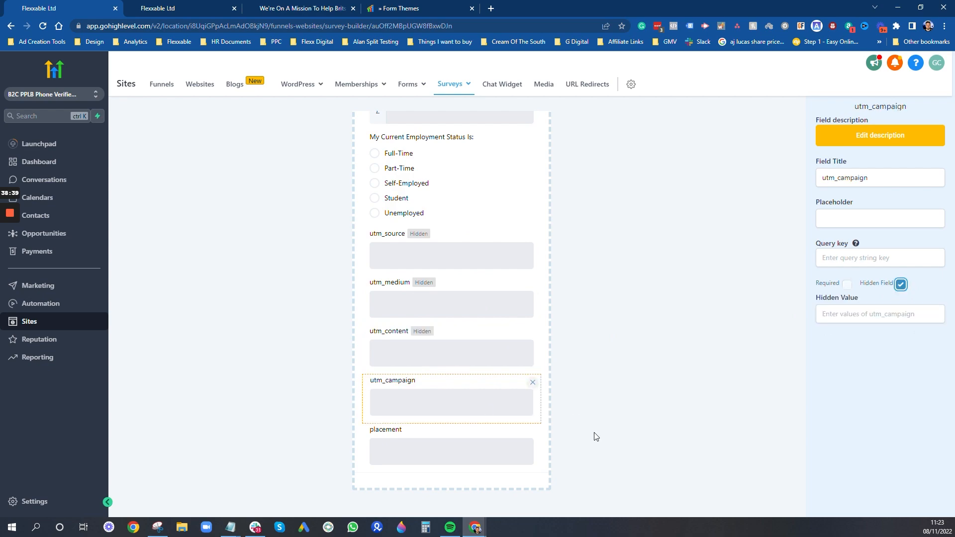
left_click(482, 467)
left_click(901, 286)
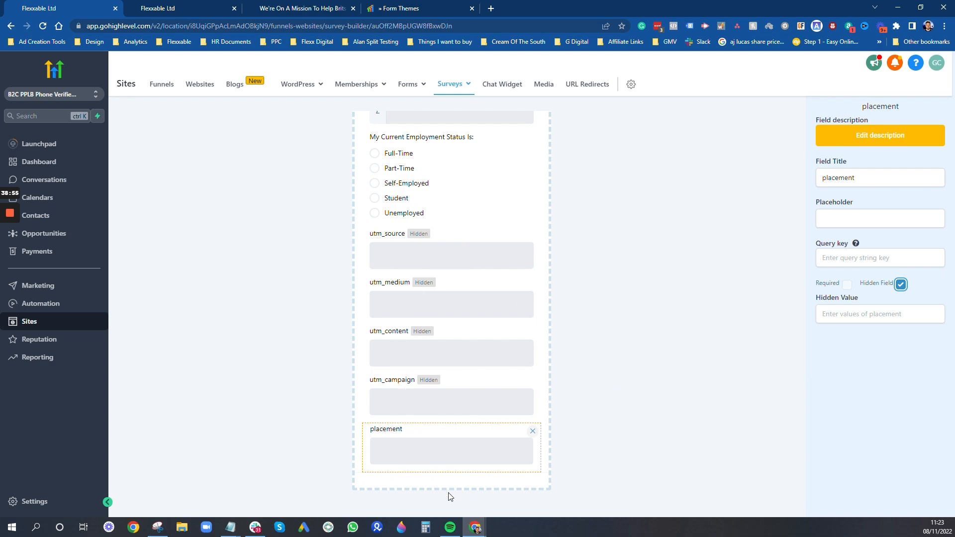
- Return to the fields list and save the TEST Debt Survey
scroll(673, 335, "up", 10)
left_click(809, 448)
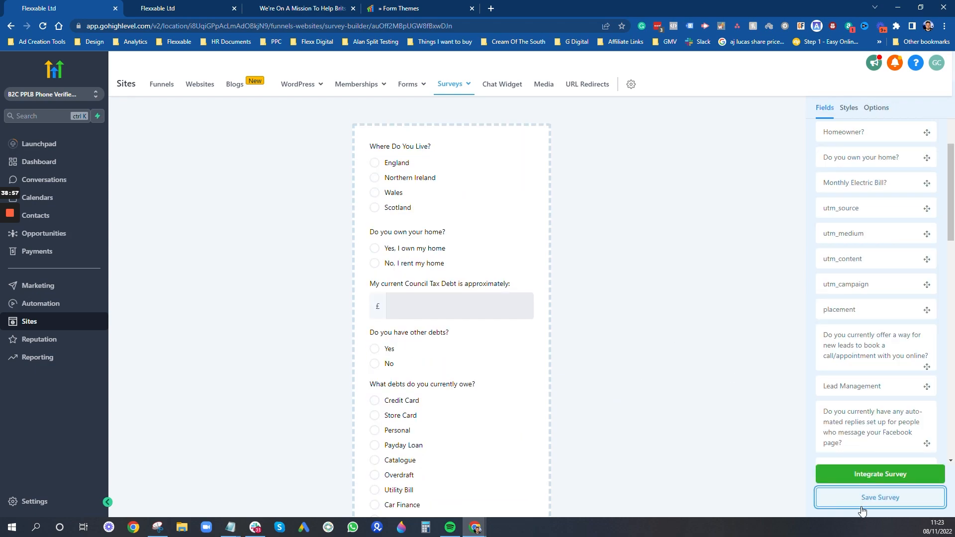
left_click(862, 500)
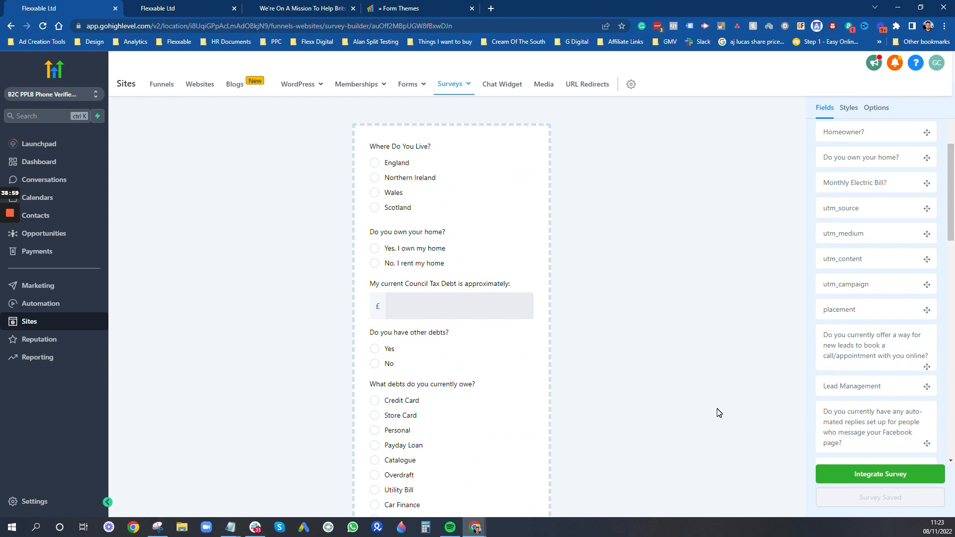